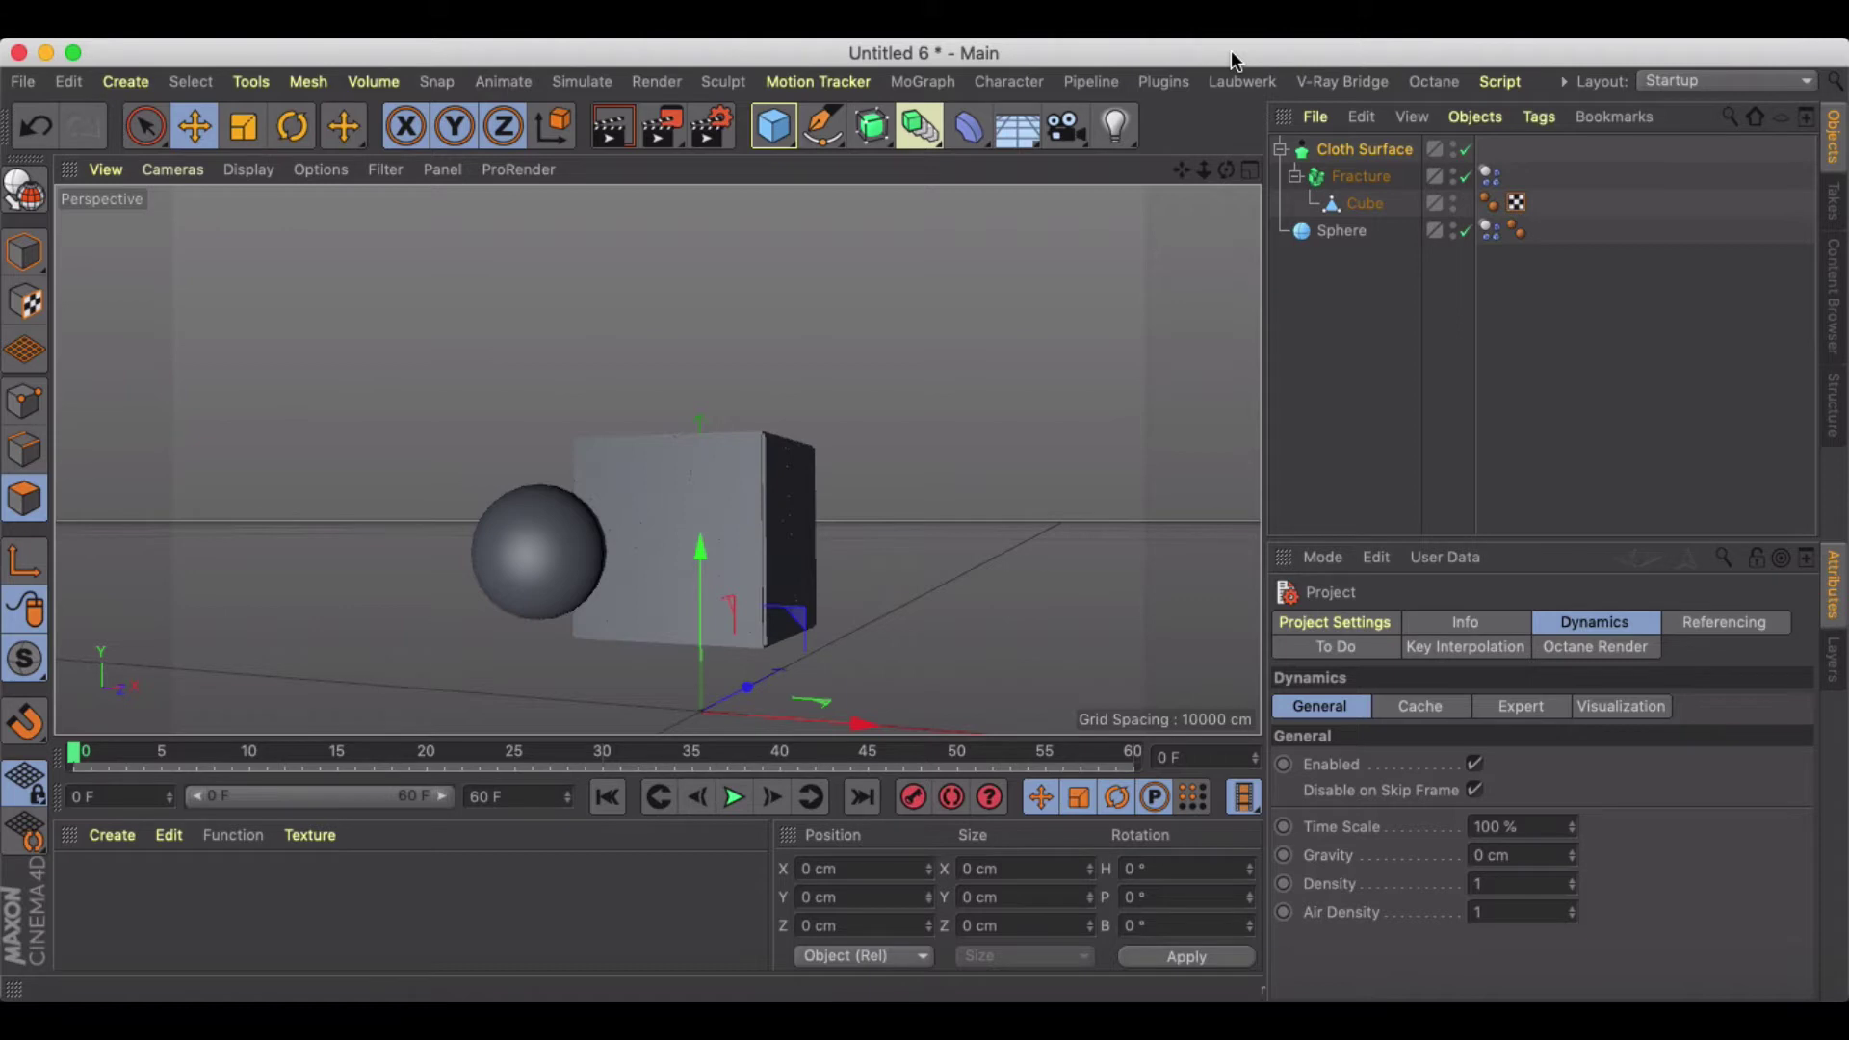
Play the finished simulation of the sphere smashing through the cube, stop it and return to the first frame
{"action": "left_click_drag", "start_coordinate": [853, 501], "coordinate": [662, 536], "text": "alt"}
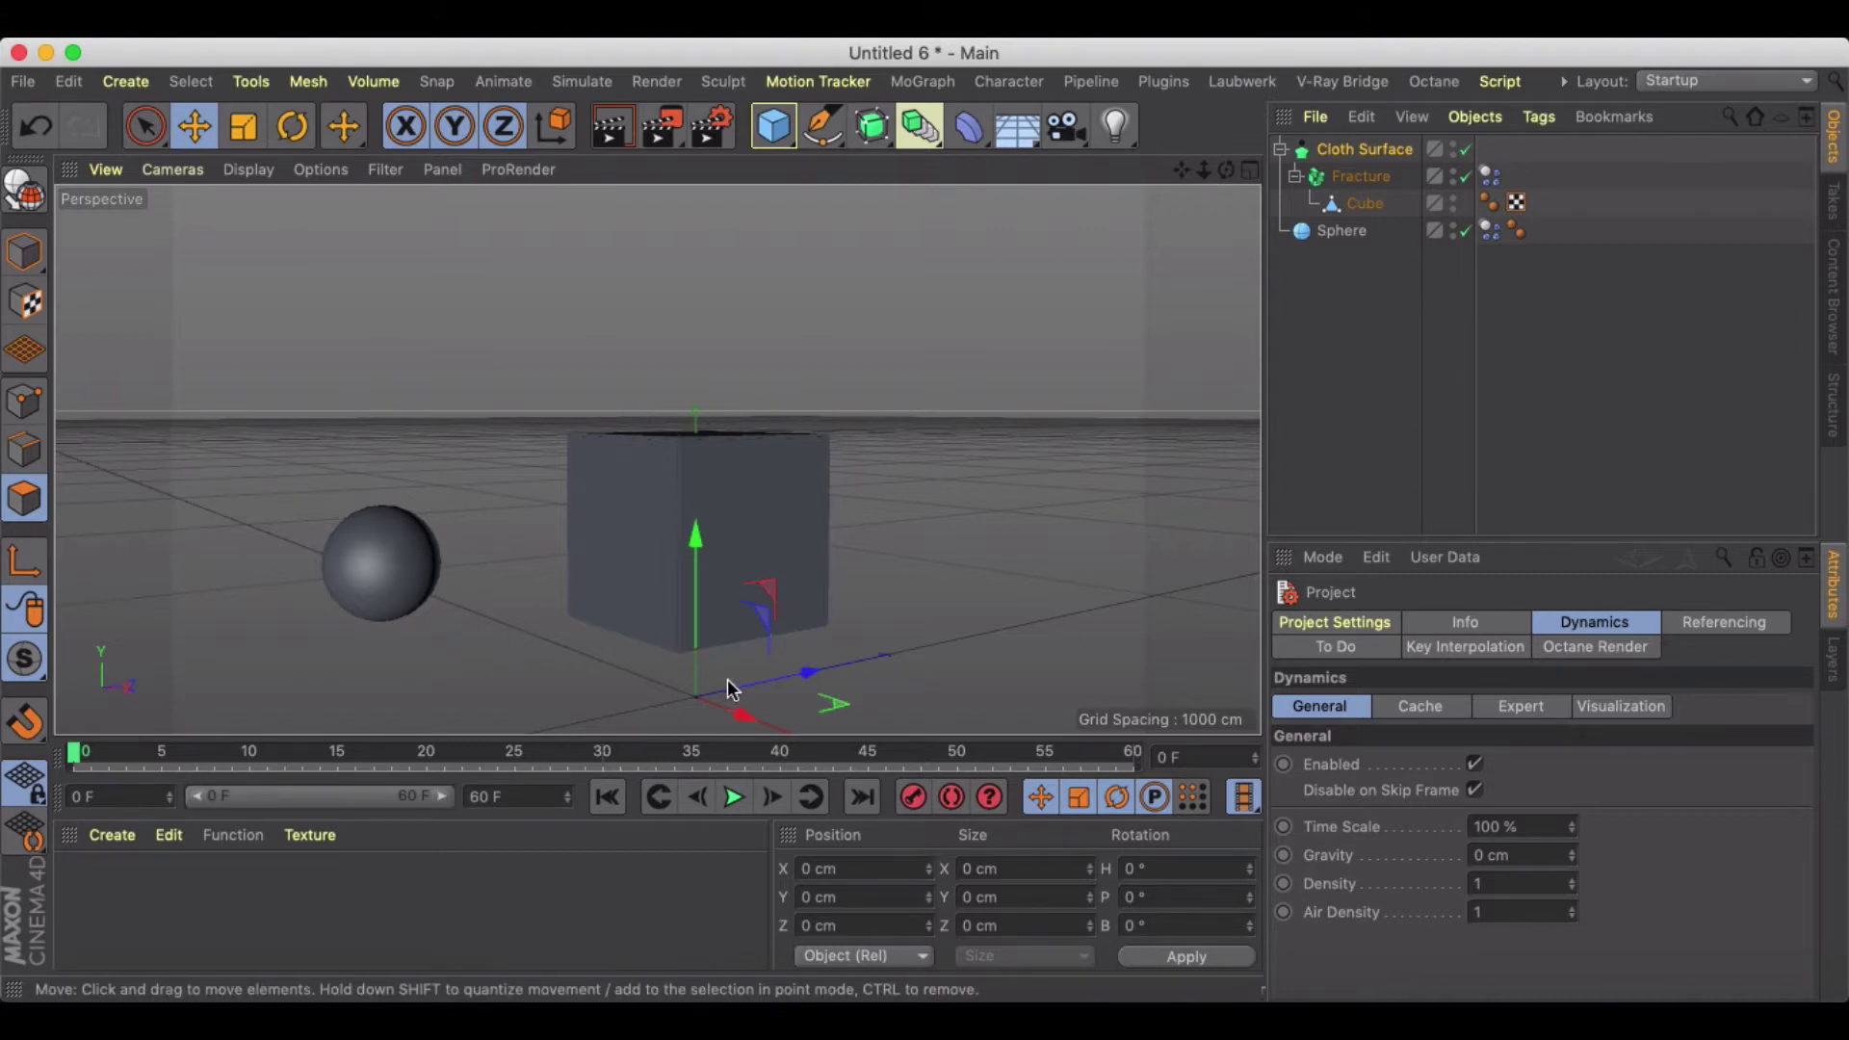
{"action": "left_click", "coordinate": [734, 797]}
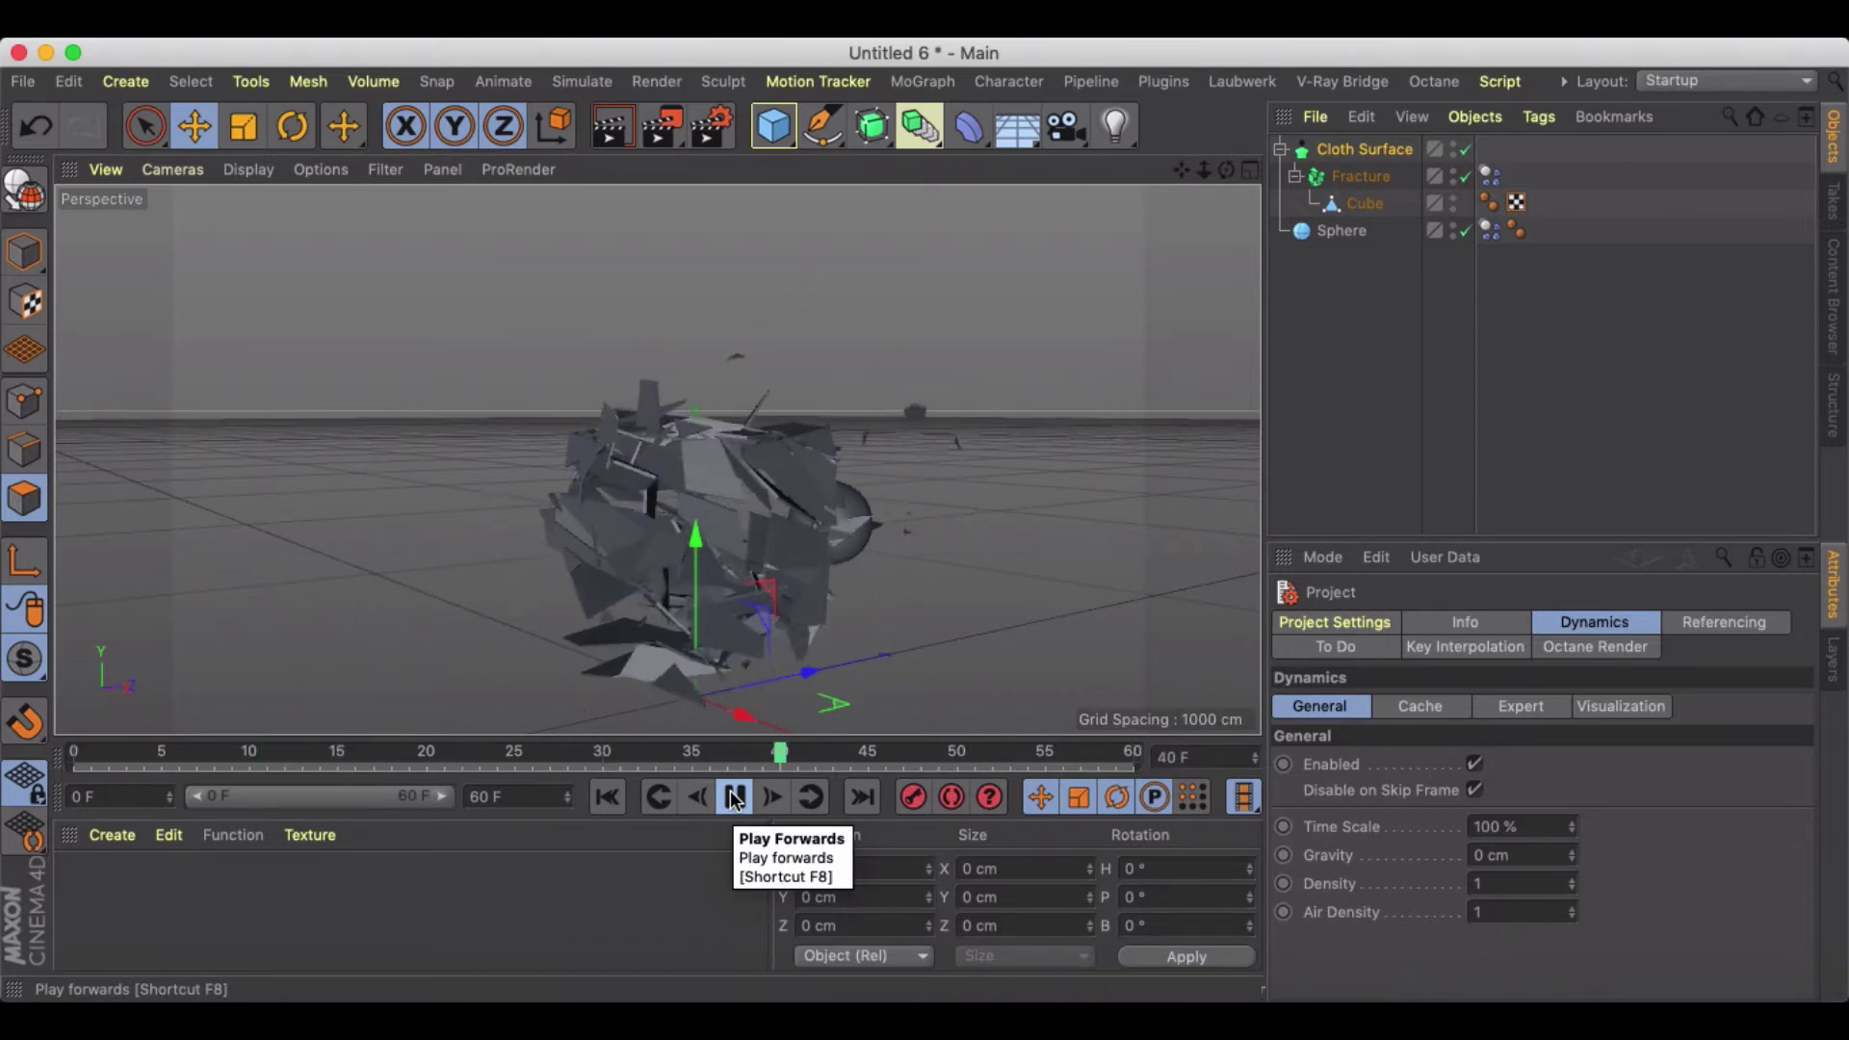
{"action": "left_click", "coordinate": [734, 799]}
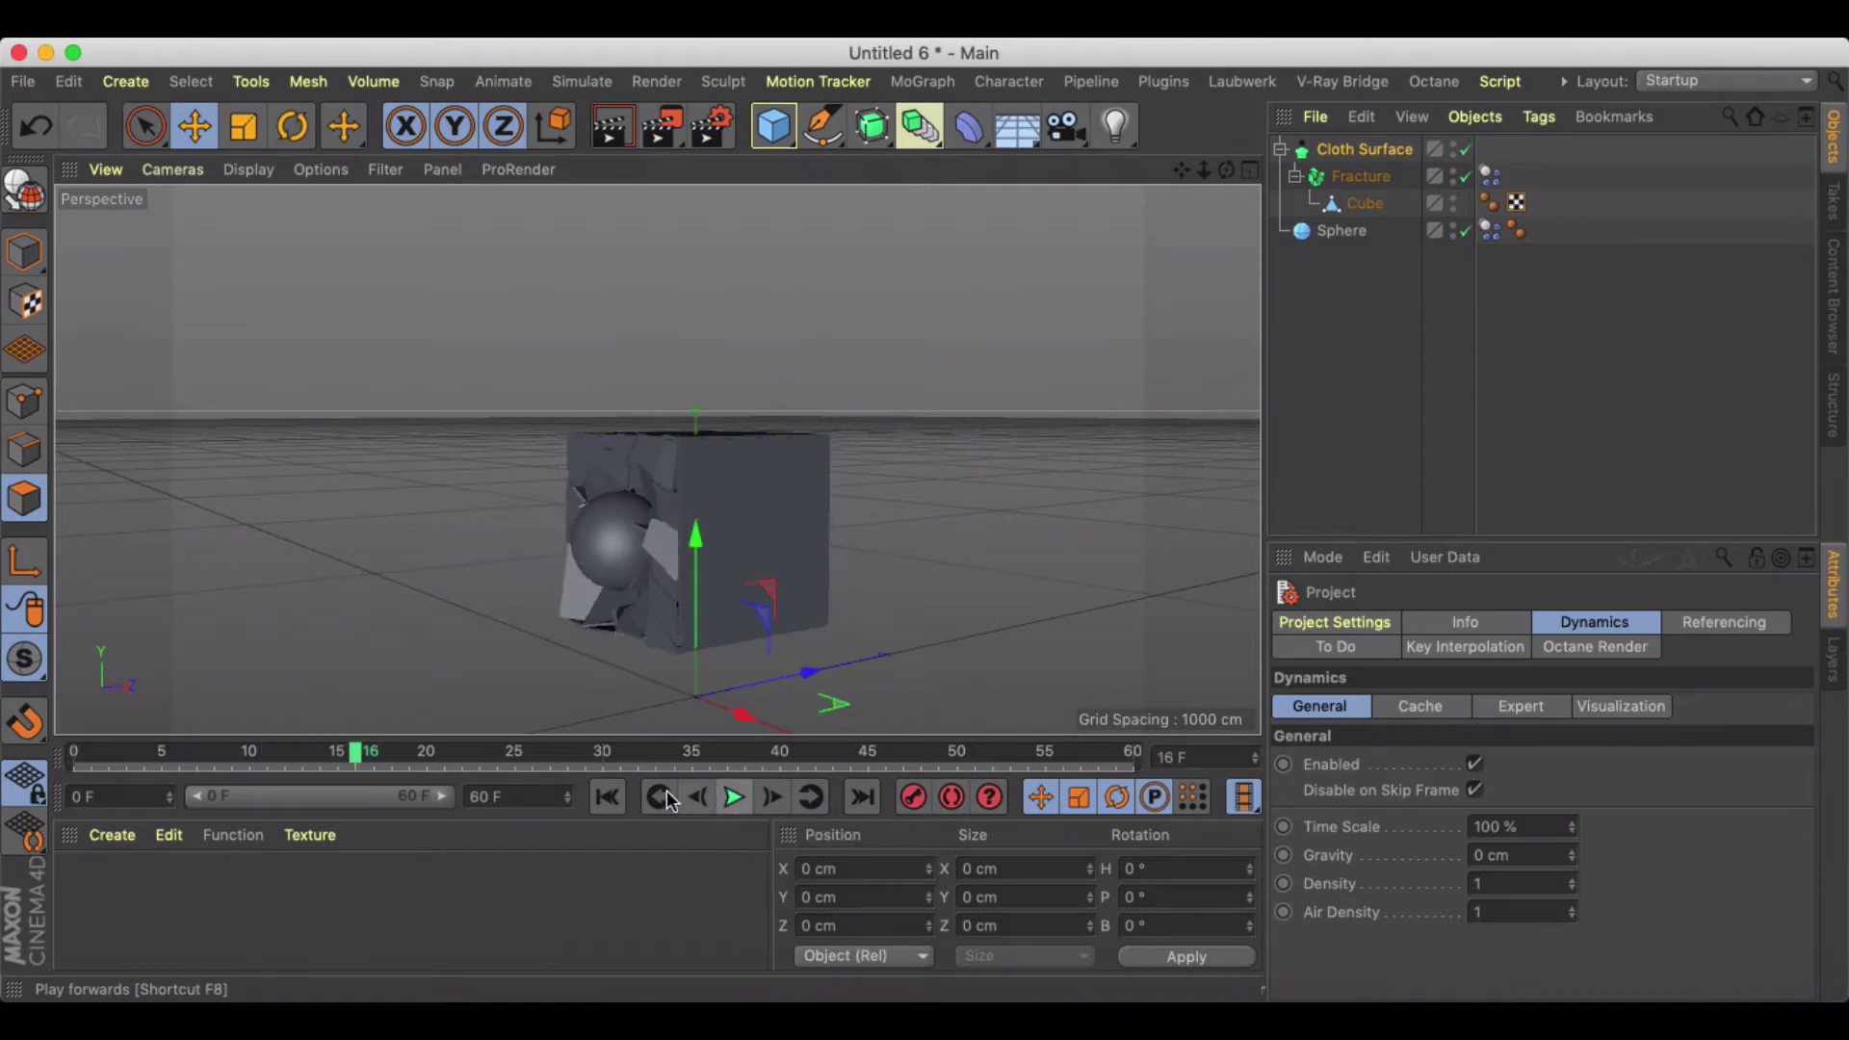
{"action": "key", "text": "shift+f"}
Create a new project, add a default cube and raise it to about 113 cm in Y
{"action": "left_click", "coordinate": [22, 80]}
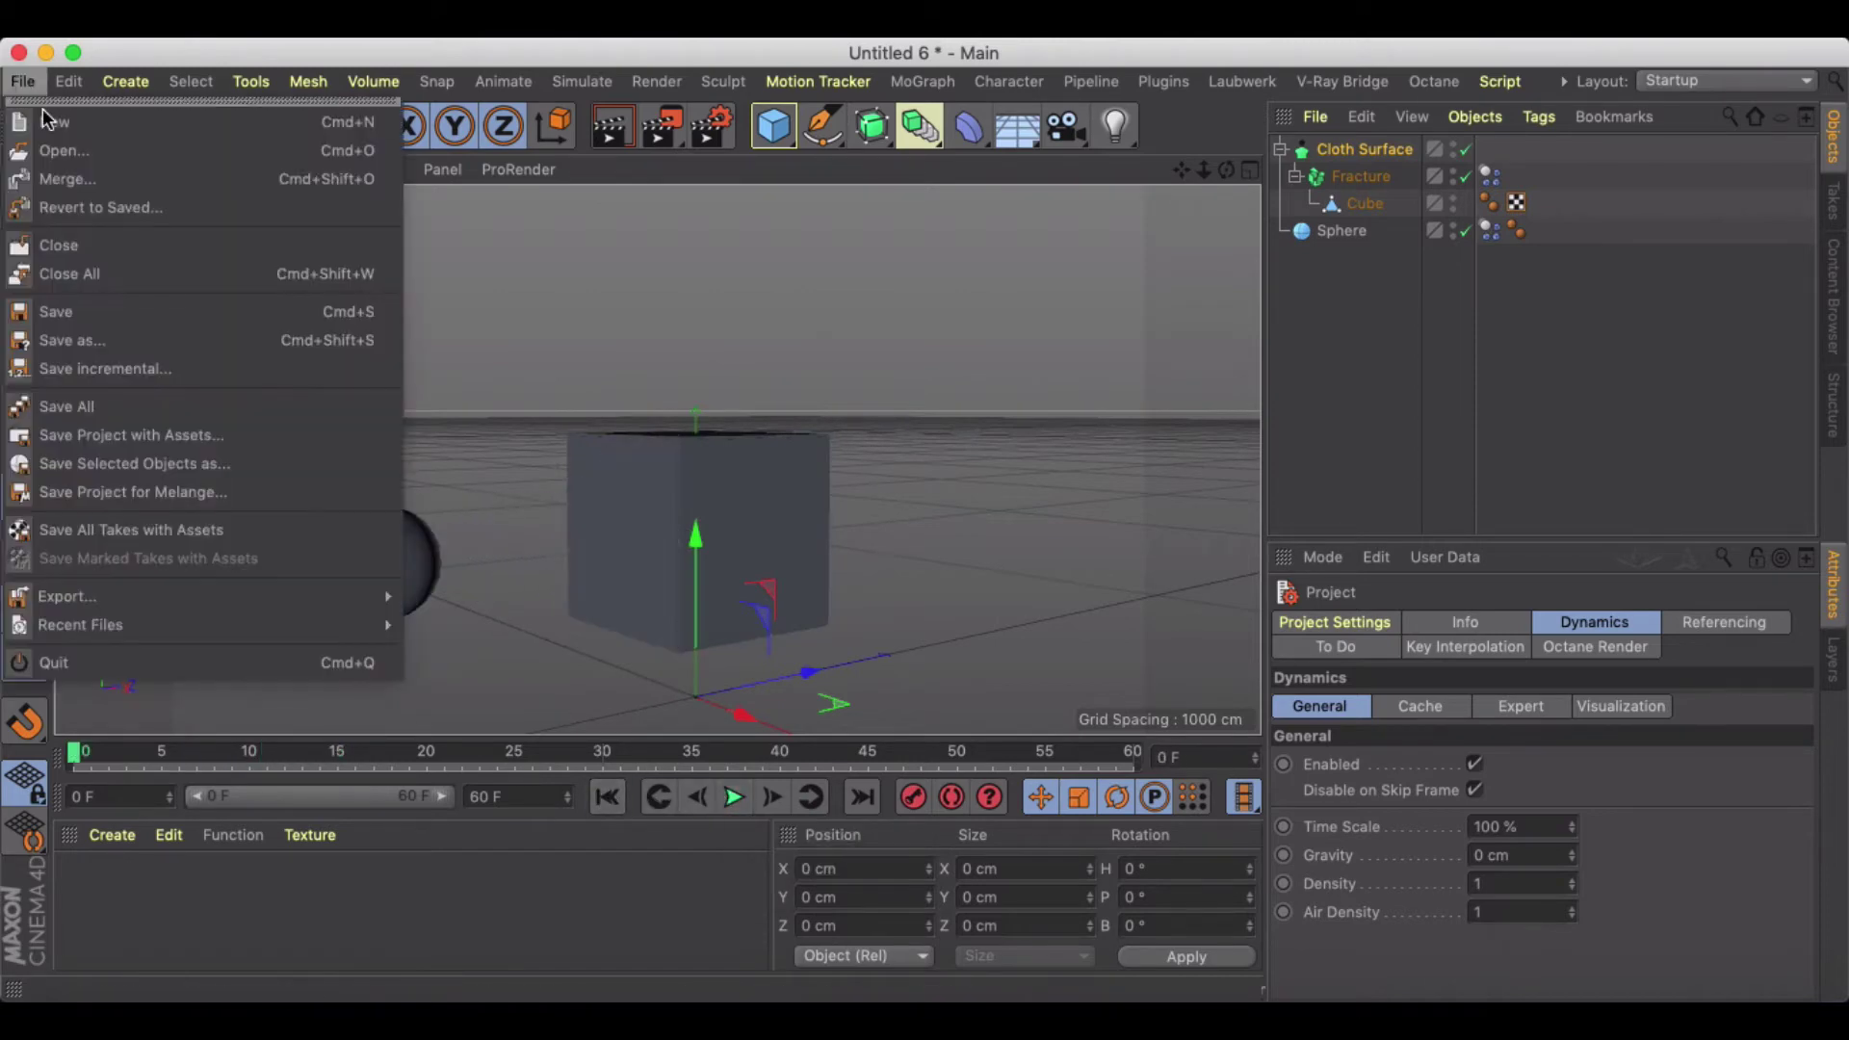
{"action": "left_click", "coordinate": [46, 117]}
{"action": "left_click", "coordinate": [773, 125]}
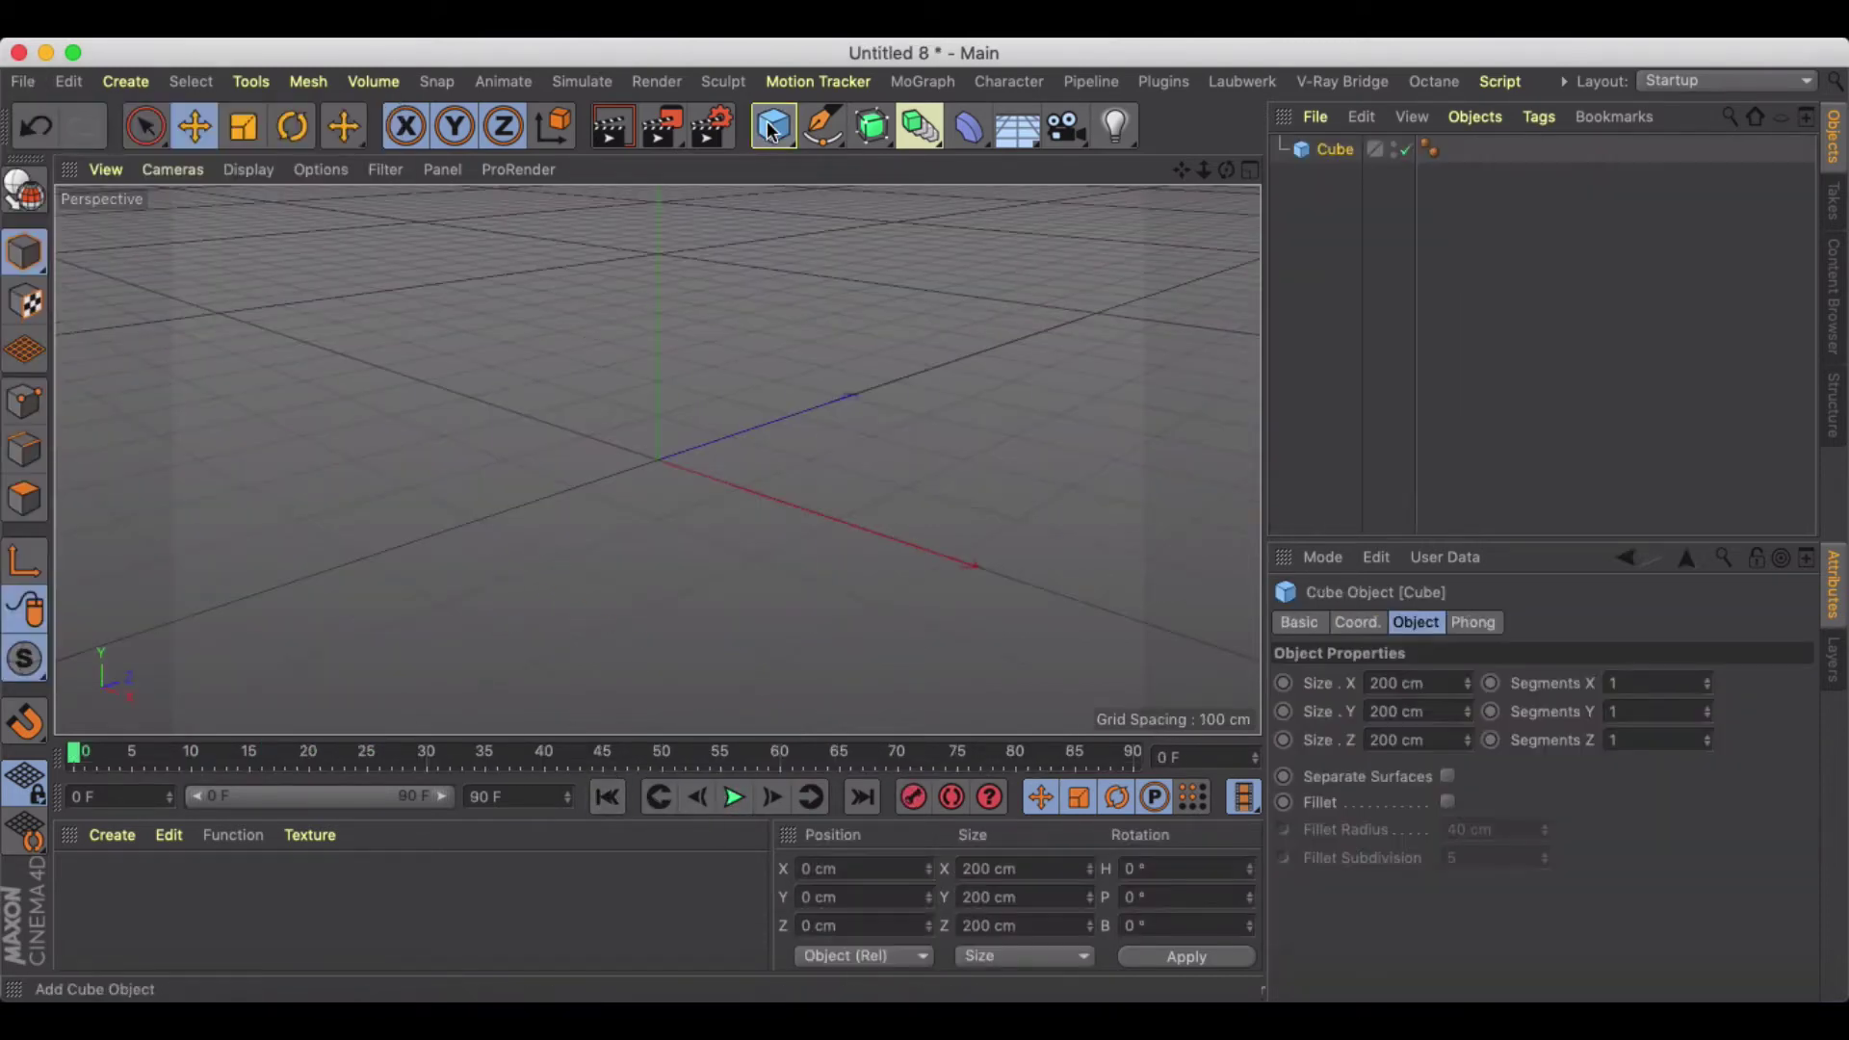
{"action": "left_click_drag", "start_coordinate": [664, 285], "coordinate": [681, 183]}
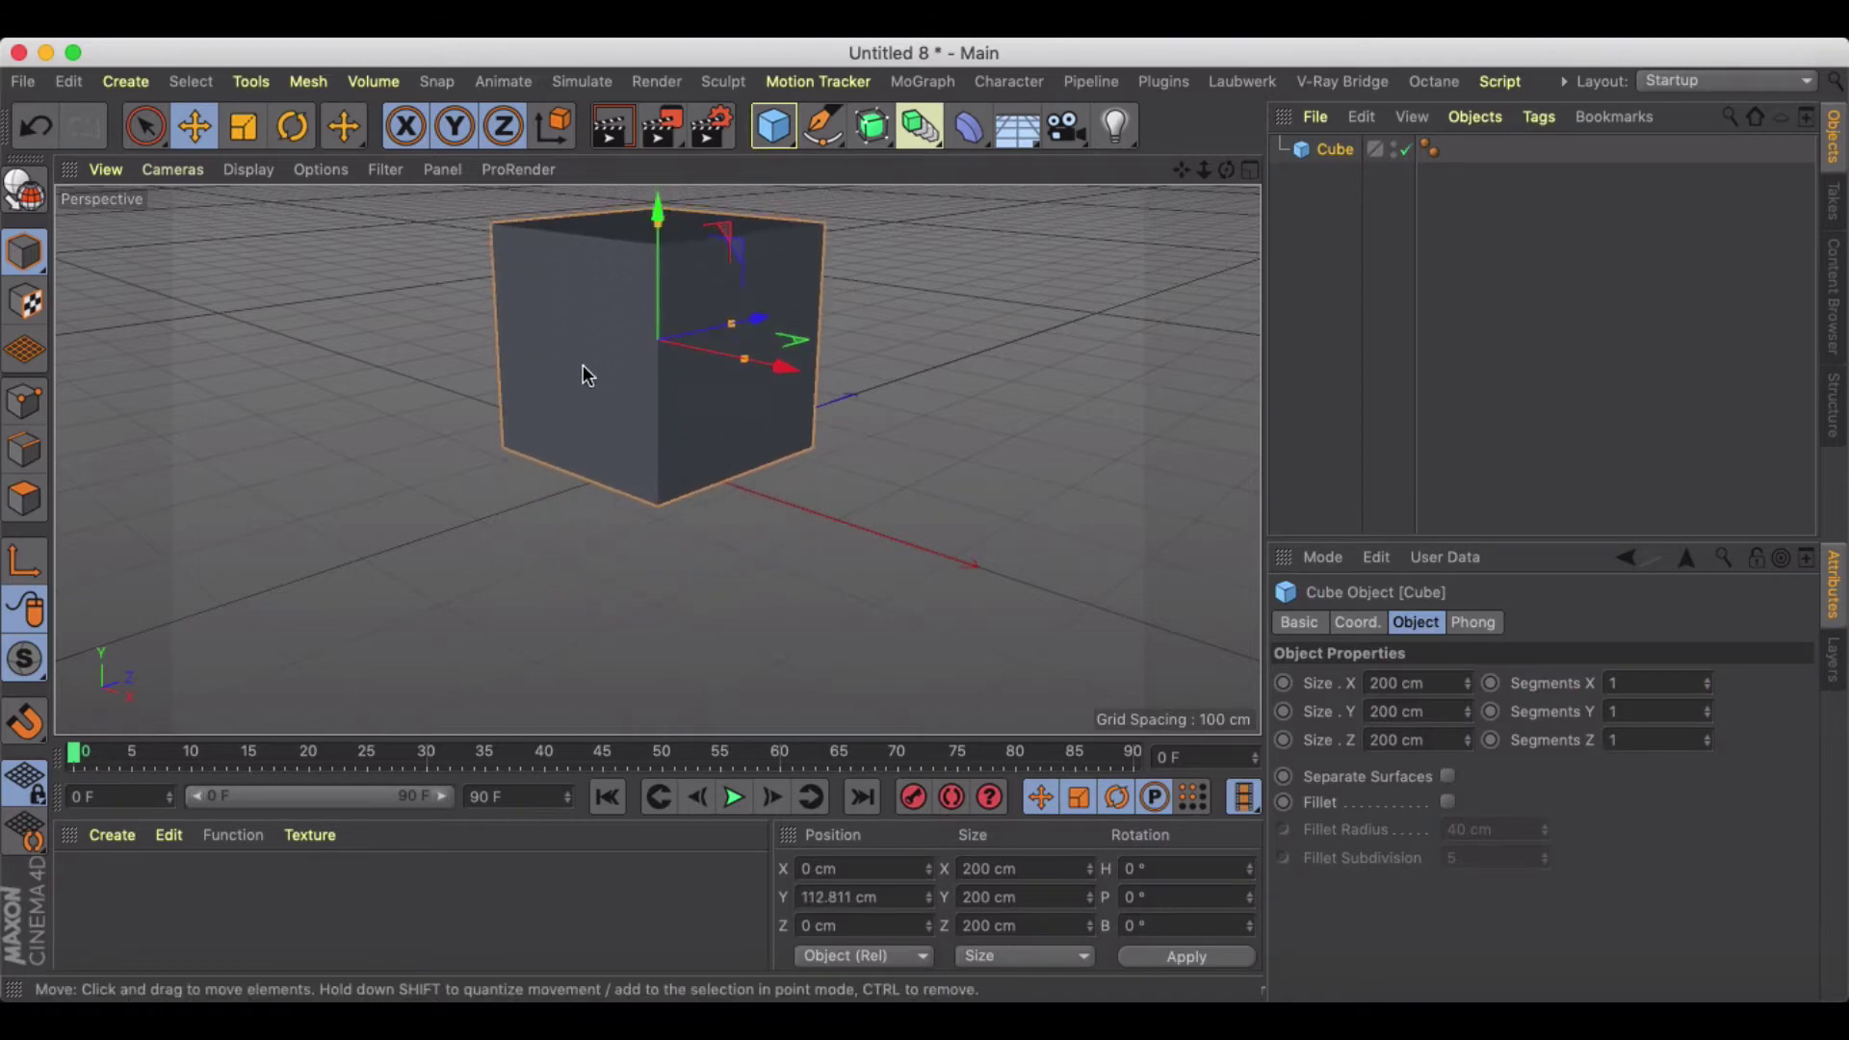
{"action": "middle_click_drag", "start_coordinate": [583, 372], "coordinate": [606, 500], "text": "alt"}
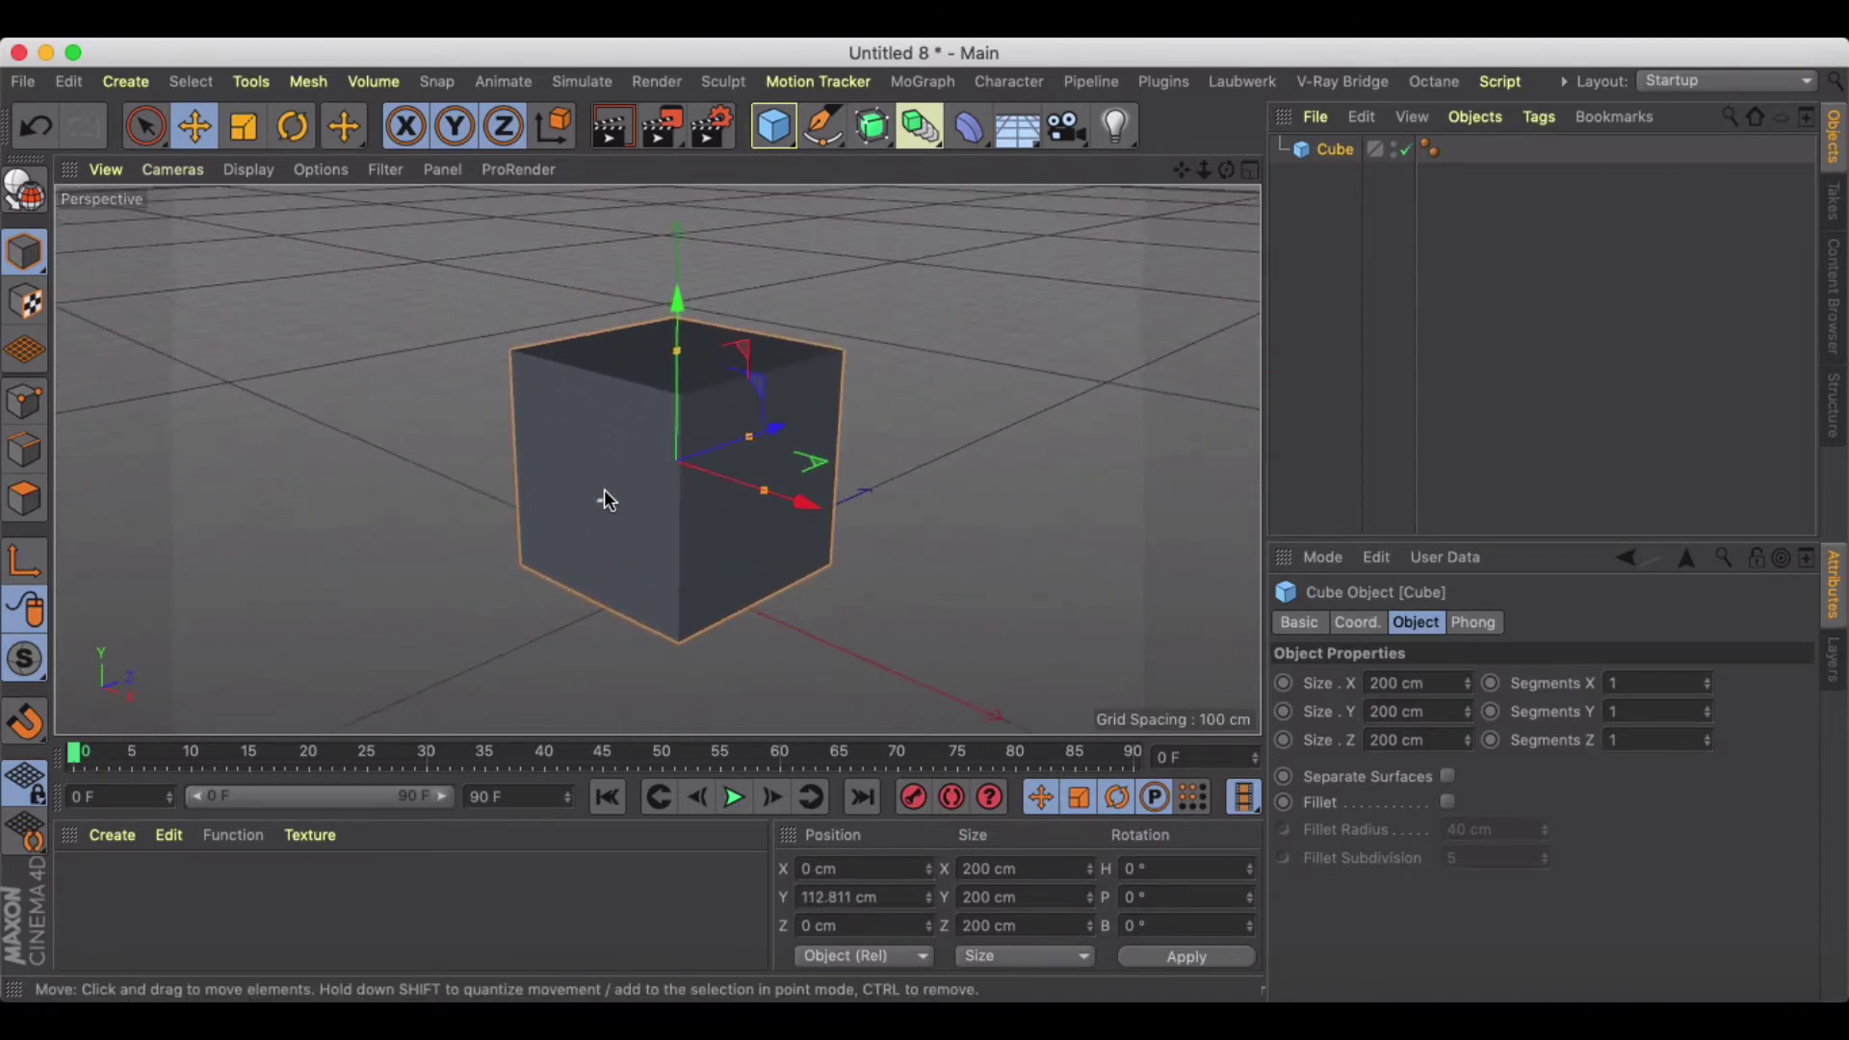
Convert the cube to an editable polygon object and activate Plane Cut in polygon mode
{"action": "left_click", "coordinate": [24, 188]}
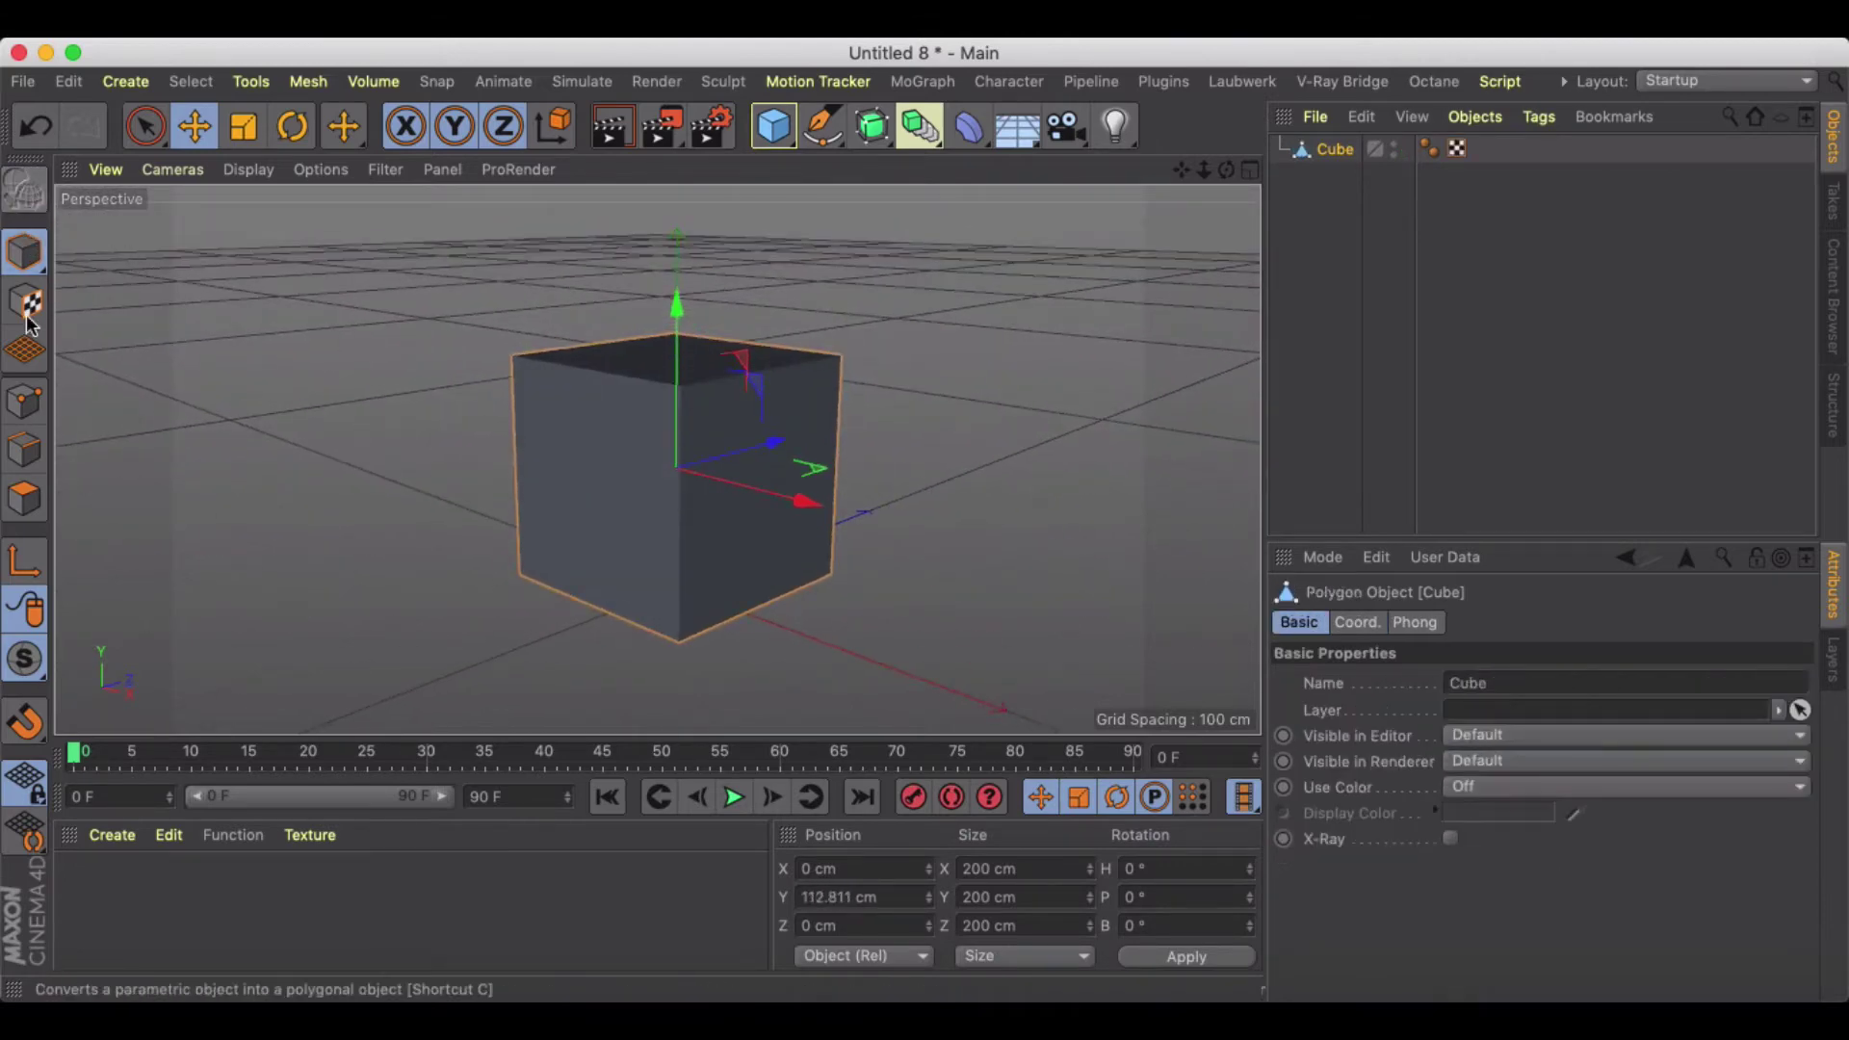
{"action": "left_click", "coordinate": [22, 501]}
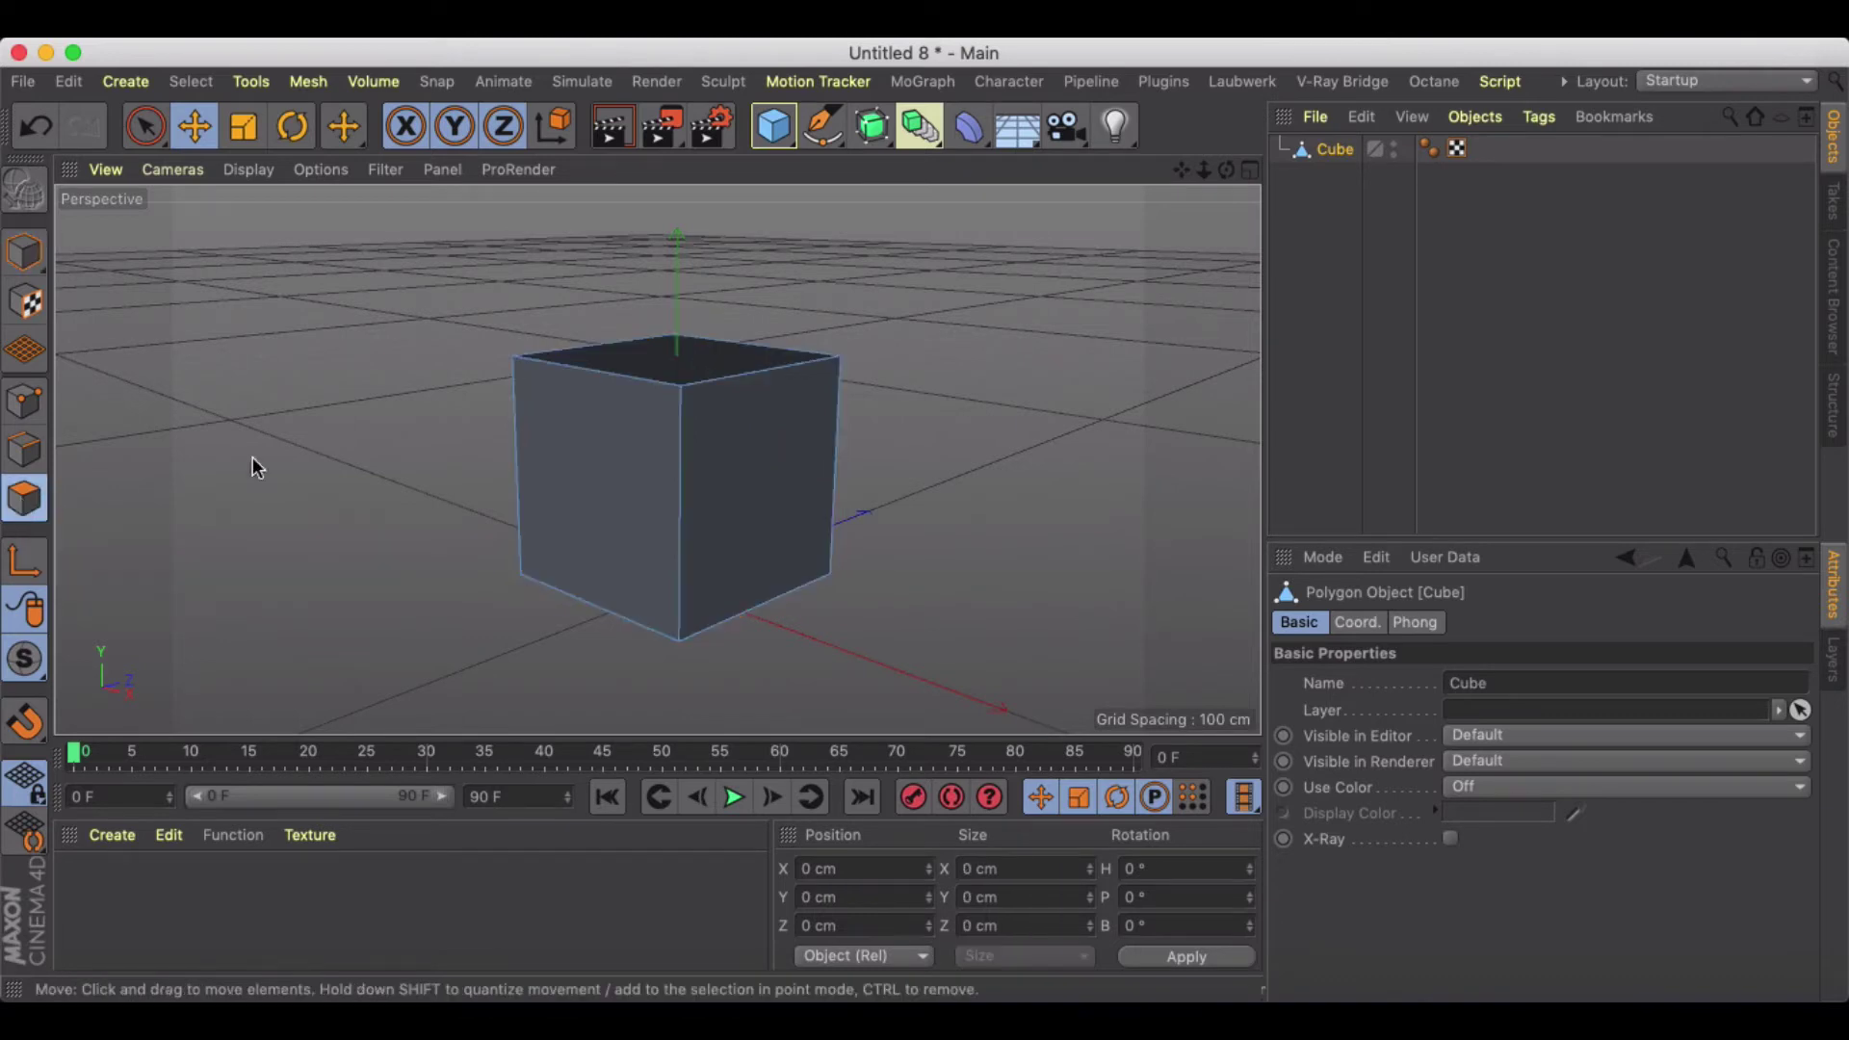
{"action": "key", "text": "k"}
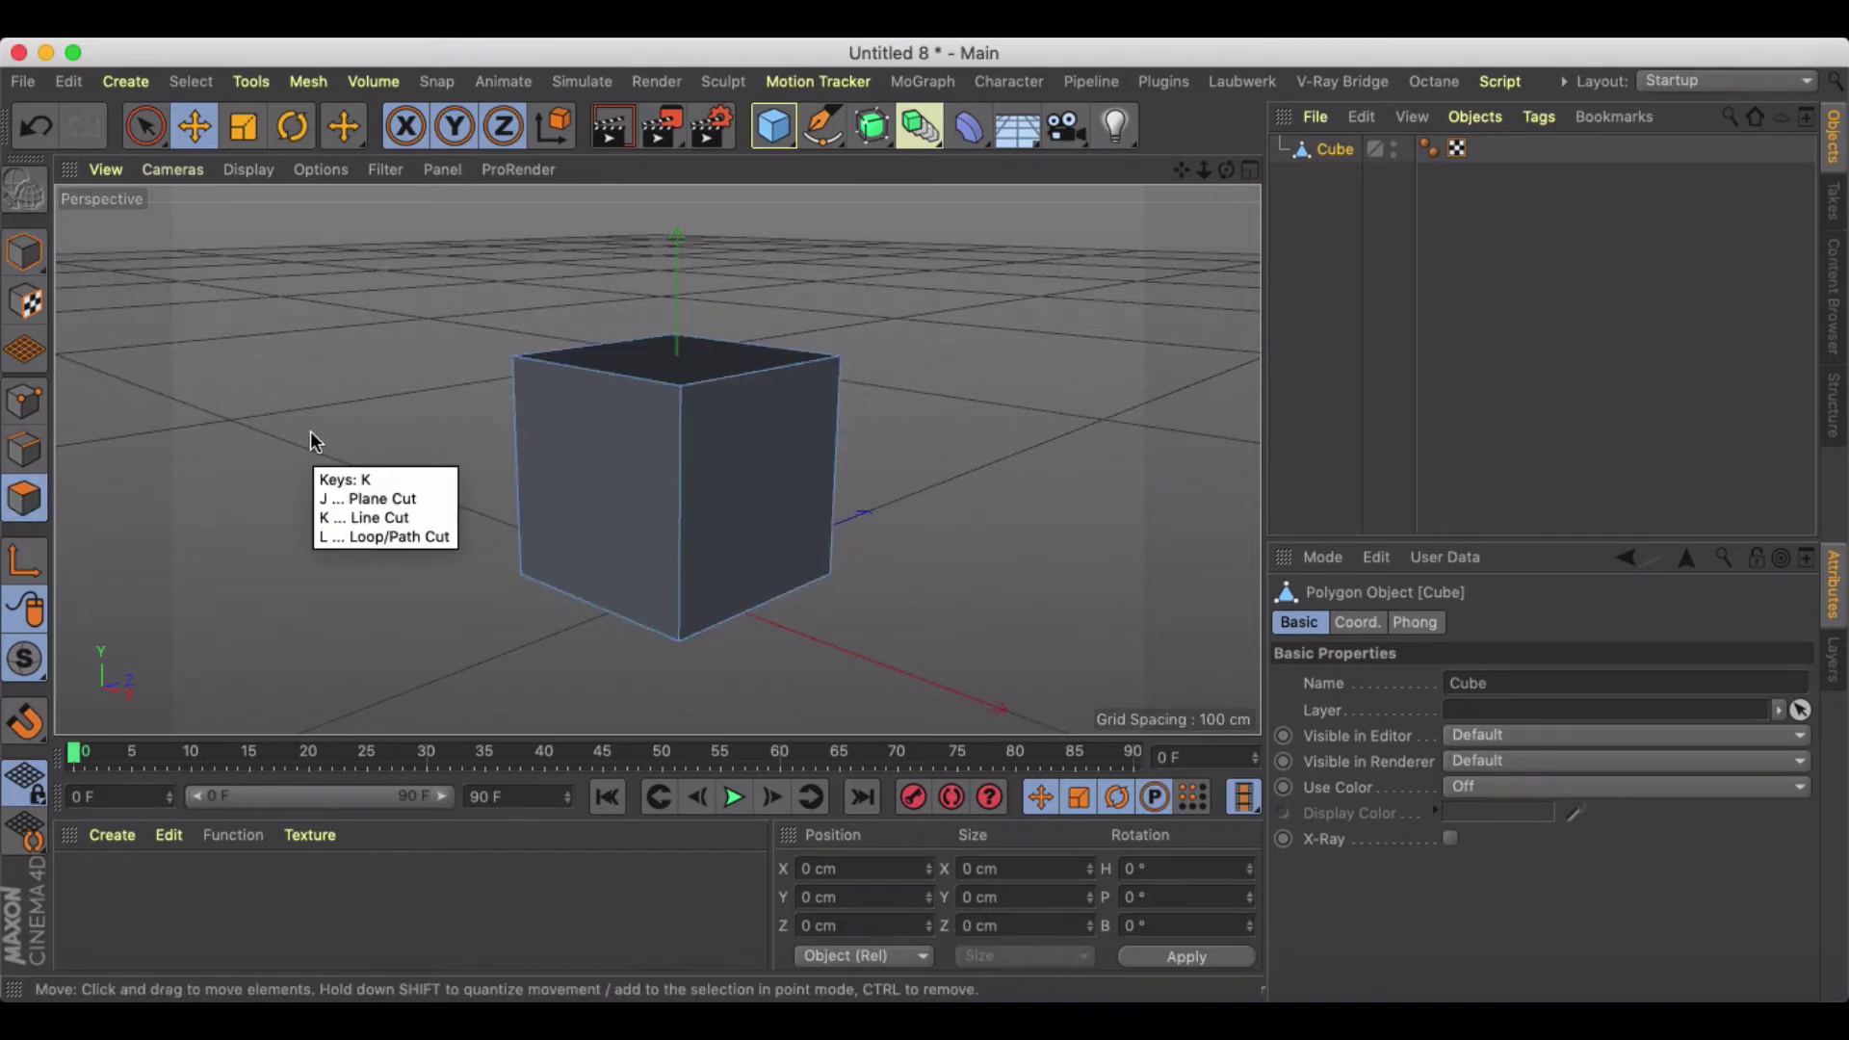
{"action": "key", "text": "j"}
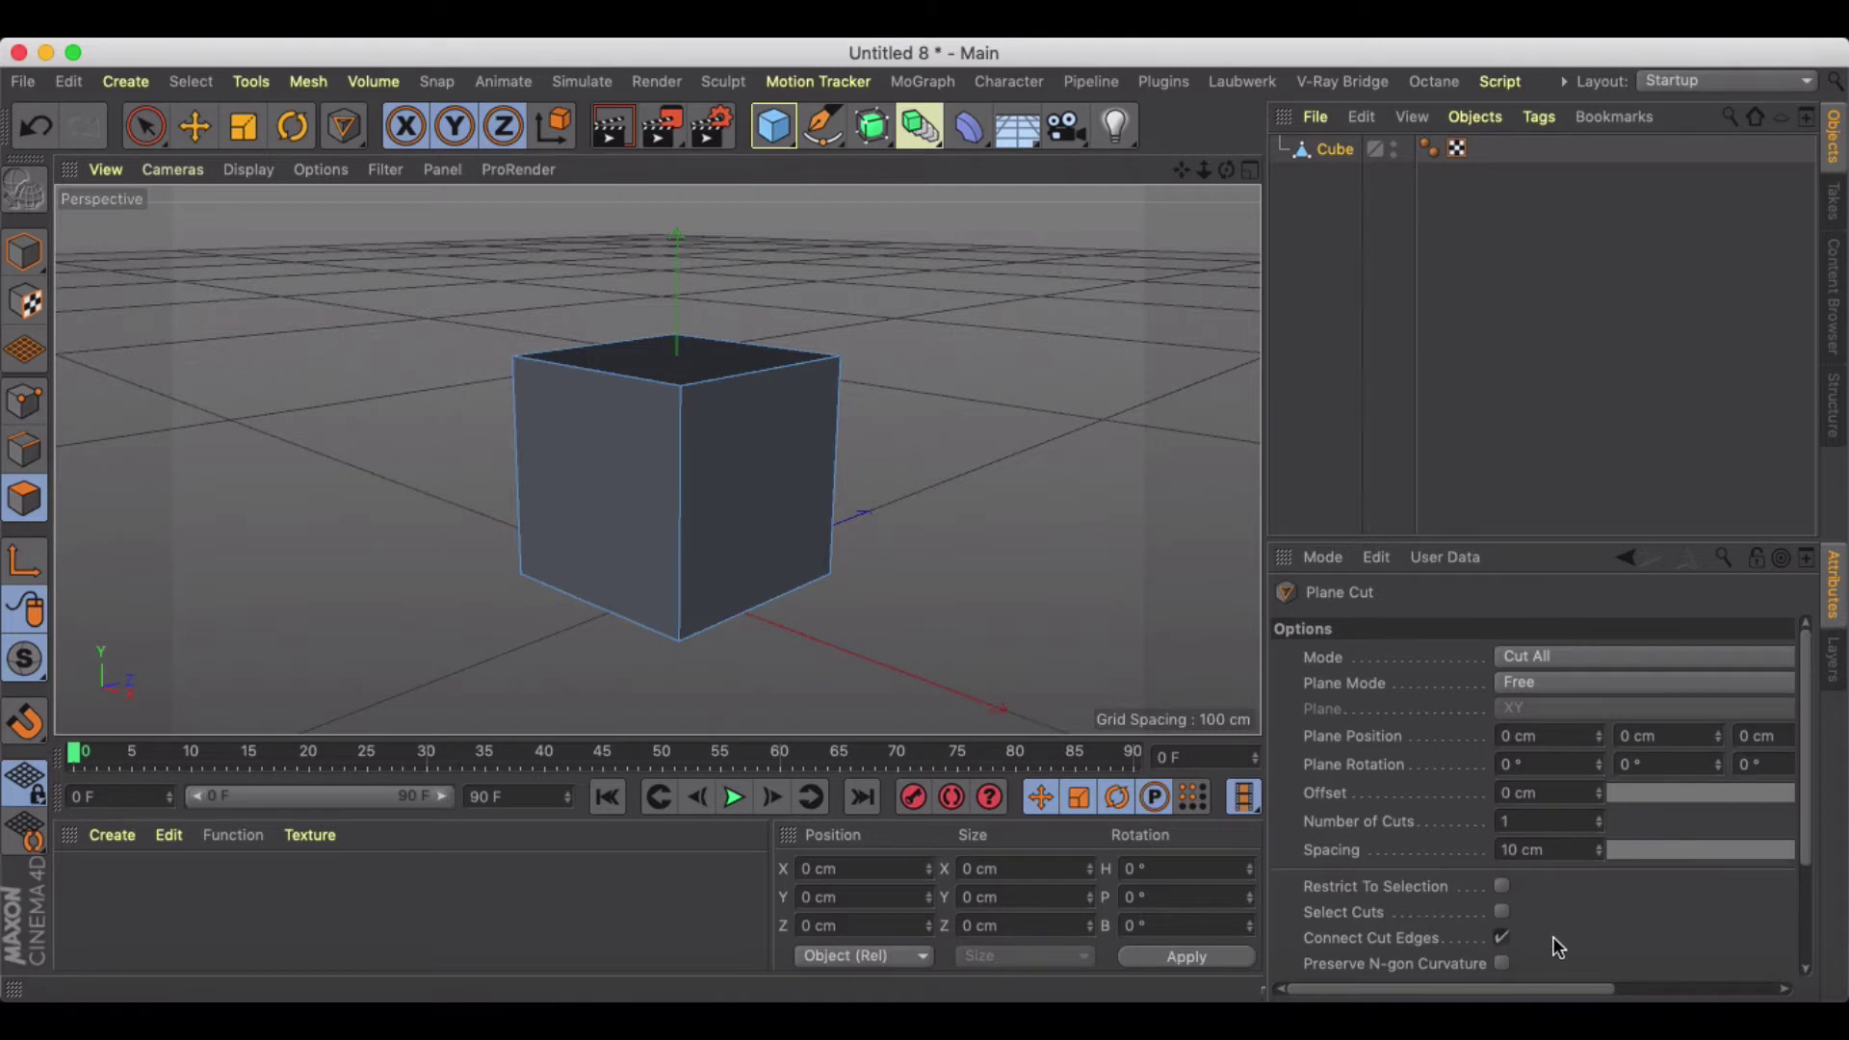
{"action": "mouse_move", "coordinate": [1807, 818]}
{"action": "left_mouse_down"}
{"action": "mouse_move", "coordinate": [1790, 905]}
{"action": "mouse_move", "coordinate": [1798, 790]}
{"action": "left_mouse_up"}
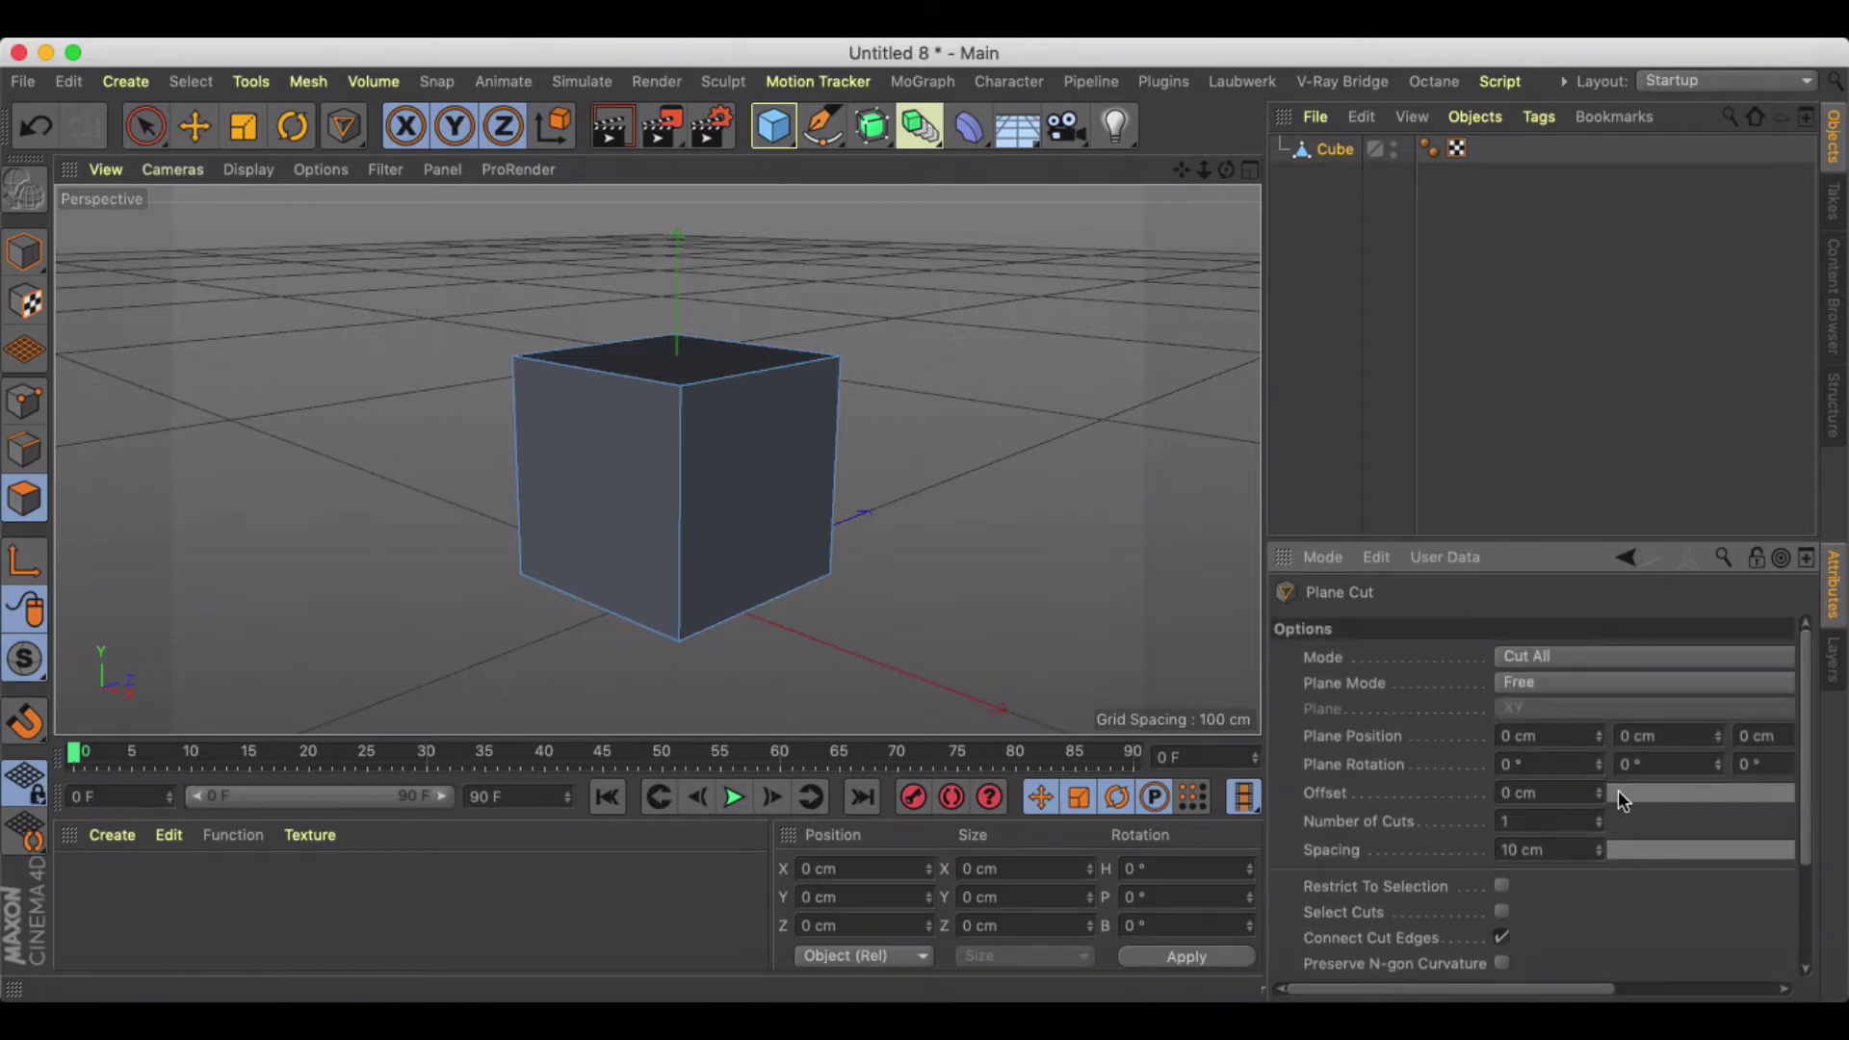
Slice the cube with thirteen free plane cuts at varied angles crossing its two front-facing sides
{"action": "left_click_drag", "start_coordinate": [971, 372], "coordinate": [343, 453]}
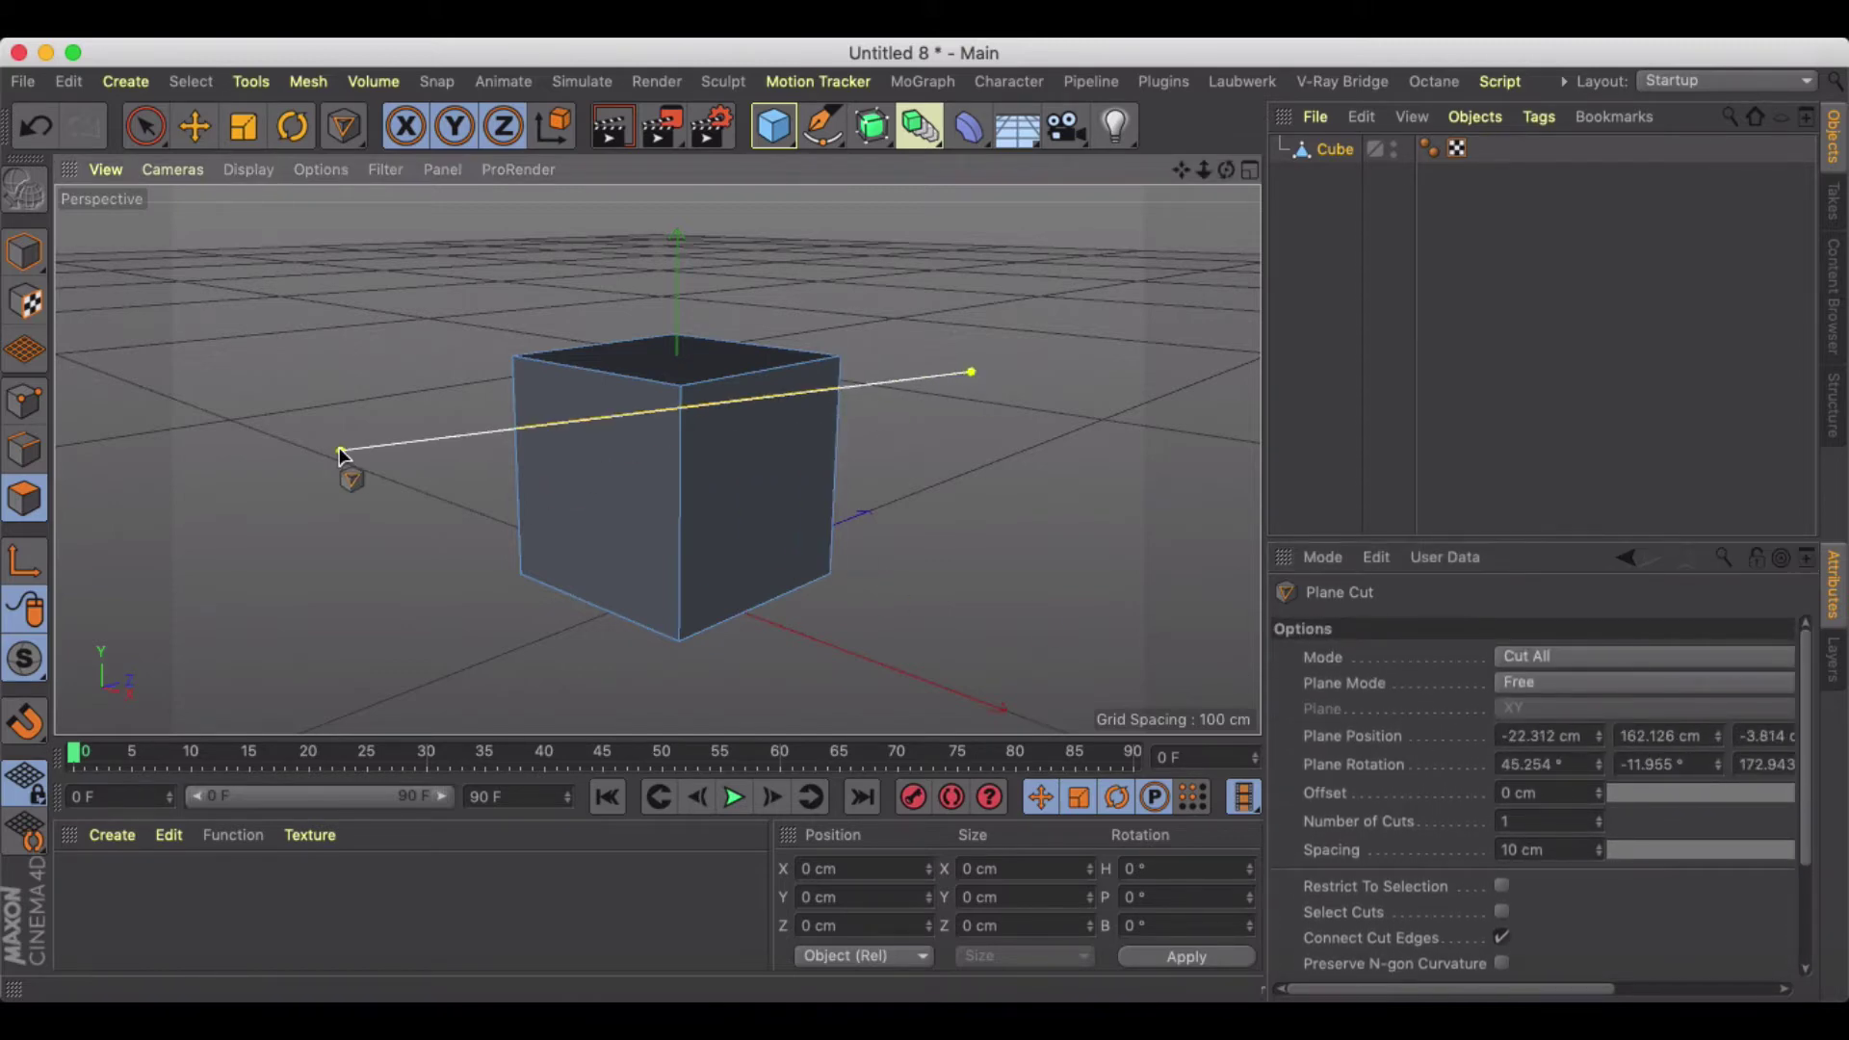
{"action": "left_click_drag", "start_coordinate": [401, 331], "coordinate": [816, 578]}
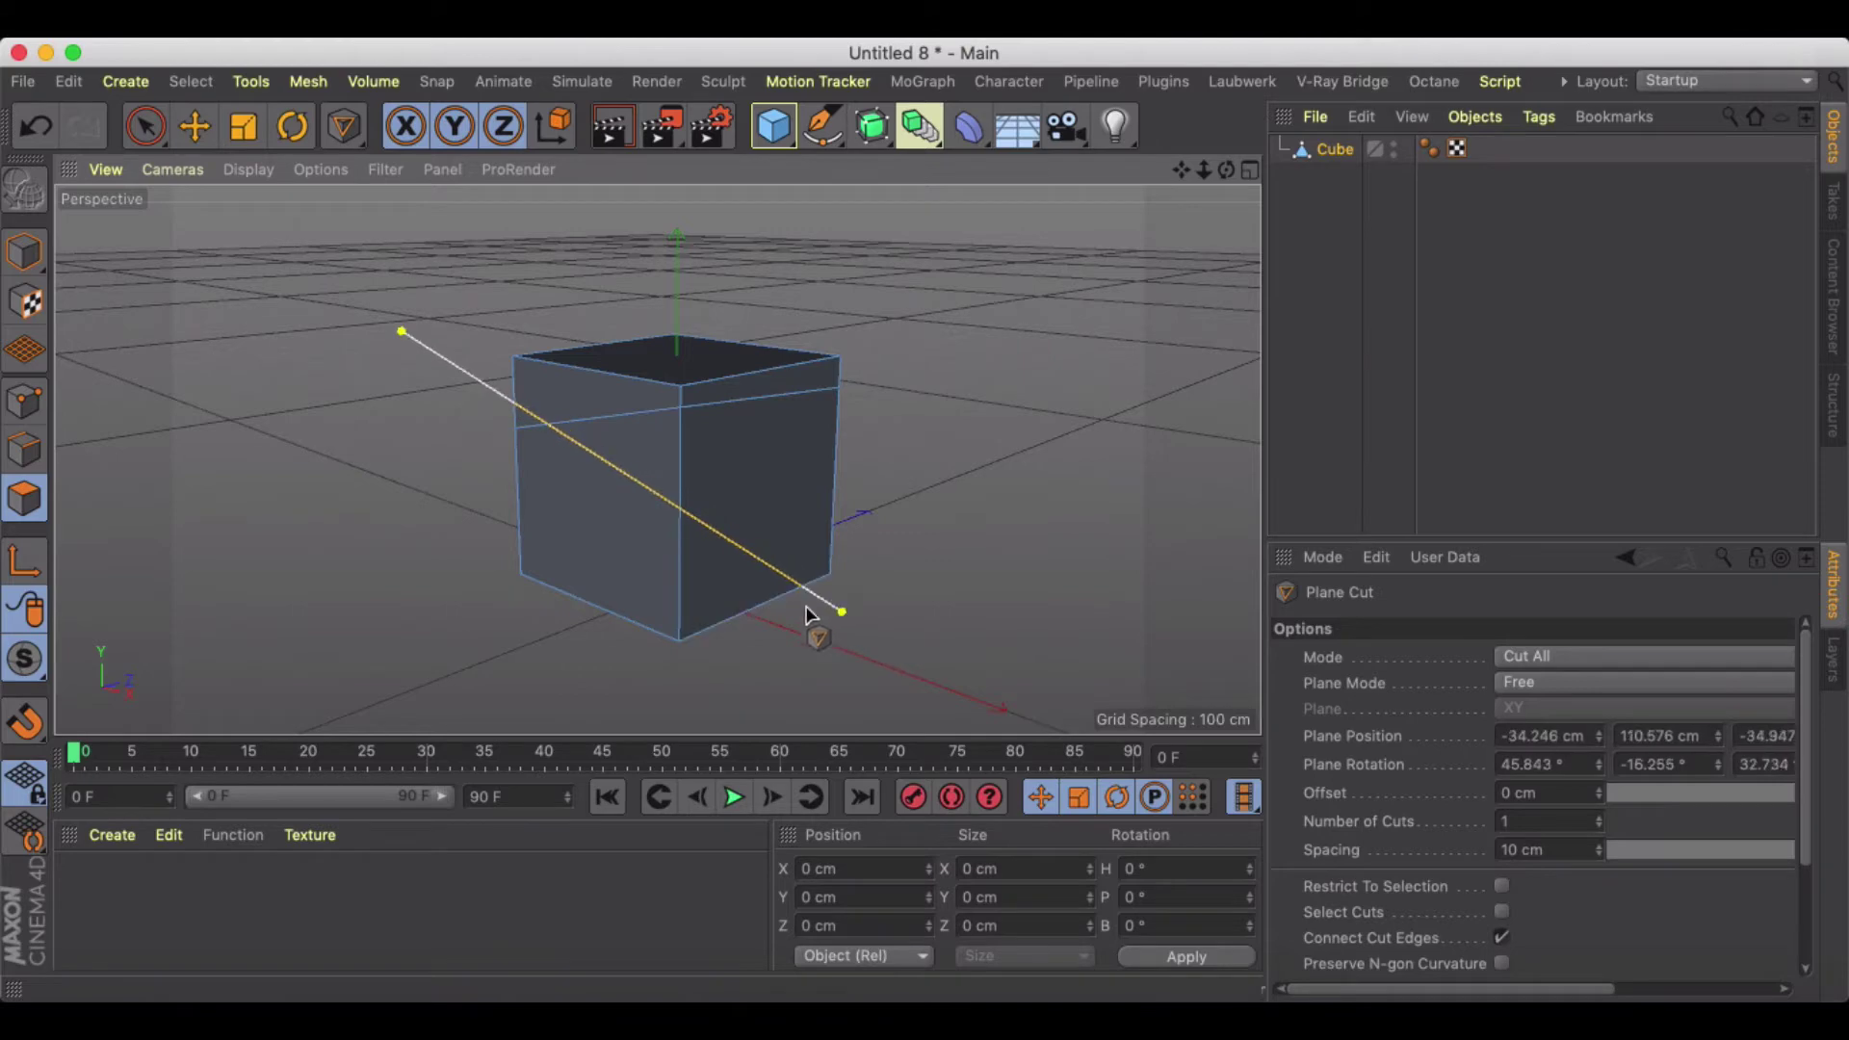
{"action": "left_click_drag", "start_coordinate": [524, 642], "coordinate": [837, 450]}
{"action": "left_click_drag", "start_coordinate": [627, 262], "coordinate": [567, 644]}
{"action": "left_click_drag", "start_coordinate": [786, 255], "coordinate": [755, 652]}
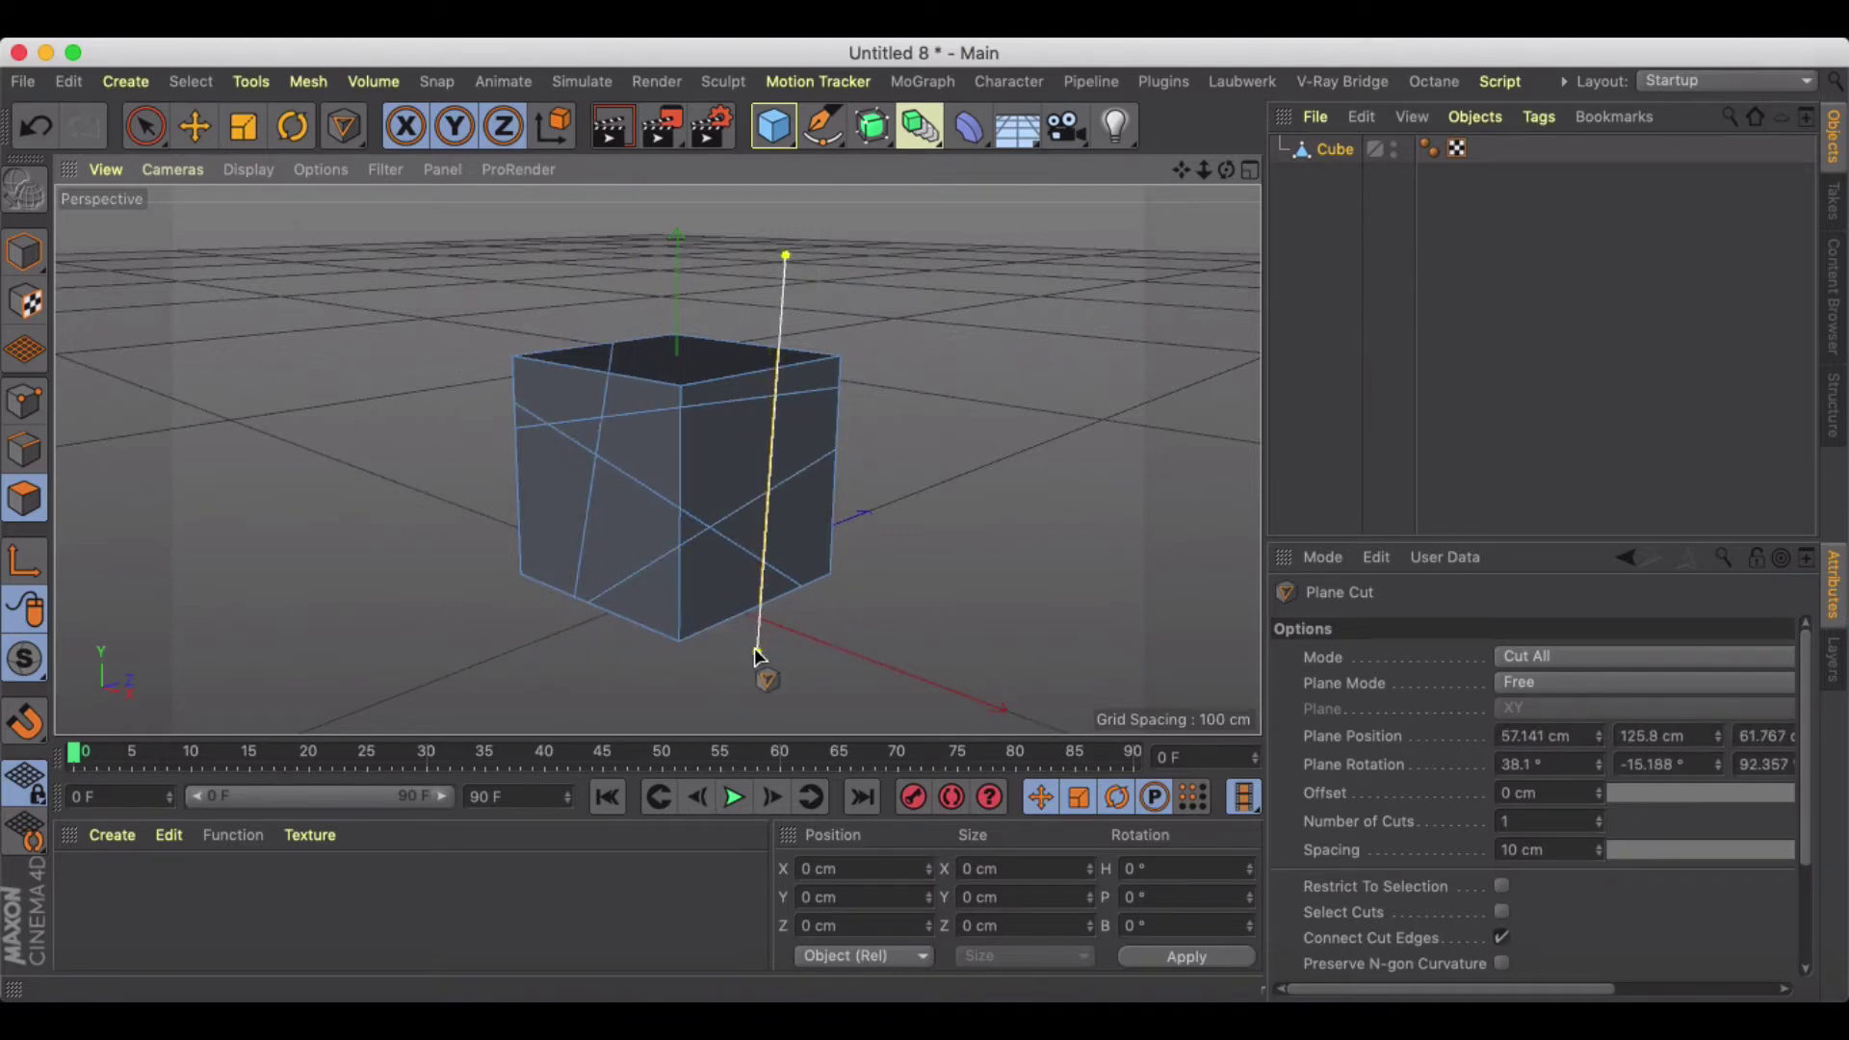
{"action": "left_click_drag", "start_coordinate": [506, 280], "coordinate": [941, 482]}
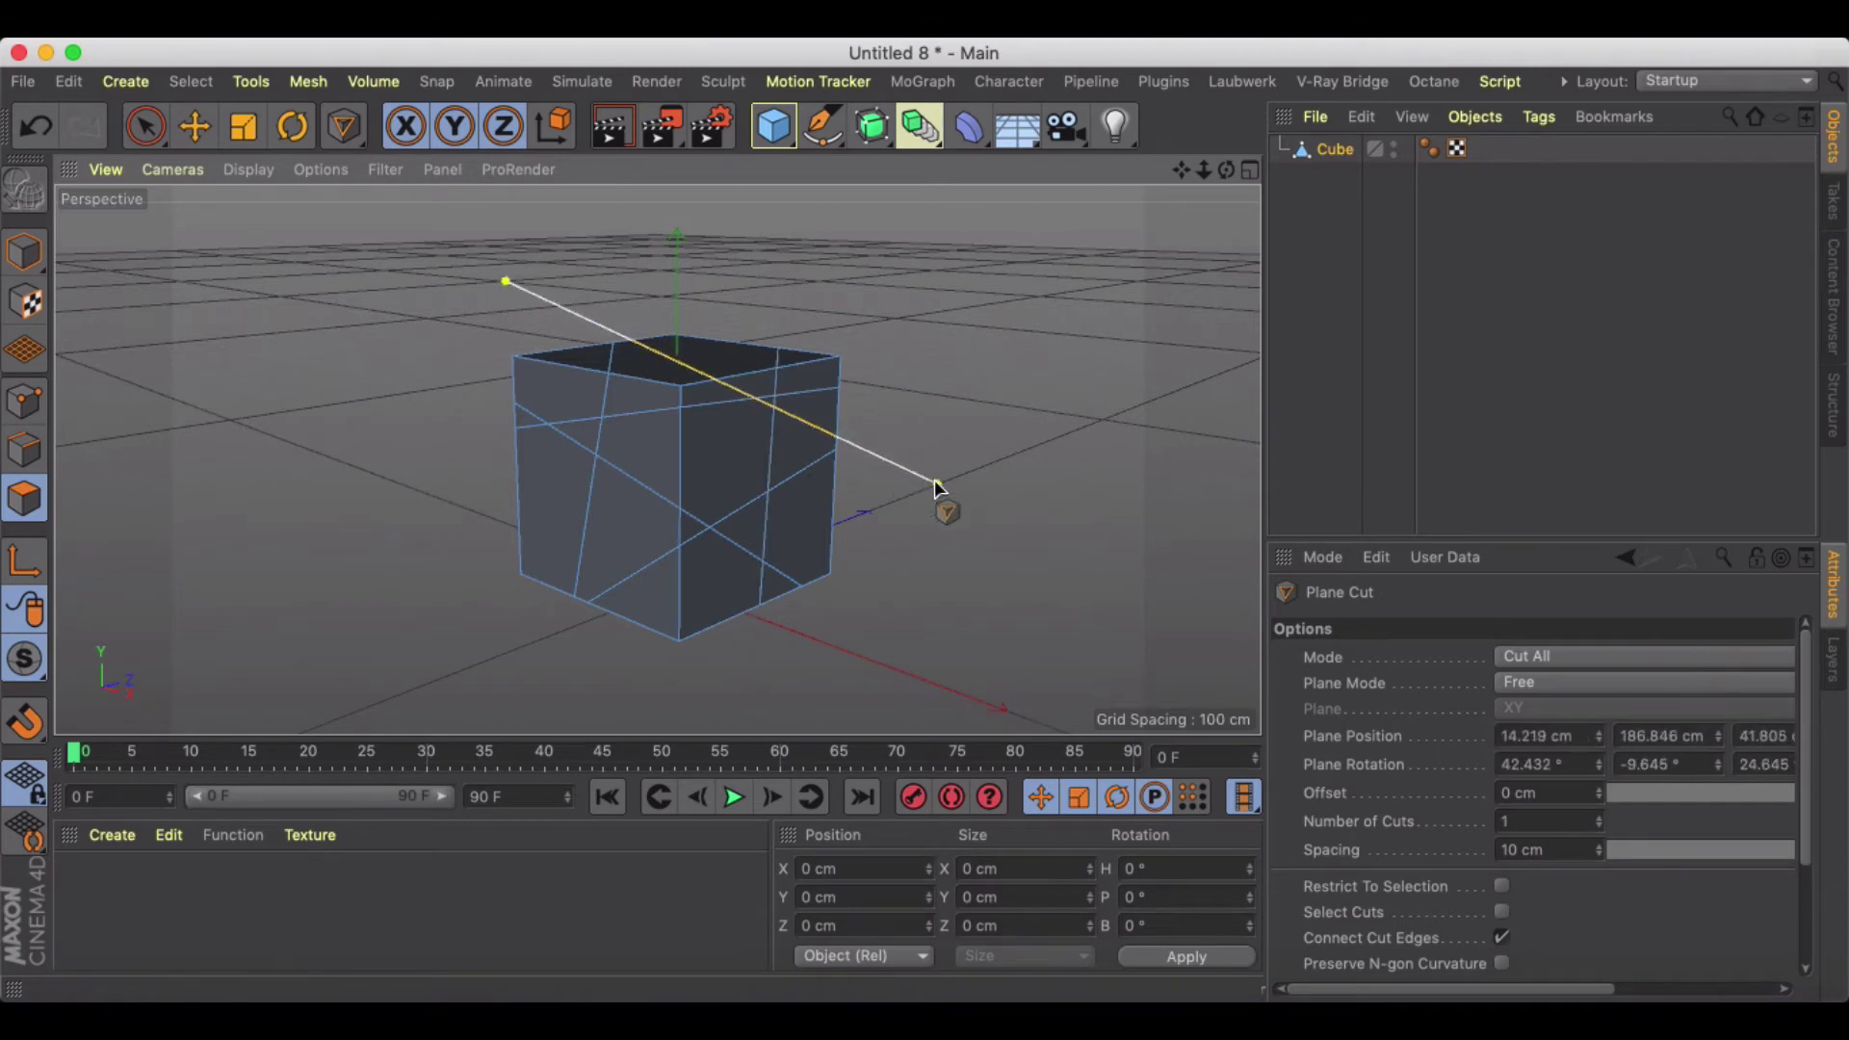
{"action": "left_click_drag", "start_coordinate": [371, 401], "coordinate": [836, 659]}
{"action": "left_click_drag", "start_coordinate": [924, 375], "coordinate": [427, 538]}
{"action": "left_click_drag", "start_coordinate": [550, 289], "coordinate": [550, 643]}
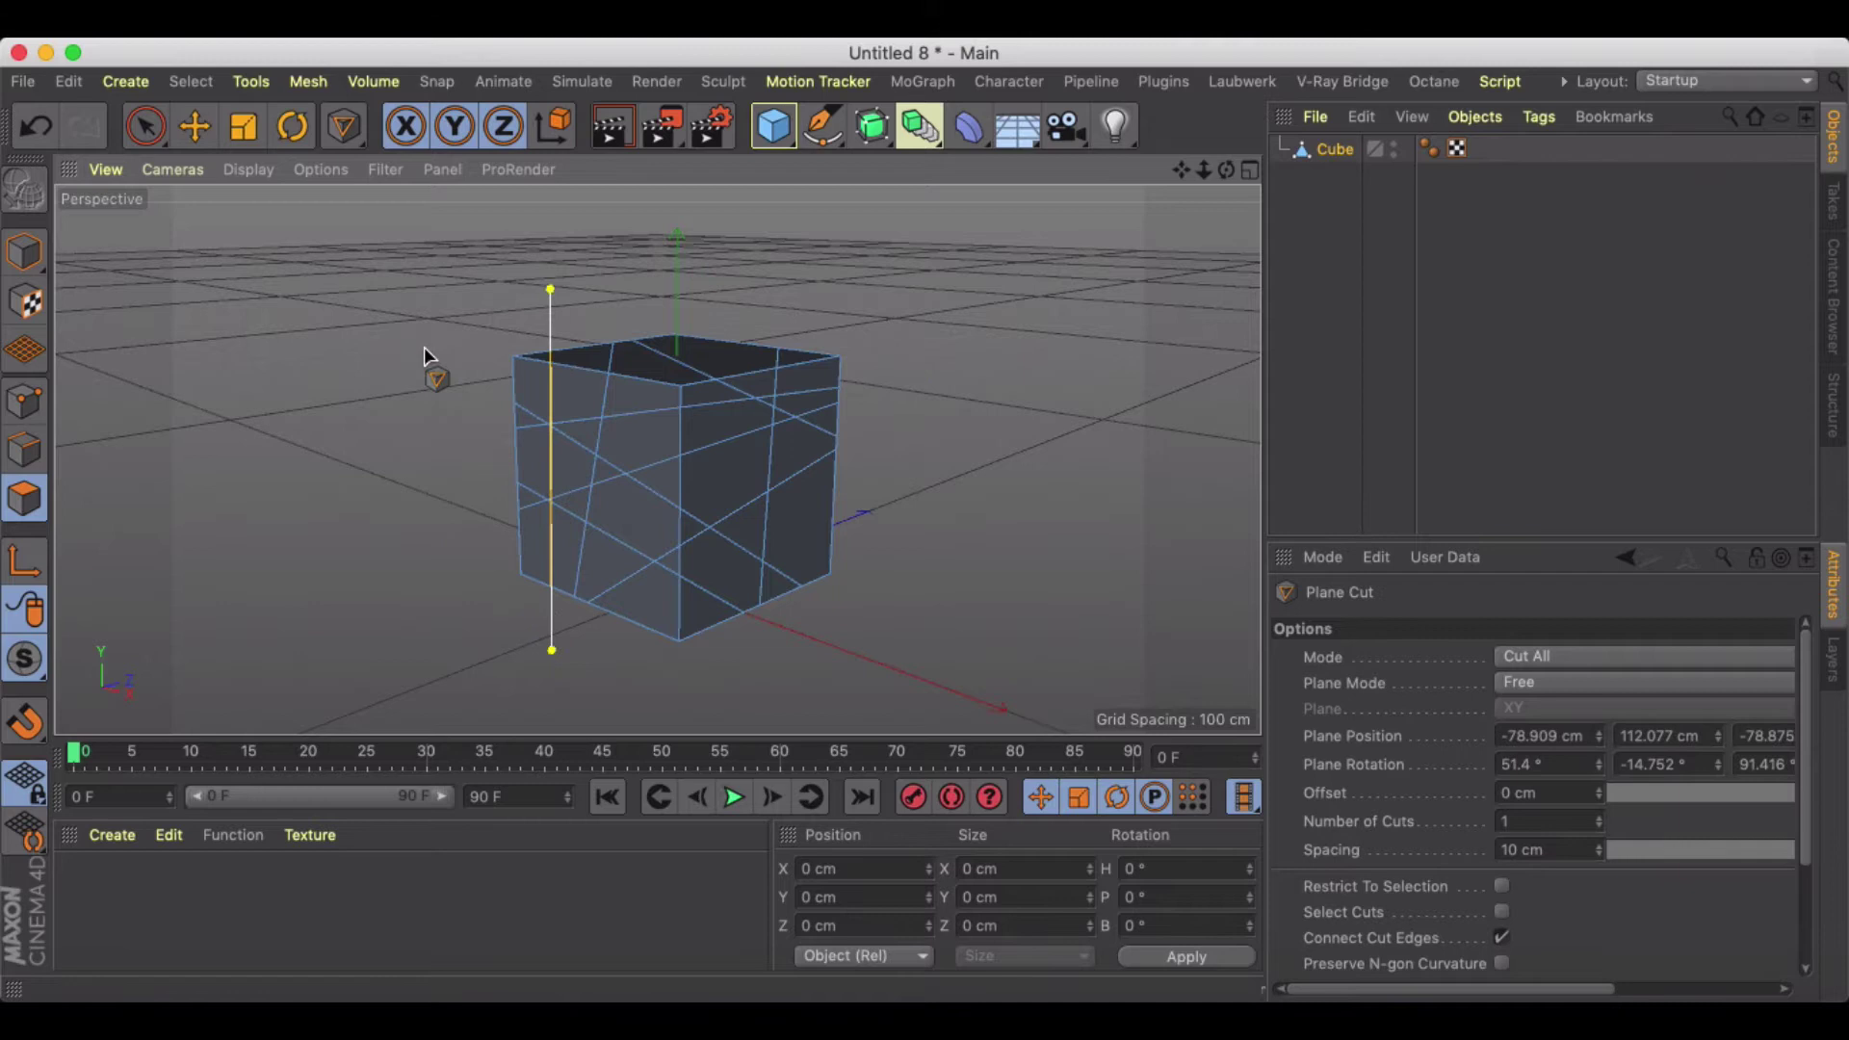
{"action": "left_click_drag", "start_coordinate": [426, 341], "coordinate": [924, 578]}
{"action": "left_click_drag", "start_coordinate": [941, 424], "coordinate": [620, 658]}
{"action": "left_click_drag", "start_coordinate": [540, 295], "coordinate": [817, 607]}
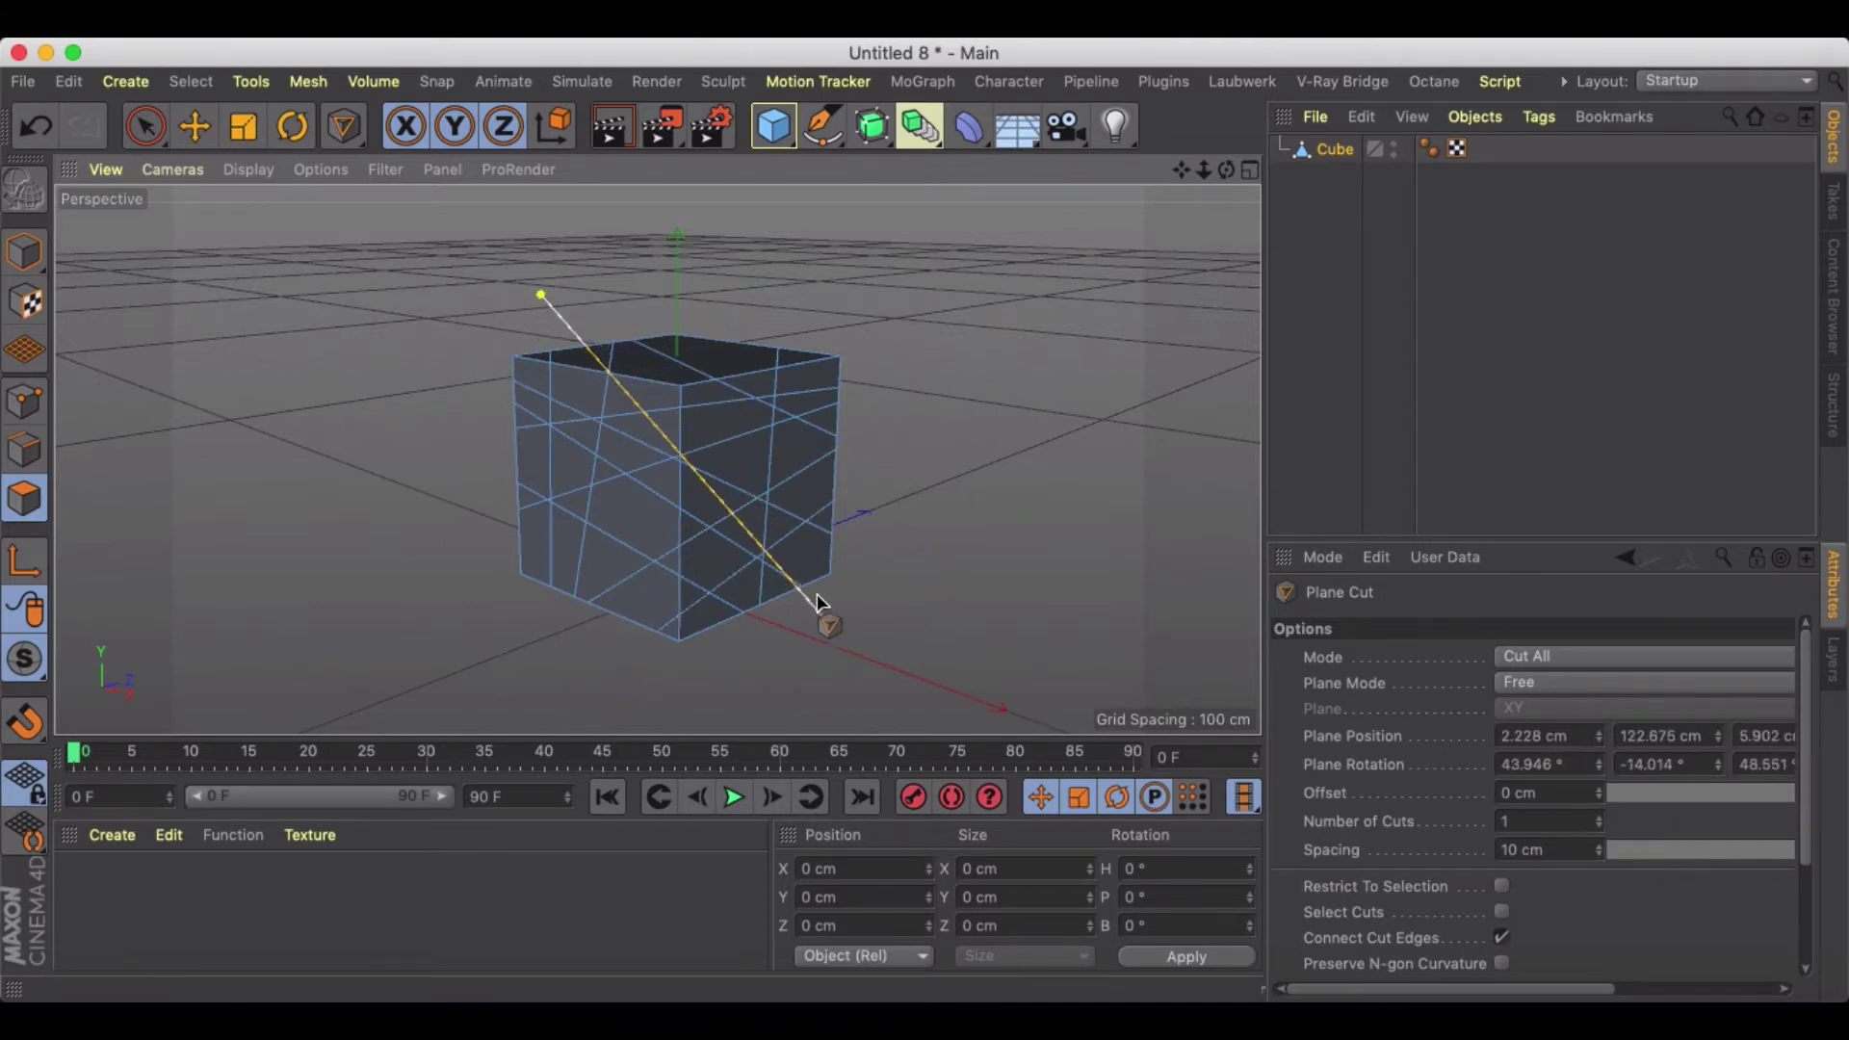
{"action": "left_click_drag", "start_coordinate": [767, 281], "coordinate": [466, 562]}
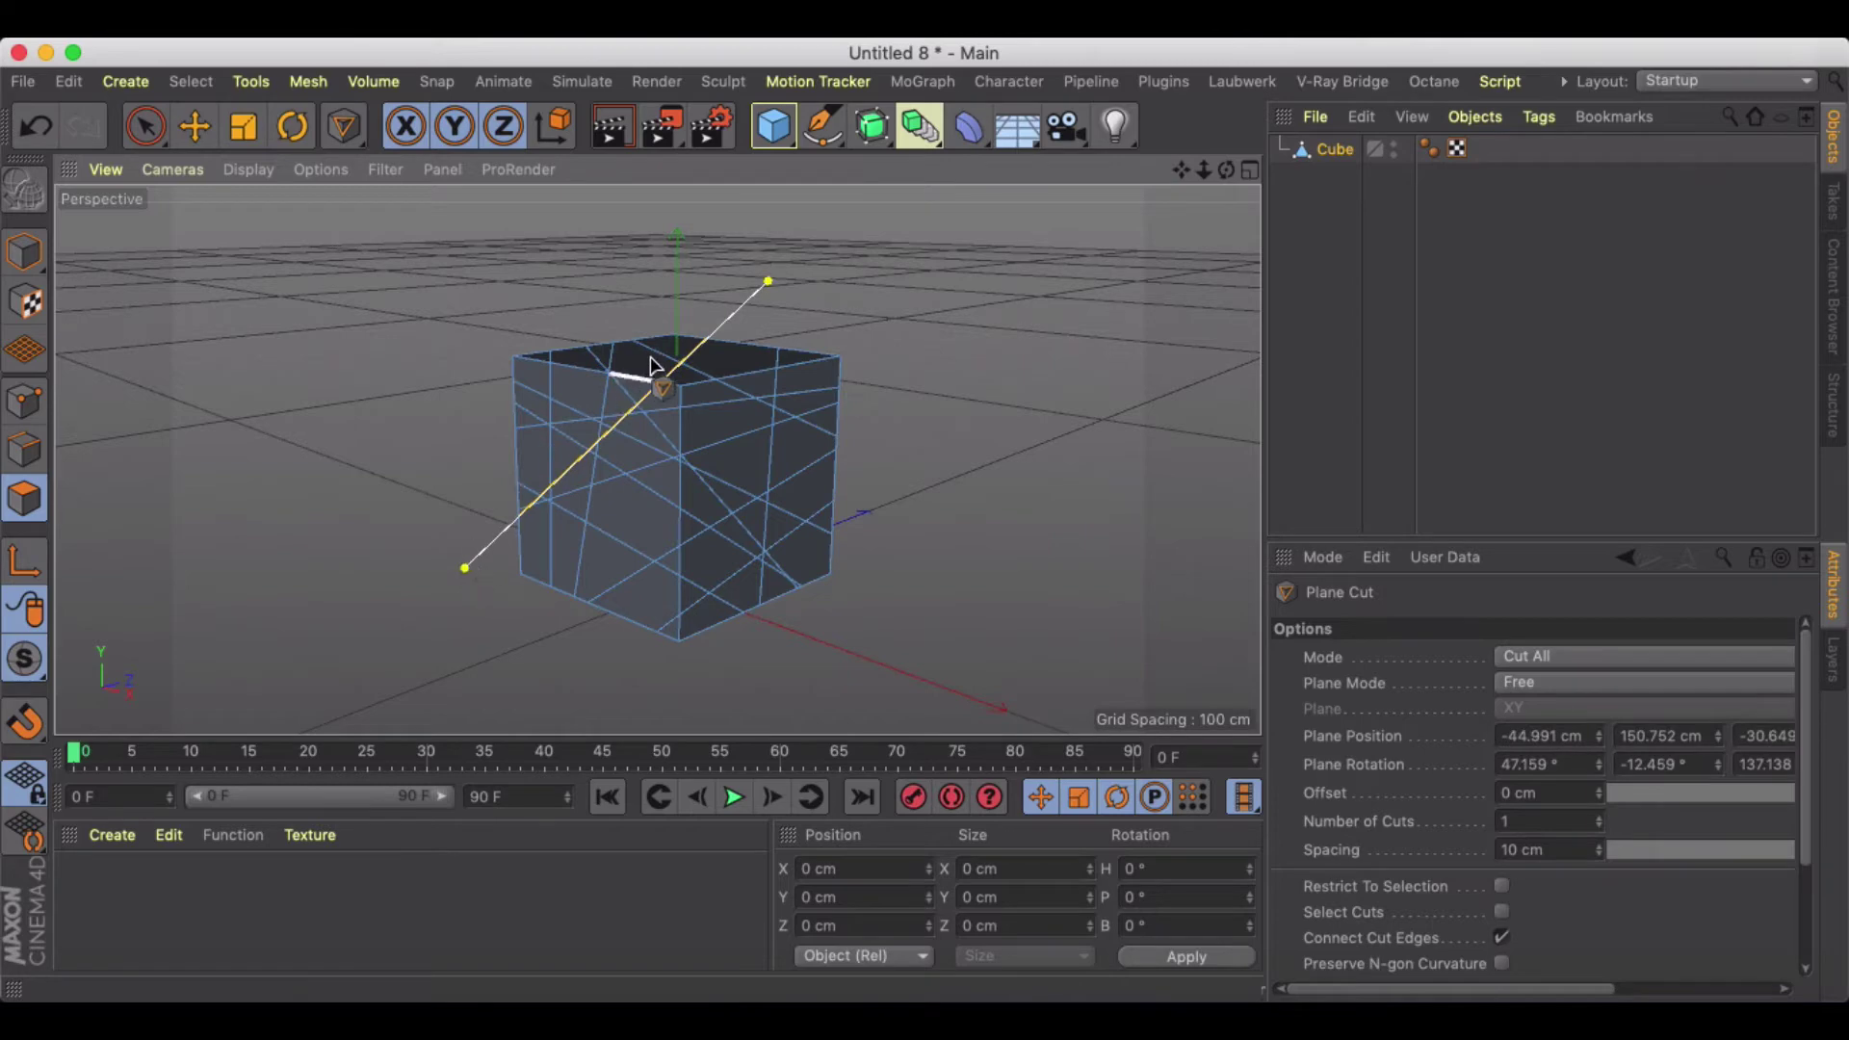
Add more slanted plane cuts across the cube's top face and through an adjacent side
{"action": "left_click_drag", "start_coordinate": [648, 363], "coordinate": [901, 391], "text": "alt"}
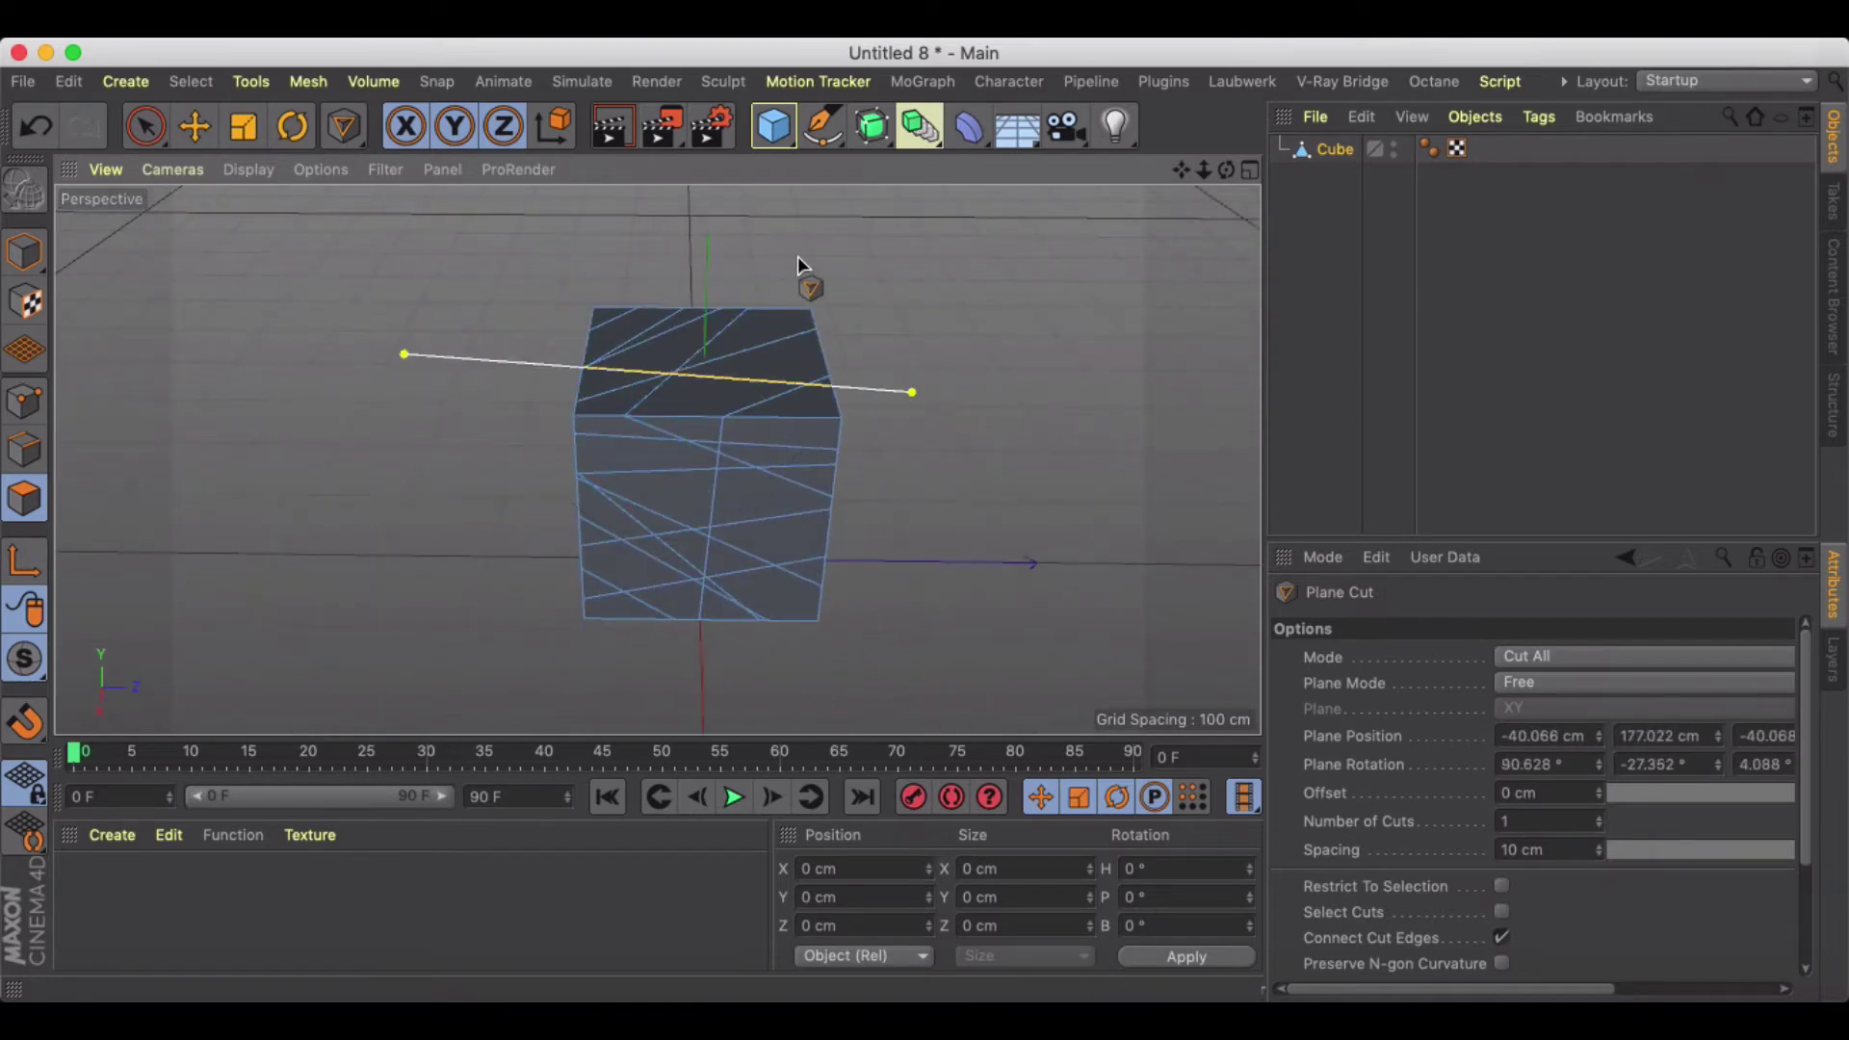
{"action": "left_click_drag", "start_coordinate": [799, 258], "coordinate": [461, 589]}
{"action": "left_click_drag", "start_coordinate": [513, 248], "coordinate": [947, 463]}
{"action": "left_click_drag", "start_coordinate": [678, 268], "coordinate": [863, 368]}
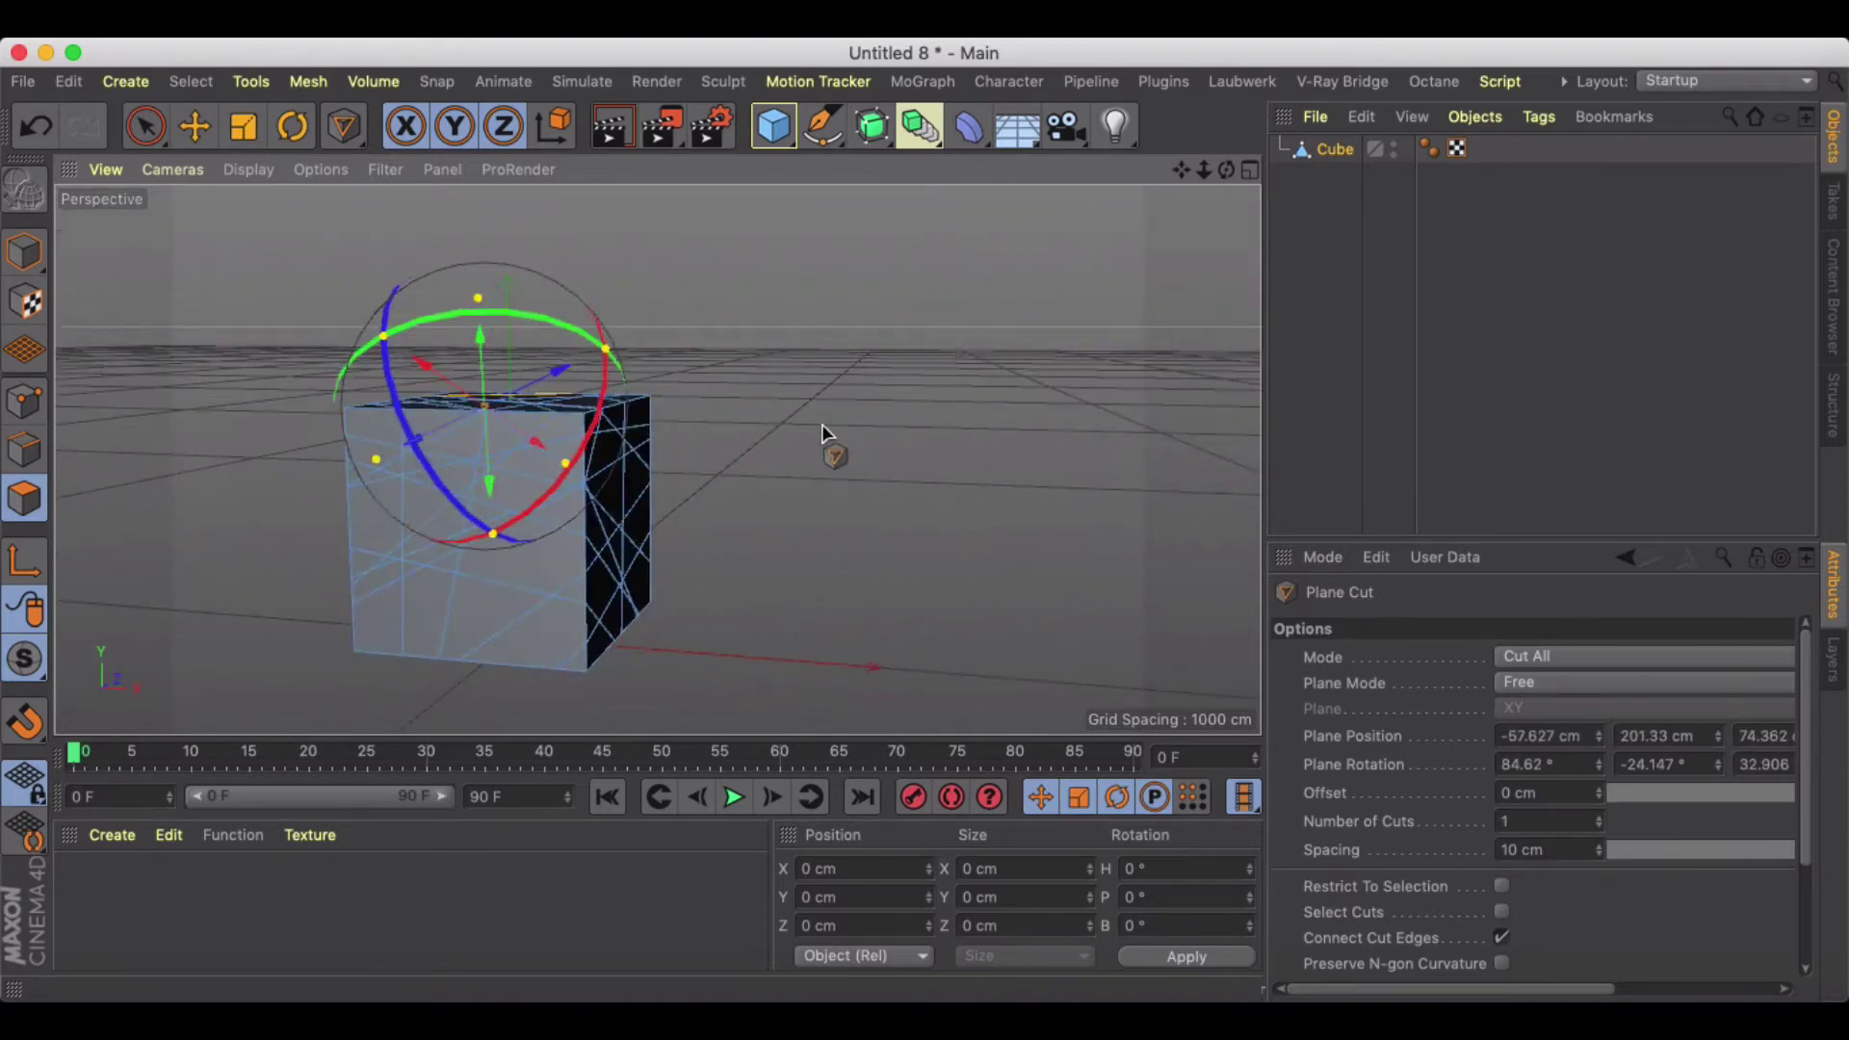
{"action": "left_click_drag", "start_coordinate": [809, 436], "coordinate": [437, 720]}
{"action": "left_click_drag", "start_coordinate": [301, 380], "coordinate": [589, 707]}
Add four crossing plane cuts, one vertical and three diagonal, through another side of the cube and return to the Move tool
{"action": "left_click_drag", "start_coordinate": [501, 592], "coordinate": [644, 581], "text": "alt"}
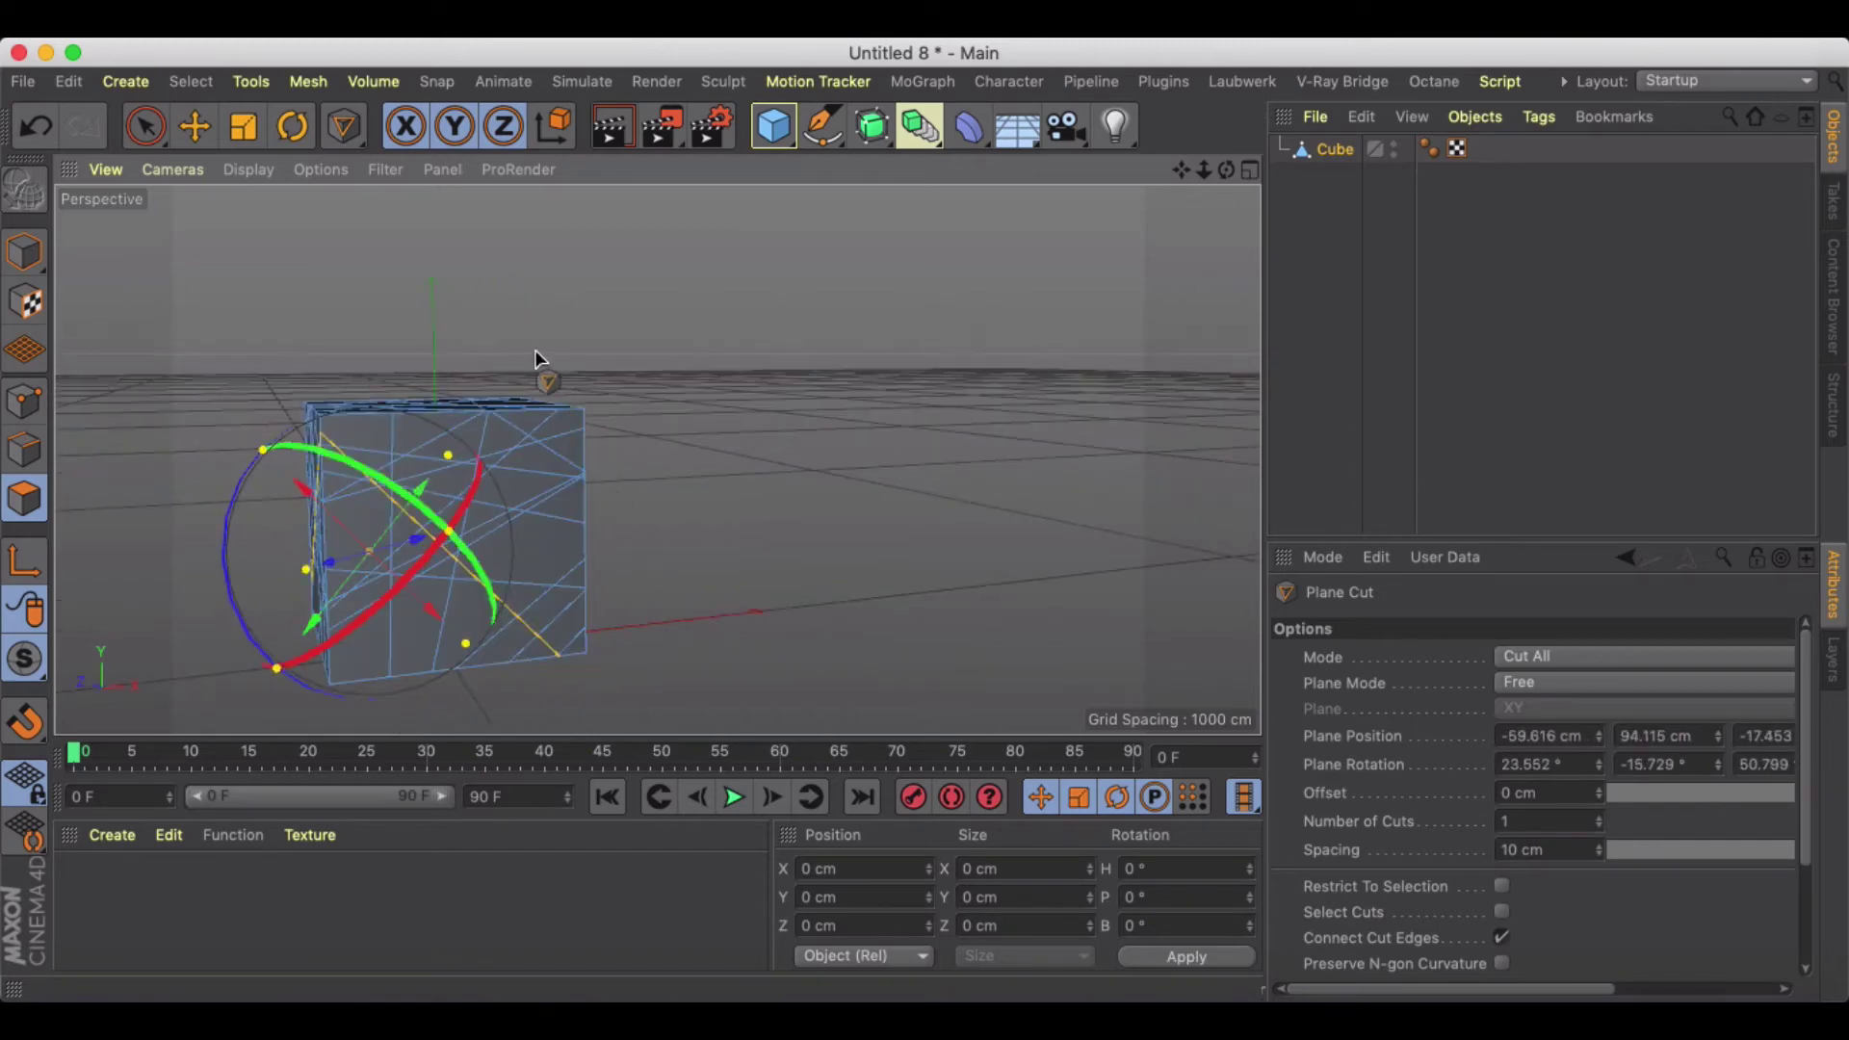
{"action": "left_click_drag", "start_coordinate": [521, 338], "coordinate": [506, 706]}
{"action": "left_click_drag", "start_coordinate": [652, 429], "coordinate": [273, 712]}
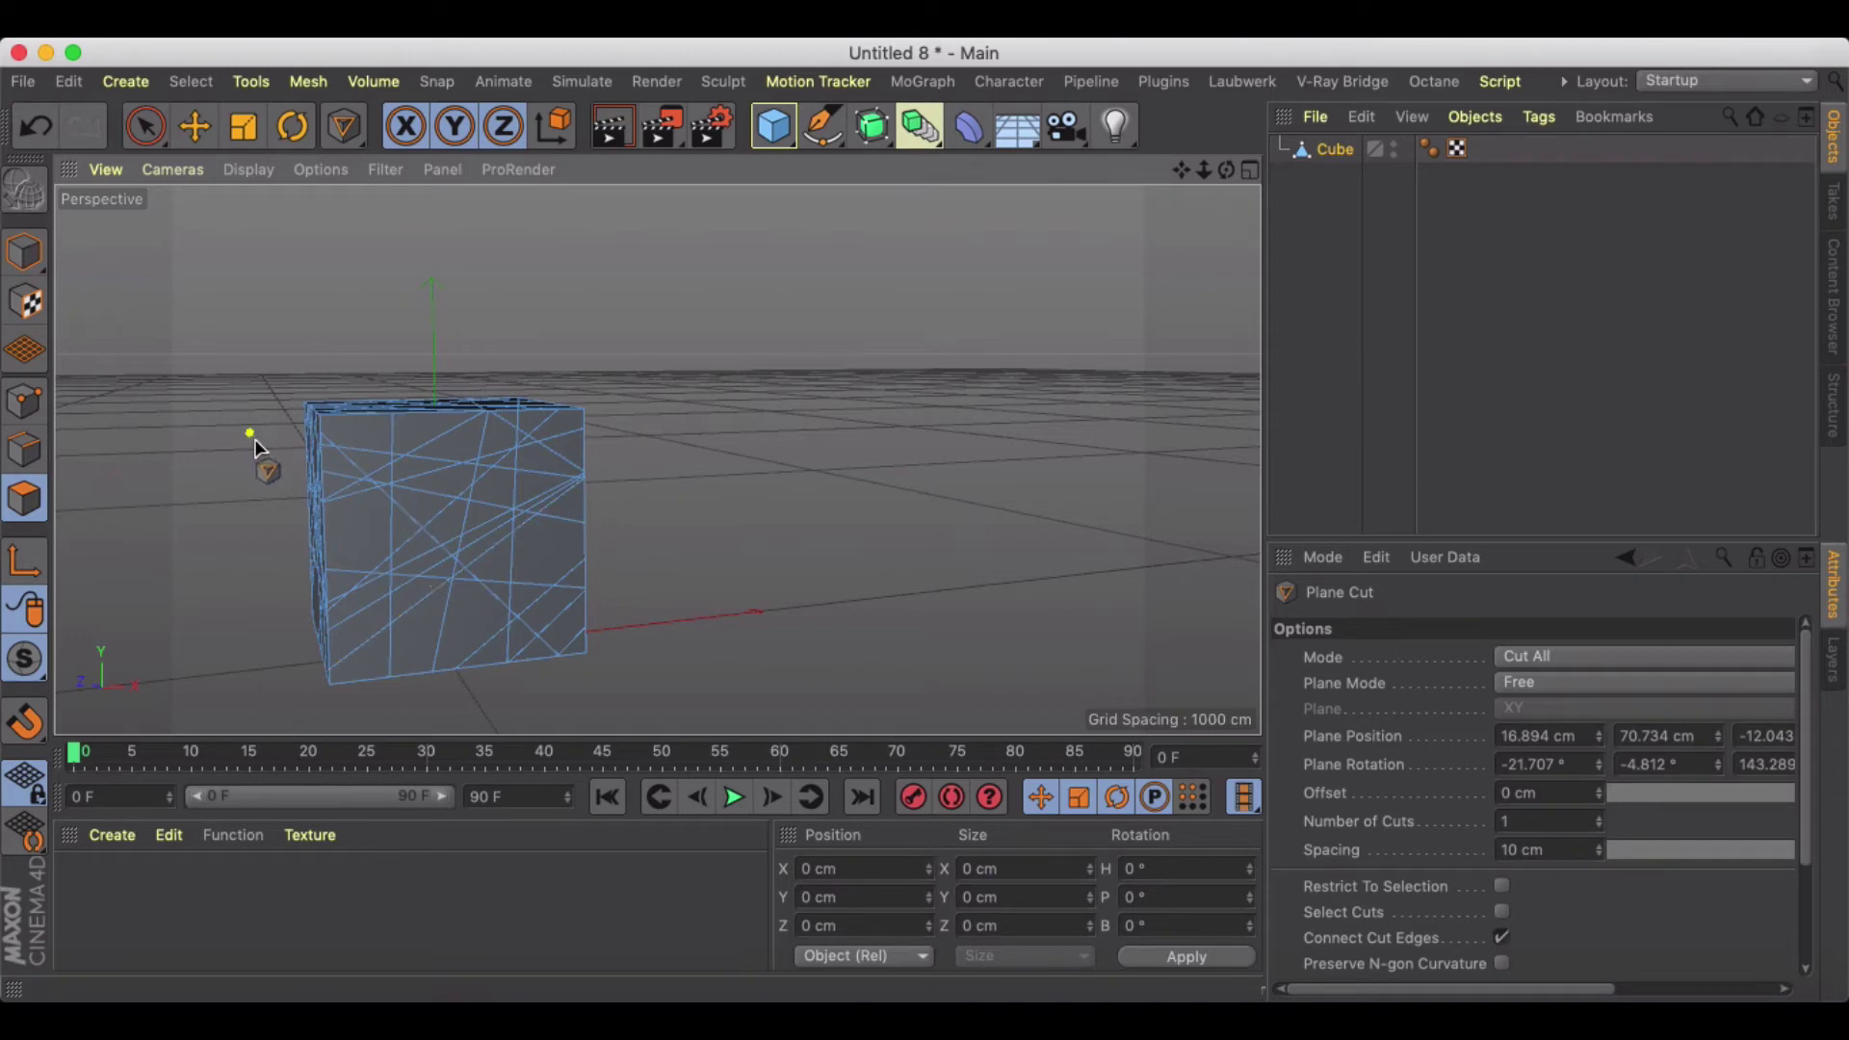
{"action": "left_click_drag", "start_coordinate": [249, 432], "coordinate": [507, 680]}
{"action": "left_click_drag", "start_coordinate": [639, 414], "coordinate": [356, 712]}
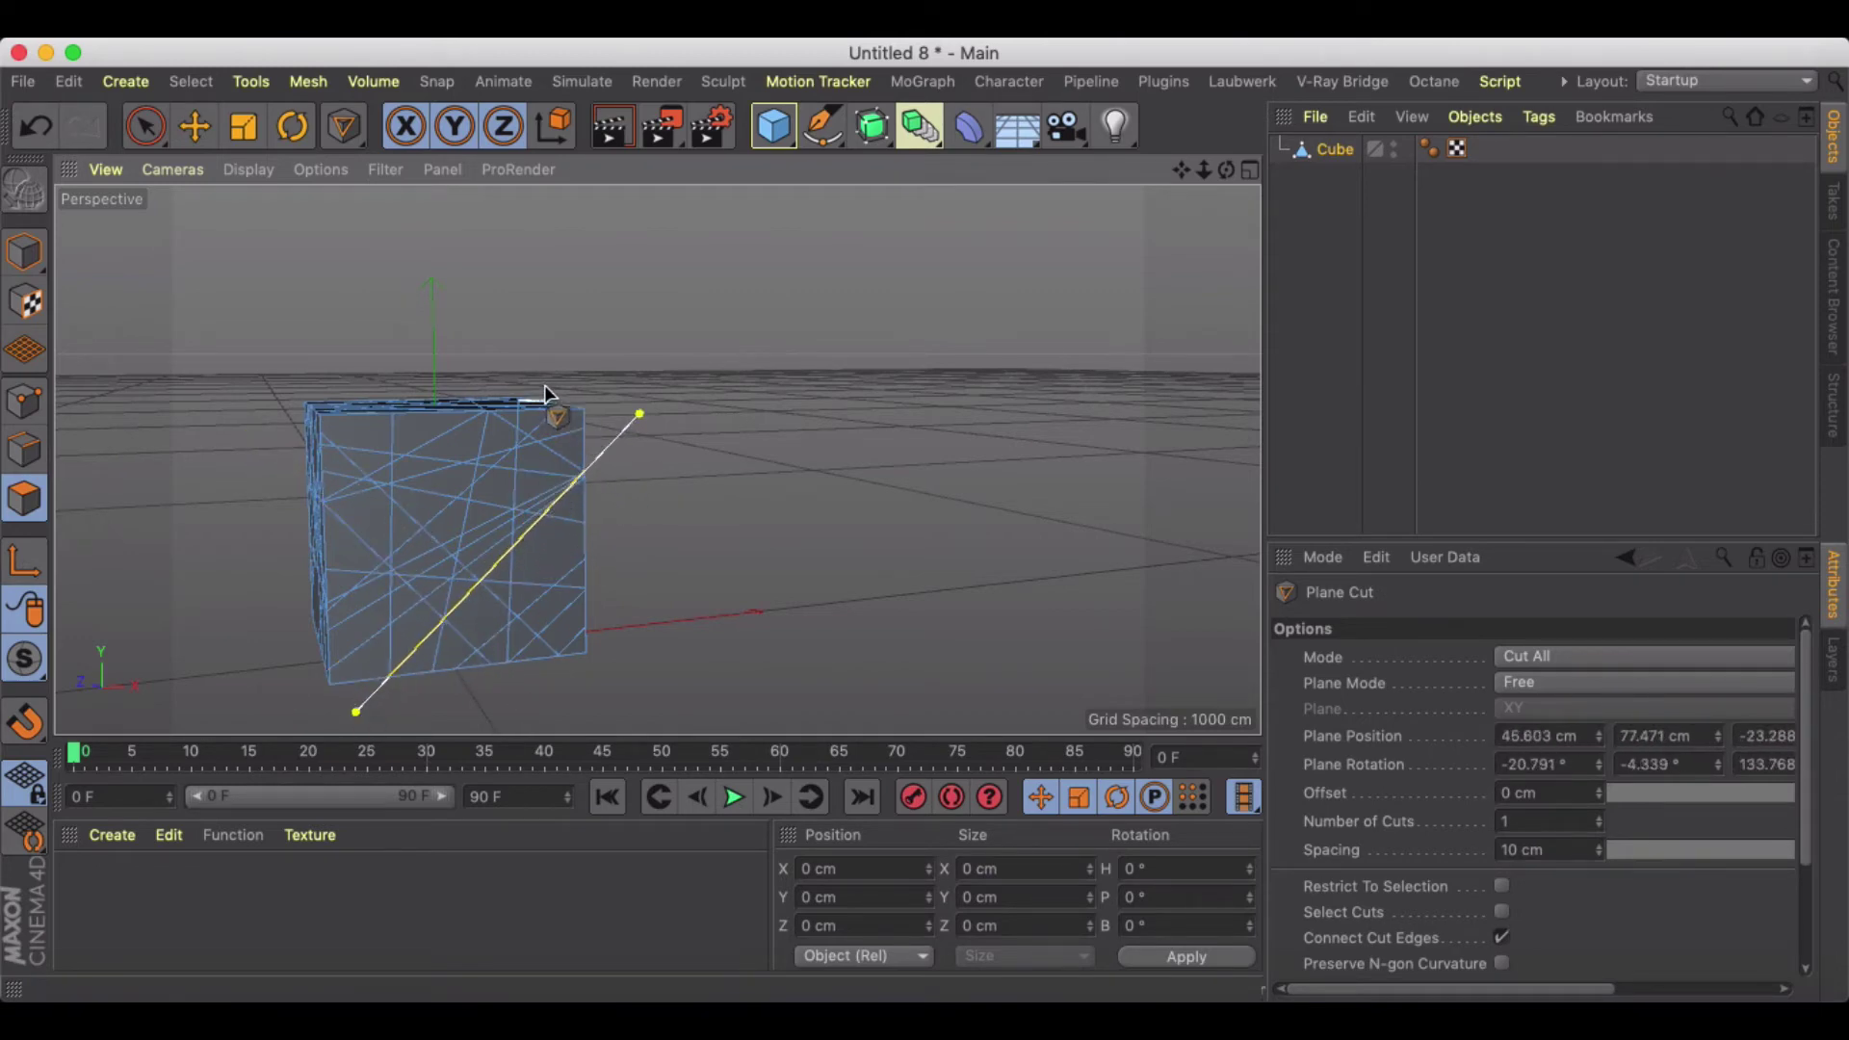
{"action": "left_click_drag", "start_coordinate": [591, 417], "coordinate": [355, 477], "text": "alt"}
{"action": "left_click", "coordinate": [194, 126]}
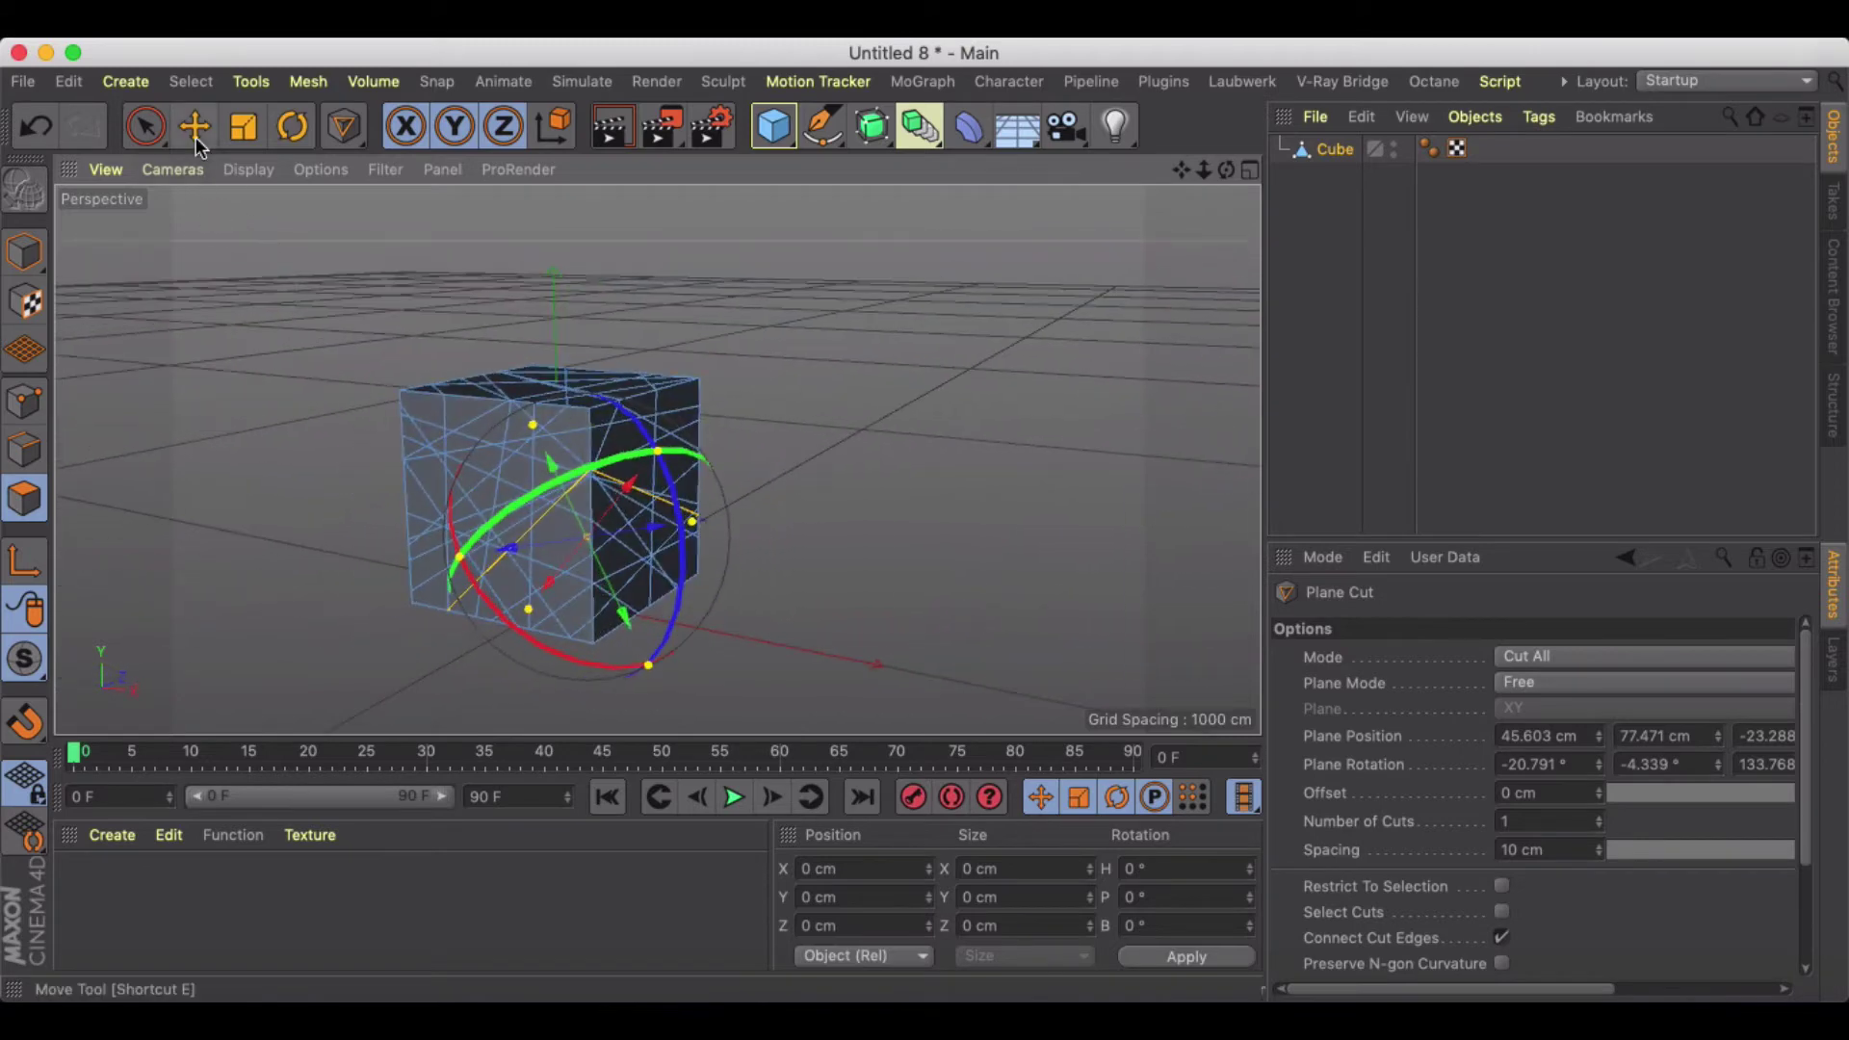
{"action": "scroll", "coordinate": [525, 424], "scroll_direction": "up", "scroll_amount": 3}
{"action": "scroll", "coordinate": [544, 434], "scroll_direction": "down", "scroll_amount": 3}
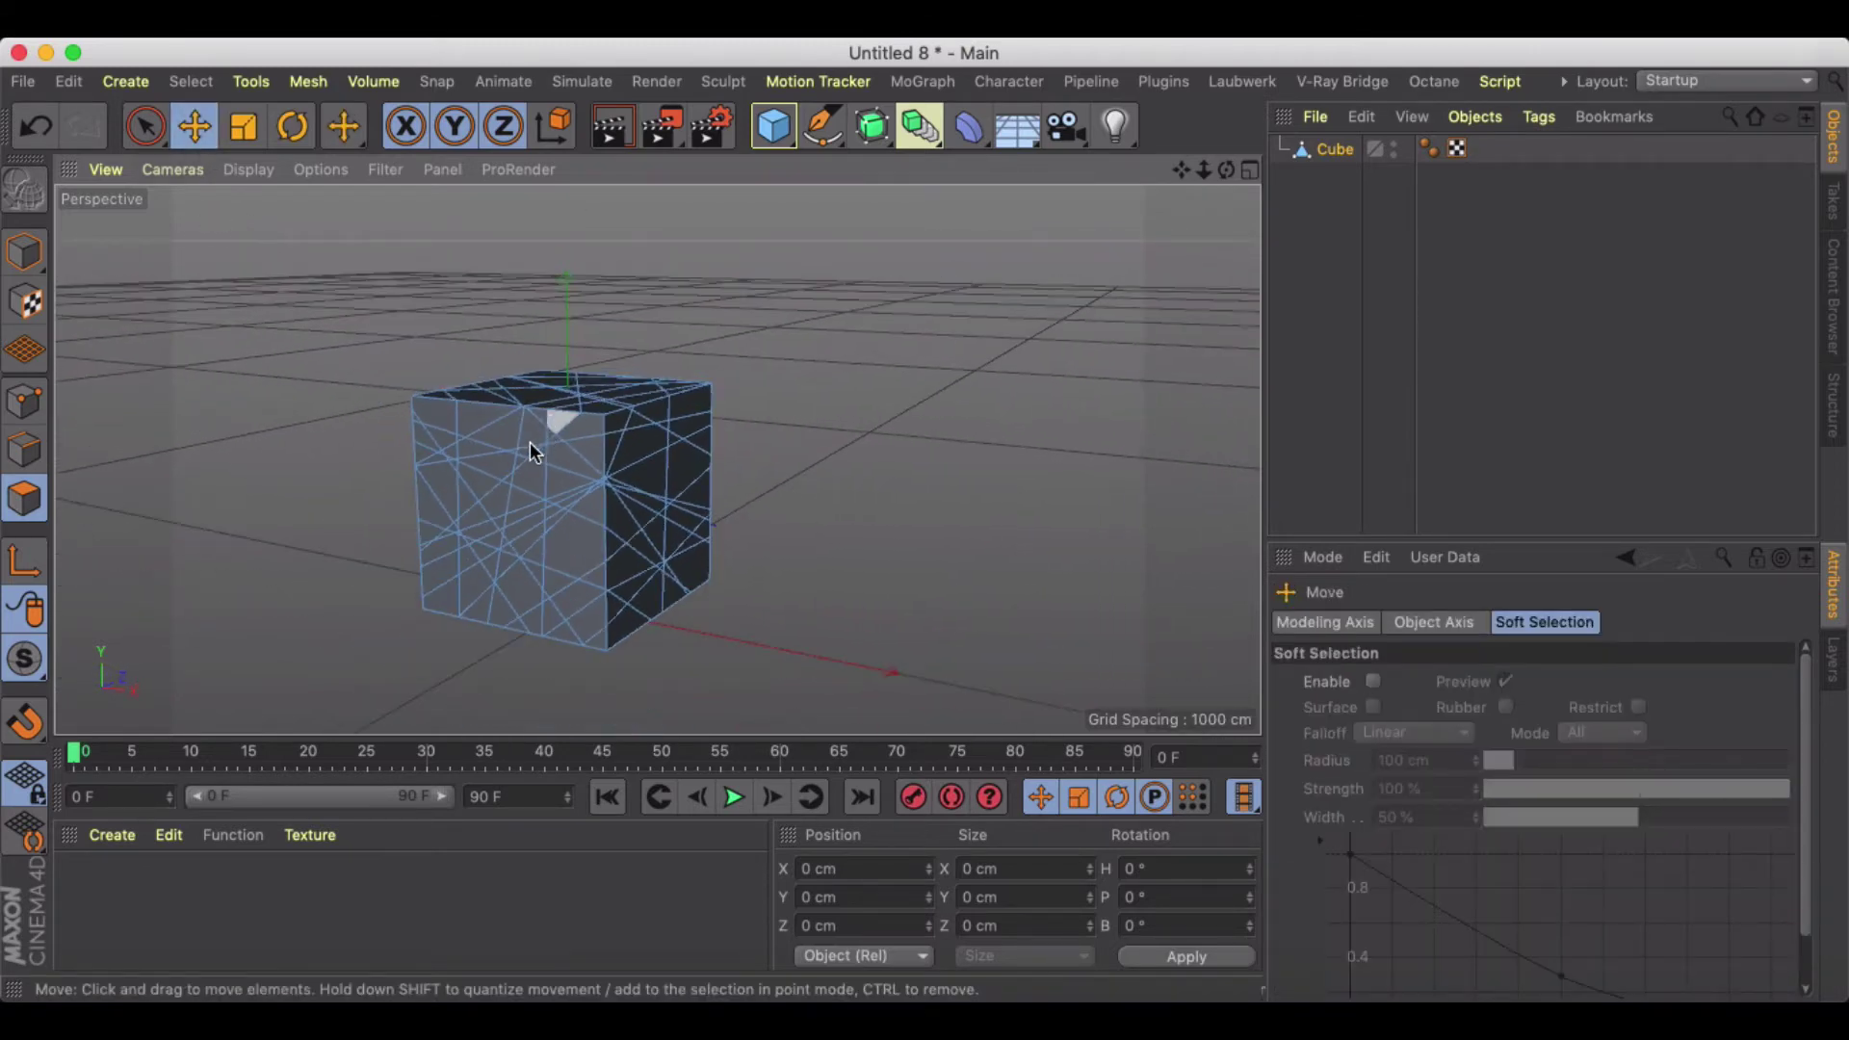
{"action": "left_click_drag", "start_coordinate": [541, 449], "coordinate": [542, 389], "text": "alt"}
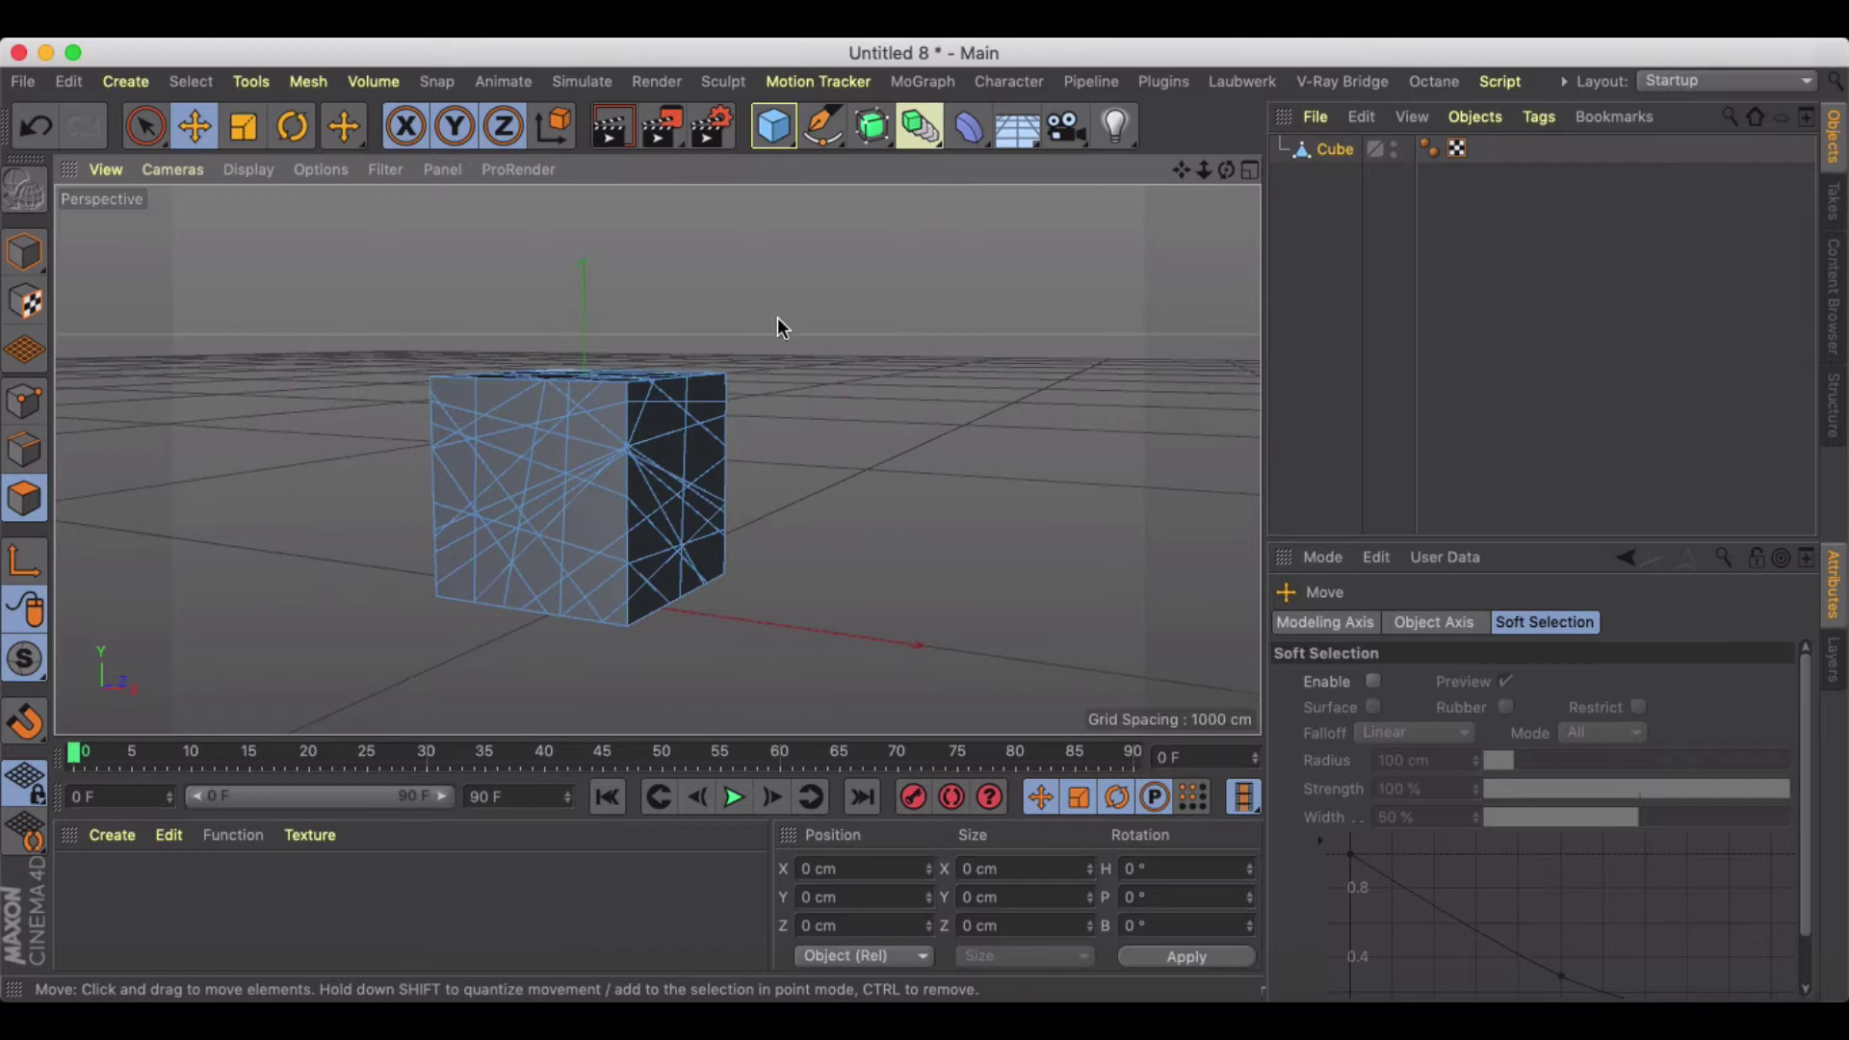
Select all of the cube's polygons and disconnect them with Preserve Groups turned off
{"action": "left_click", "coordinate": [1307, 150]}
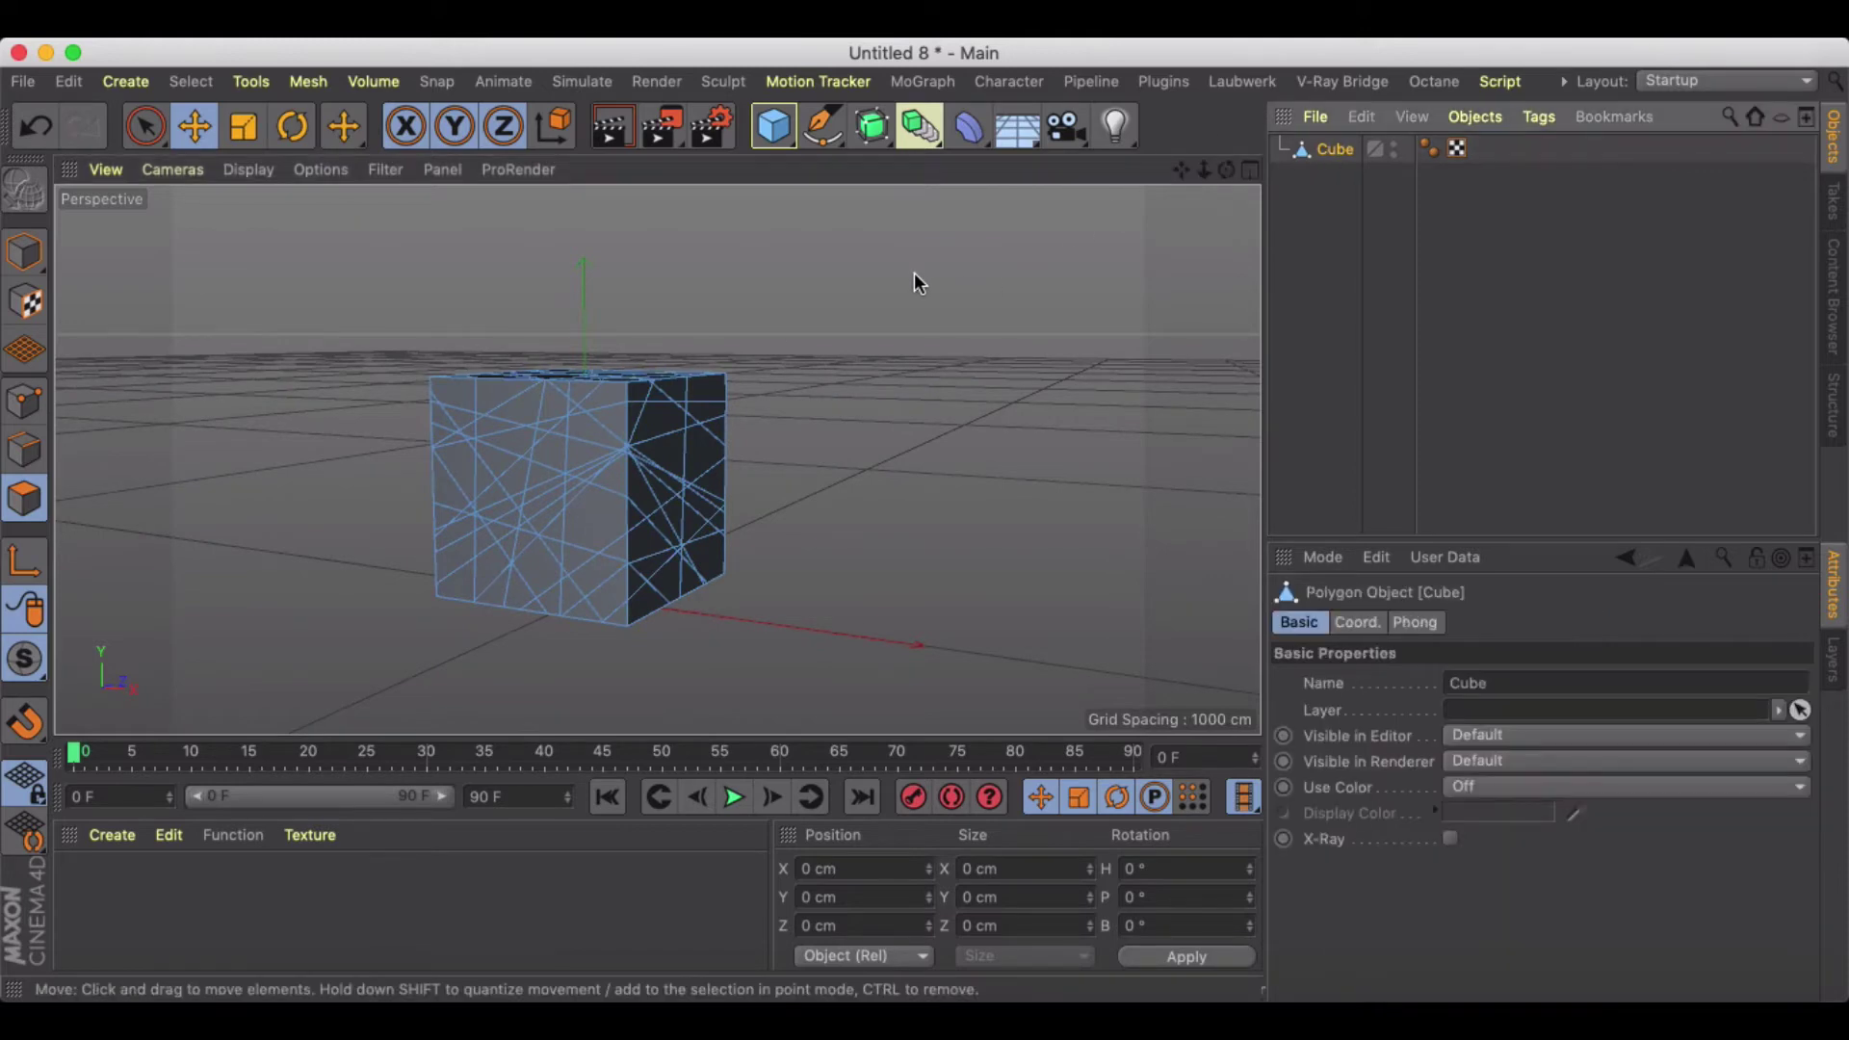
{"action": "left_click_drag", "start_coordinate": [915, 274], "coordinate": [914, 273]}
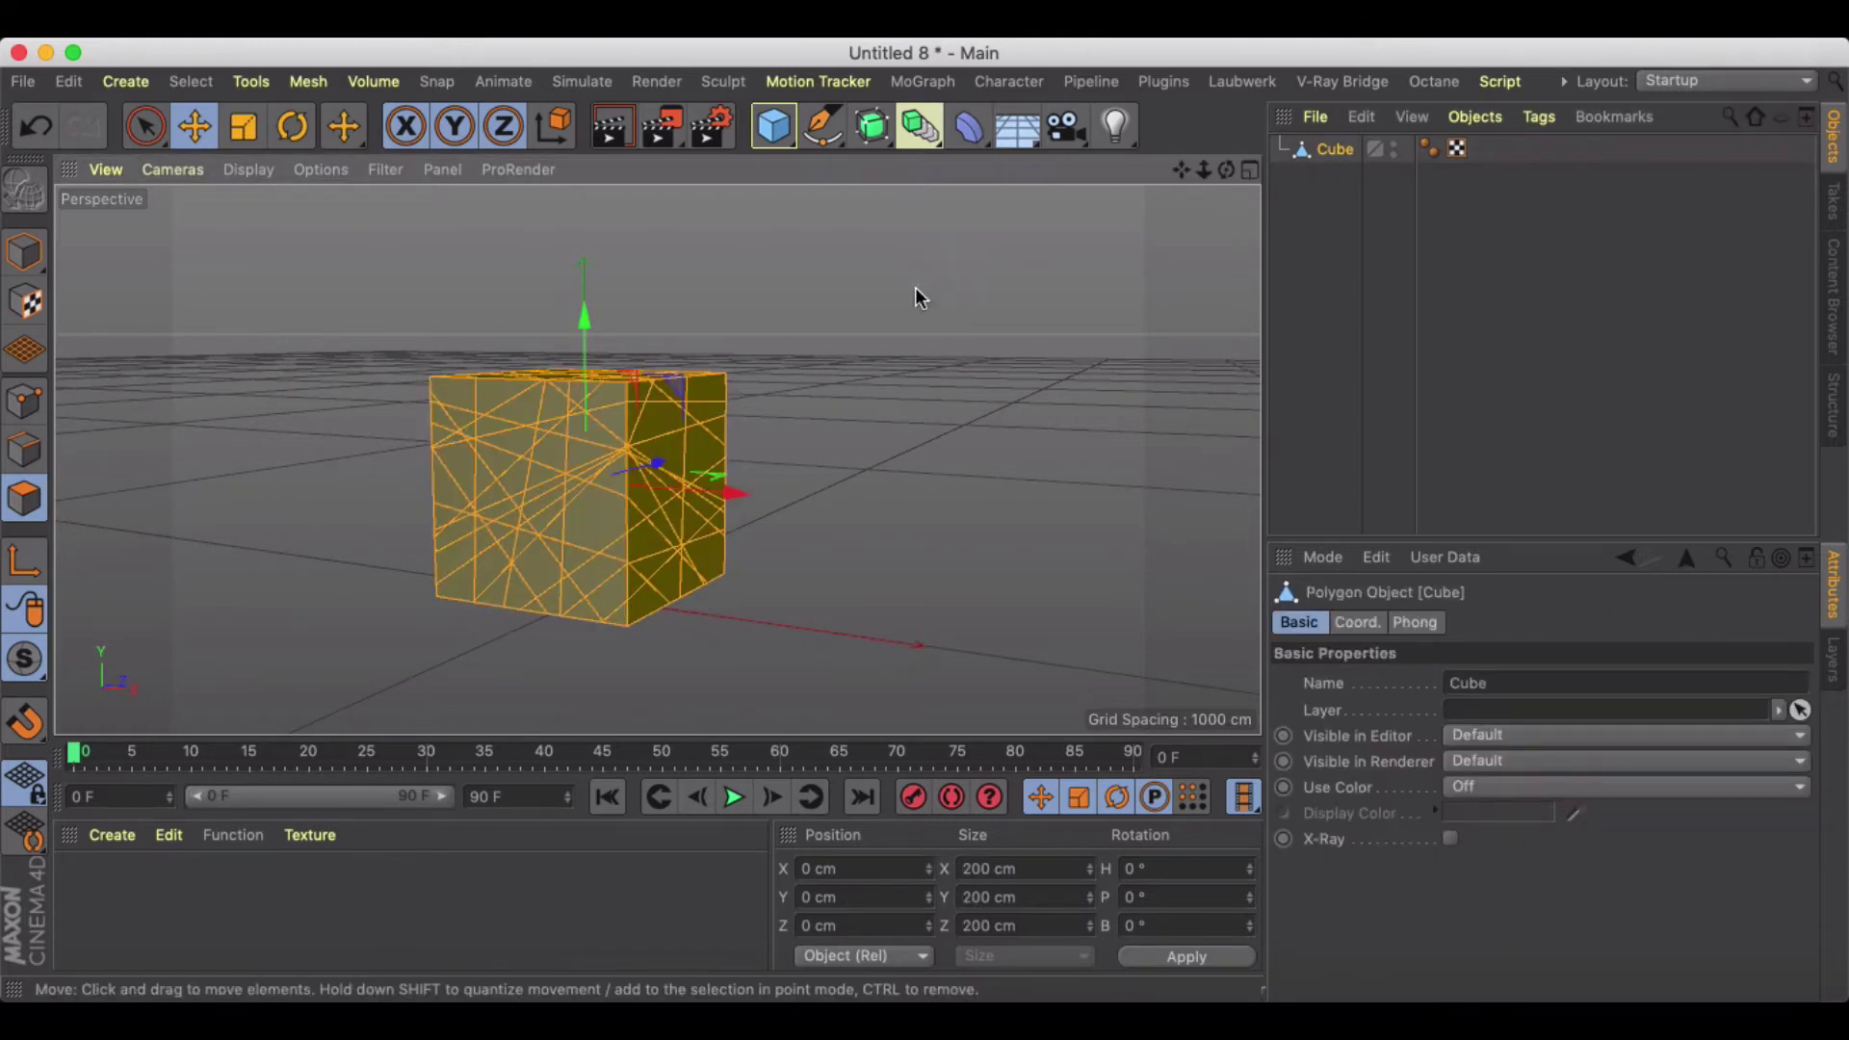
{"action": "right_click", "coordinate": [570, 445]}
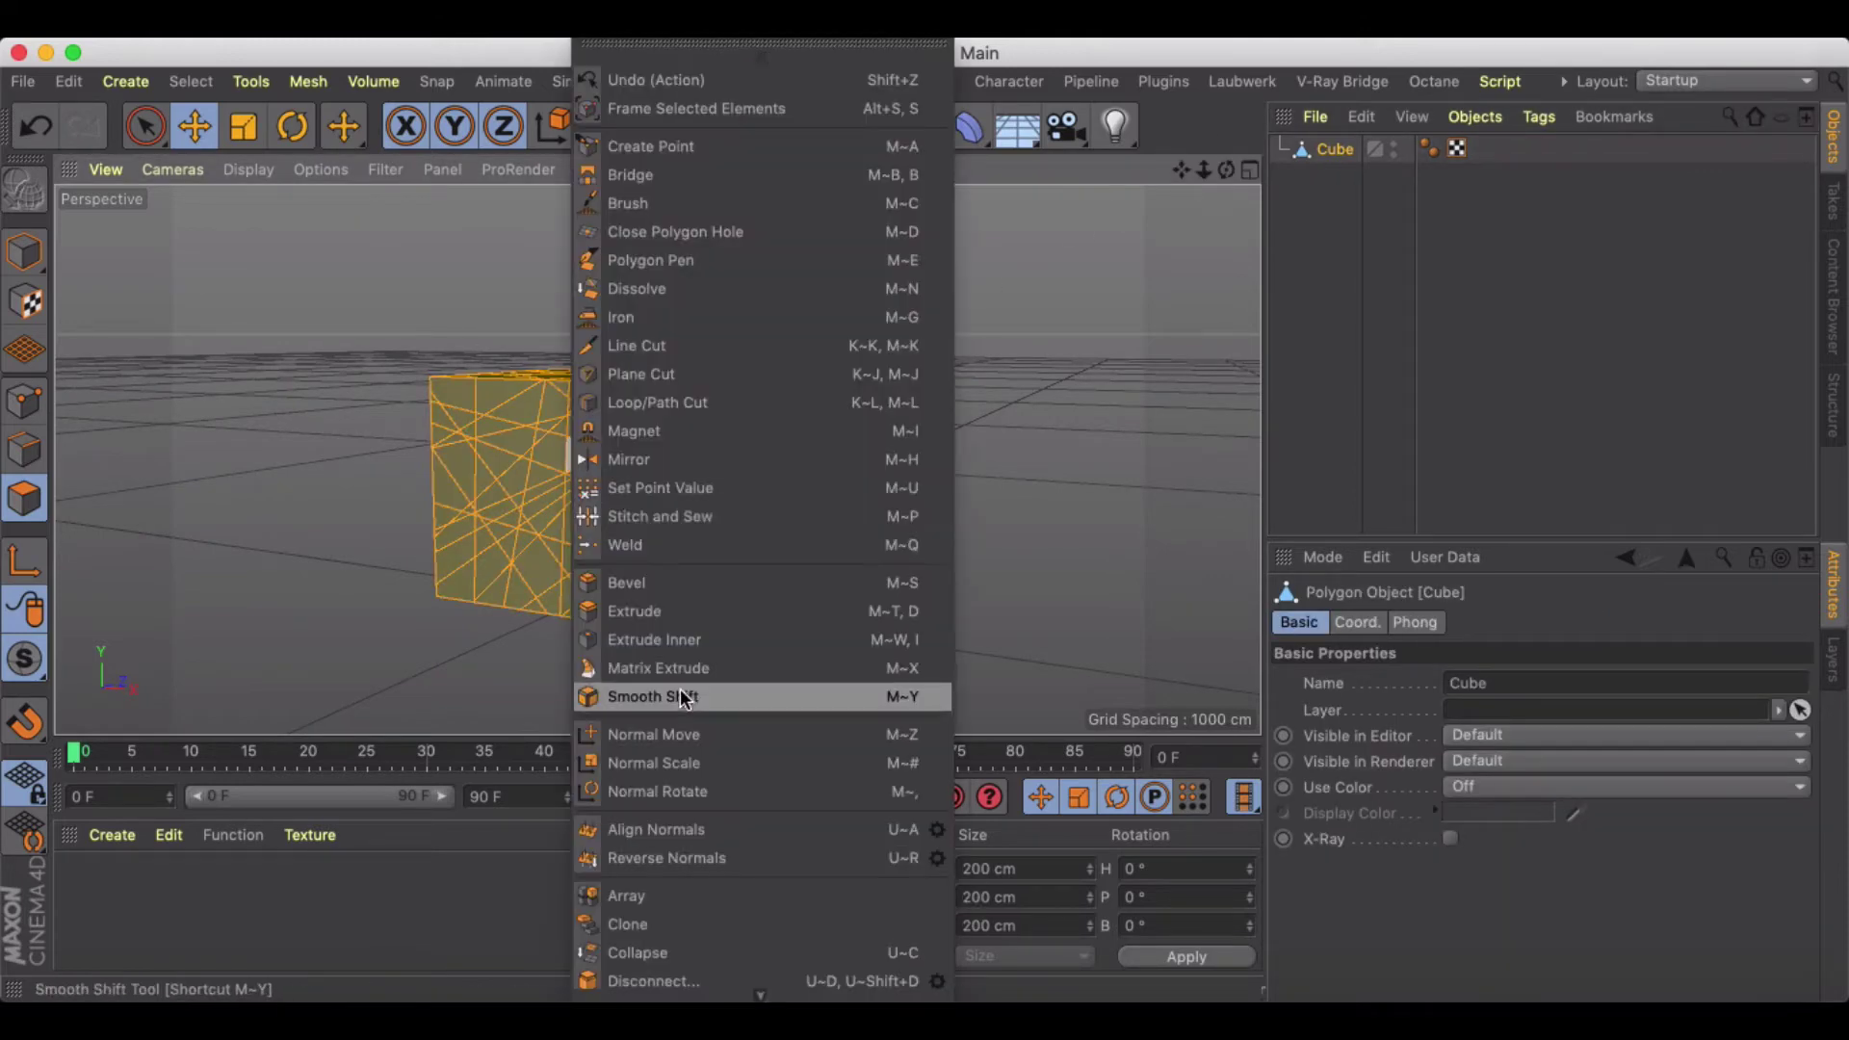
{"action": "left_click", "coordinate": [937, 970]}
{"action": "left_click_drag", "start_coordinate": [814, 905], "coordinate": [795, 567]}
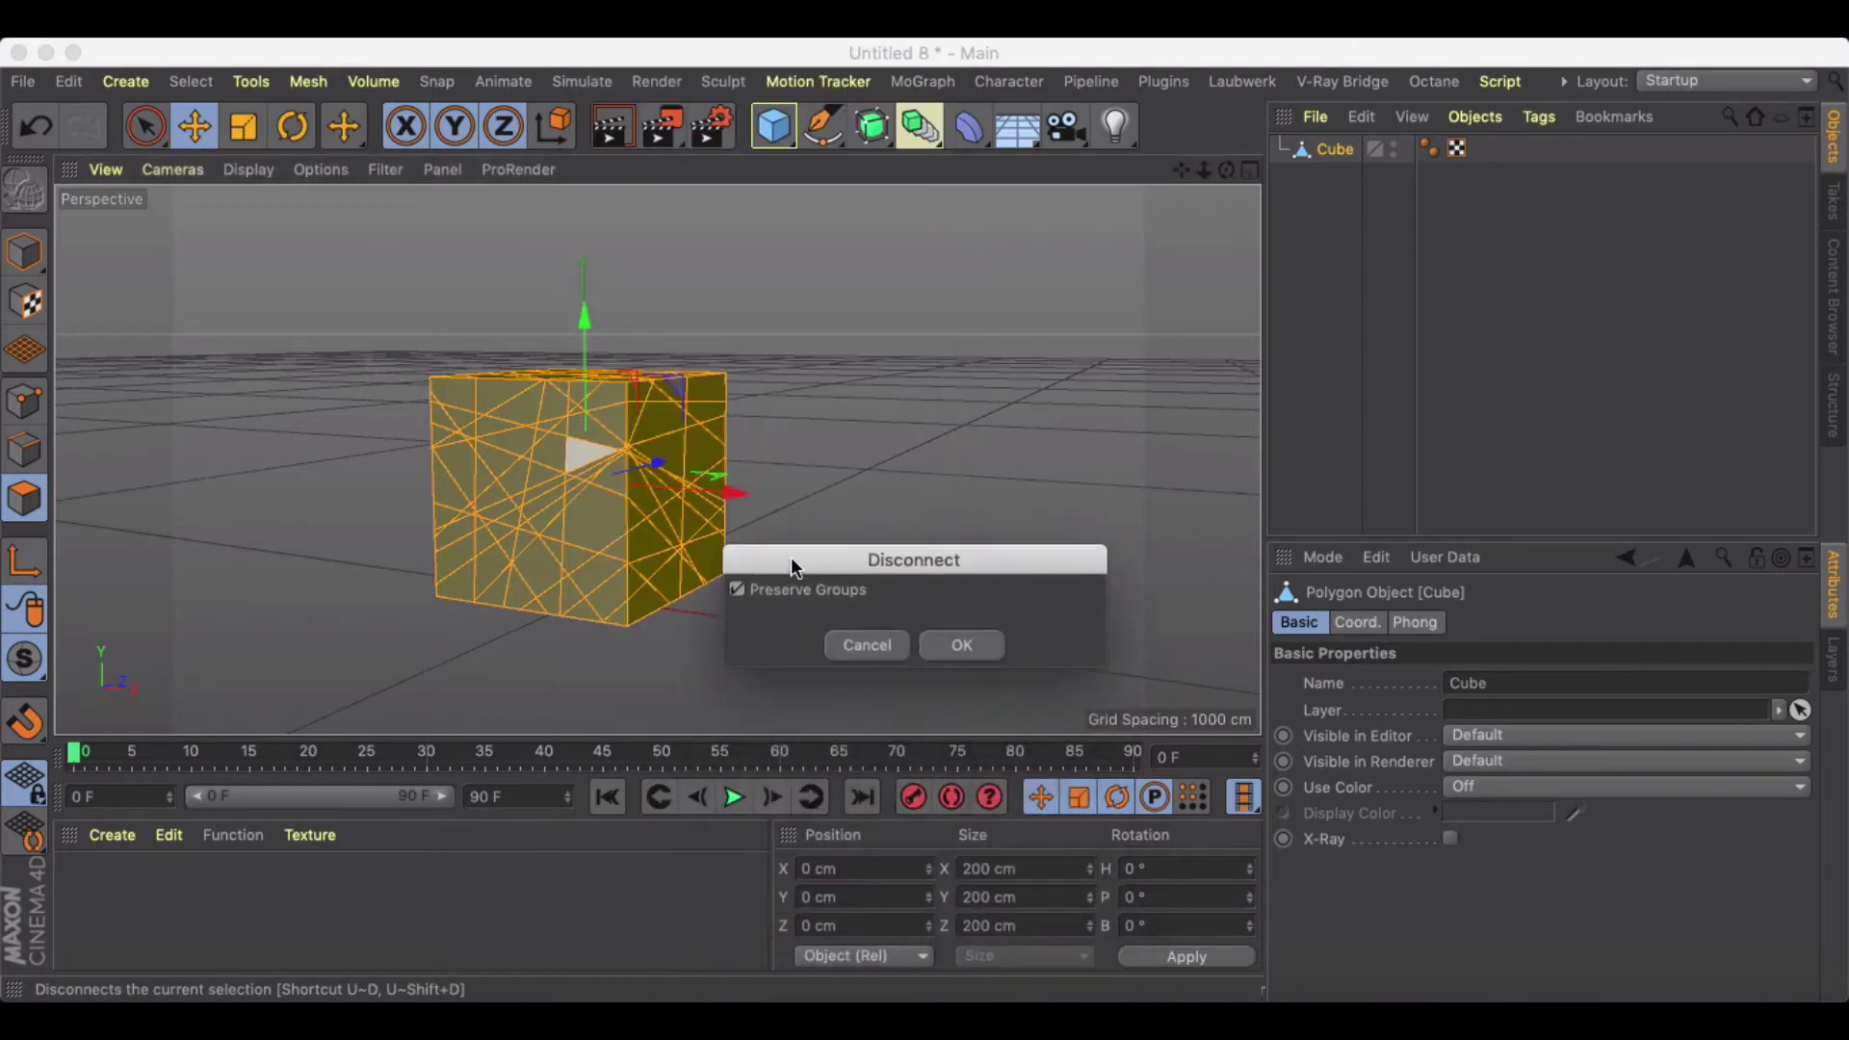
{"action": "left_click", "coordinate": [738, 590]}
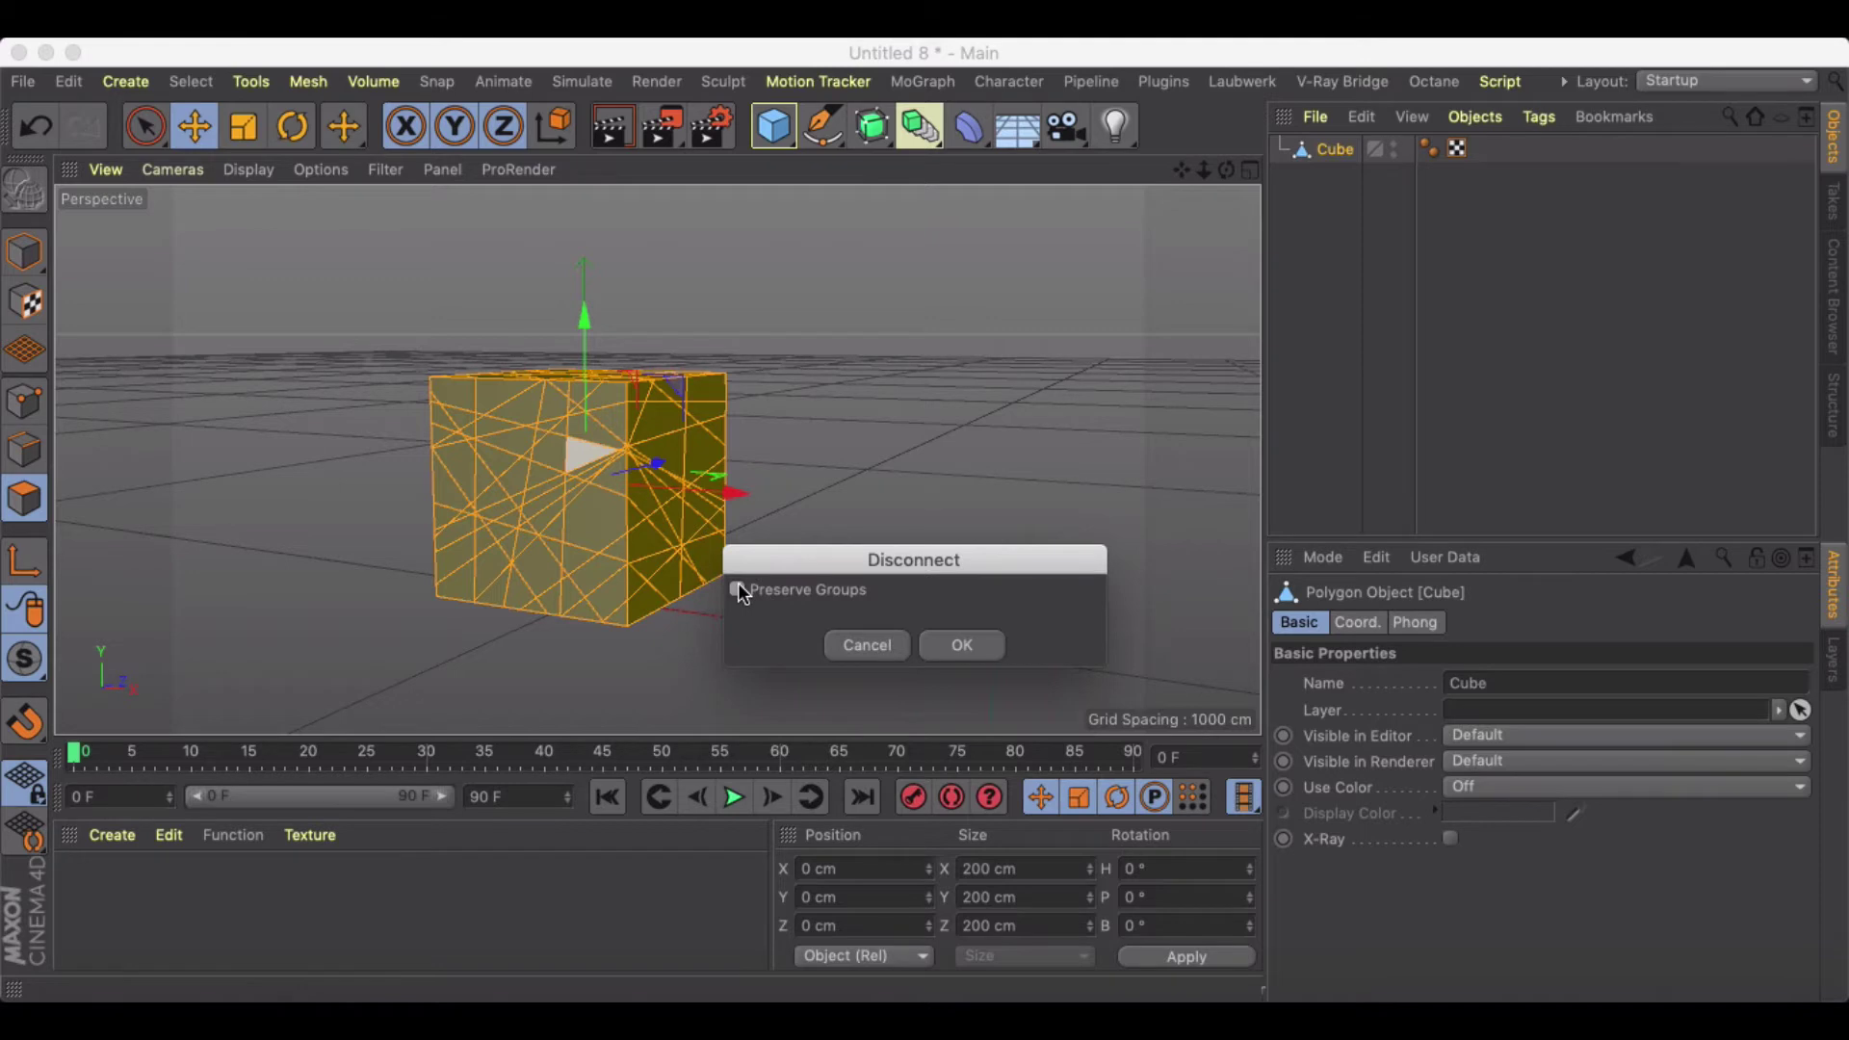
{"action": "left_click", "coordinate": [962, 645]}
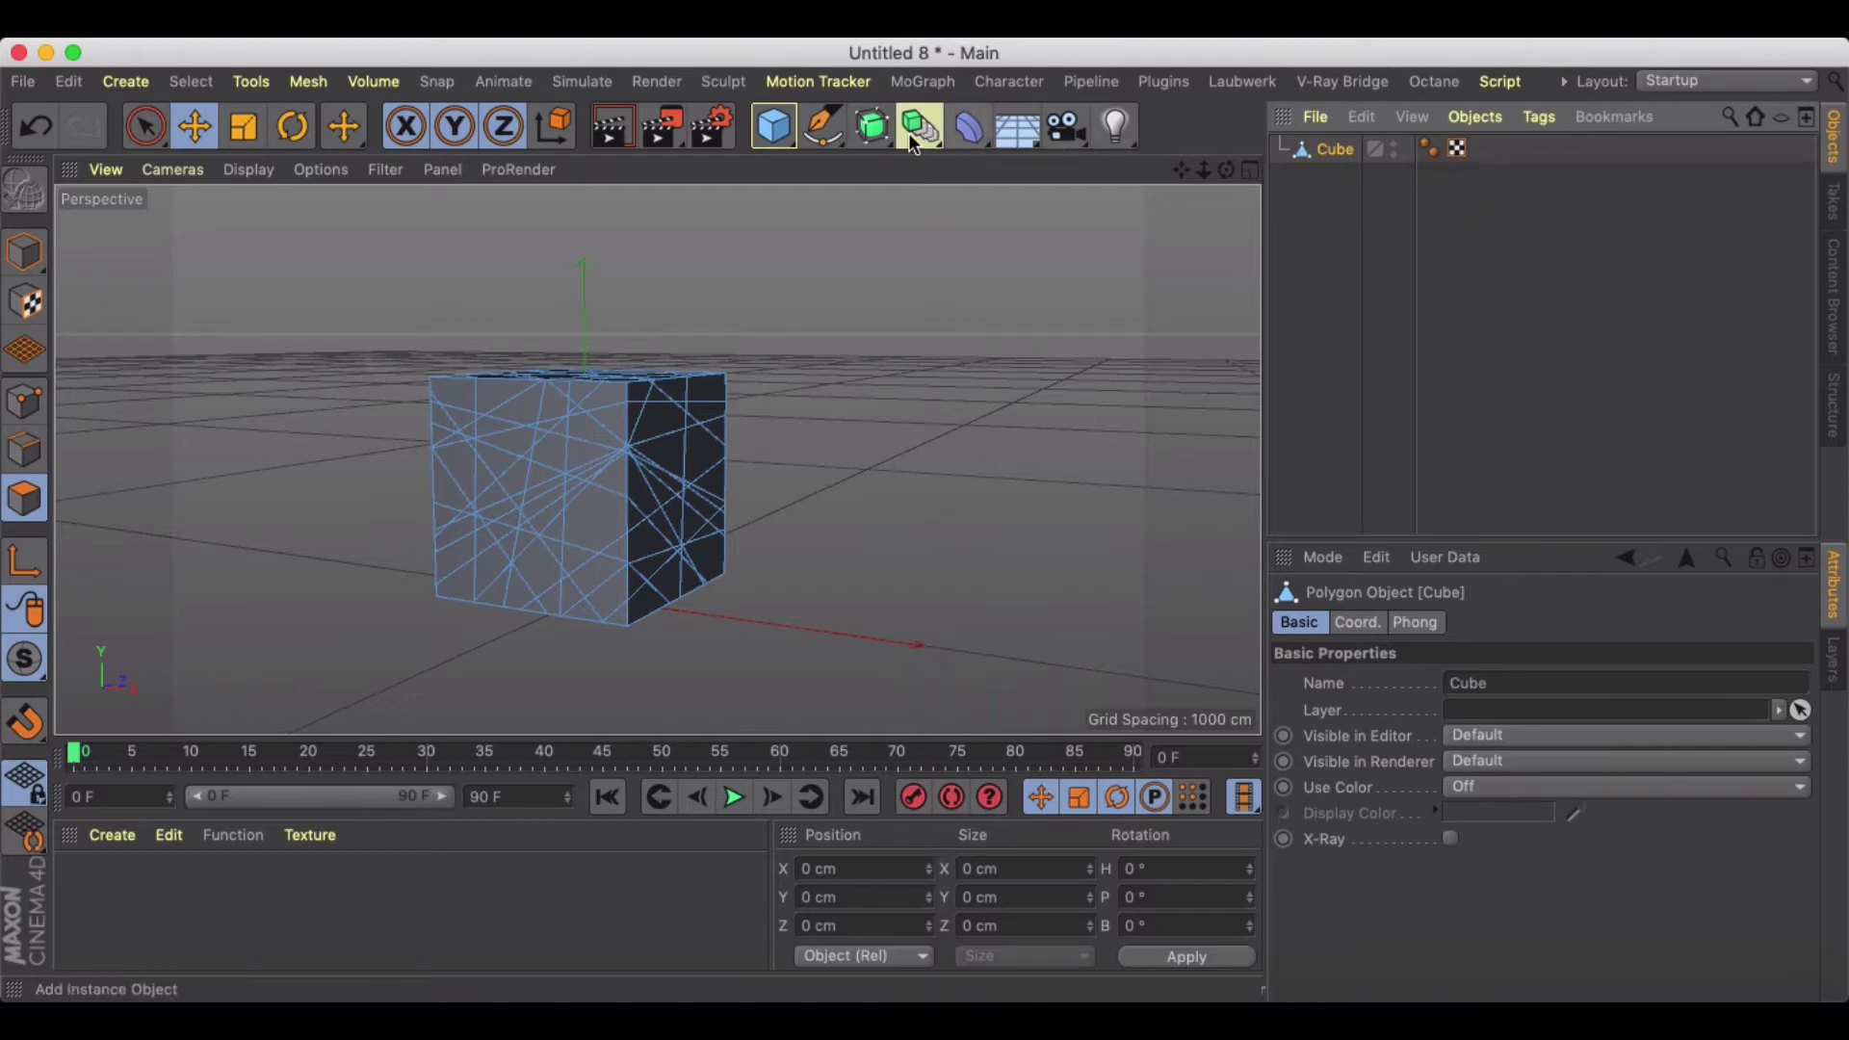
Add a MoGraph Fracture object as the parent of the cube
{"action": "left_click", "coordinate": [871, 130]}
{"action": "left_click", "coordinate": [922, 81]}
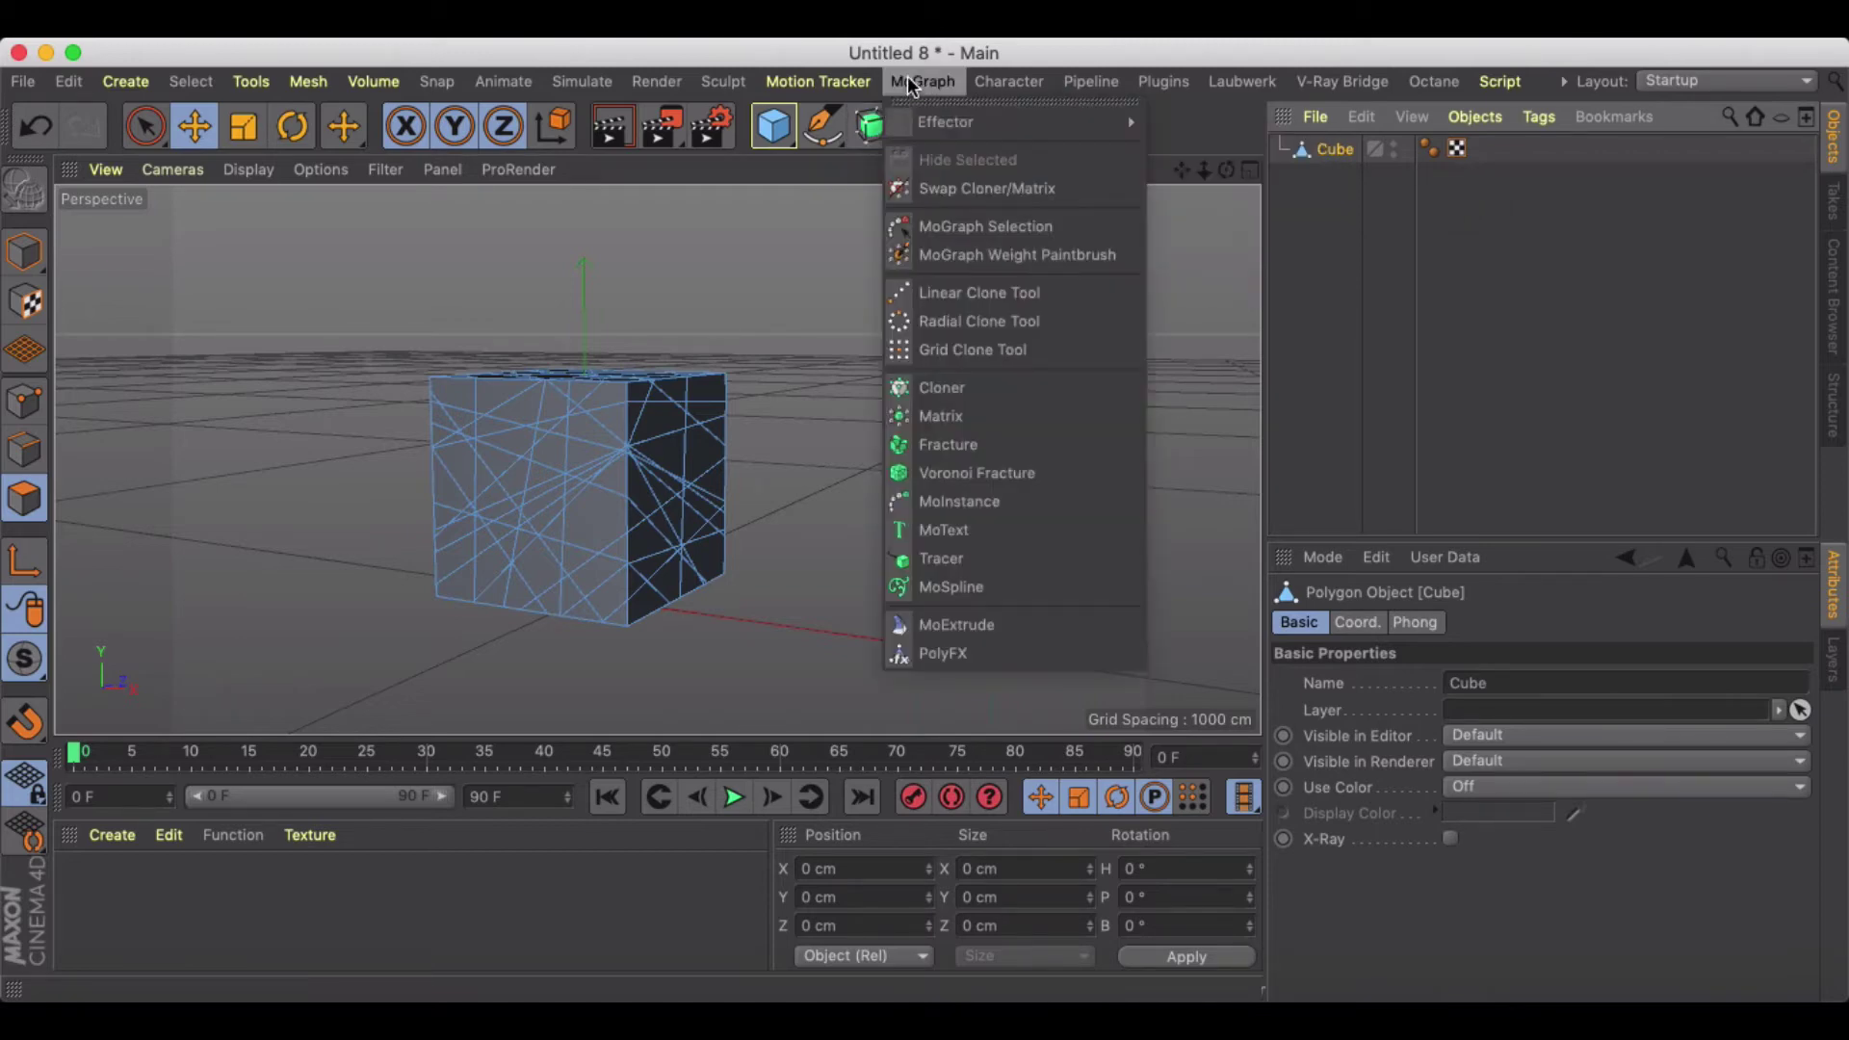
{"action": "left_click", "coordinate": [996, 446]}
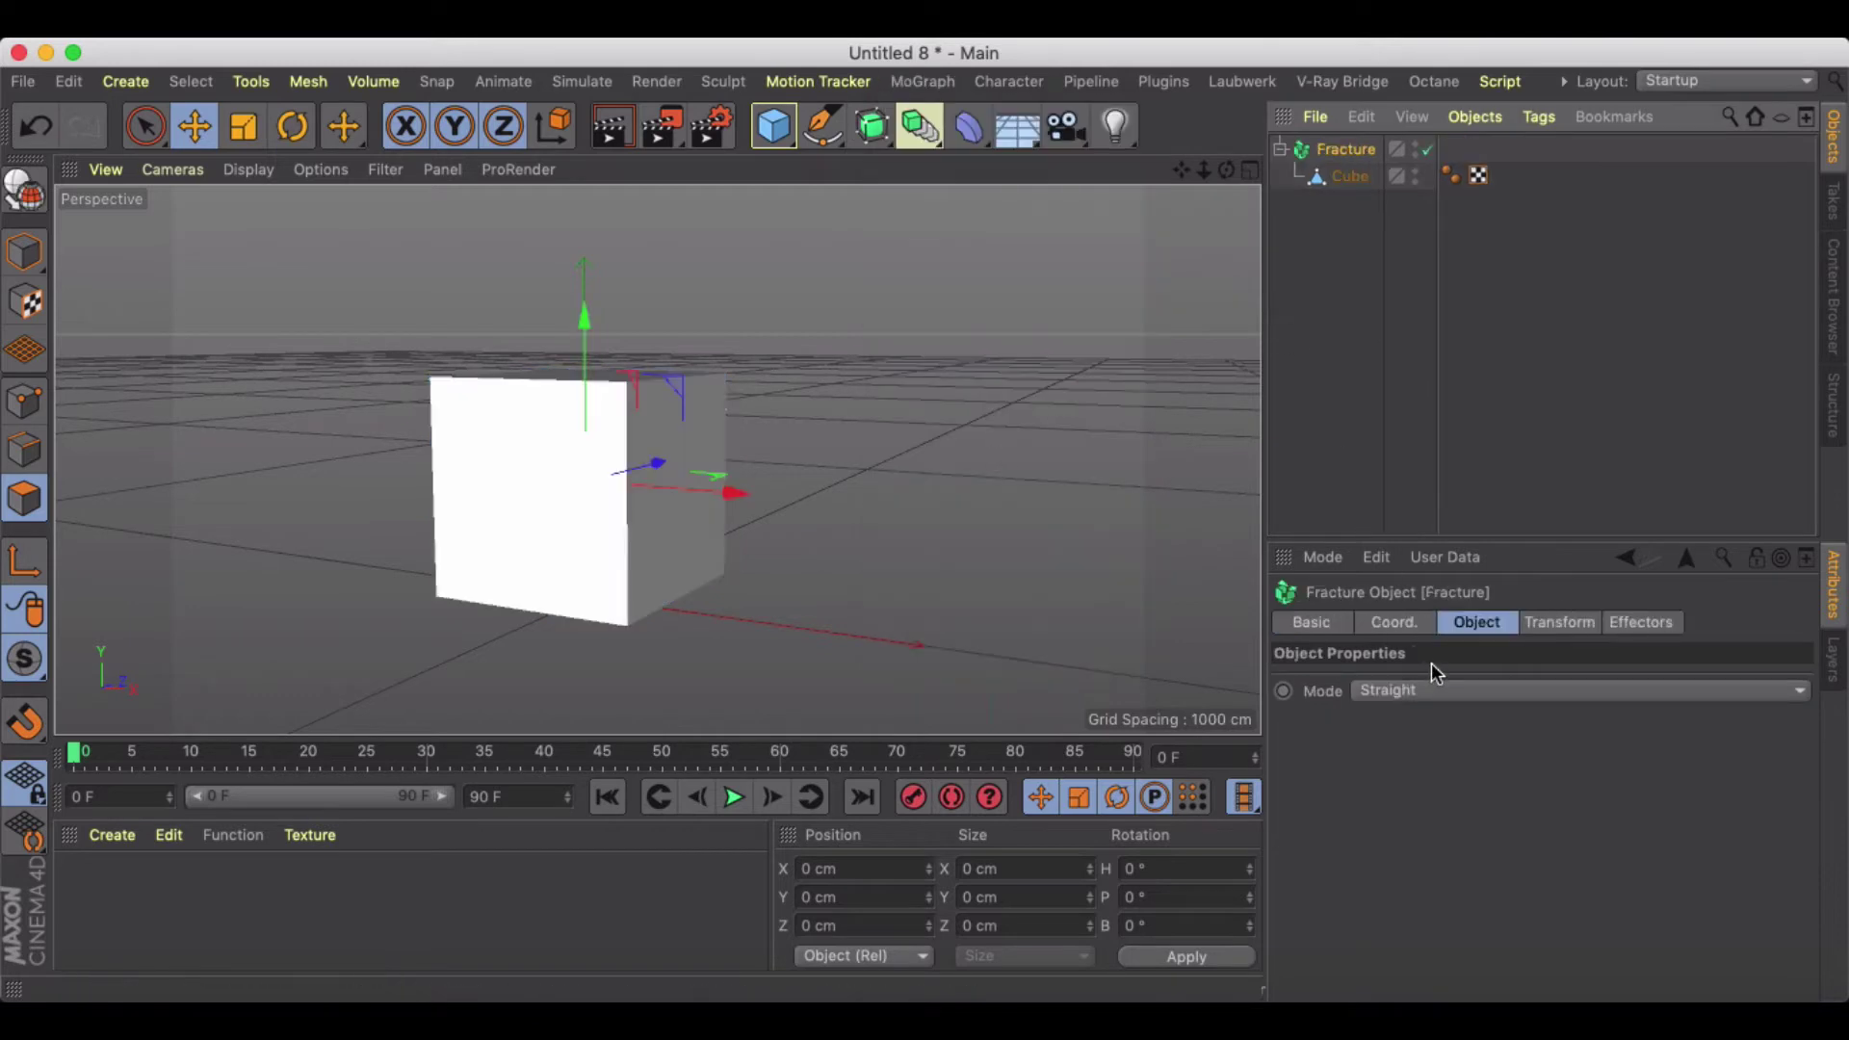
Set the Fracture object's mode to Explode Segments
{"action": "left_click", "coordinate": [1432, 689]}
{"action": "left_click", "coordinate": [1424, 745]}
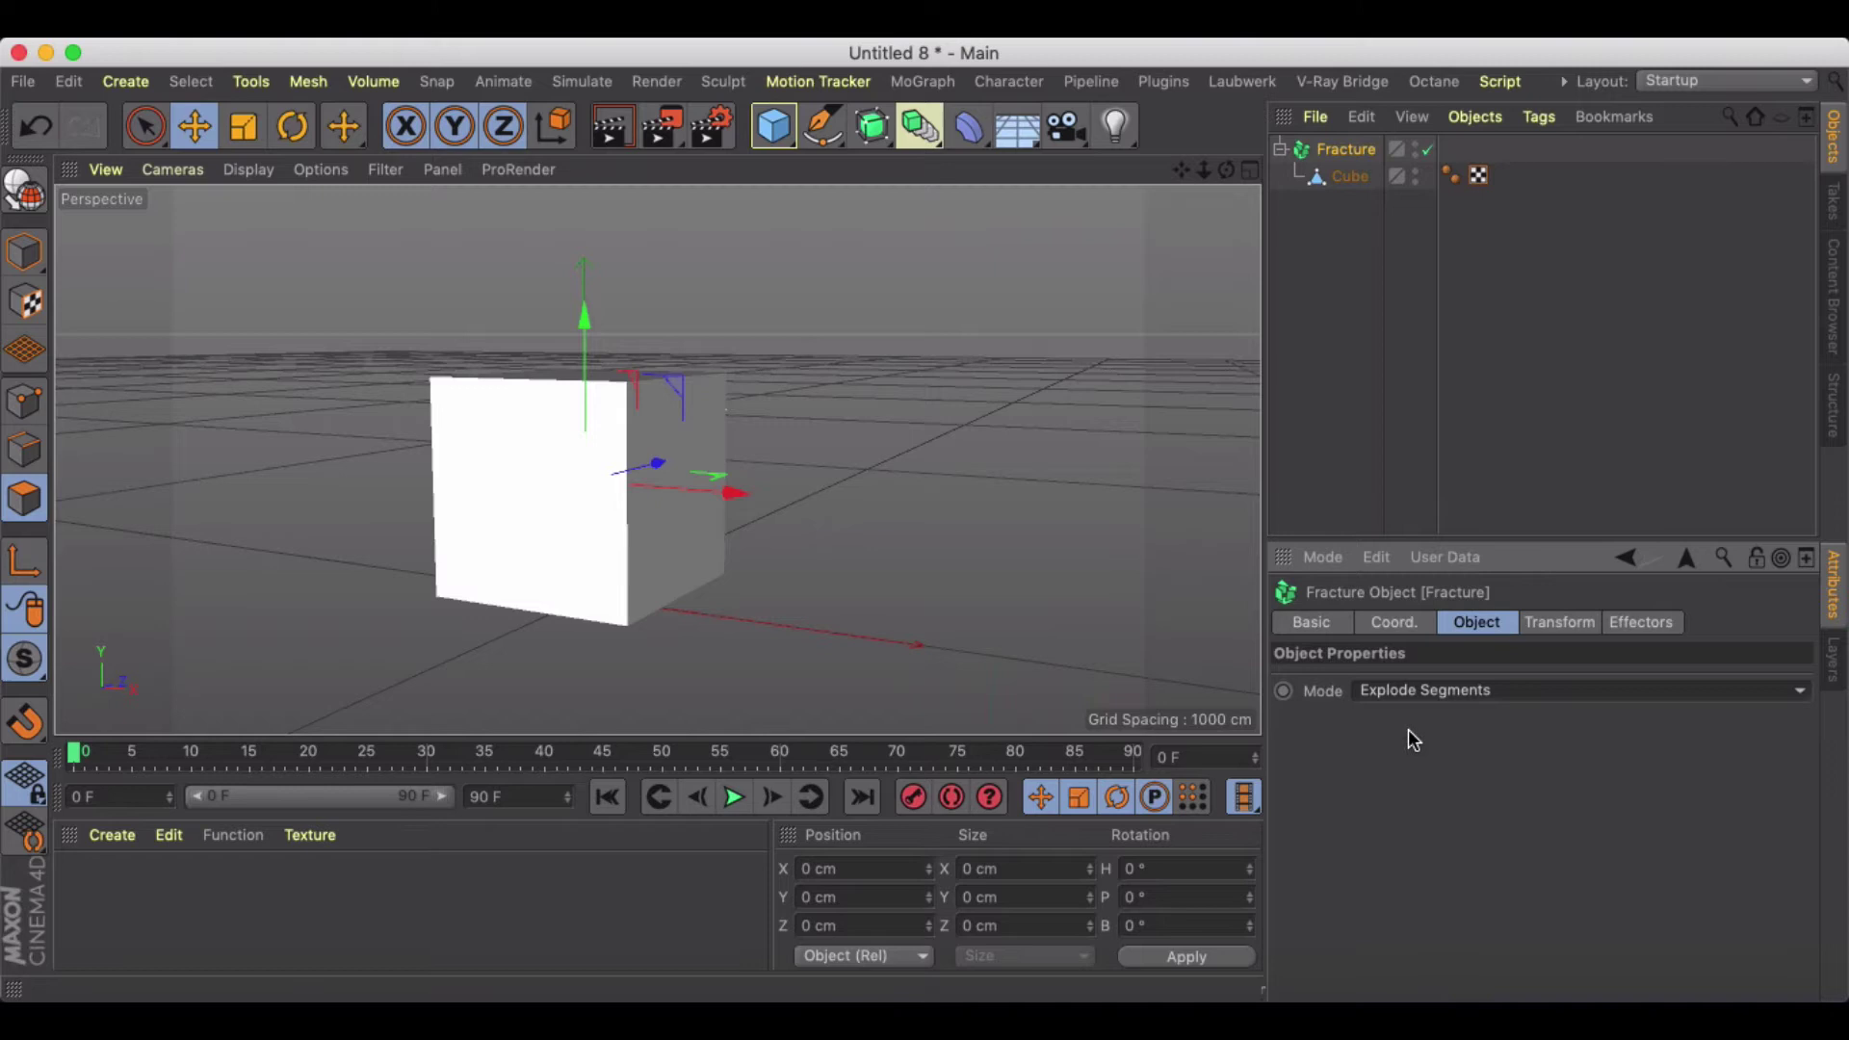
Set the gravity in the project's general dynamics settings to 0 cm
{"action": "left_click", "coordinate": [1323, 558]}
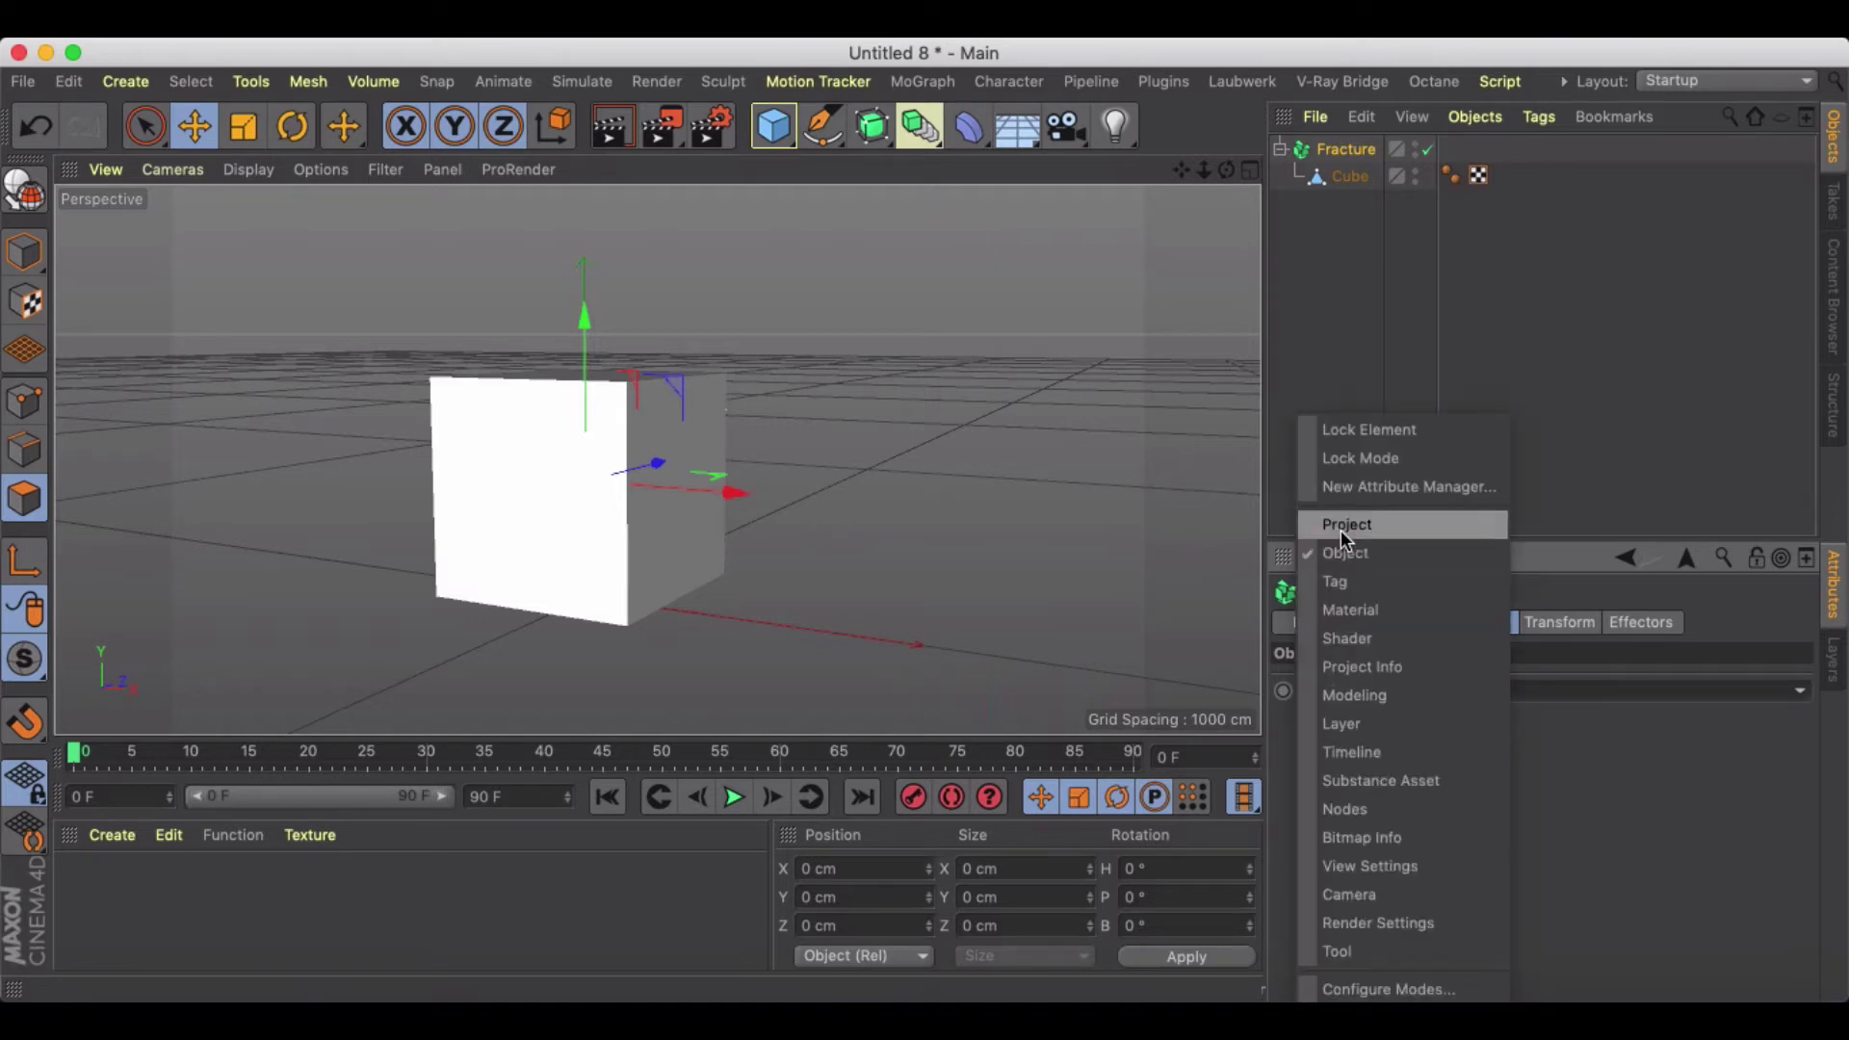
{"action": "left_click", "coordinate": [1340, 528]}
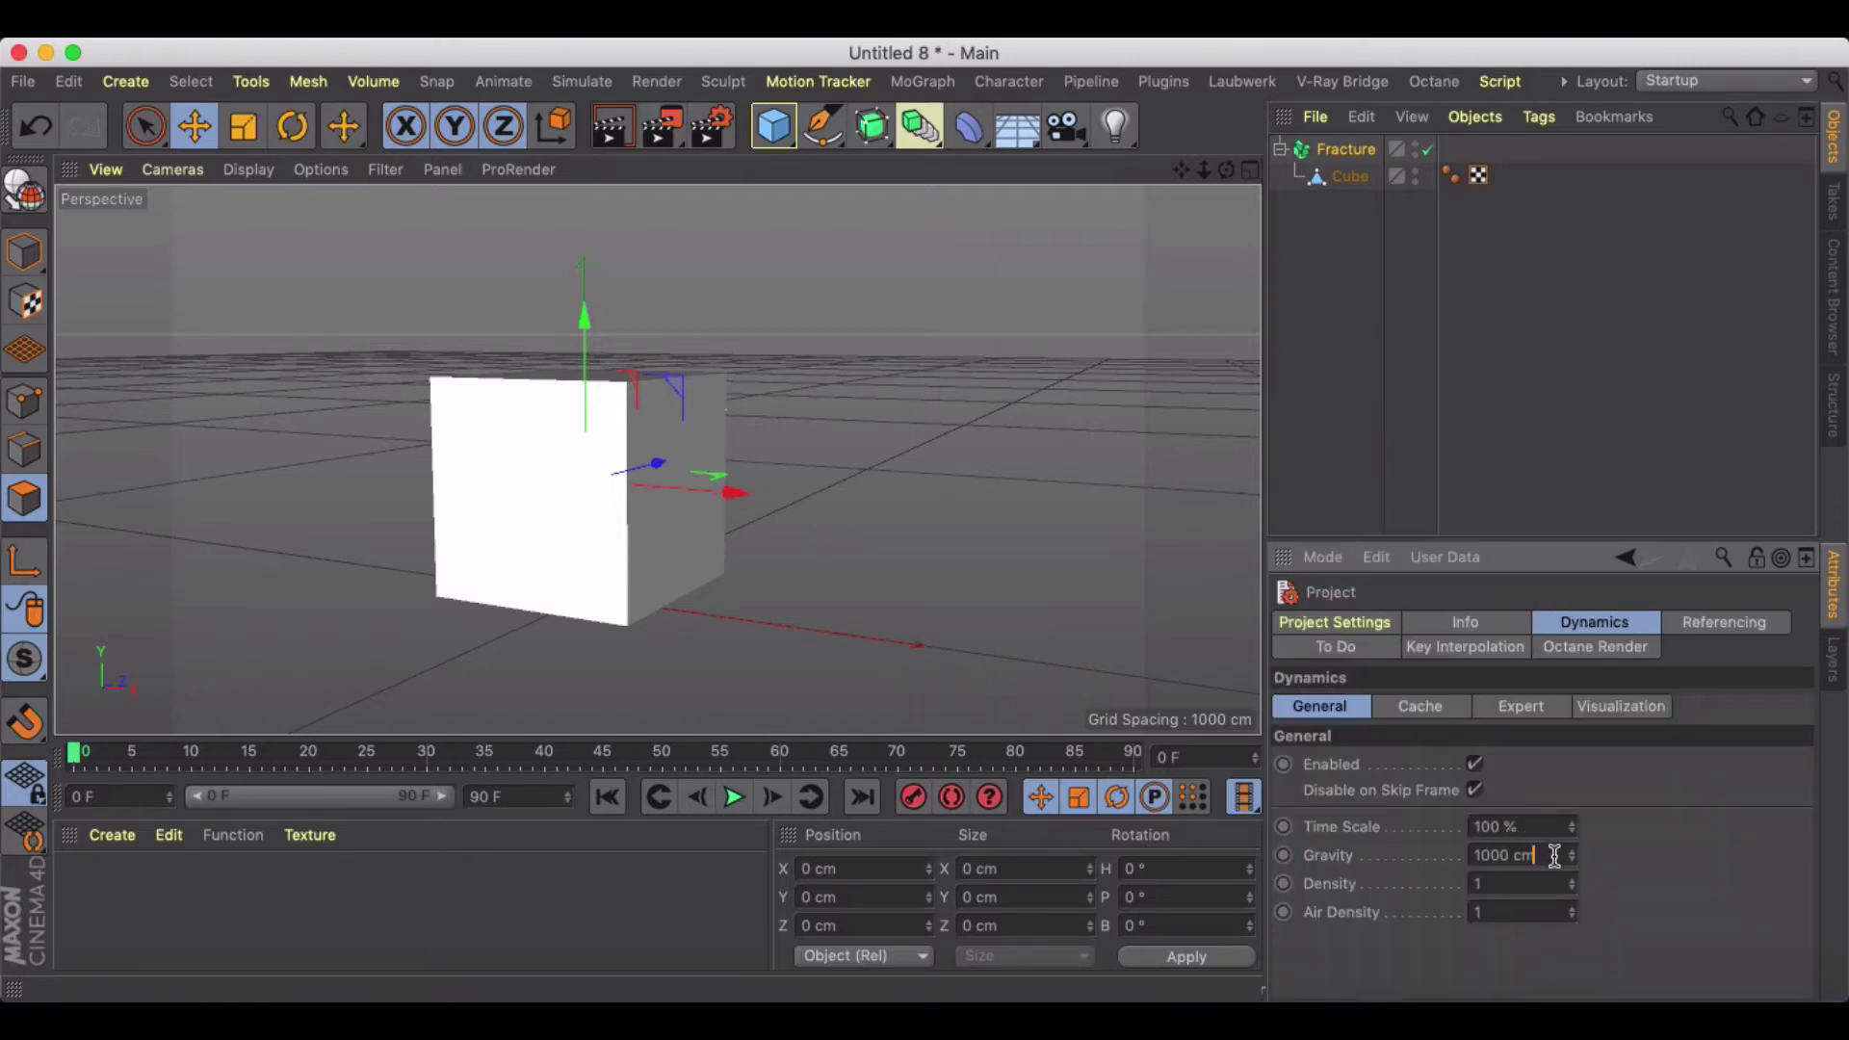
{"action": "left_click_drag", "start_coordinate": [1533, 854], "coordinate": [1453, 847]}
{"action": "left_click", "coordinate": [732, 797]}
{"action": "left_click", "coordinate": [607, 796]}
{"action": "left_click", "coordinate": [1540, 854]}
{"action": "type", "text": "0"}
{"action": "key", "text": "Return"}
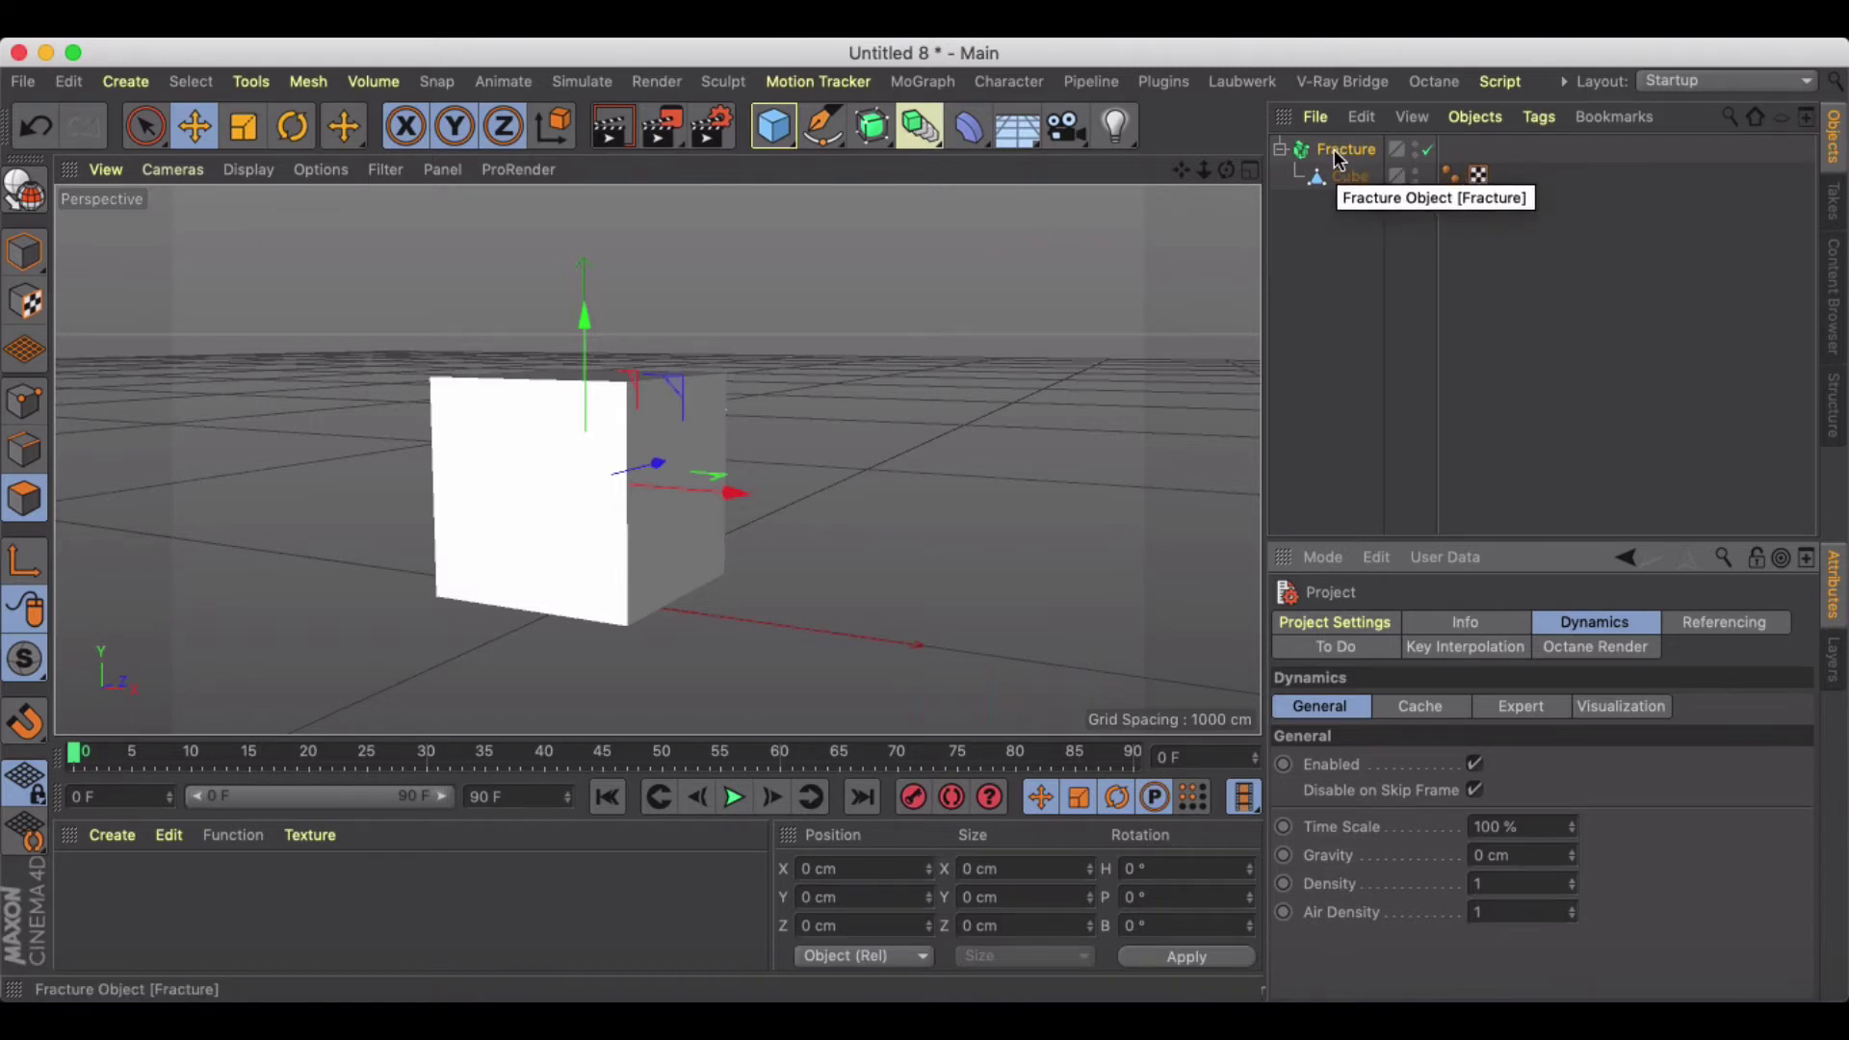
Add a sphere primitive and move it up and out to one side of the cube, leaving a gap between them
{"action": "left_click_drag", "start_coordinate": [724, 446], "coordinate": [708, 438], "text": "alt"}
{"action": "left_click", "coordinate": [773, 125]}
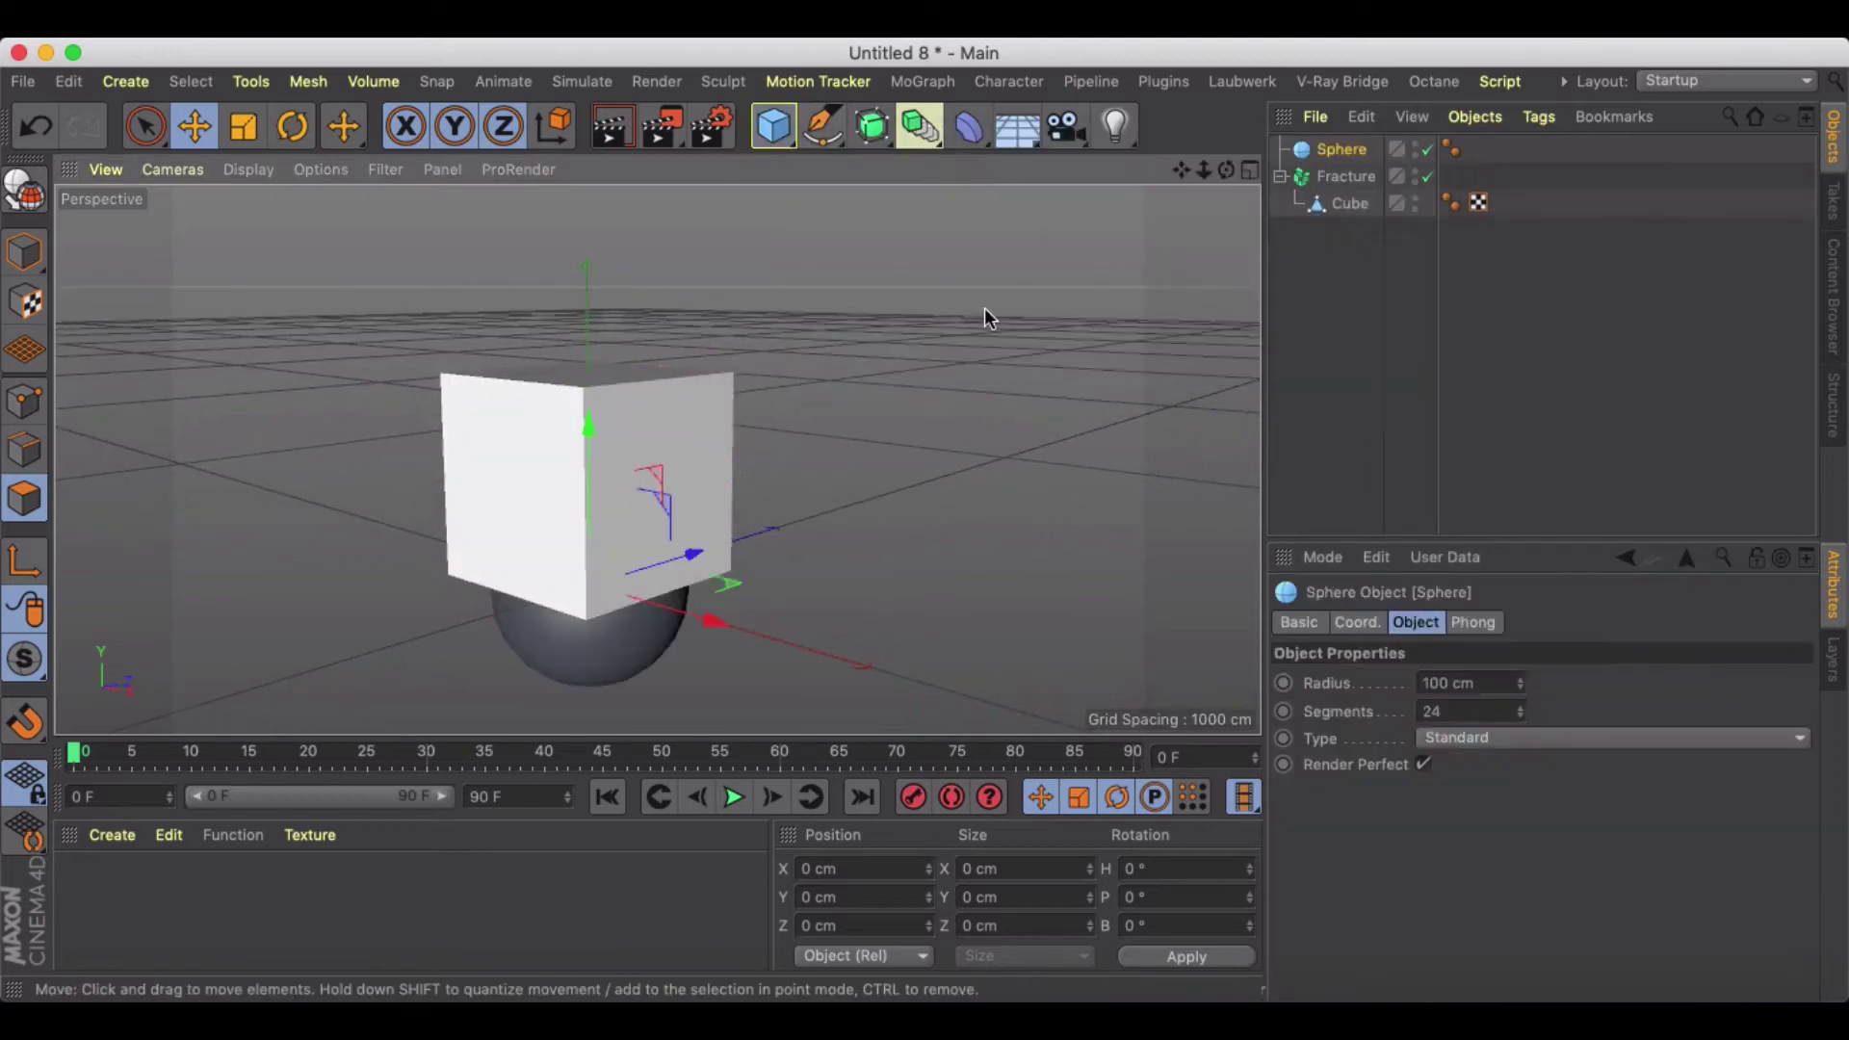
{"action": "left_click_drag", "start_coordinate": [613, 416], "coordinate": [591, 308]}
{"action": "left_click_drag", "start_coordinate": [708, 449], "coordinate": [241, 544]}
{"action": "left_click_drag", "start_coordinate": [510, 467], "coordinate": [215, 512]}
{"action": "middle_click_drag", "start_coordinate": [215, 512], "coordinate": [494, 453], "text": "alt"}
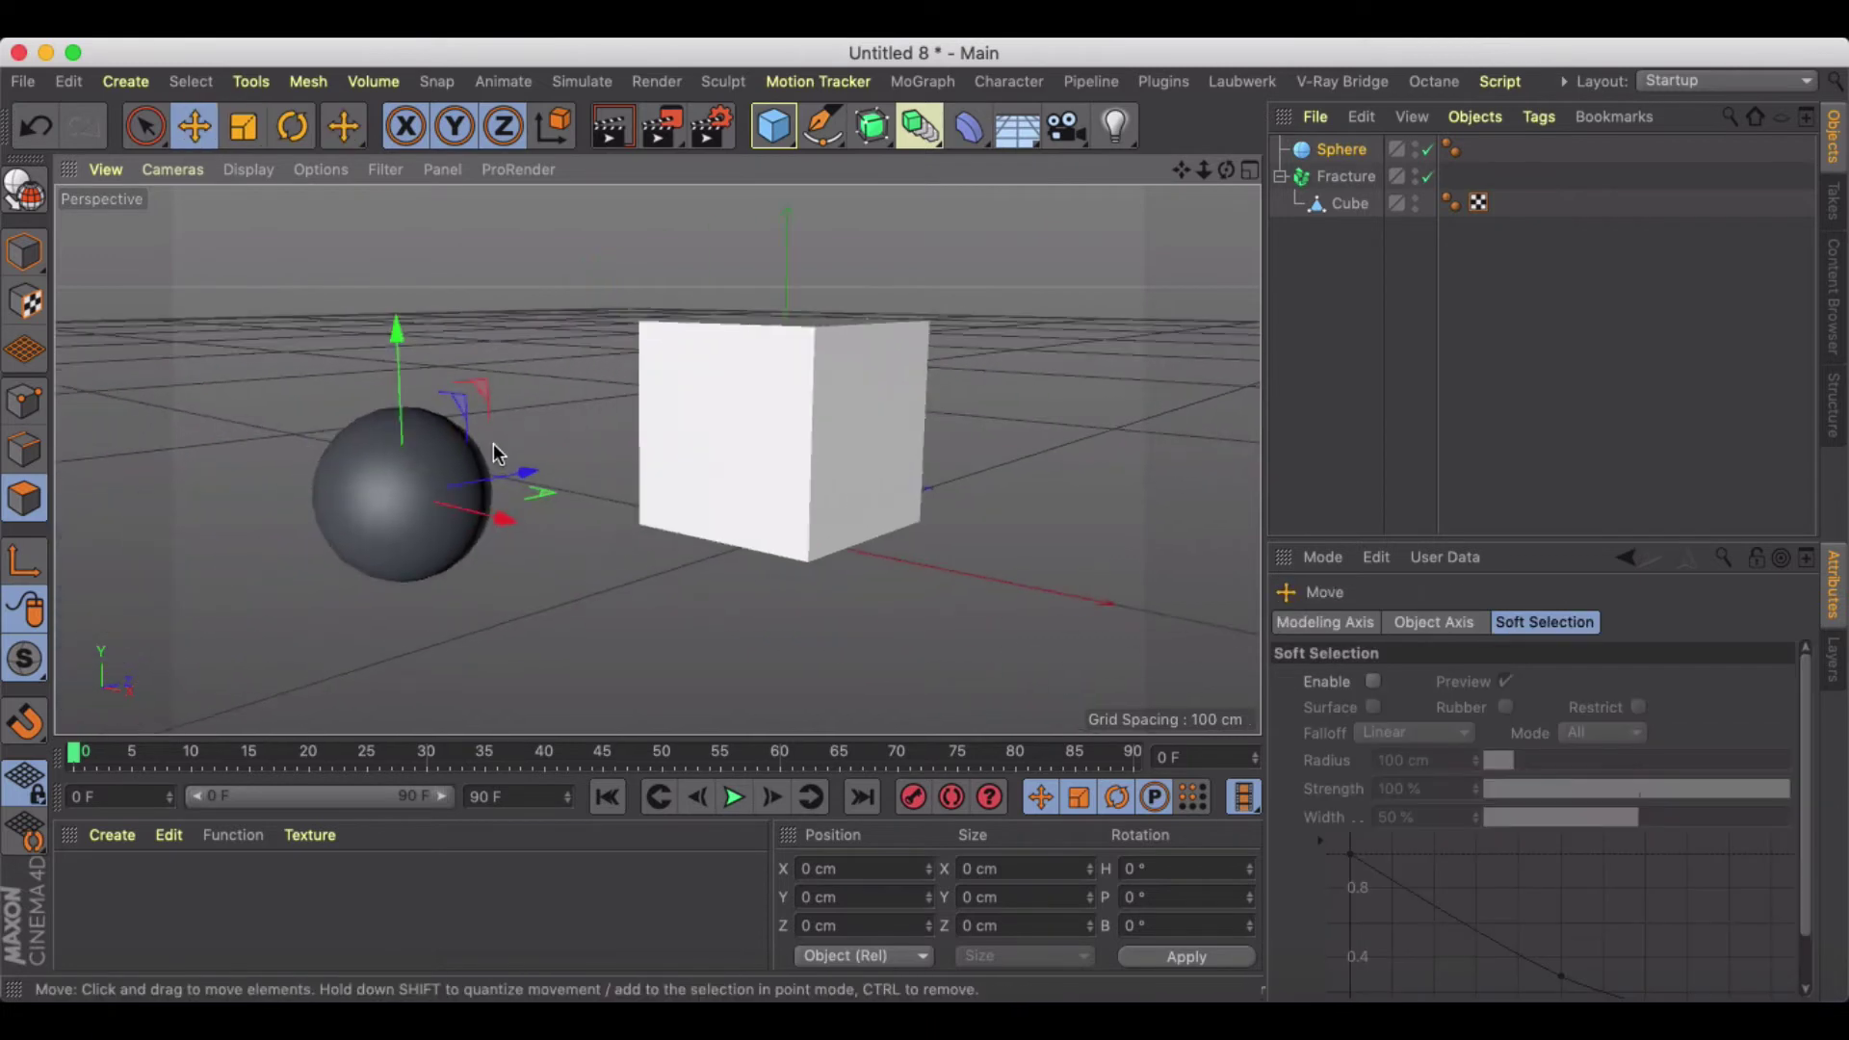
{"action": "scroll", "coordinate": [495, 453], "scroll_direction": "up", "scroll_amount": 2}
{"action": "left_click_drag", "start_coordinate": [495, 453], "coordinate": [460, 460], "text": "alt"}
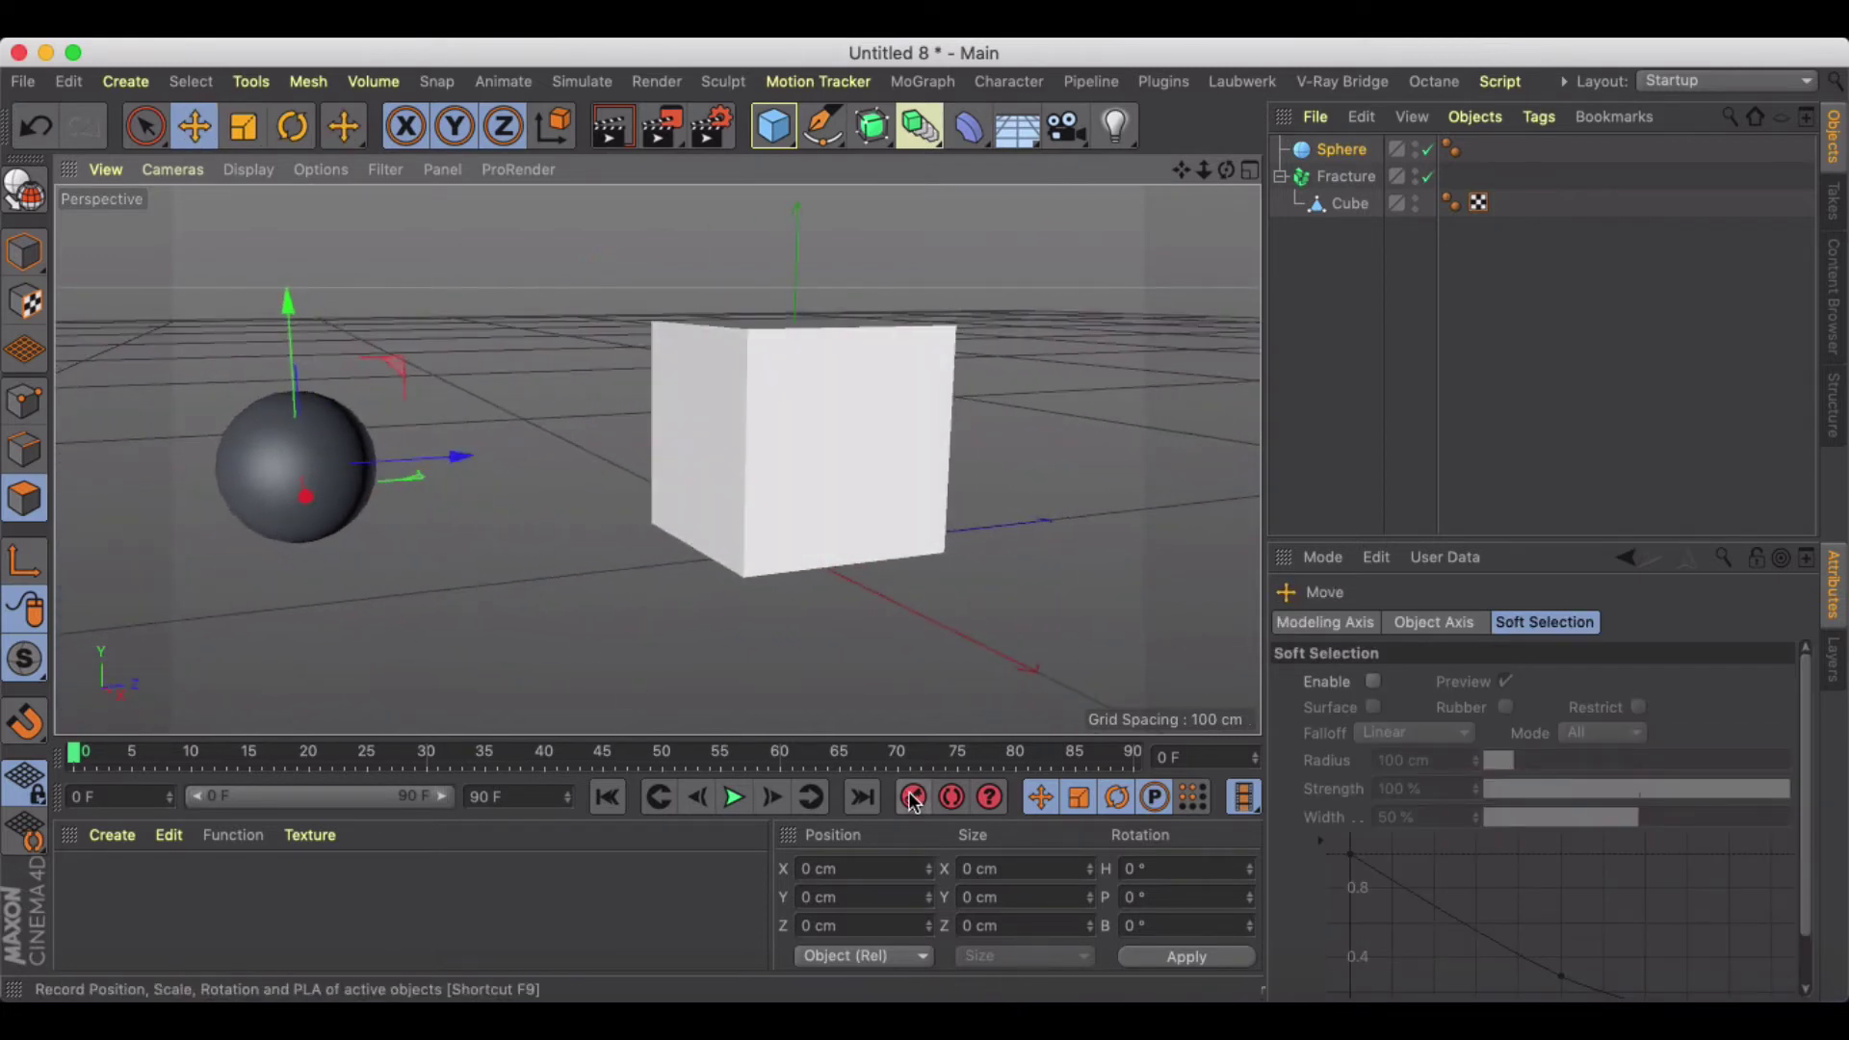
Keyframe the sphere beside the cube at frame 0 and beyond the cube's opposite side at frame 90, and preview its motion
{"action": "left_click_drag", "start_coordinate": [695, 756], "coordinate": [722, 753]}
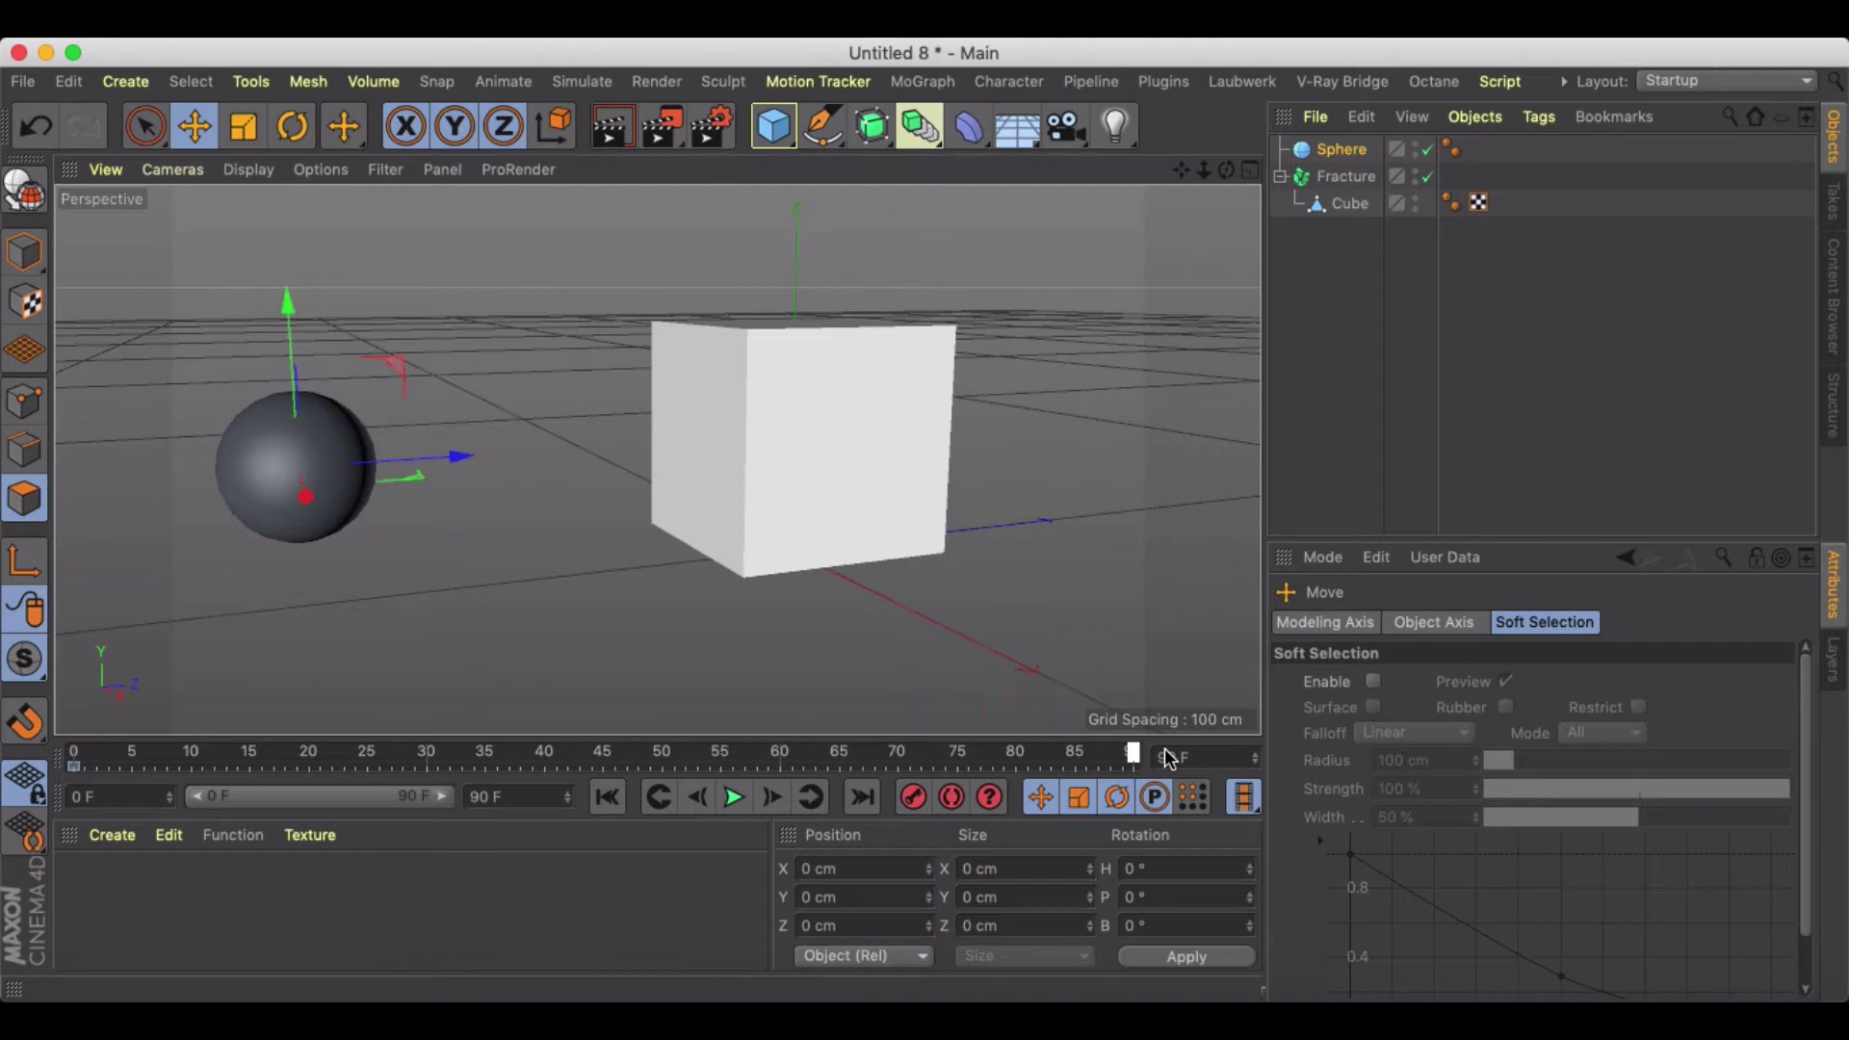
{"action": "left_click_drag", "start_coordinate": [462, 456], "coordinate": [1257, 399]}
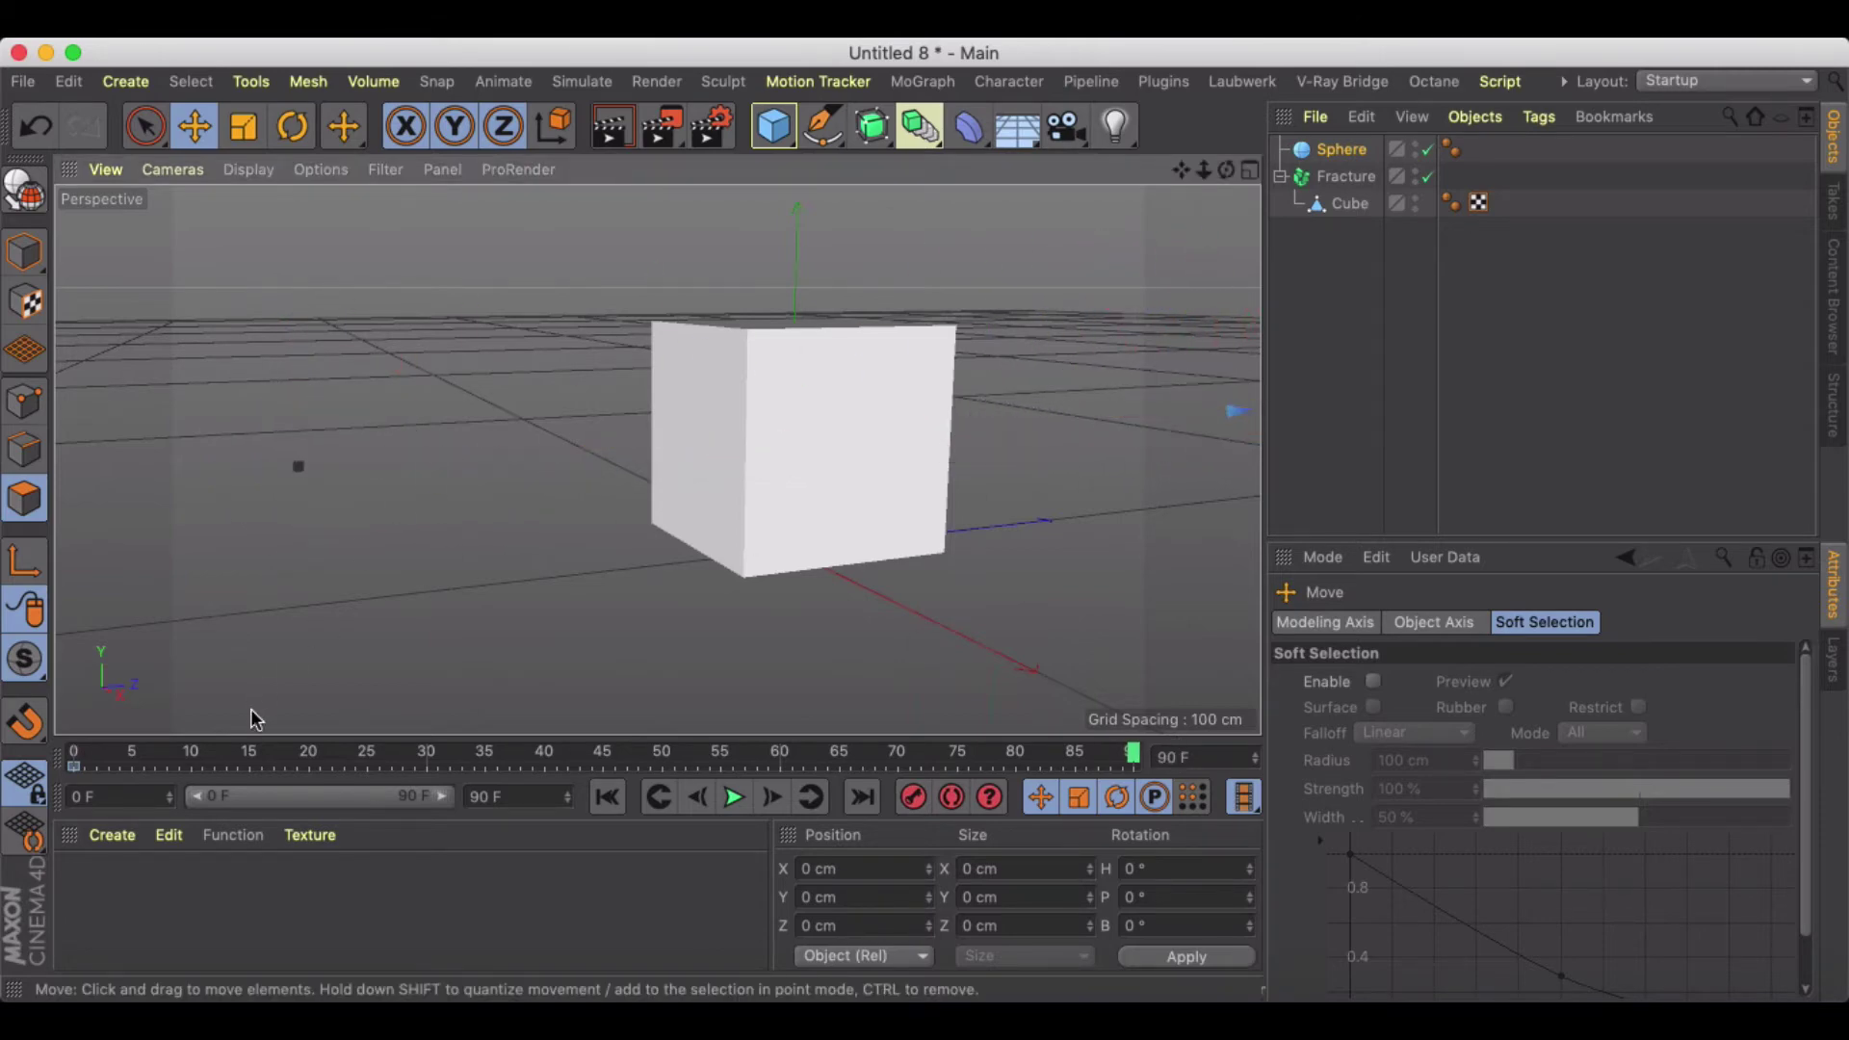
{"action": "left_click", "coordinate": [658, 798]}
{"action": "left_click", "coordinate": [734, 796]}
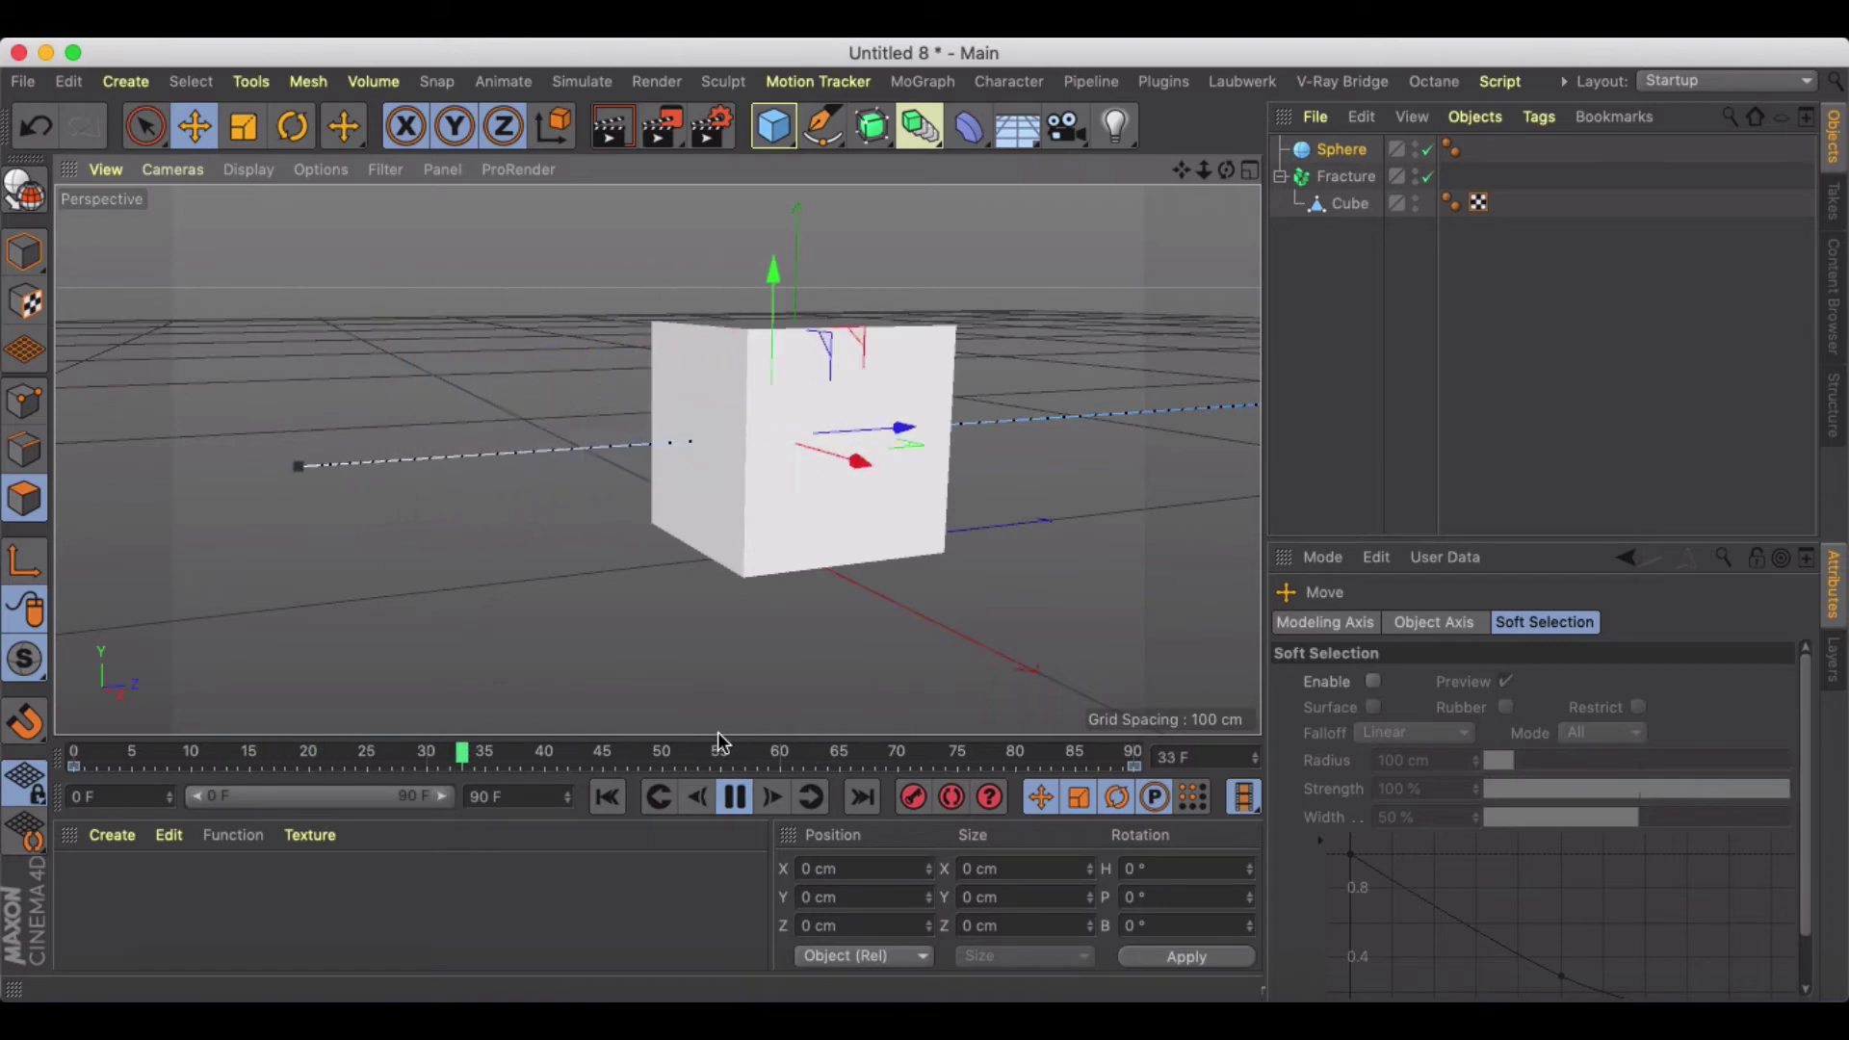
{"action": "left_click", "coordinate": [733, 796]}
{"action": "left_click", "coordinate": [608, 796]}
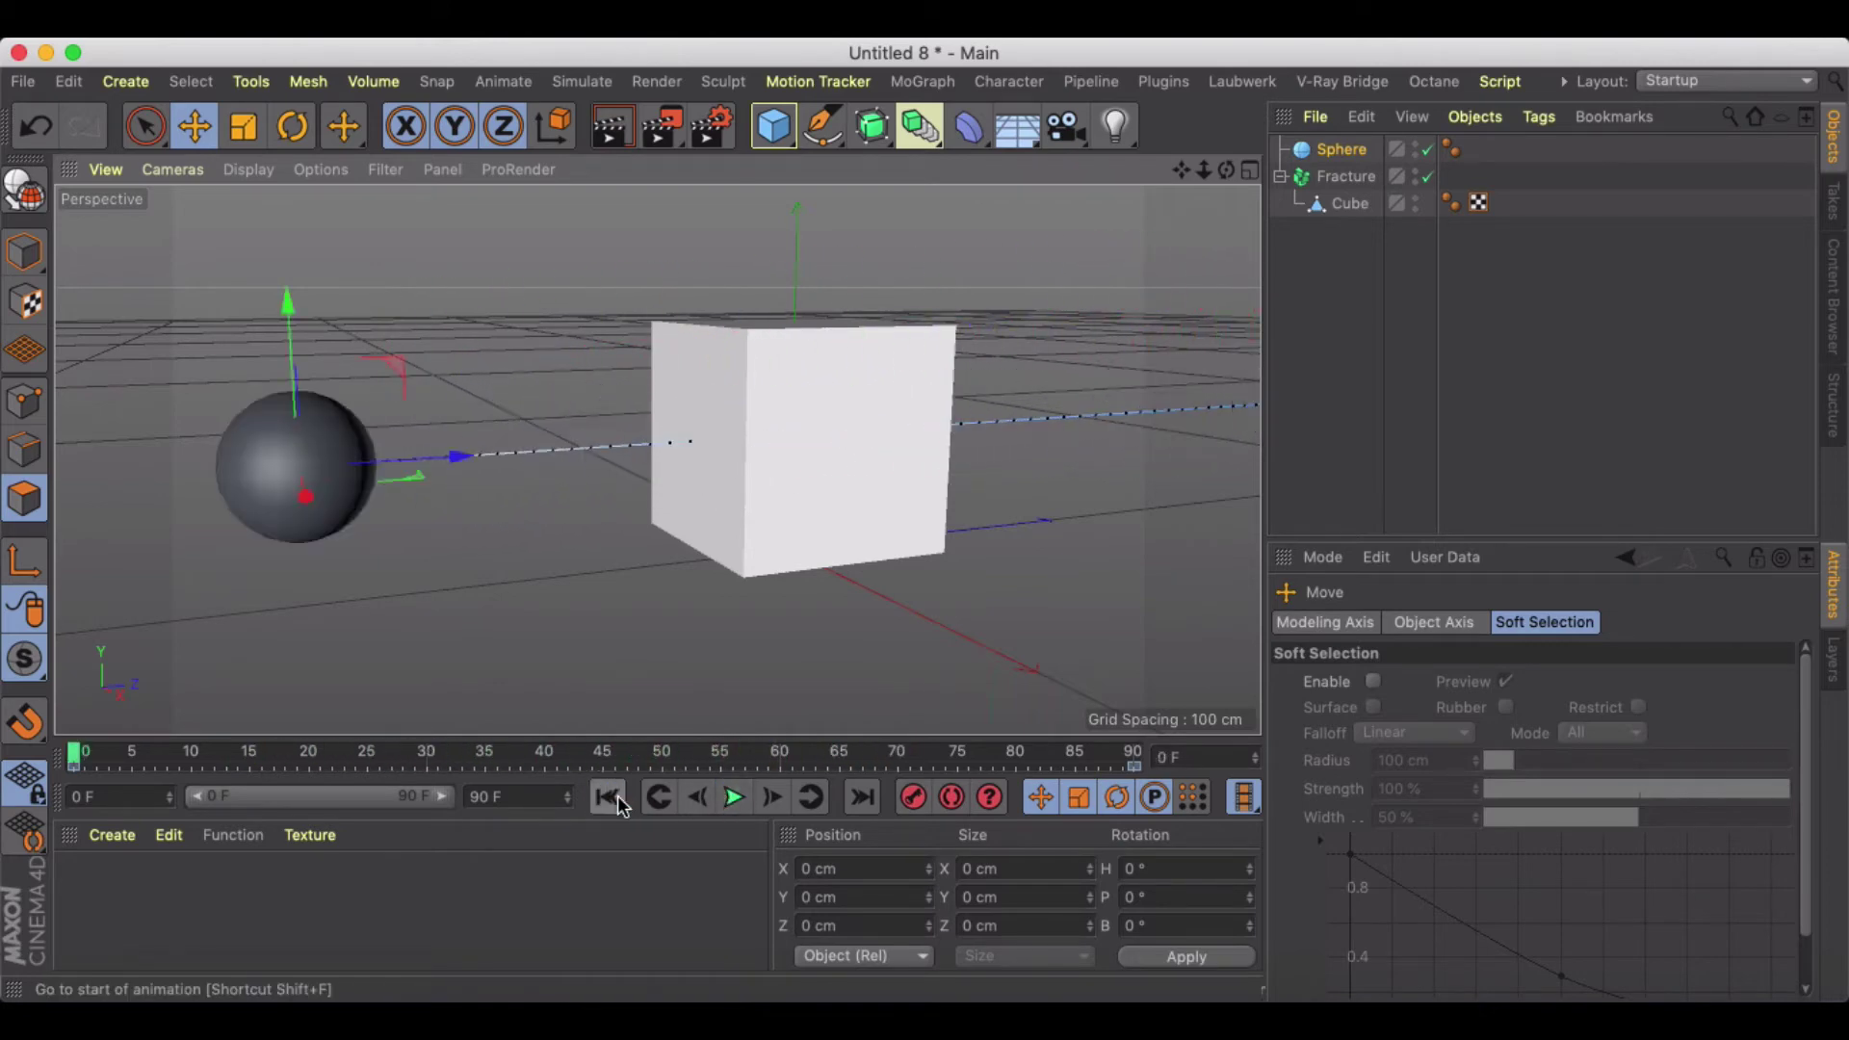
Set the interpolation of the sphere's frame 0 keys to Linear, play the animation and return to the start
{"action": "left_click", "coordinate": [1131, 764]}
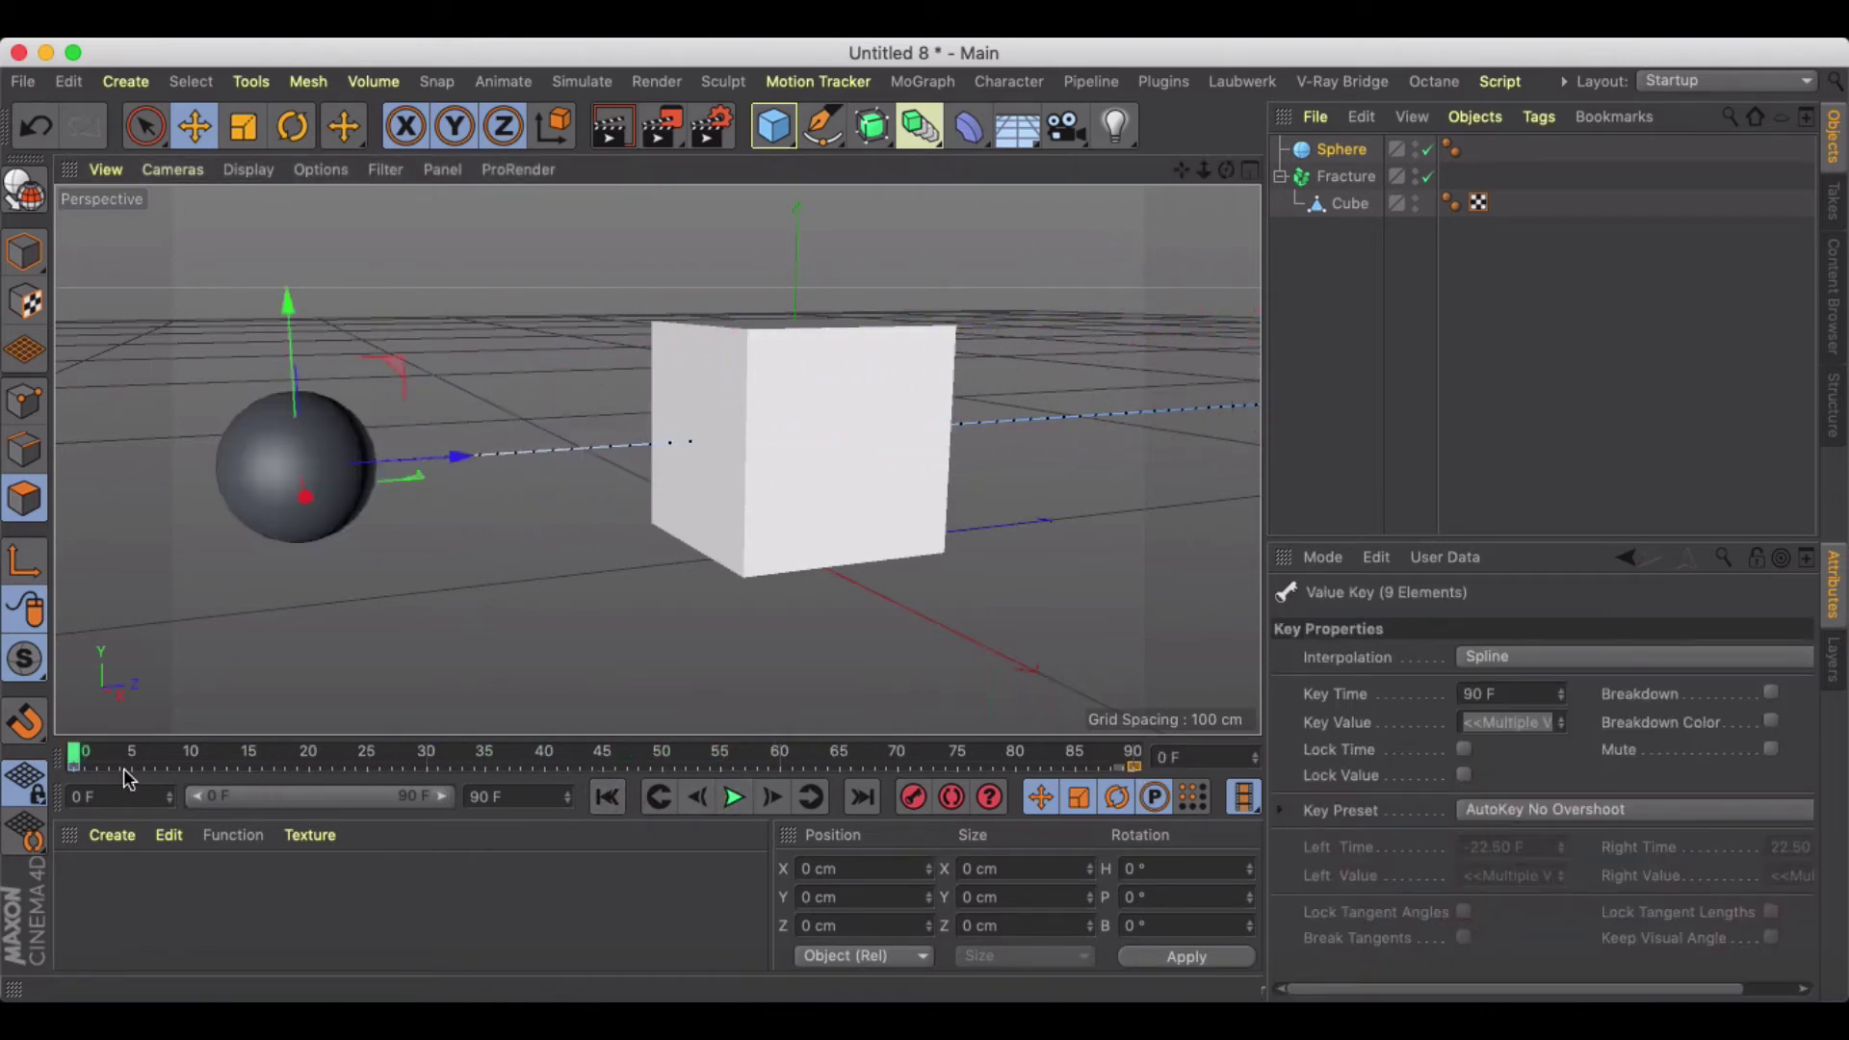
{"action": "left_click", "coordinate": [1486, 664]}
{"action": "left_click", "coordinate": [1483, 708]}
{"action": "left_click", "coordinate": [733, 798]}
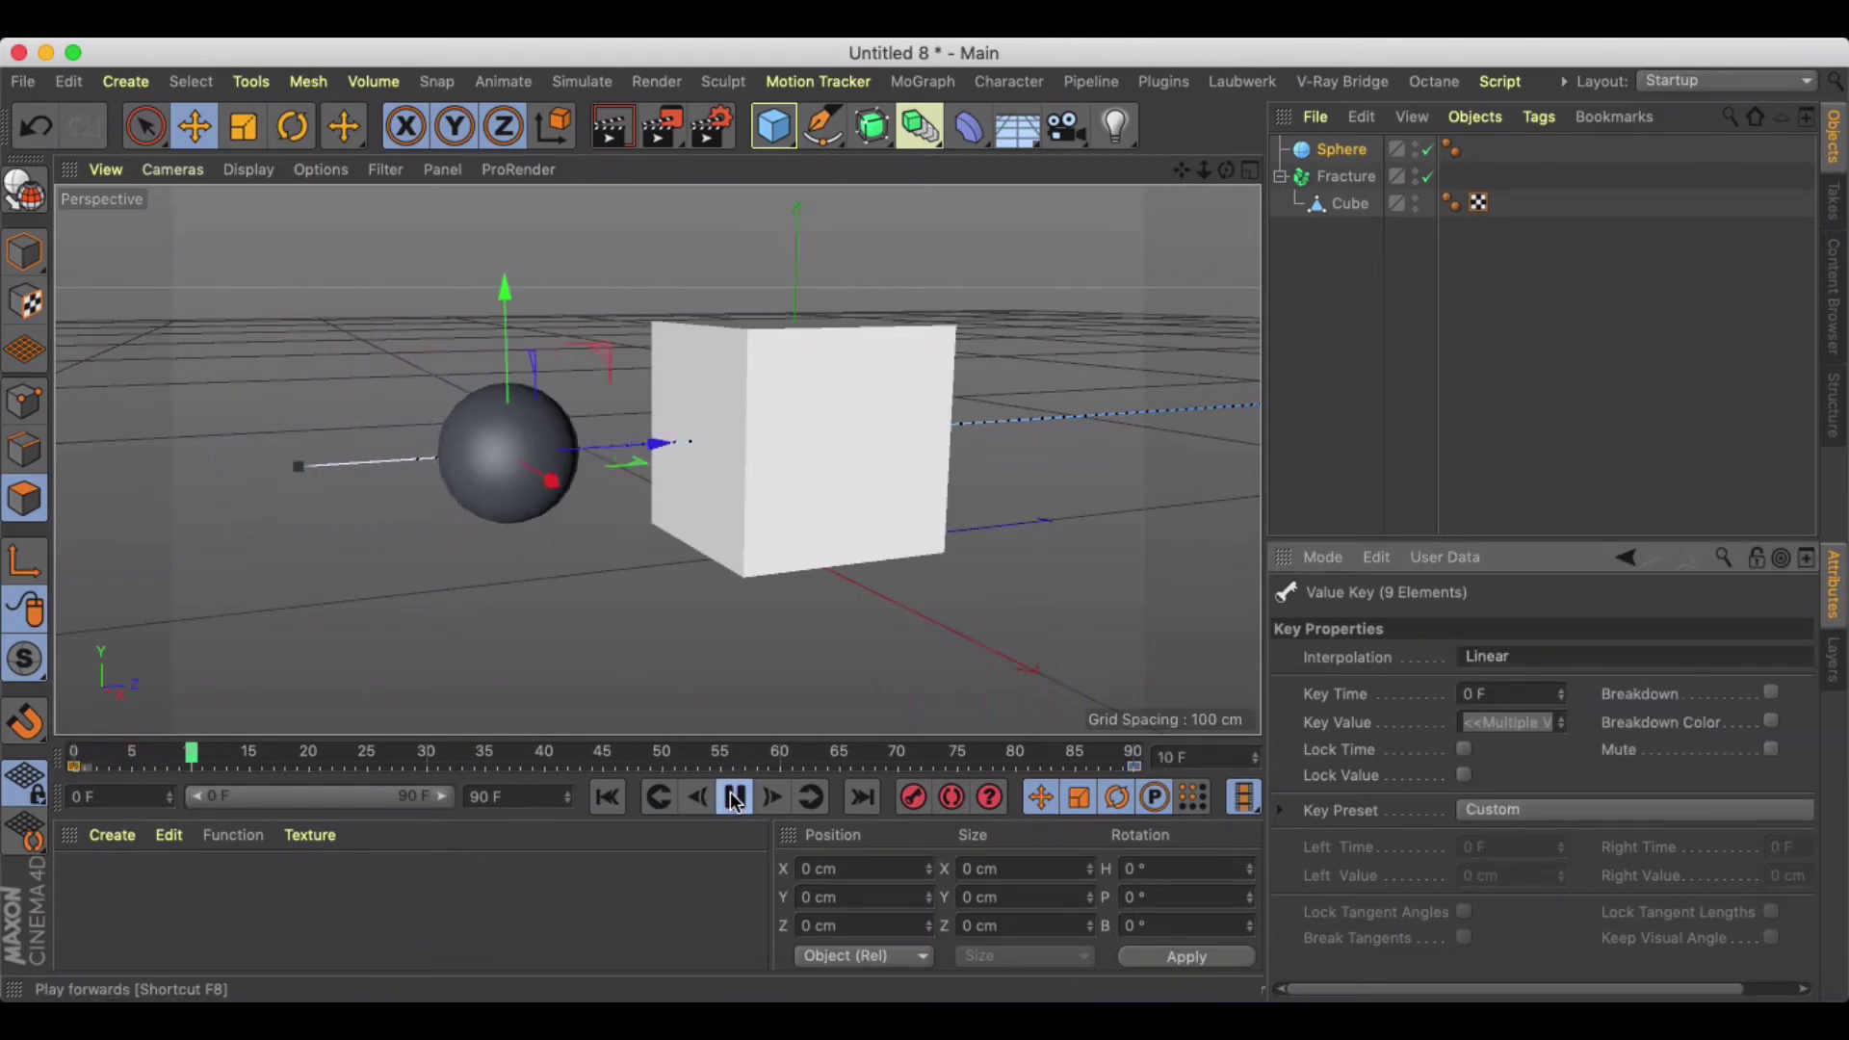
{"action": "left_click", "coordinate": [608, 799]}
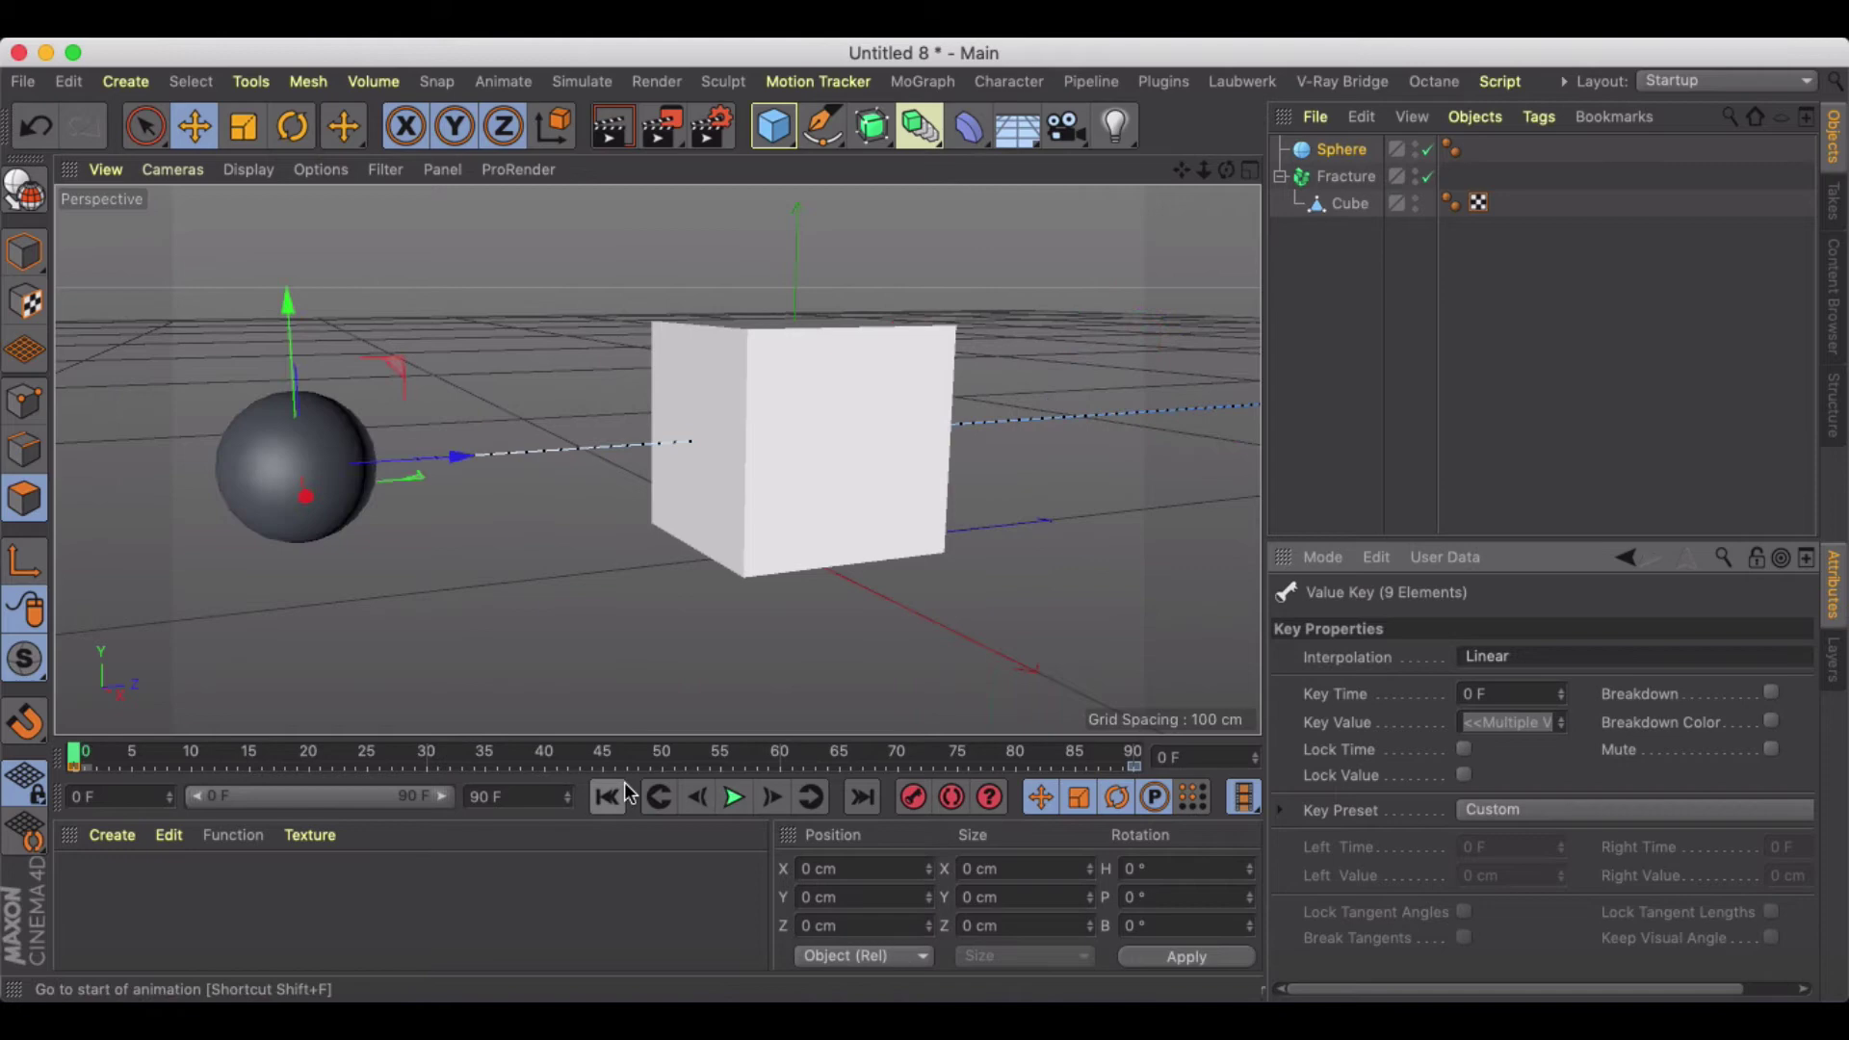
Add a Dynamics Body simulation tag to the Fracture object and set its collision Individual Elements option to All
{"action": "middle_click_drag", "start_coordinate": [868, 441], "coordinate": [789, 478], "text": "alt"}
{"action": "right_click_drag", "start_coordinate": [790, 479], "coordinate": [748, 459], "text": "alt"}
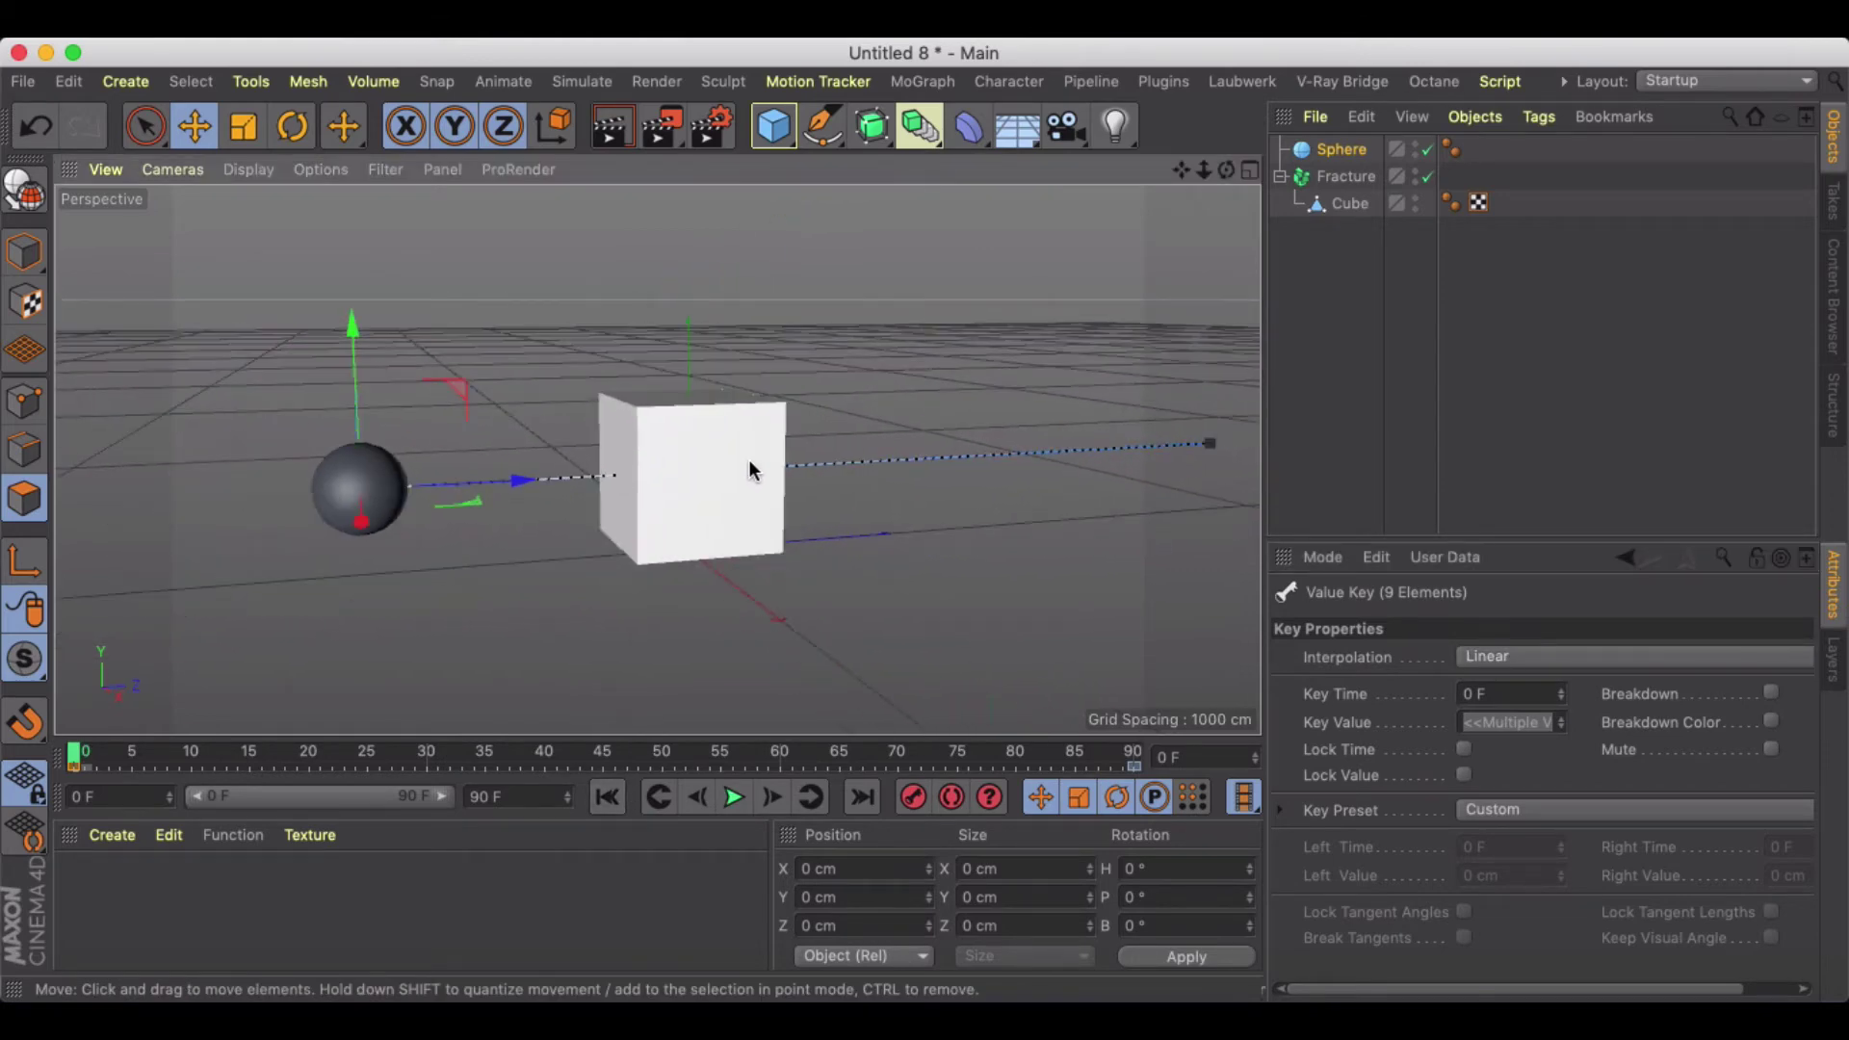
{"action": "left_click", "coordinate": [1343, 176]}
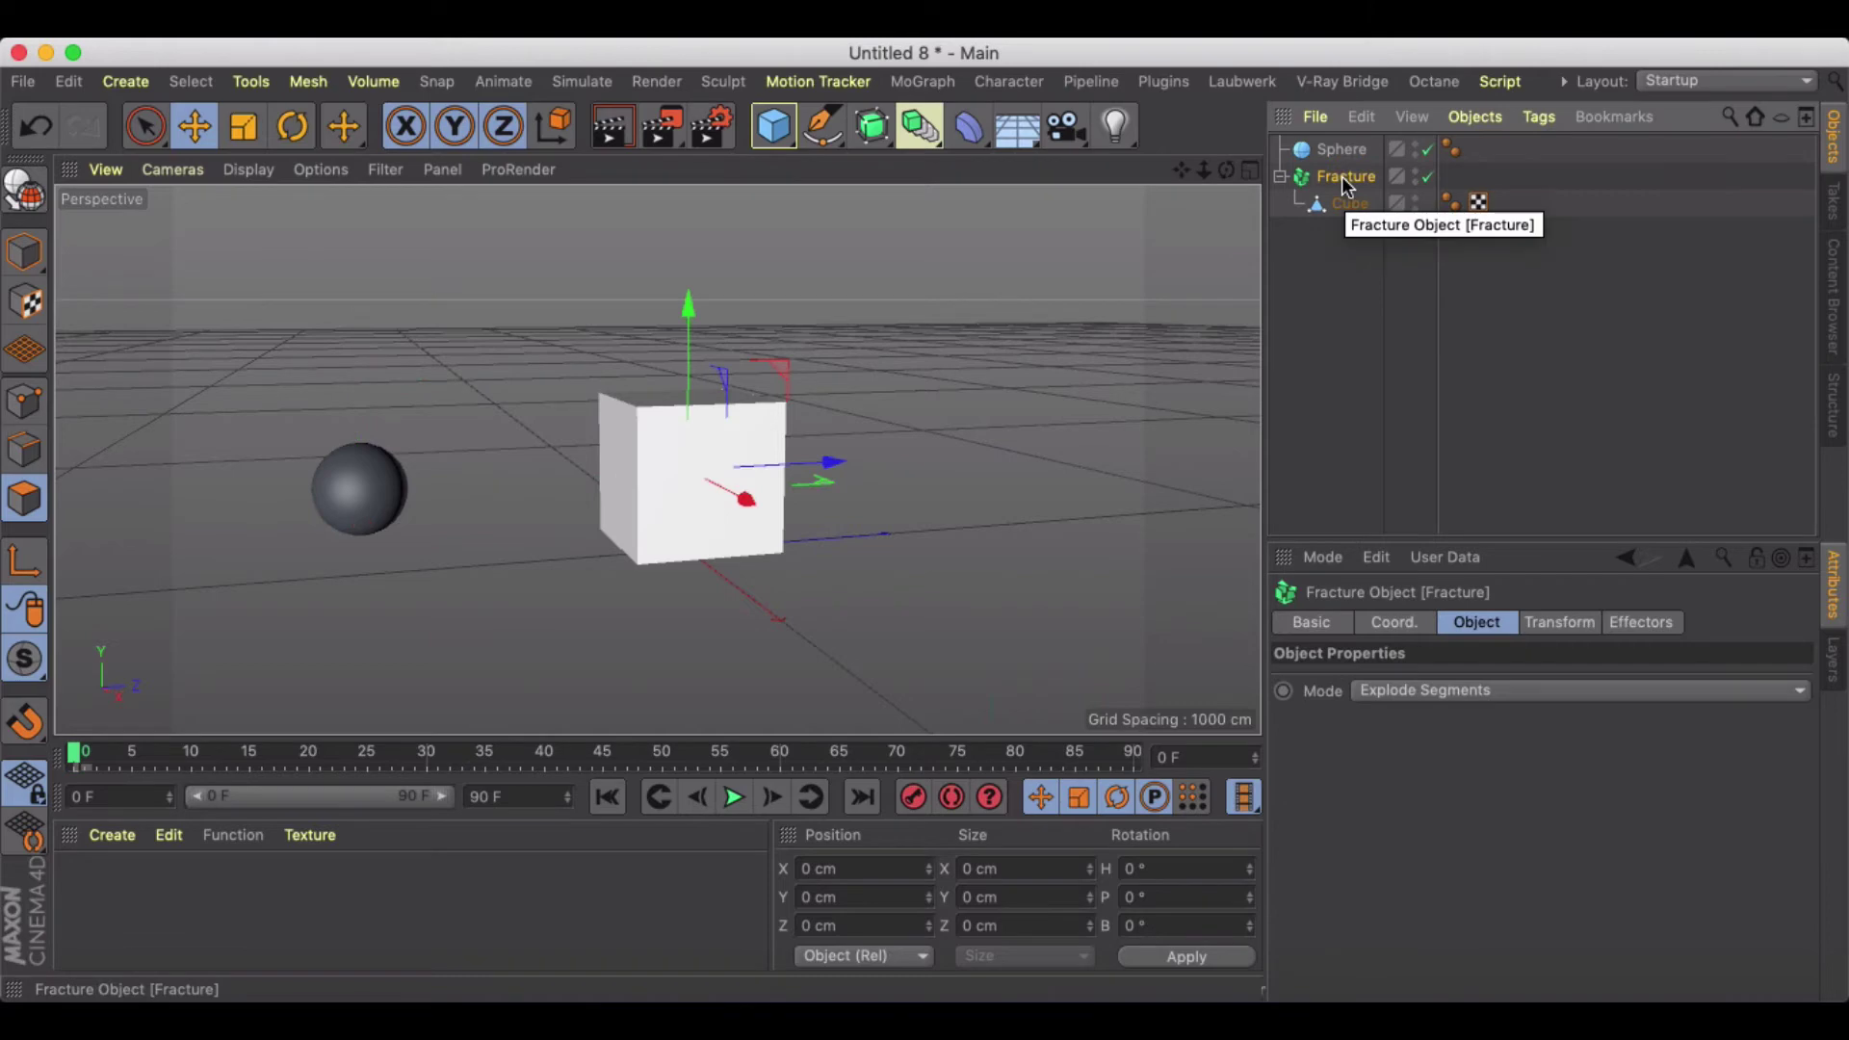
{"action": "right_click", "coordinate": [1342, 177]}
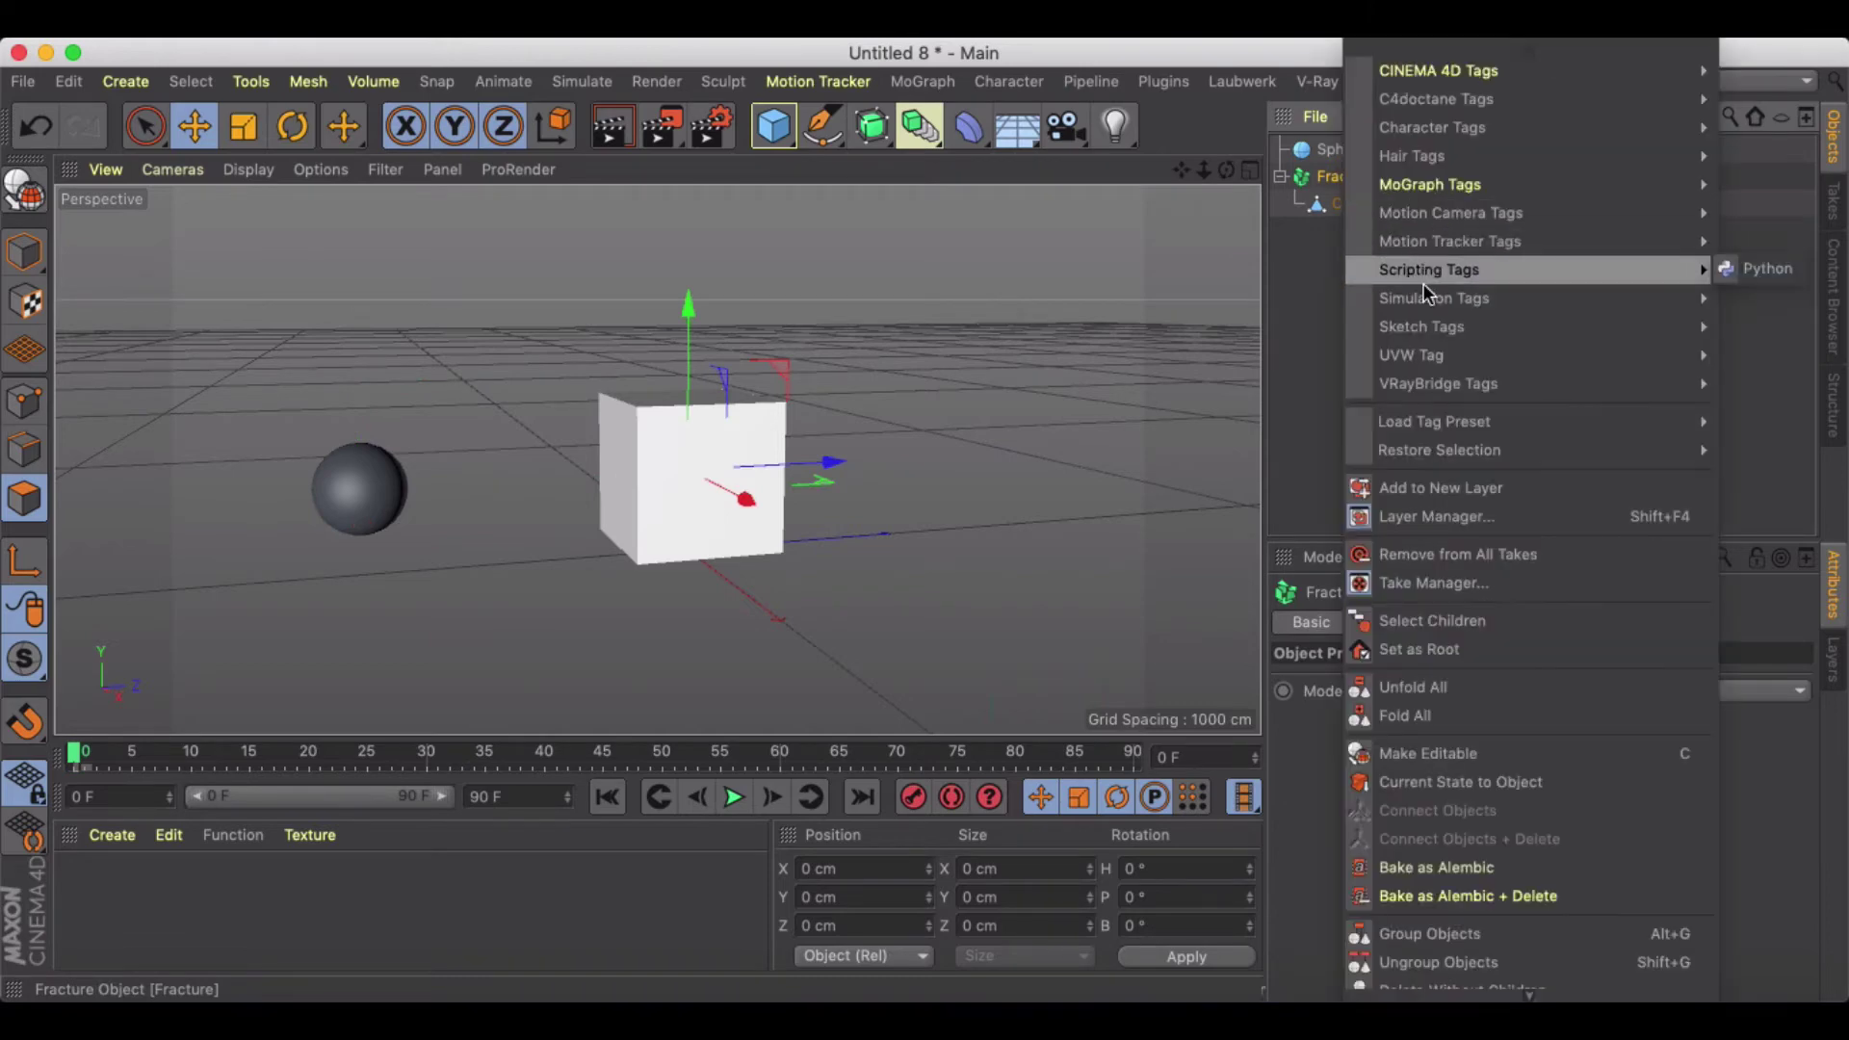
{"action": "mouse_move", "coordinate": [1425, 300]}
{"action": "left_click", "coordinate": [1285, 297]}
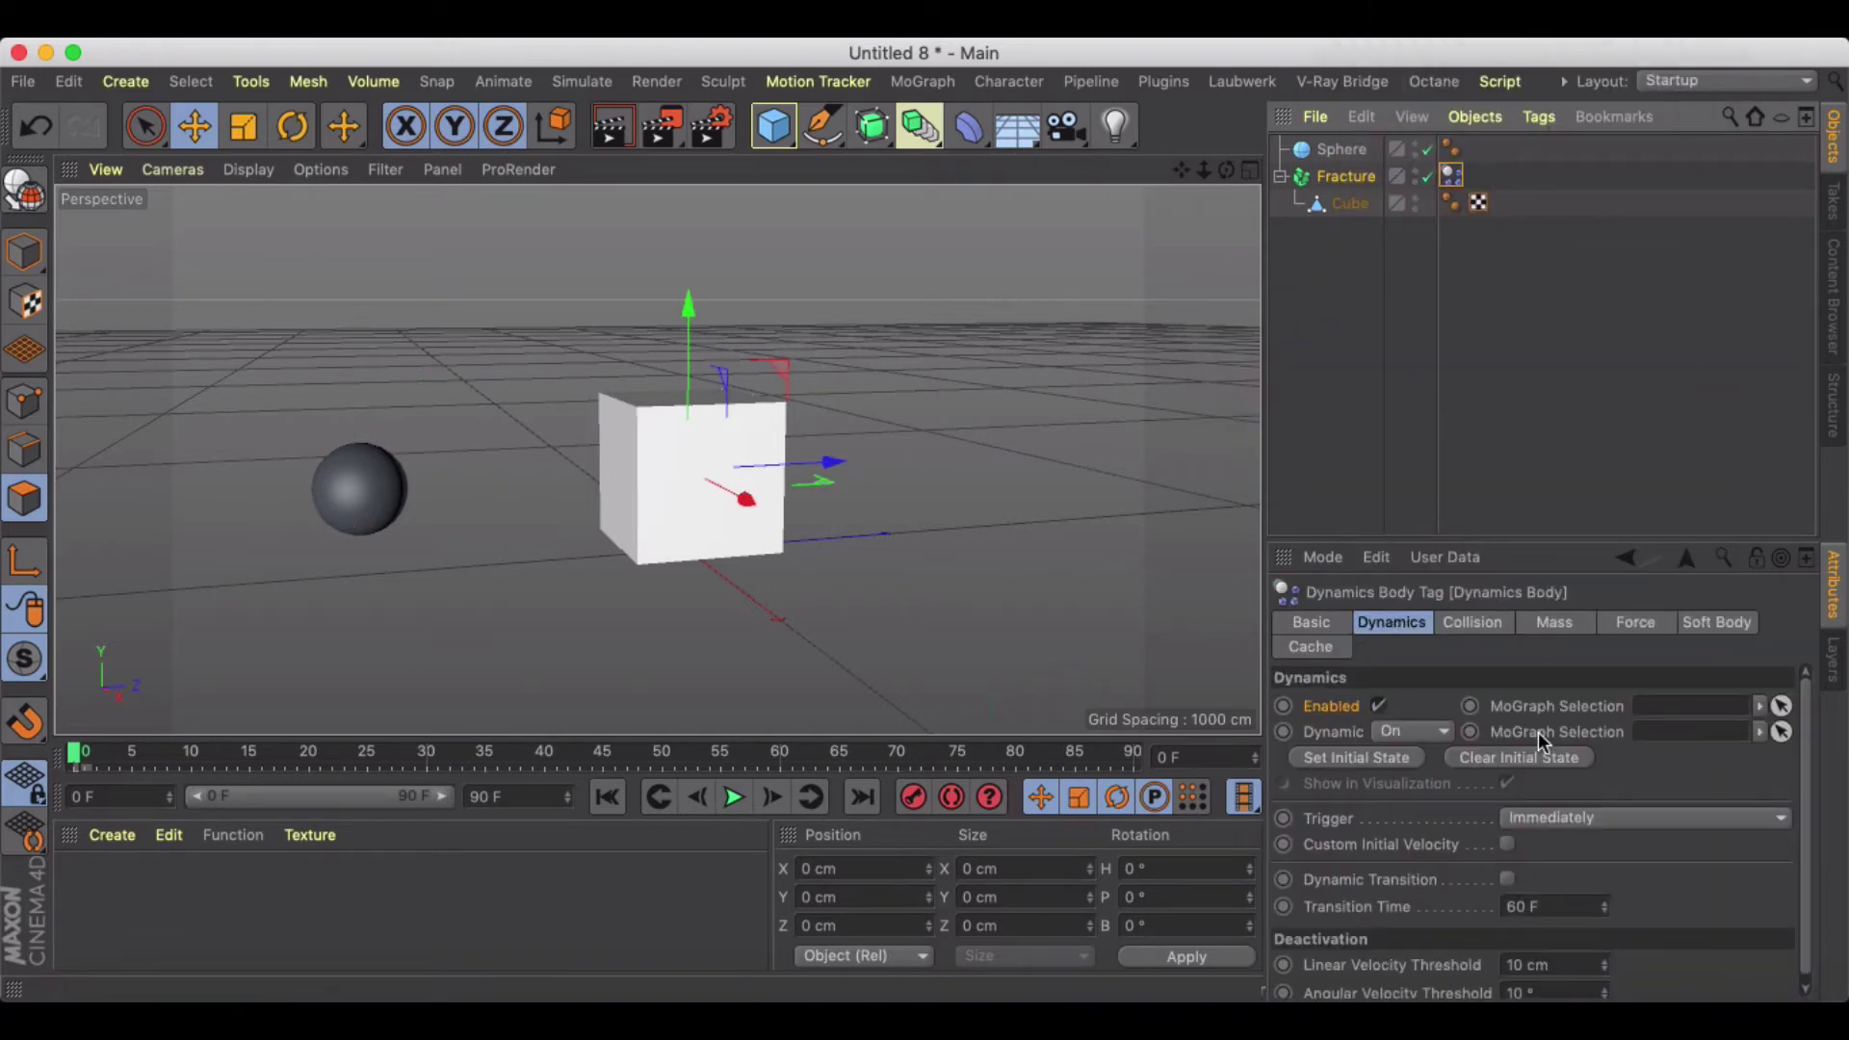
{"action": "left_click", "coordinate": [1477, 624]}
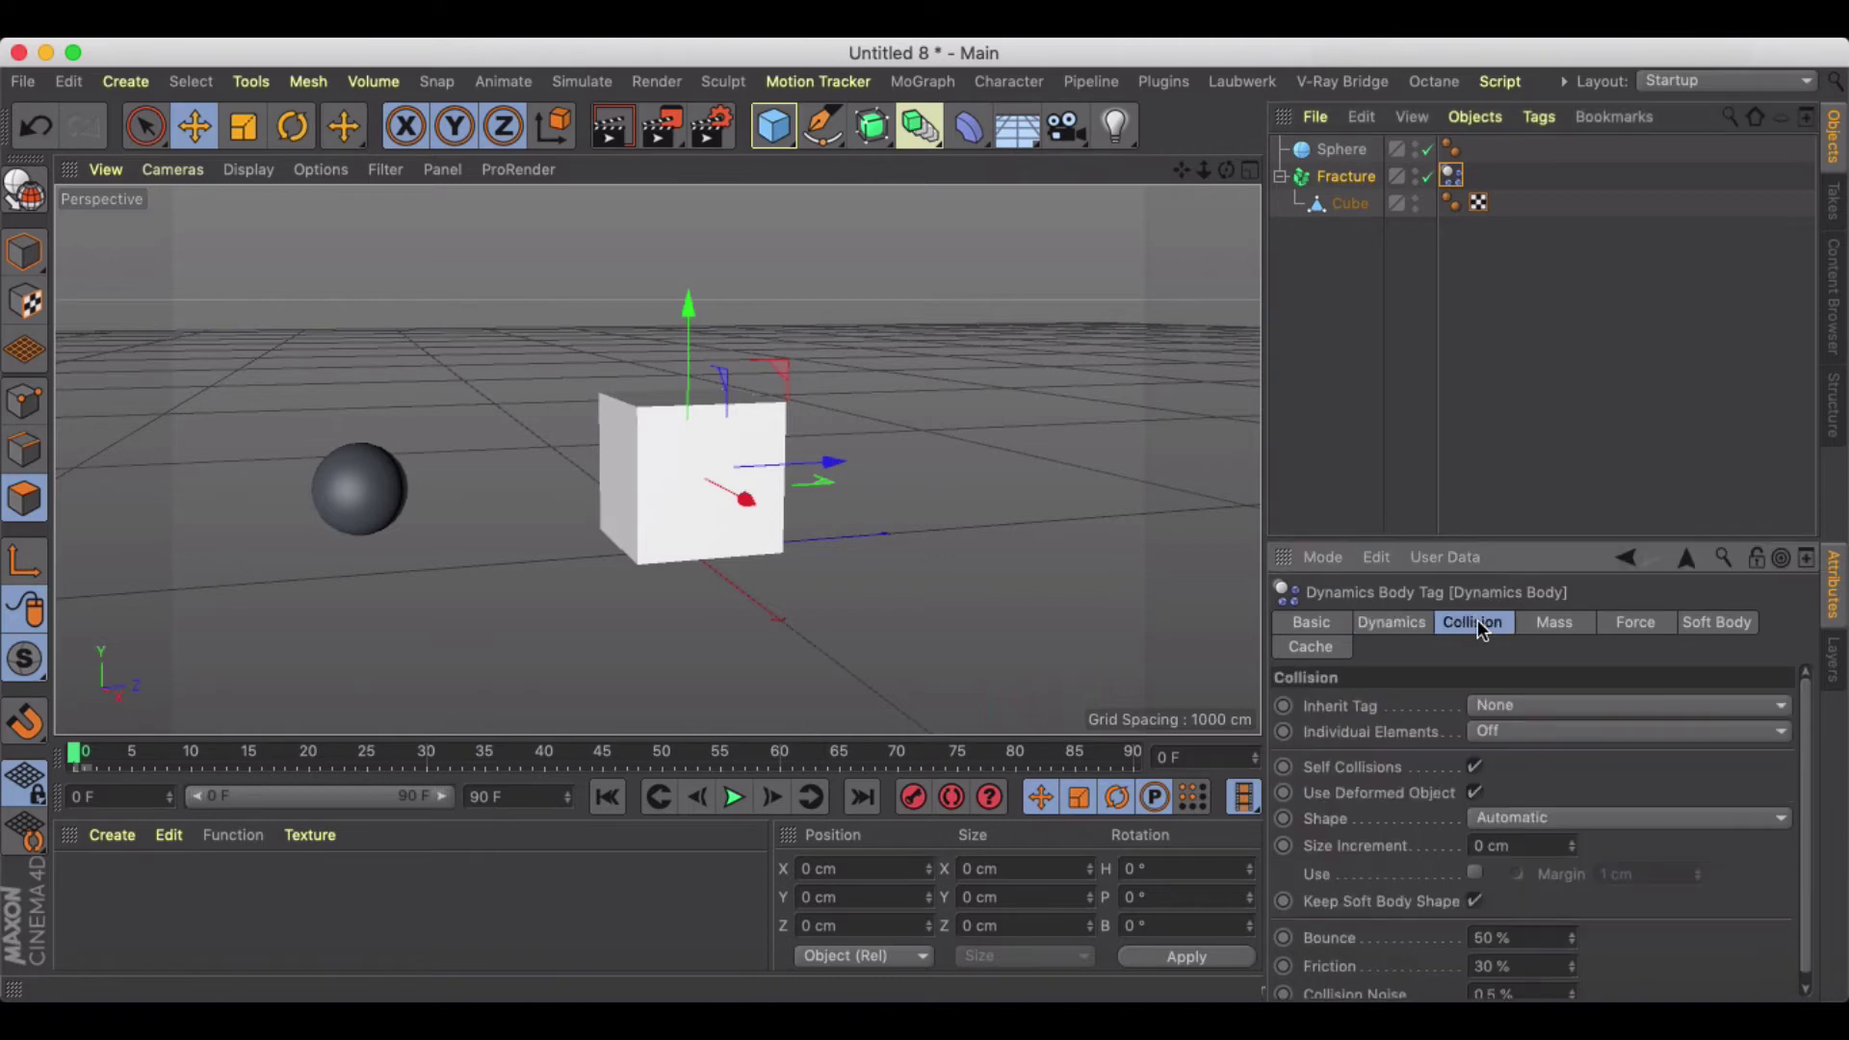
{"action": "left_click", "coordinate": [1509, 731]}
{"action": "left_click", "coordinate": [1524, 841]}
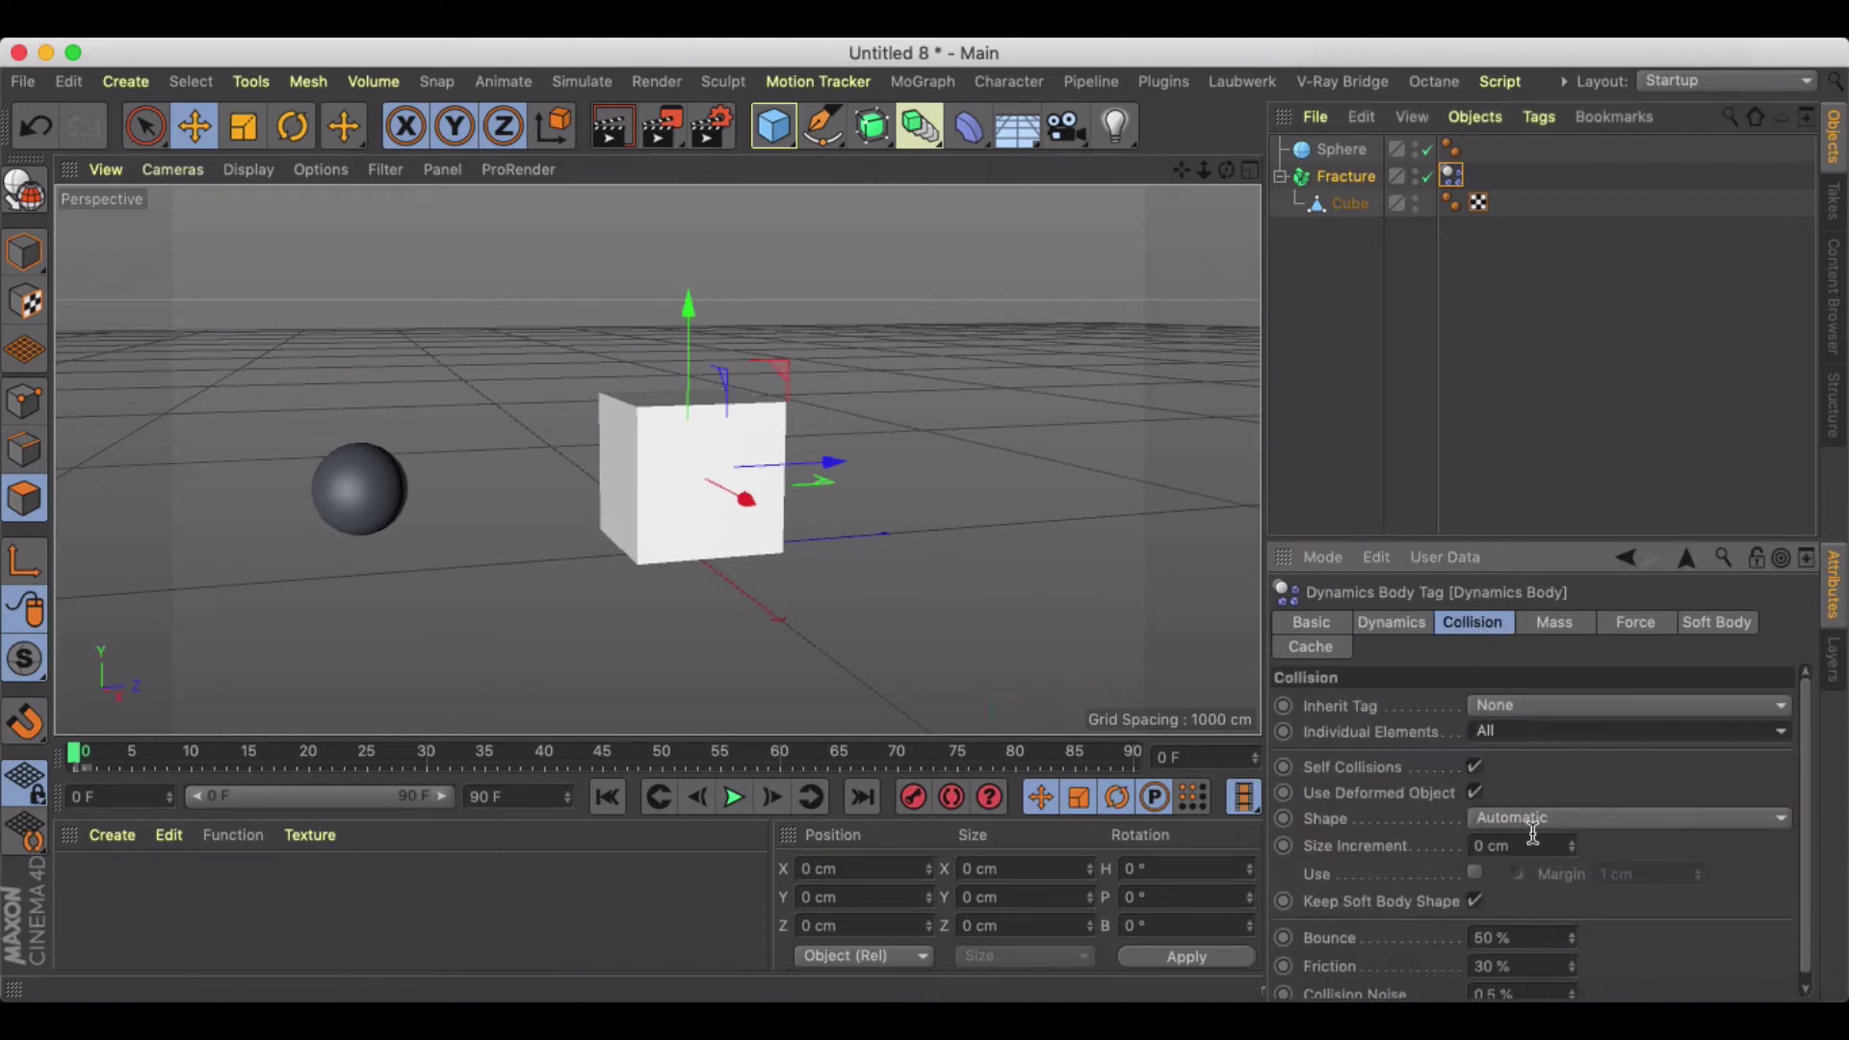
Play the animation to check how the sphere meets the cube, and rewind to frame 0
{"action": "left_click", "coordinate": [732, 797]}
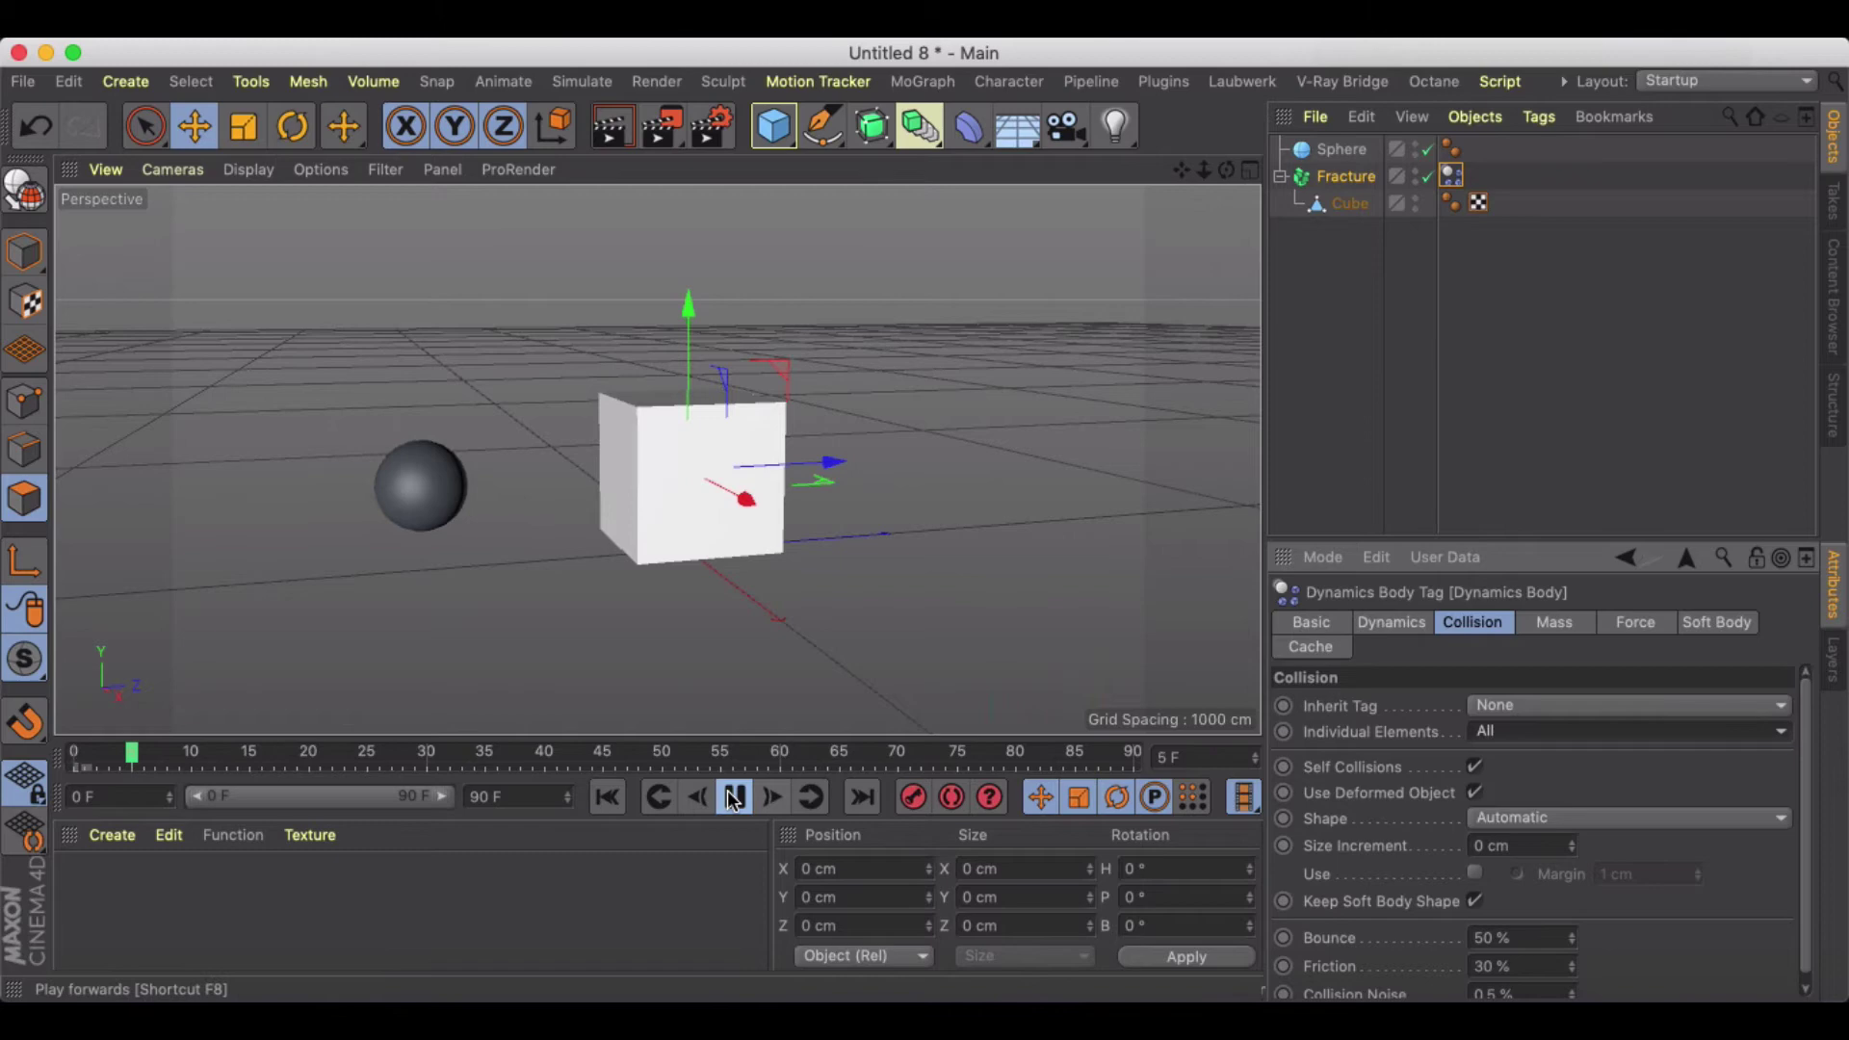
{"action": "left_click", "coordinate": [734, 799]}
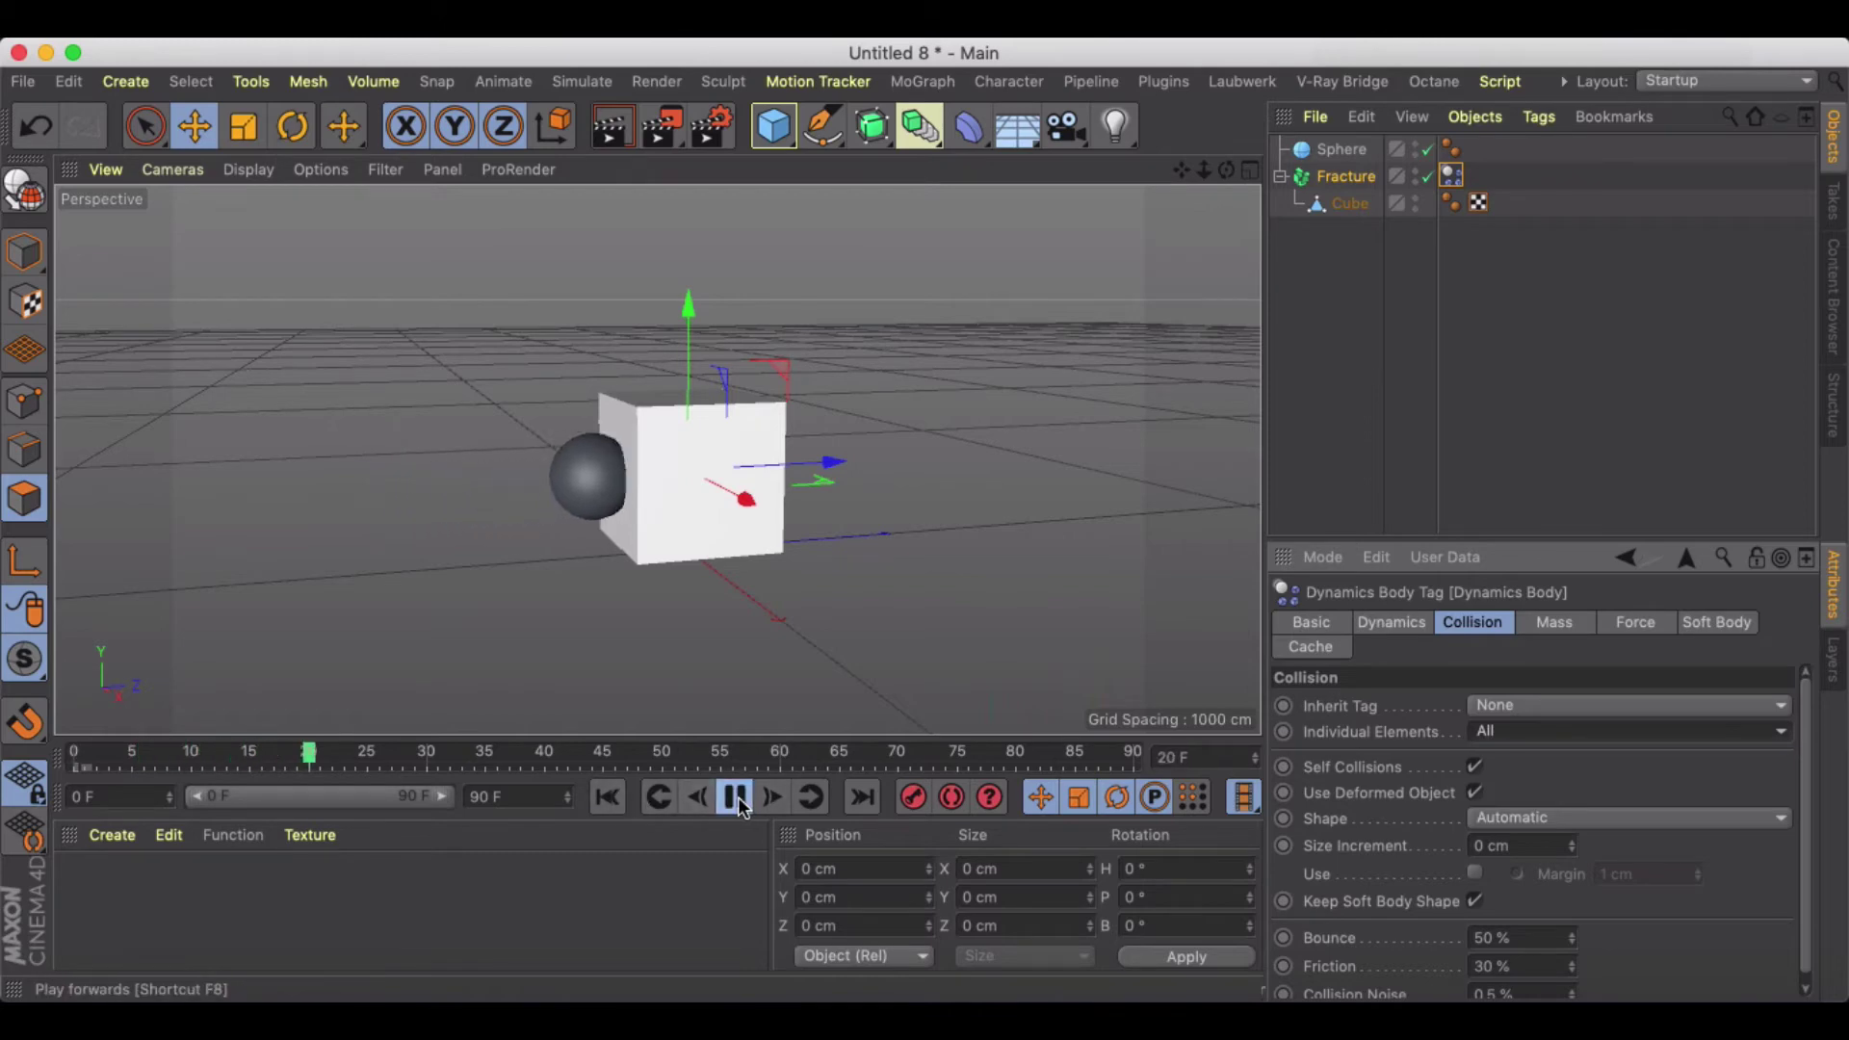
{"action": "left_click", "coordinate": [735, 799]}
{"action": "left_click", "coordinate": [607, 797]}
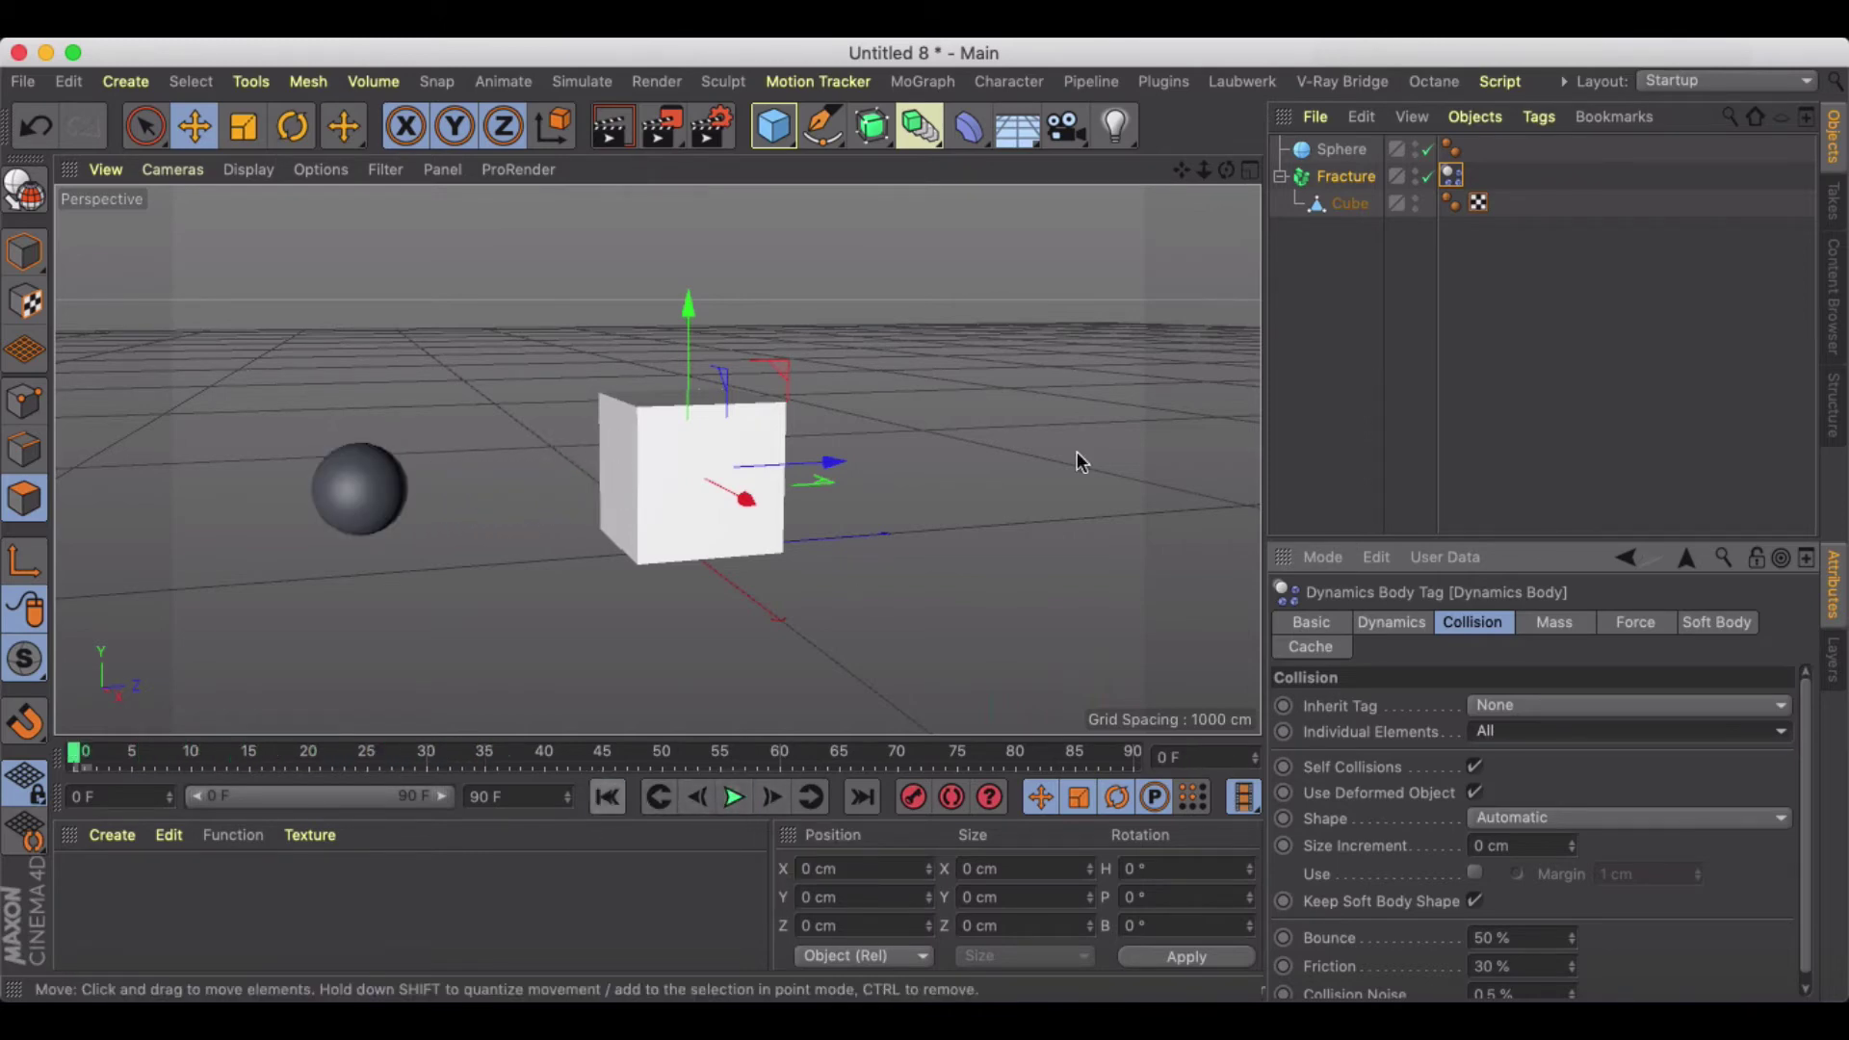
Add a Dynamics Body simulation tag to the sphere
{"action": "left_click", "coordinate": [1342, 150]}
{"action": "right_click", "coordinate": [1343, 147]}
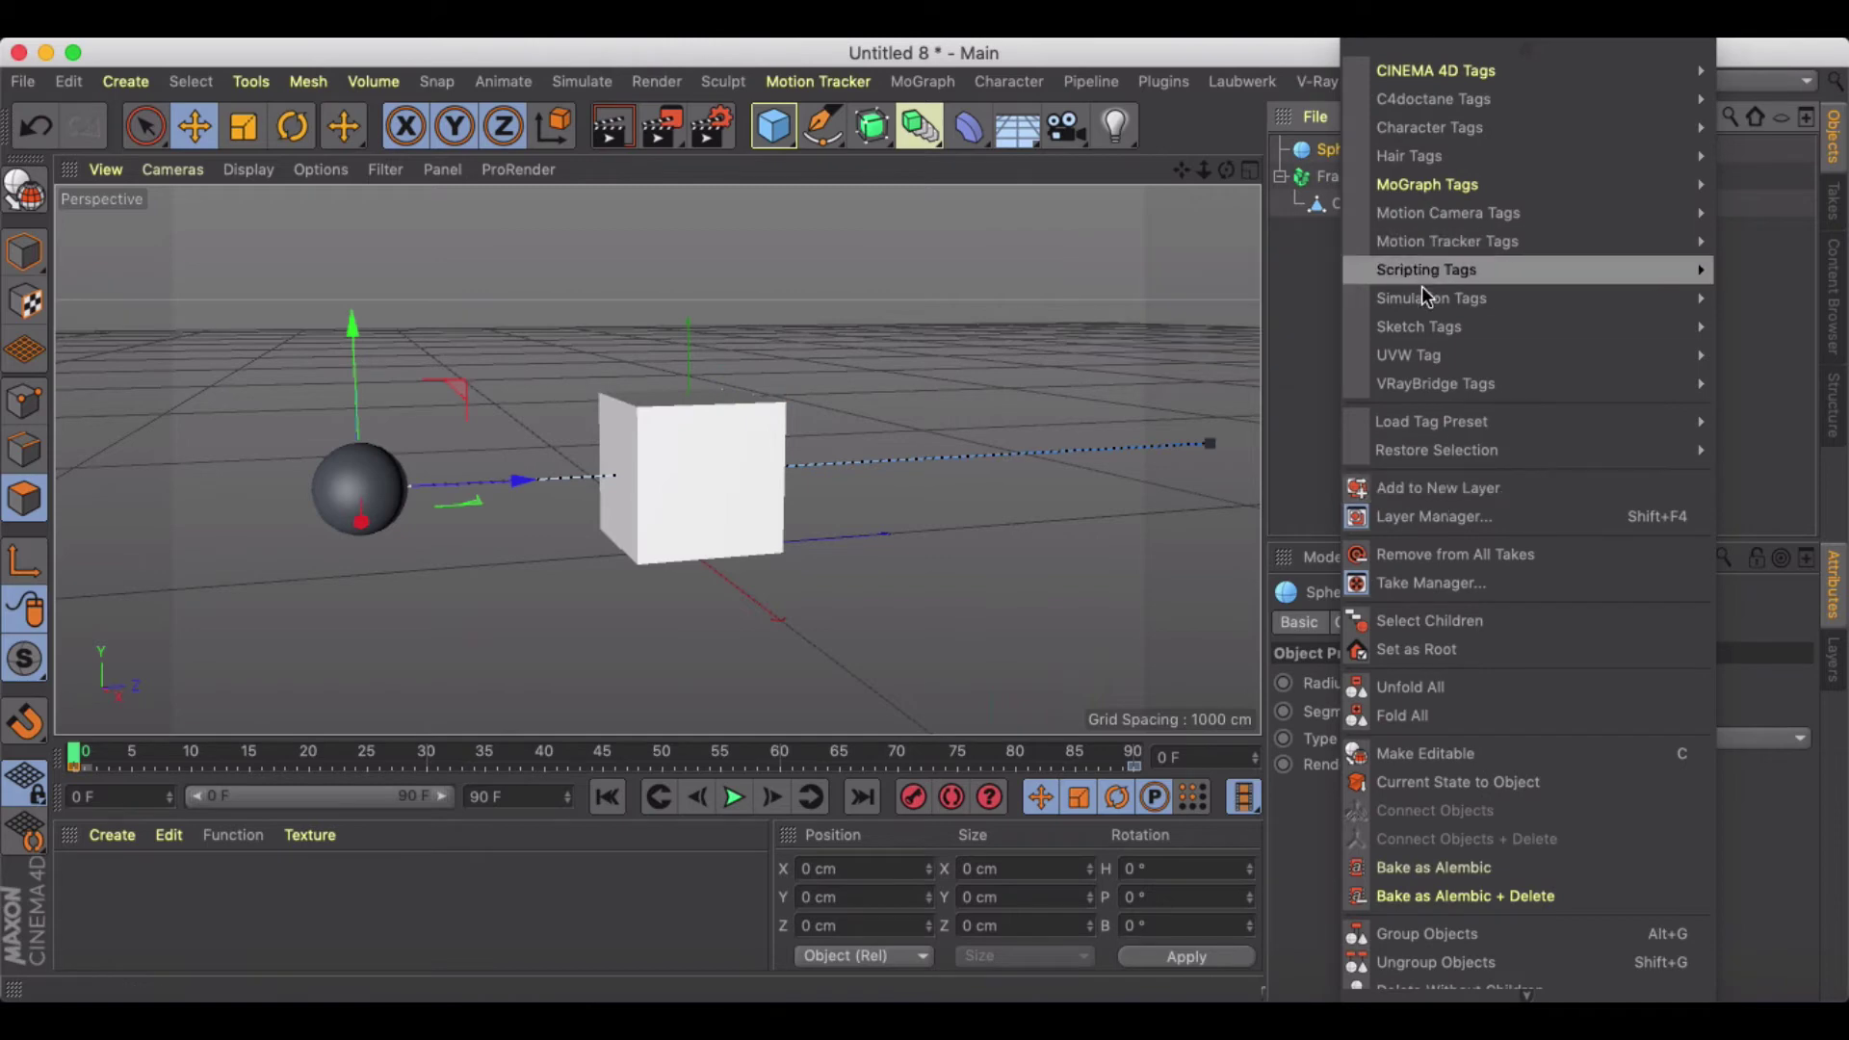
{"action": "mouse_move", "coordinate": [1423, 298]}
{"action": "left_click", "coordinate": [1281, 298]}
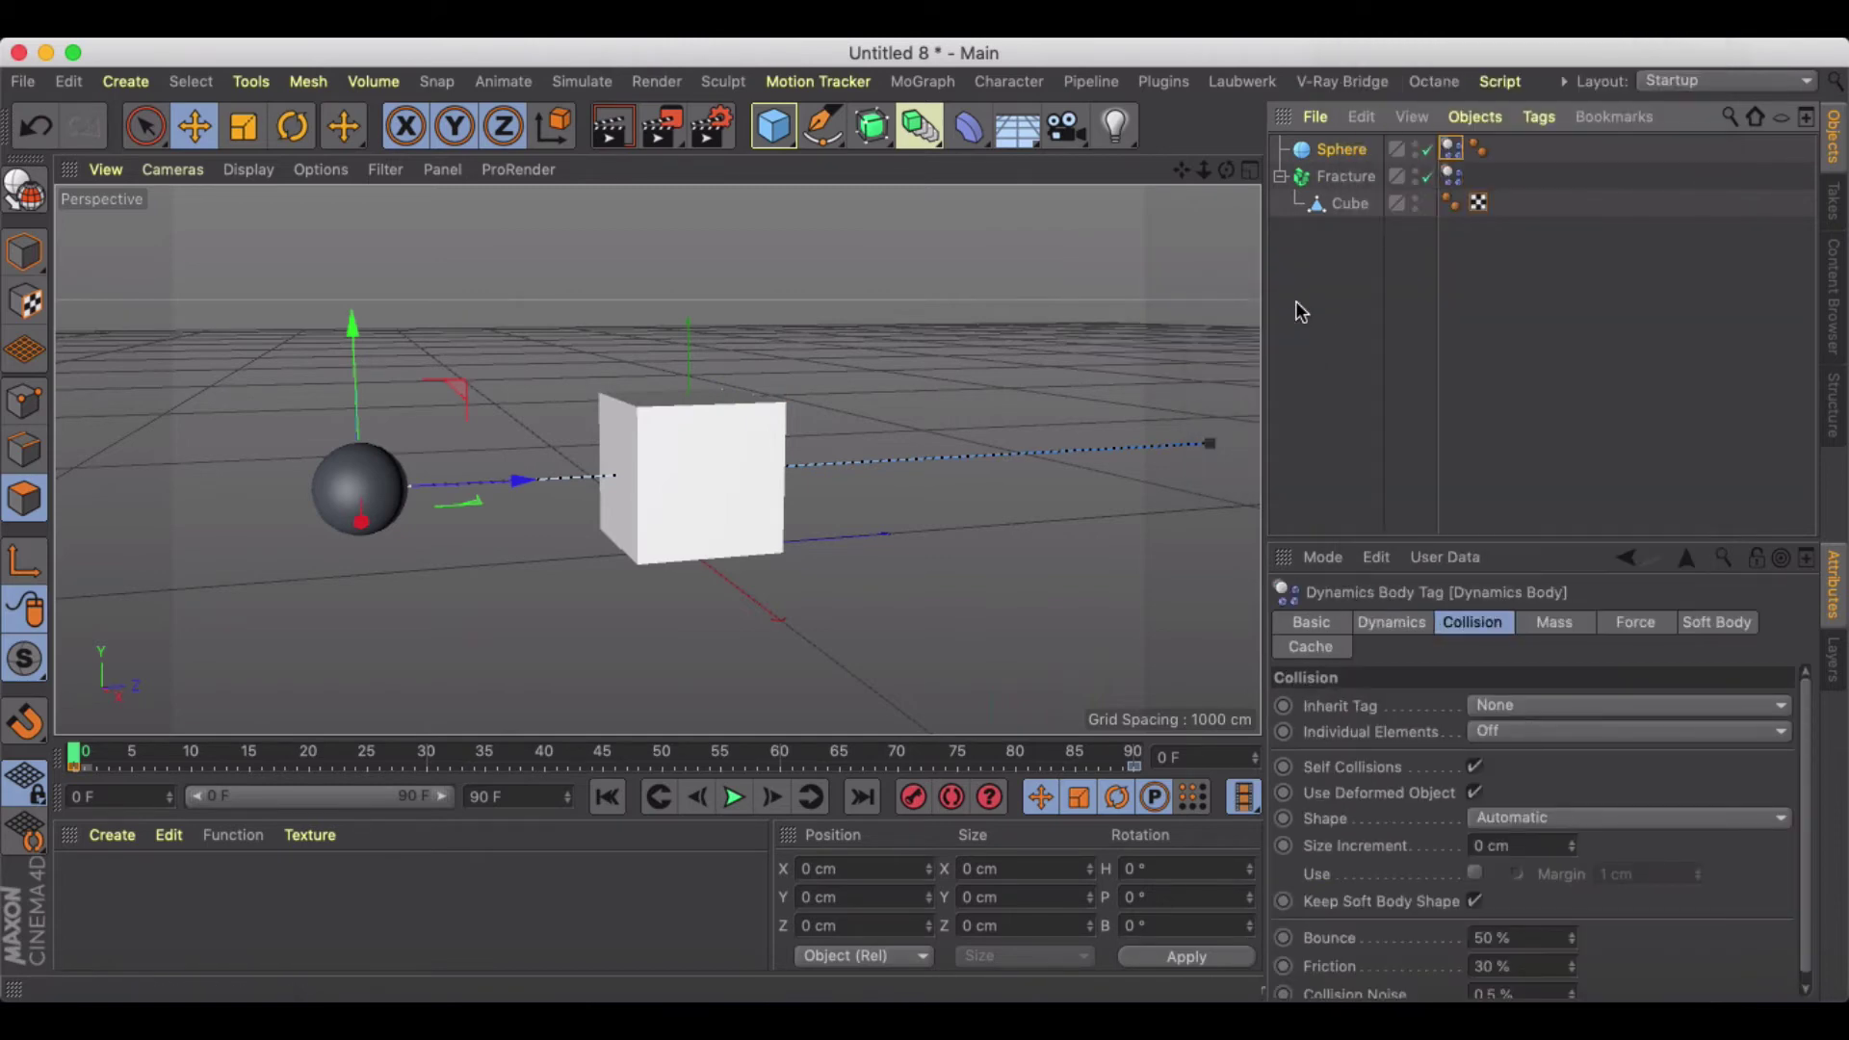
Play the simulation twice to watch the sphere's collision with the fractured cube, and rewind to the start
{"action": "left_click", "coordinate": [734, 797]}
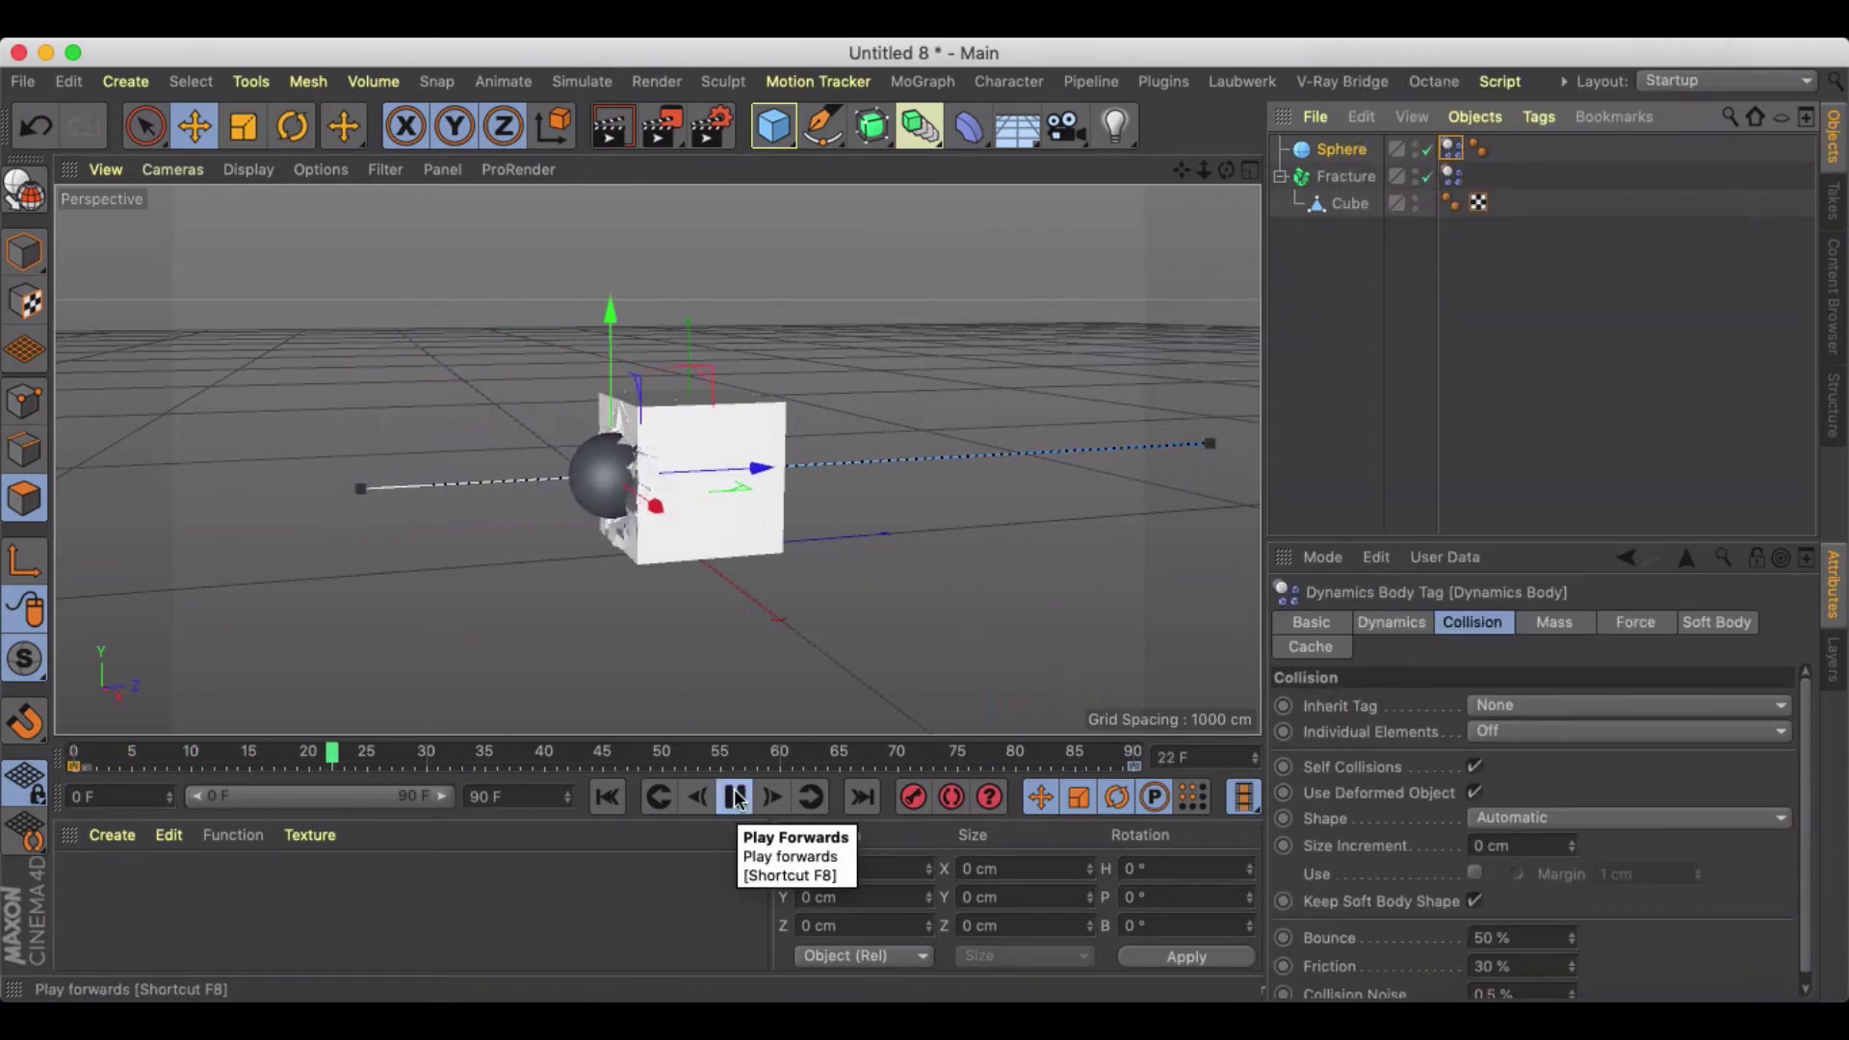
{"action": "key", "text": "F8"}
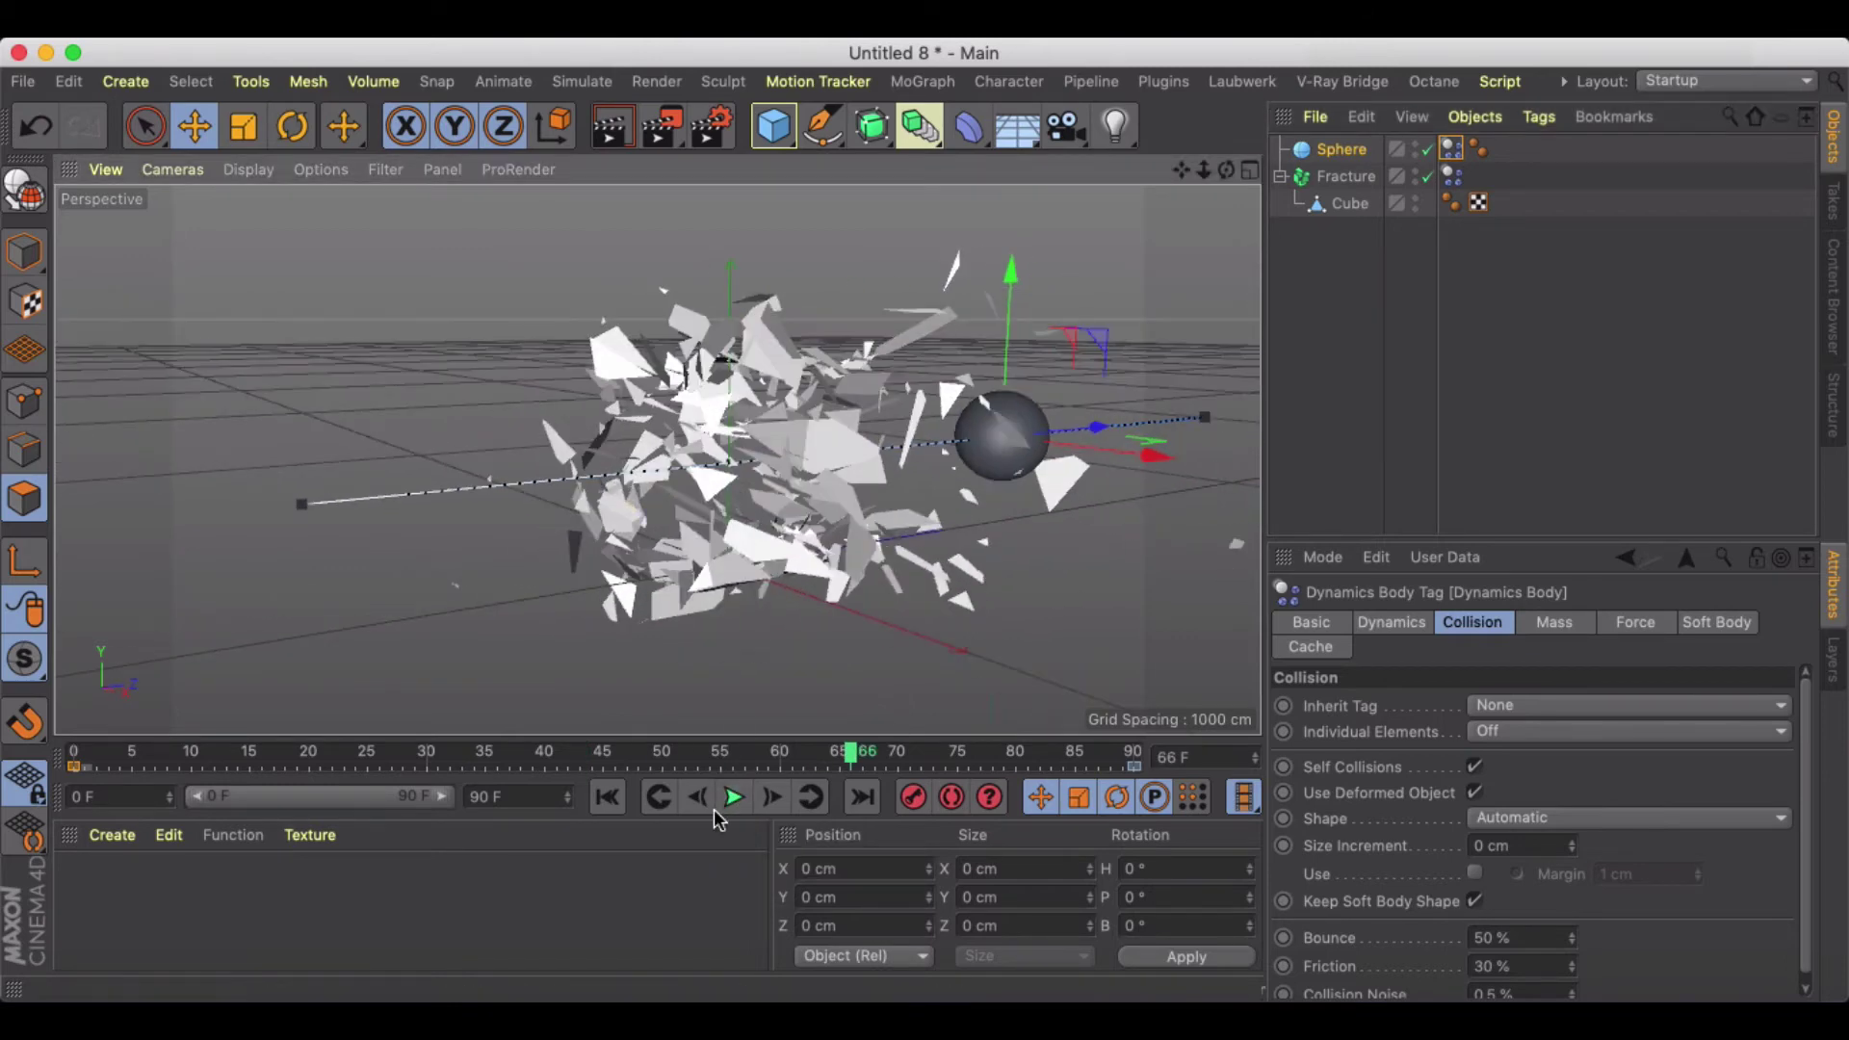
{"action": "left_click", "coordinate": [606, 797]}
{"action": "left_click", "coordinate": [731, 797]}
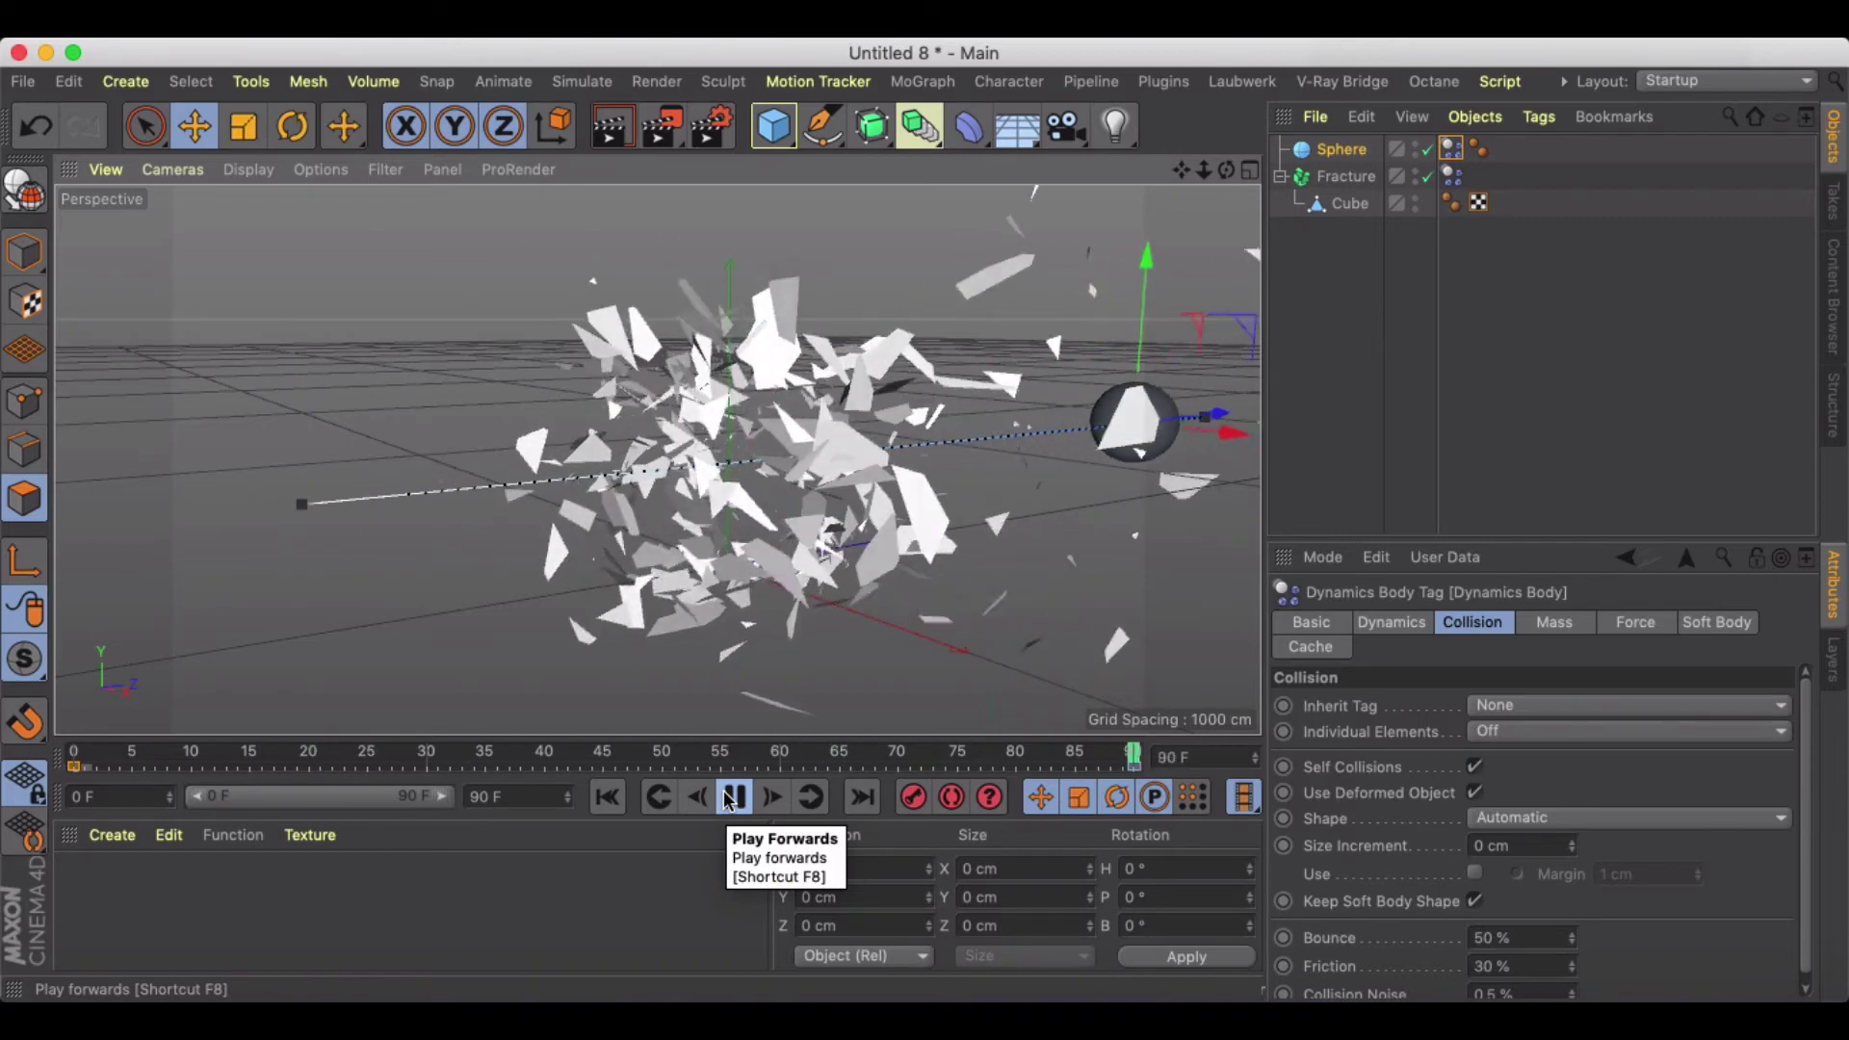
{"action": "left_click", "coordinate": [608, 796]}
Select the Fracture object, replay the collision to frame 41, examine the shards up close and rewind to frame 0
{"action": "left_click", "coordinate": [1344, 176]}
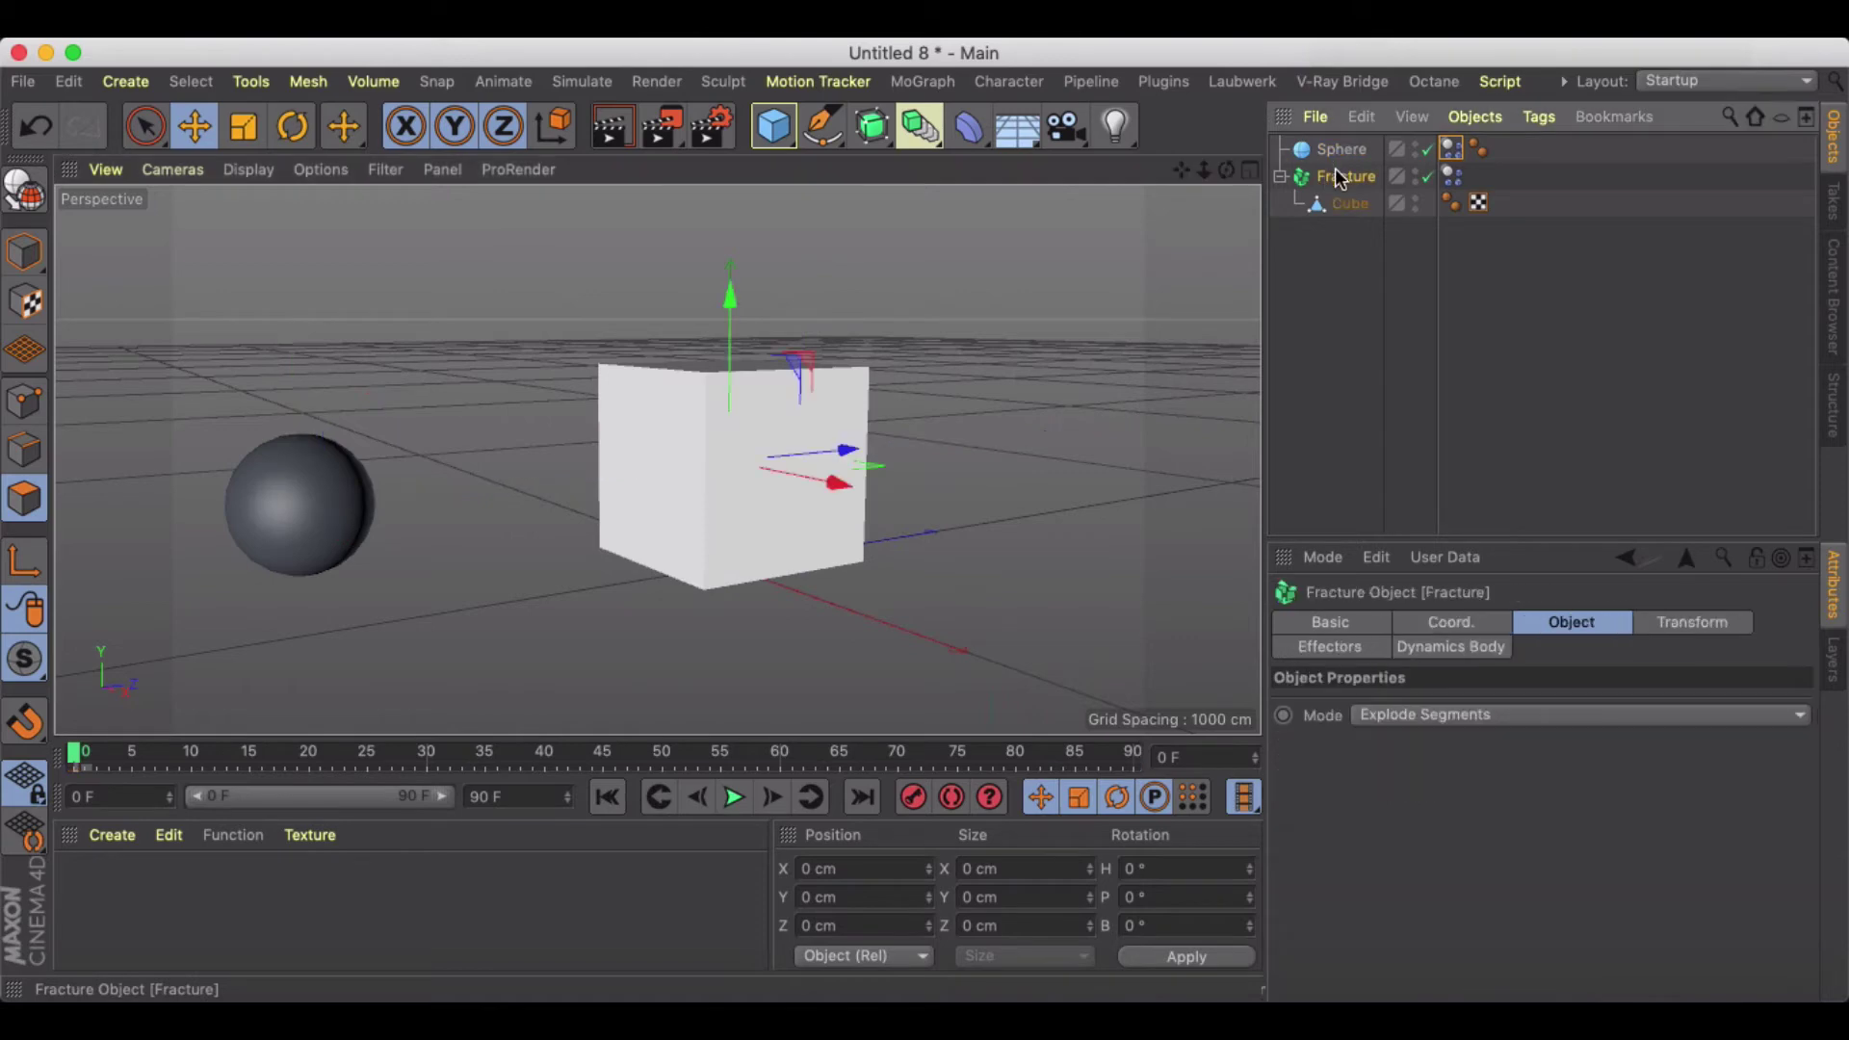
{"action": "left_click", "coordinate": [734, 796]}
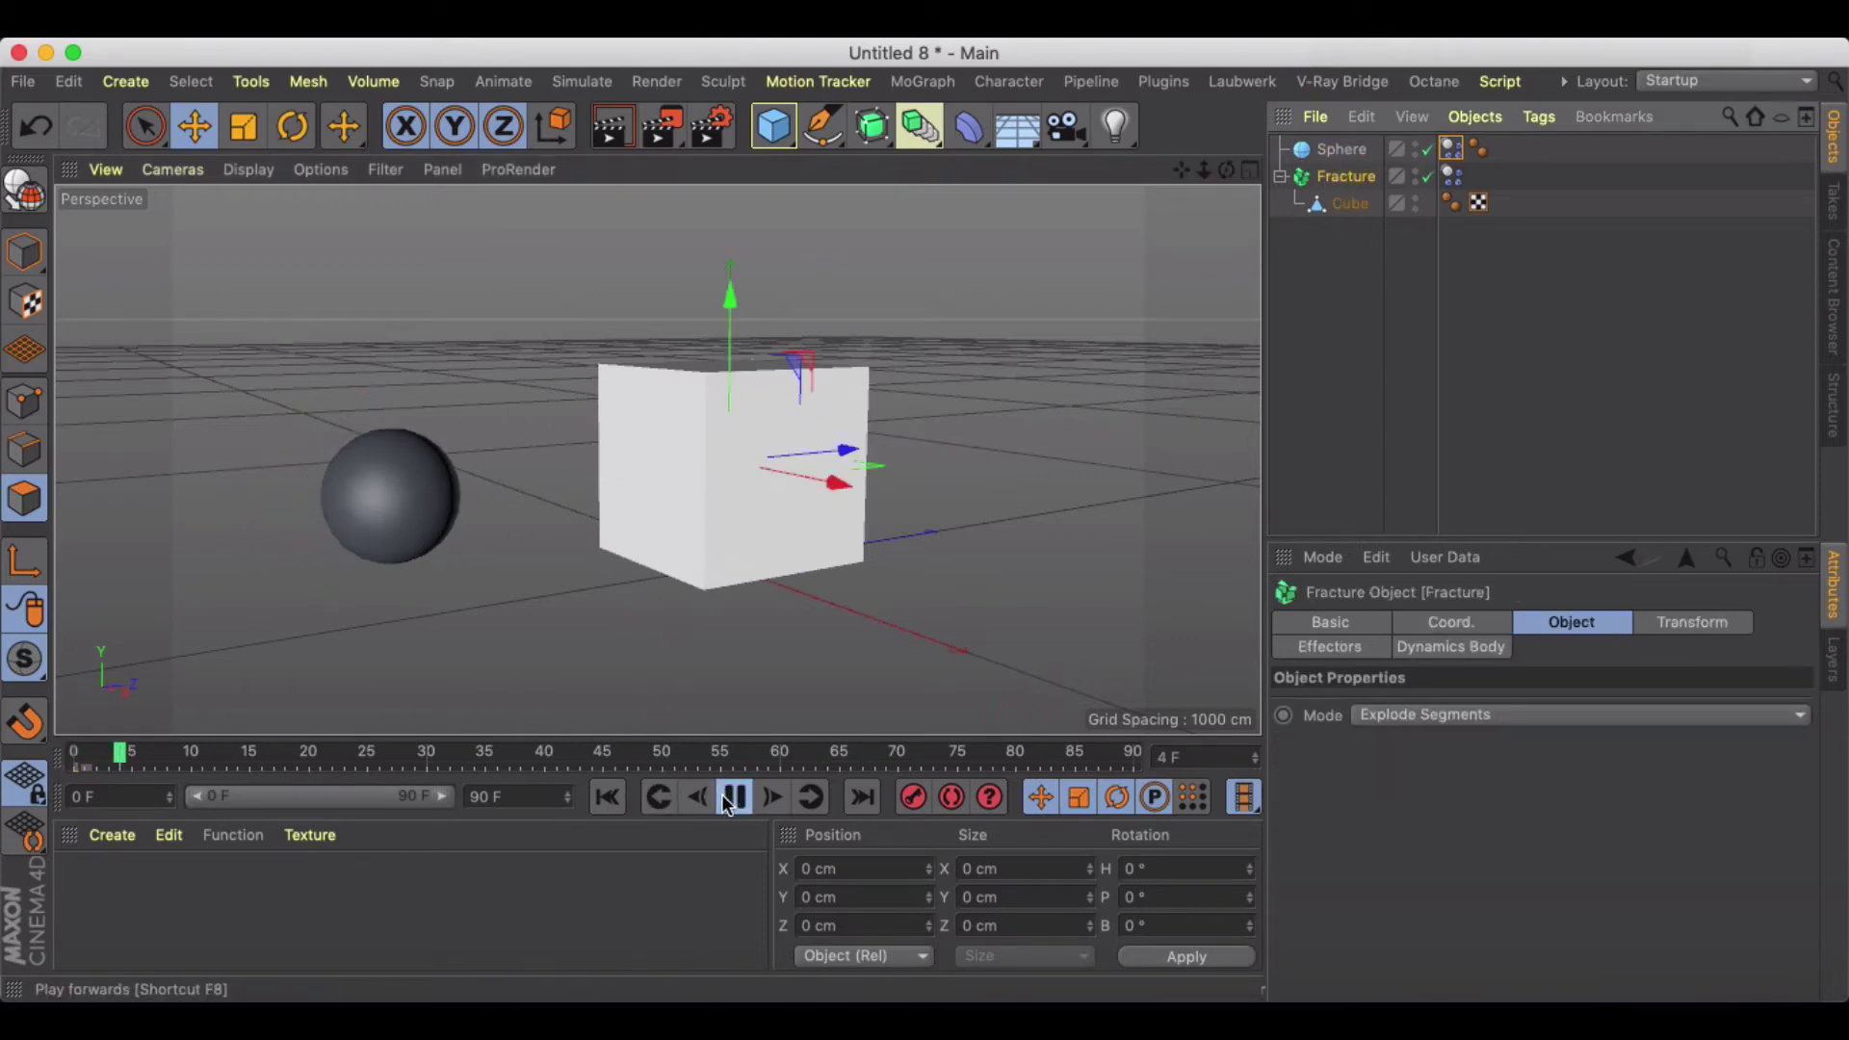
{"action": "left_click", "coordinate": [734, 796]}
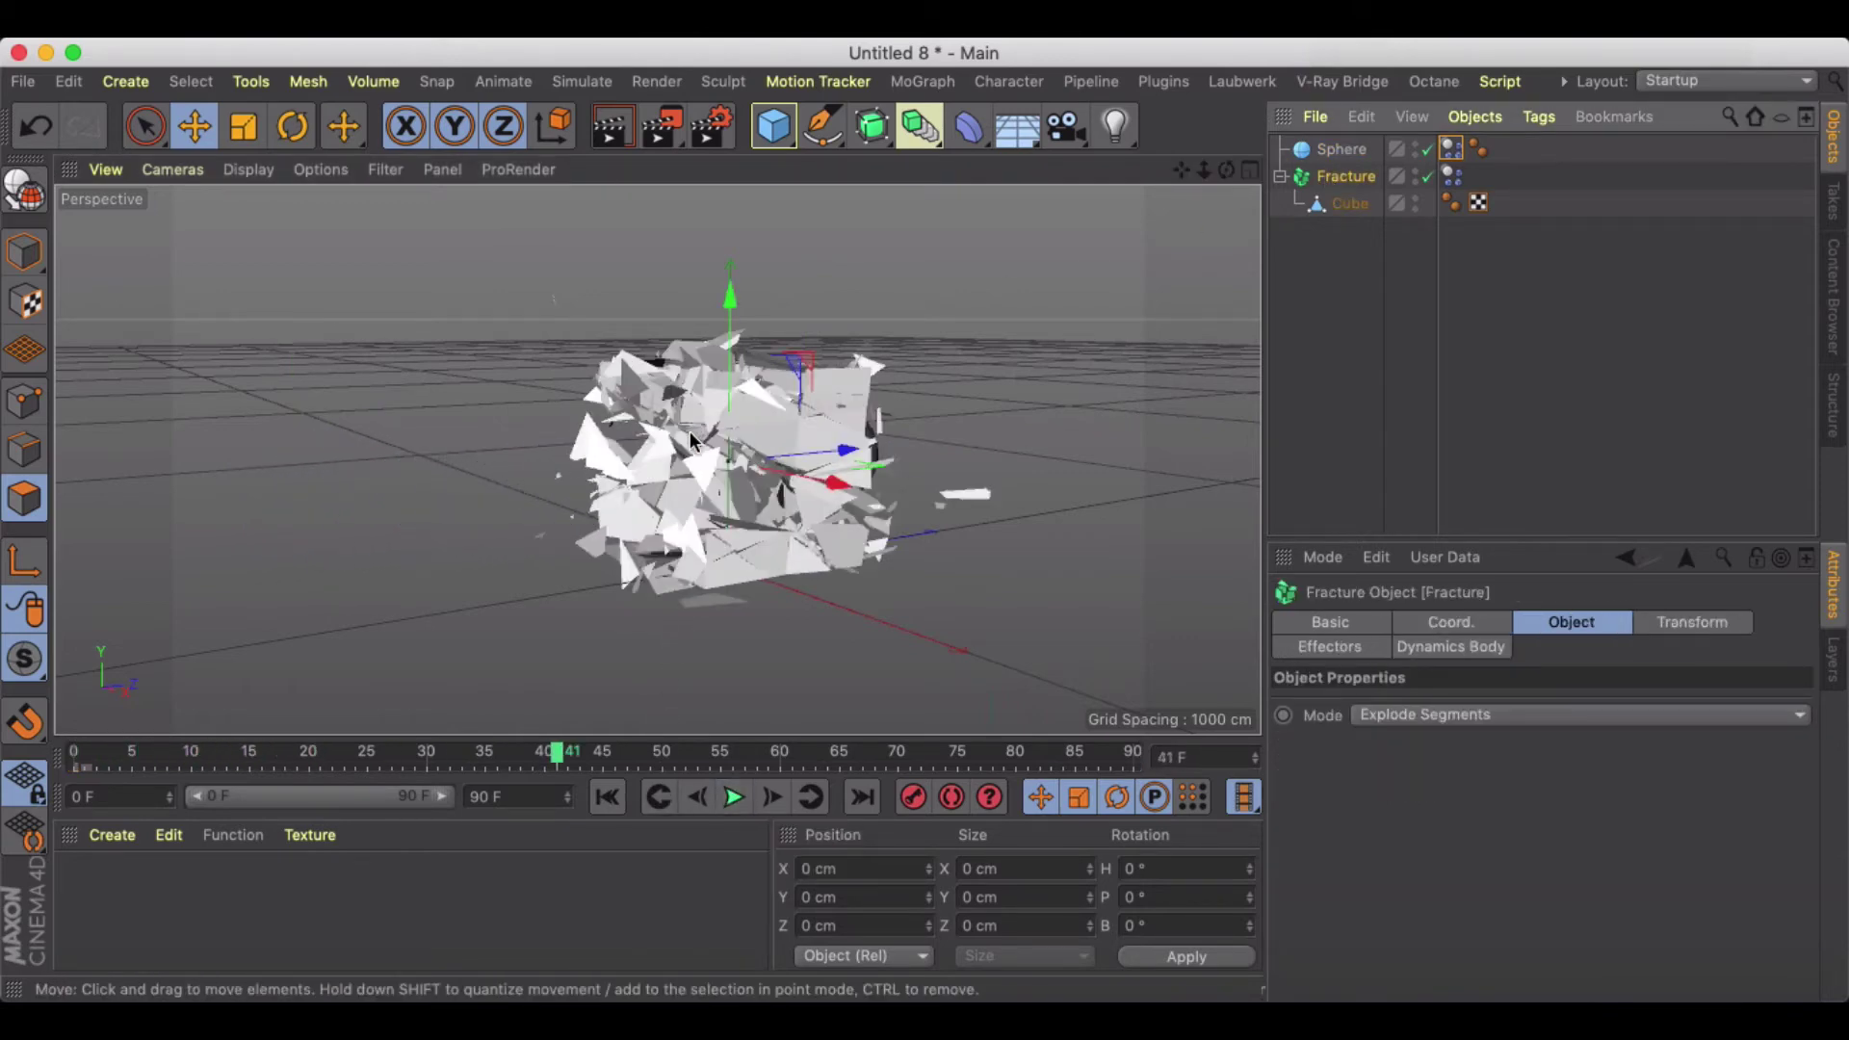
{"action": "scroll", "coordinate": [691, 441], "scroll_direction": "up", "scroll_amount": 5}
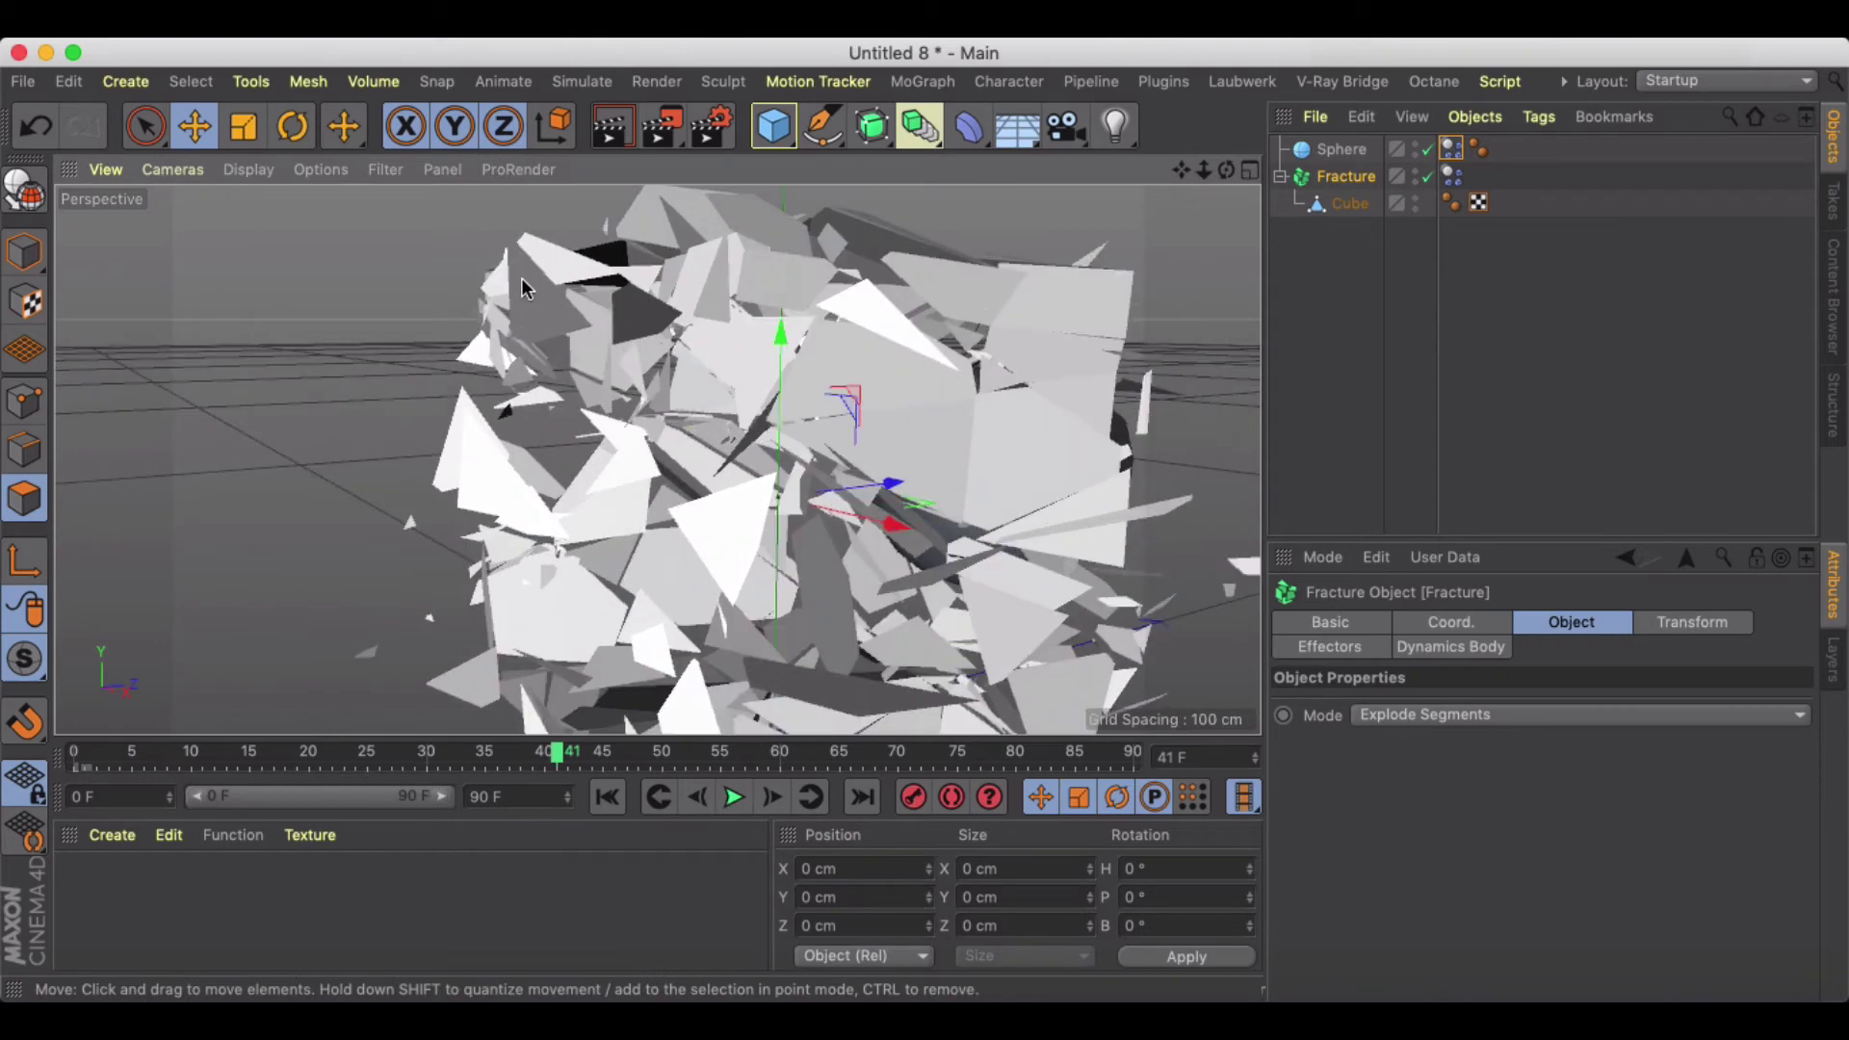
{"action": "scroll", "coordinate": [682, 443], "scroll_direction": "down", "scroll_amount": 5}
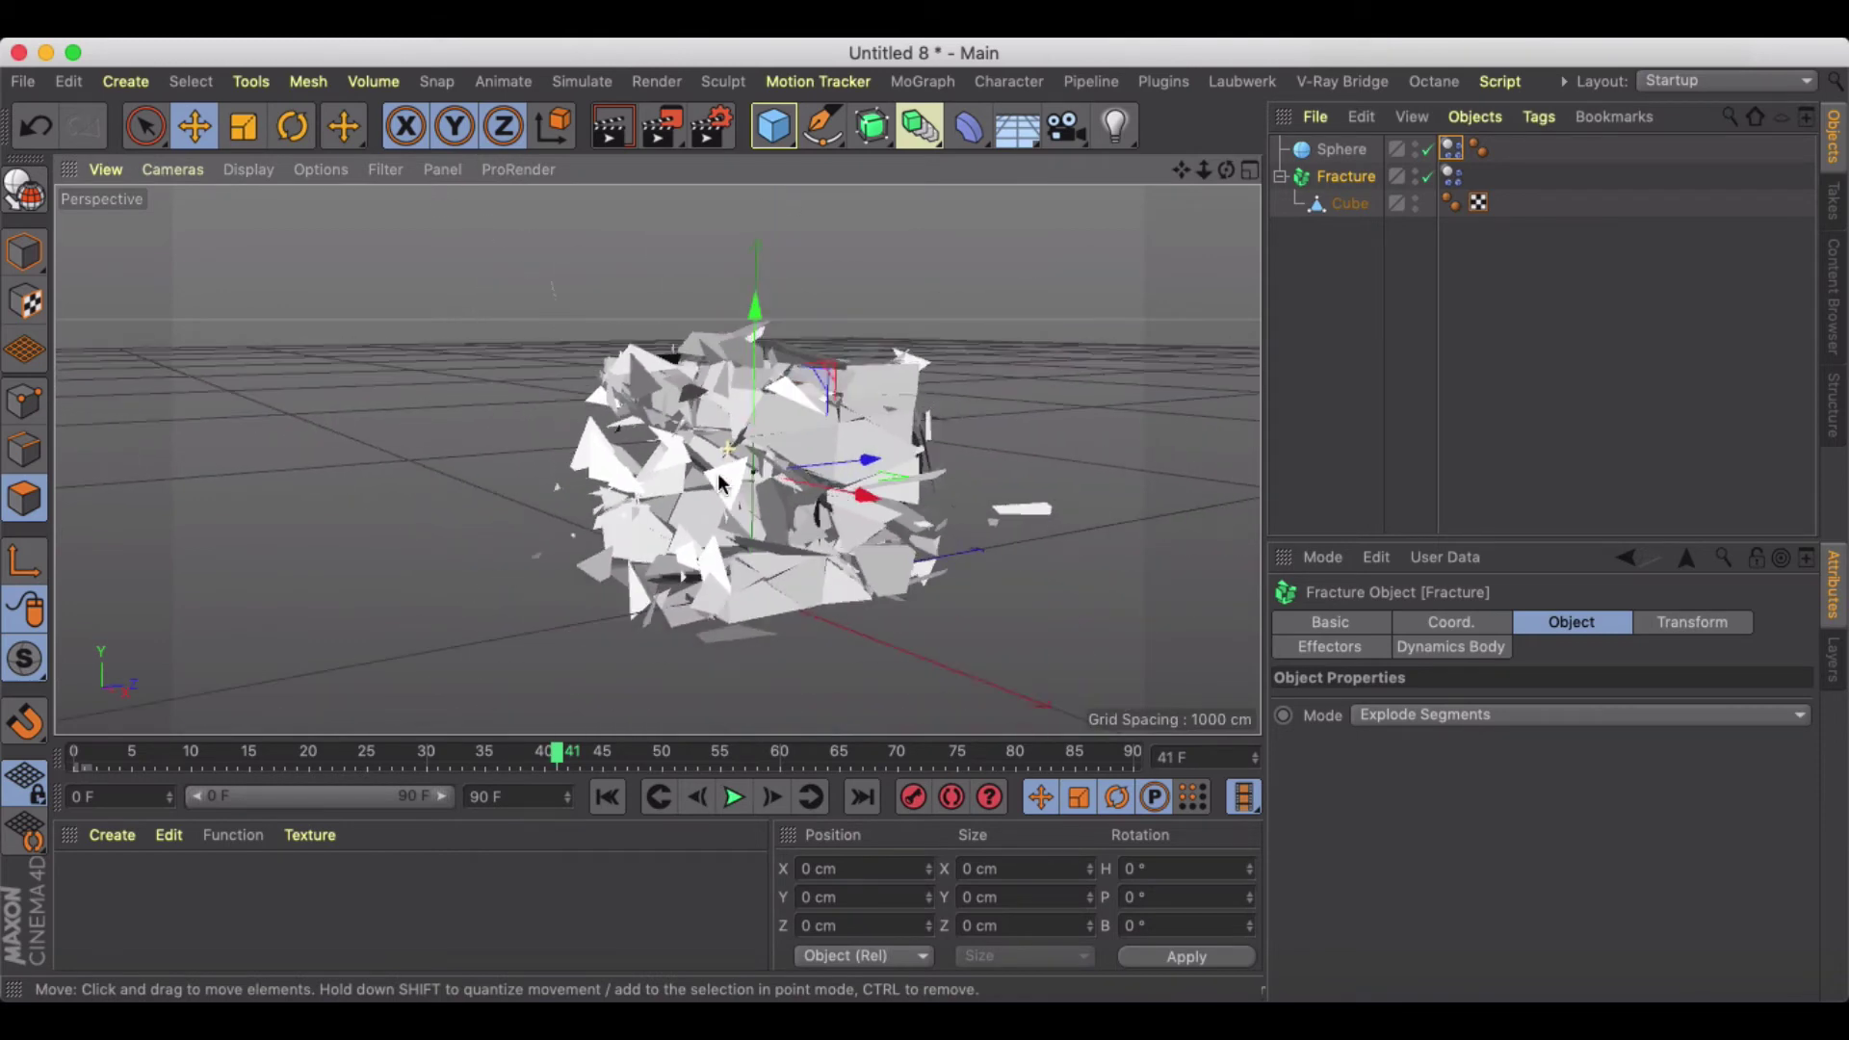
{"action": "left_click", "coordinate": [597, 797]}
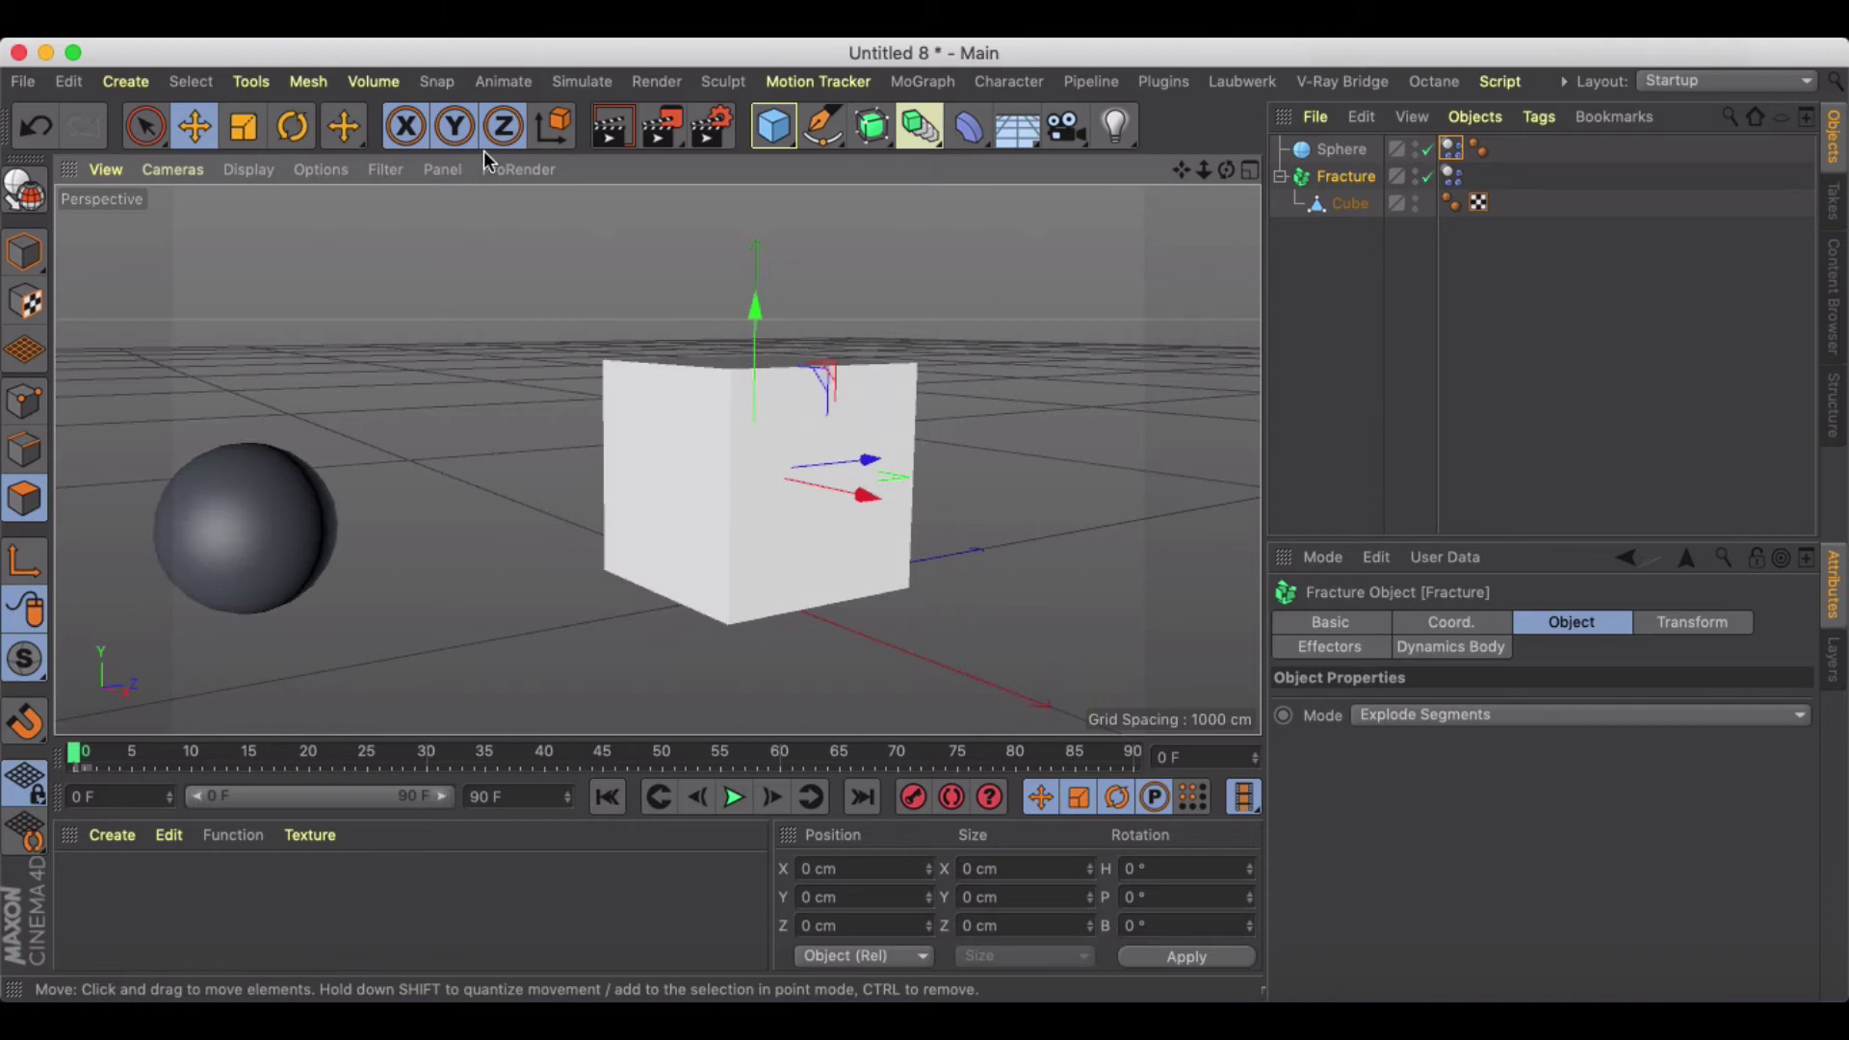
Add a Cloth Surface as the parent of the Fracture object and set its thickness to 2 cm
{"action": "left_click", "coordinate": [581, 81]}
{"action": "mouse_move", "coordinate": [625, 119]}
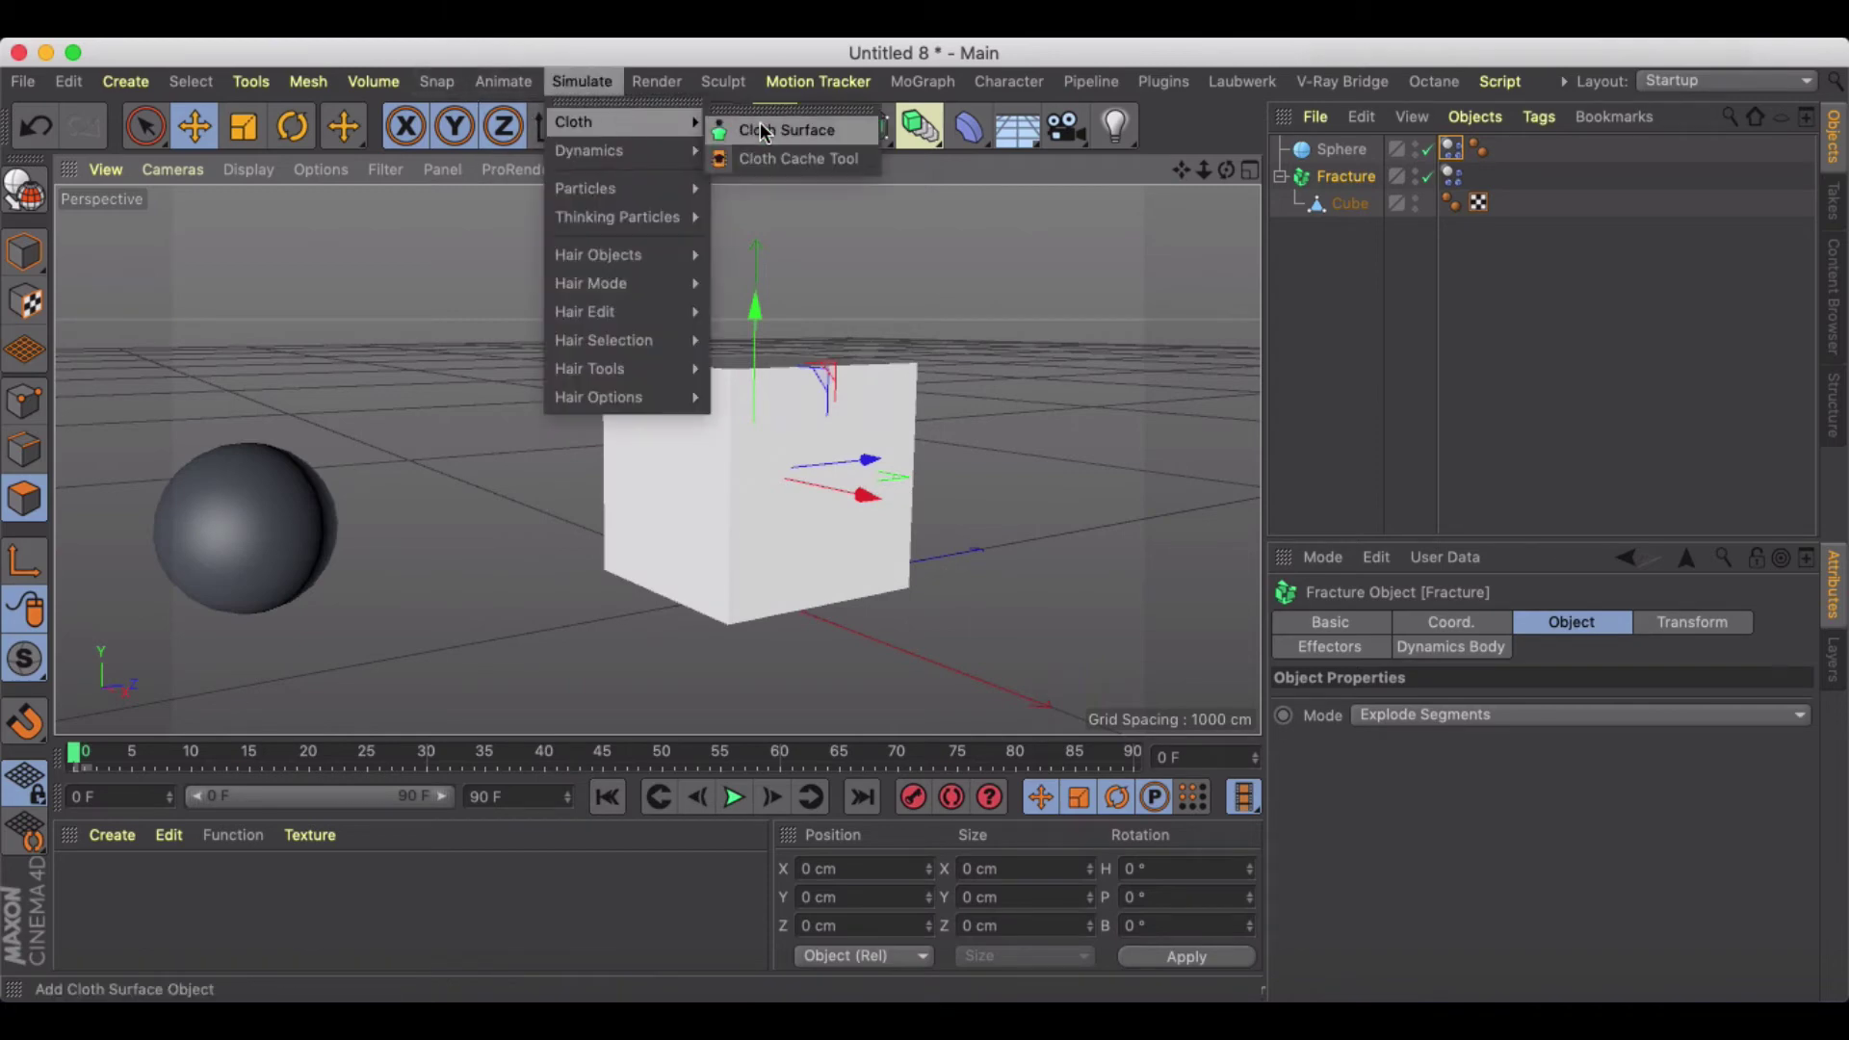
{"action": "left_click", "coordinate": [766, 129]}
{"action": "left_click_drag", "start_coordinate": [1364, 205], "coordinate": [1357, 144]}
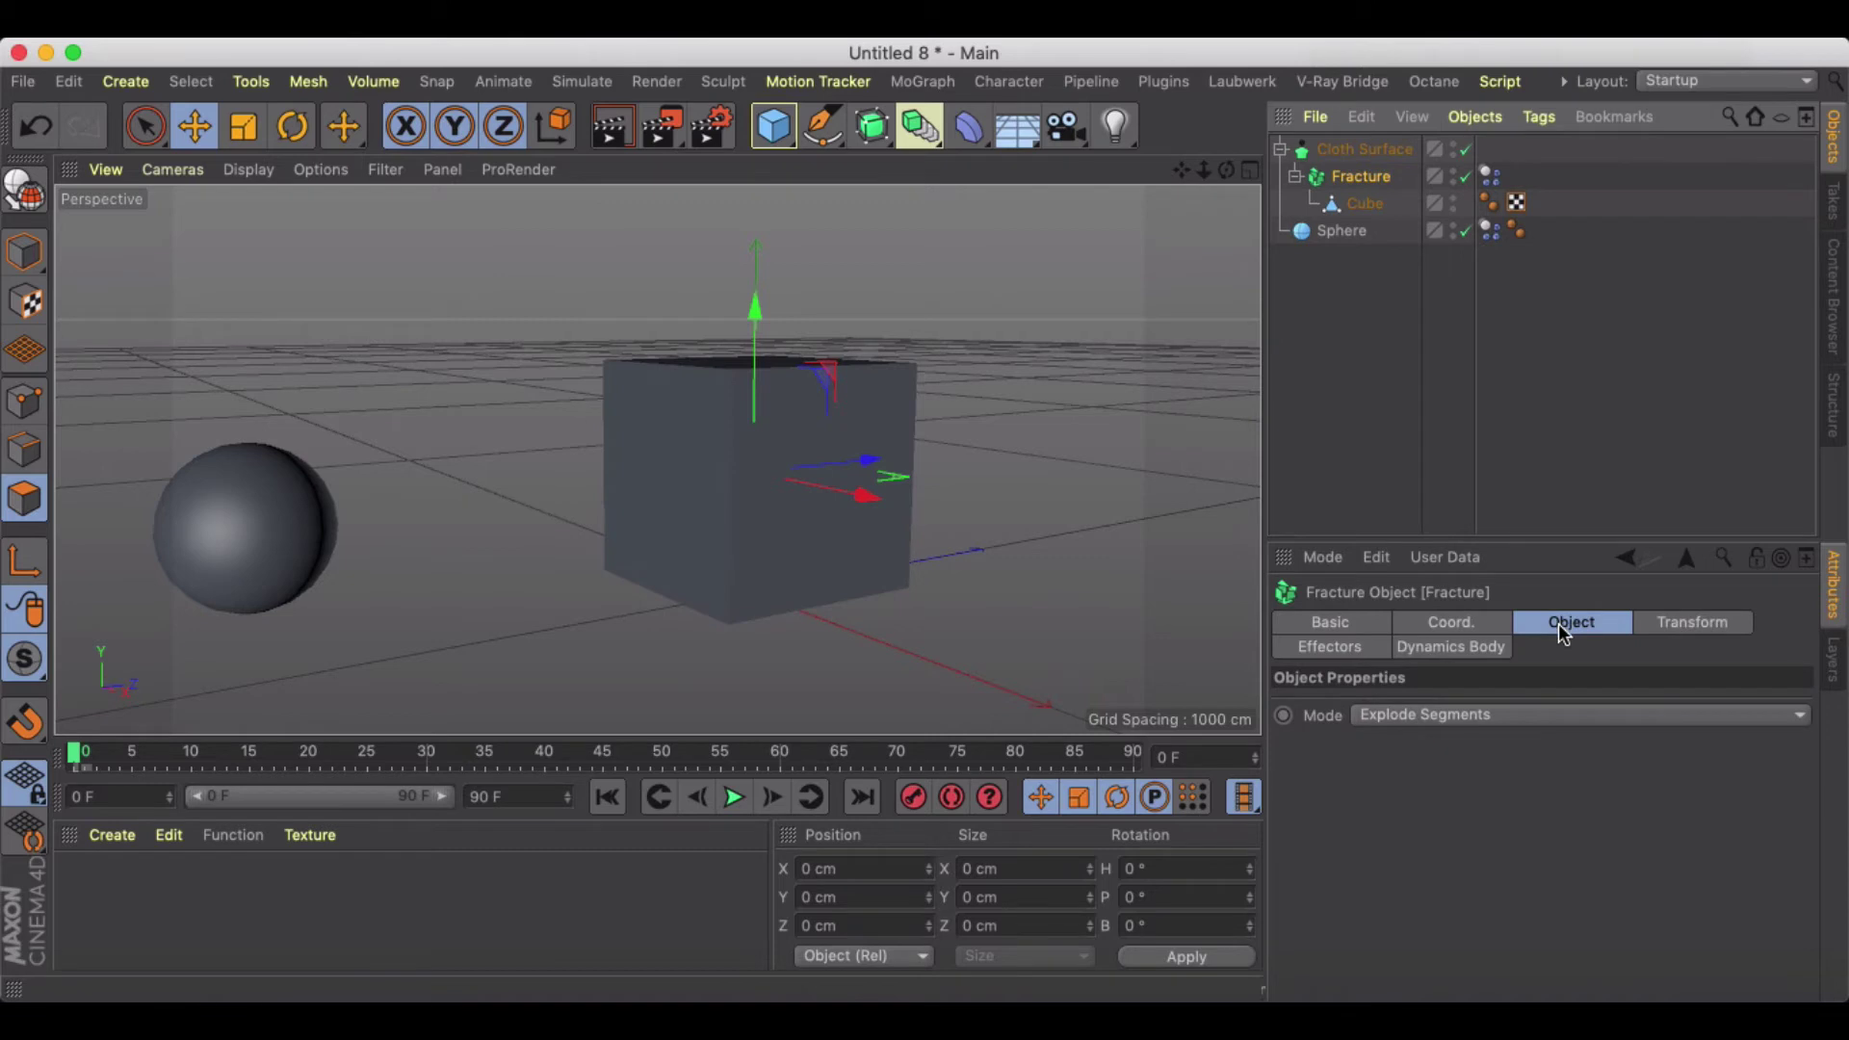
{"action": "left_click", "coordinate": [1377, 148]}
{"action": "left_click_drag", "start_coordinate": [1498, 737], "coordinate": [1500, 738]}
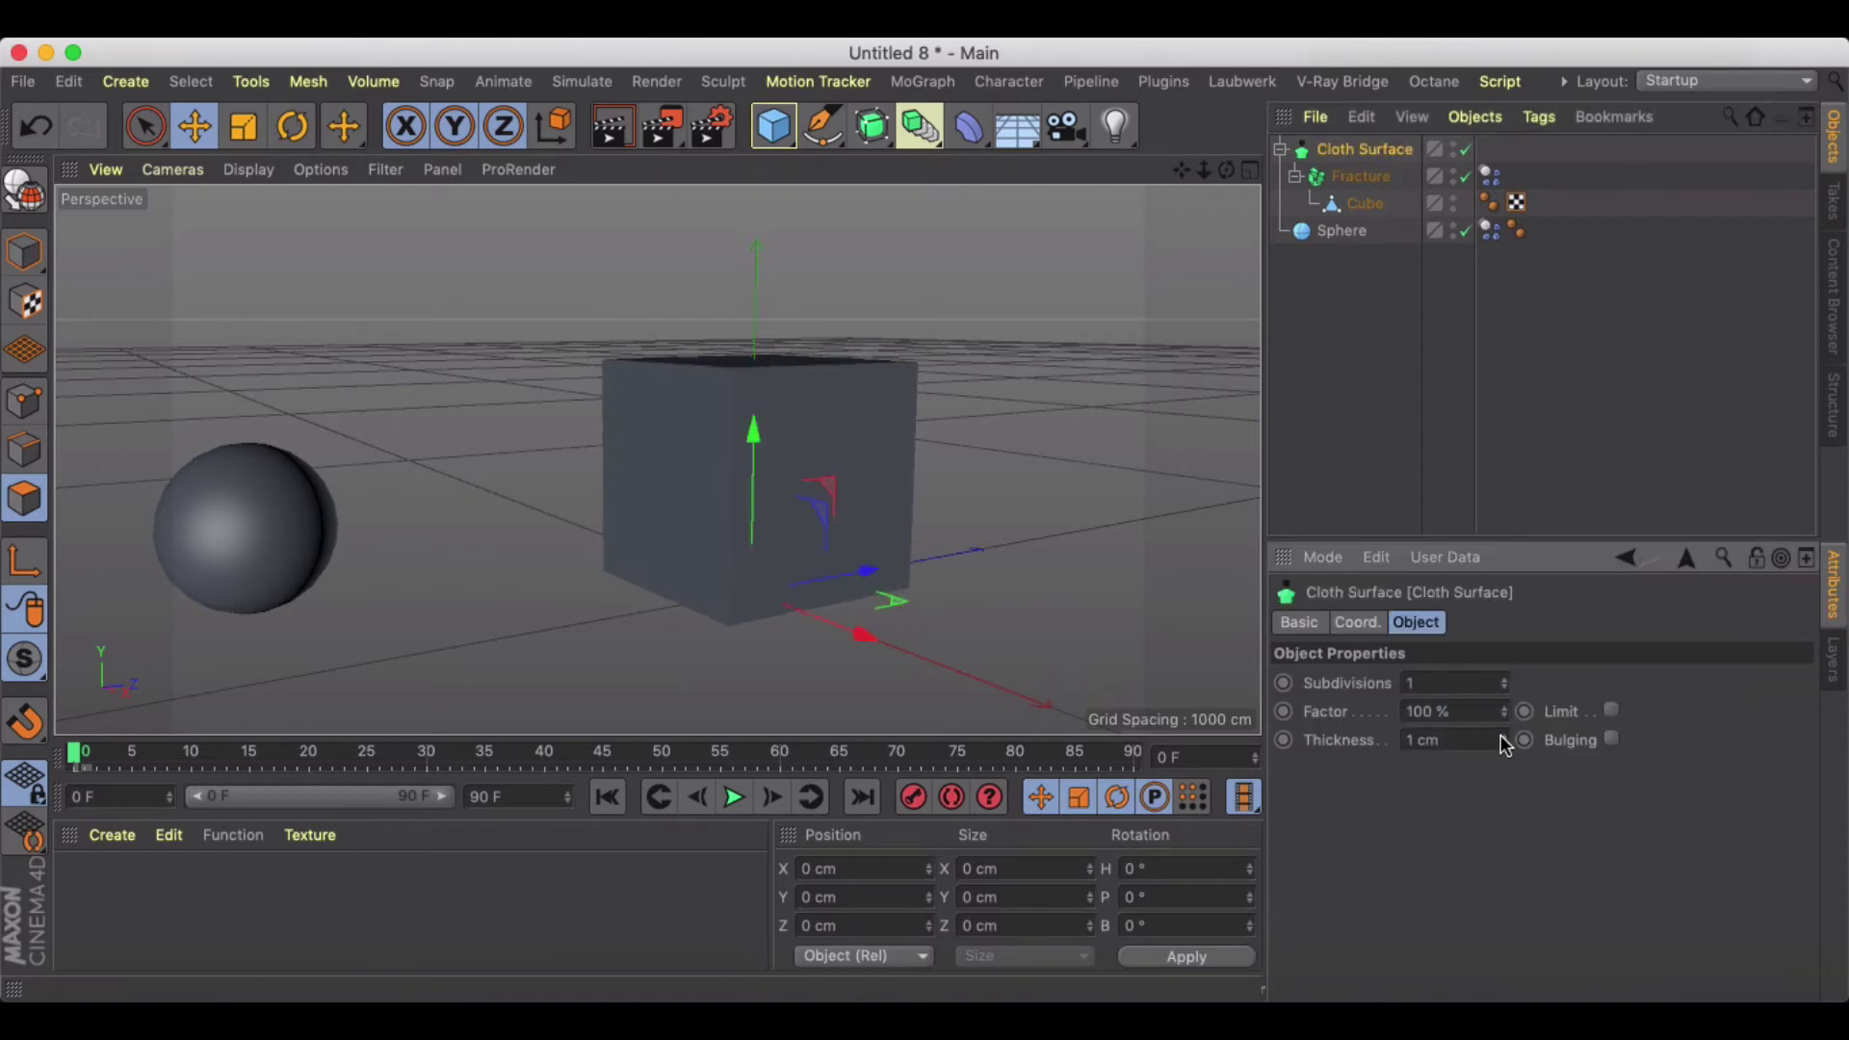
Play the collision to frame 33, examine the thickened shards up close and rewind to frame 0
{"action": "left_click", "coordinate": [735, 797]}
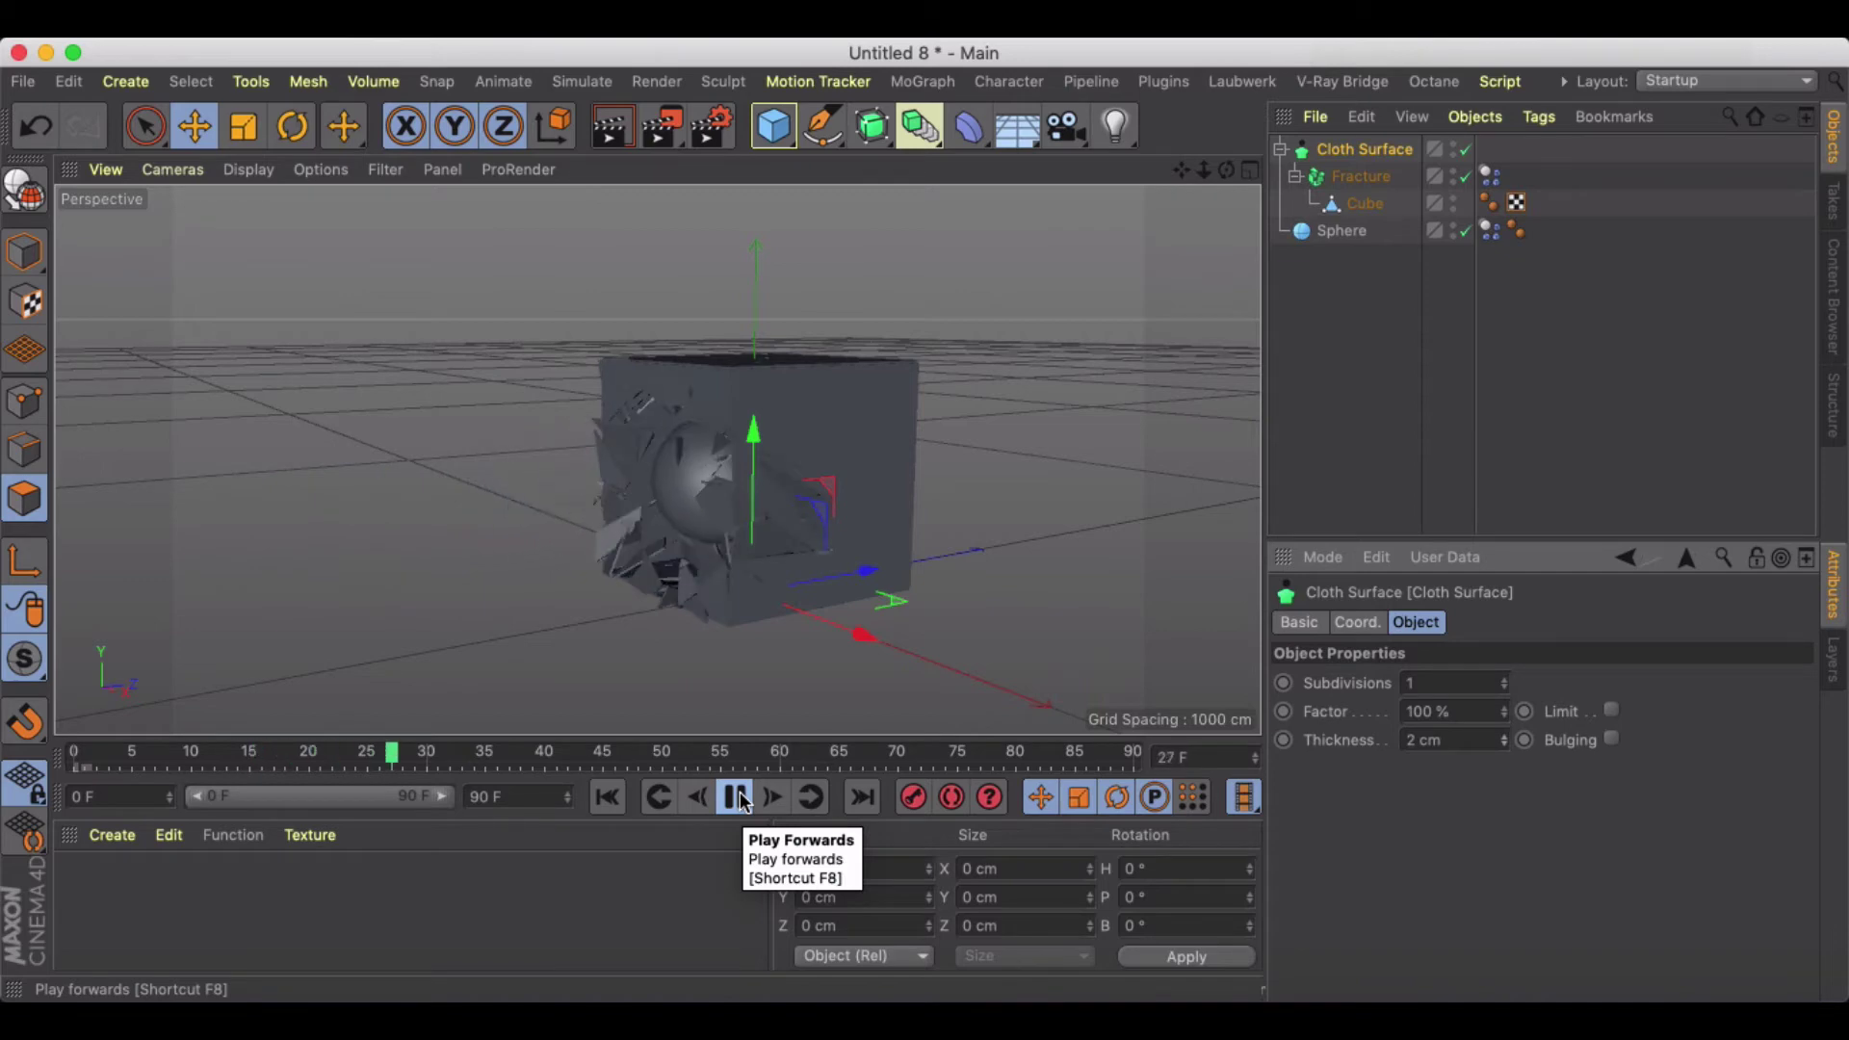
{"action": "left_click", "coordinate": [737, 797]}
{"action": "scroll", "coordinate": [681, 537], "scroll_direction": "up", "scroll_amount": 10}
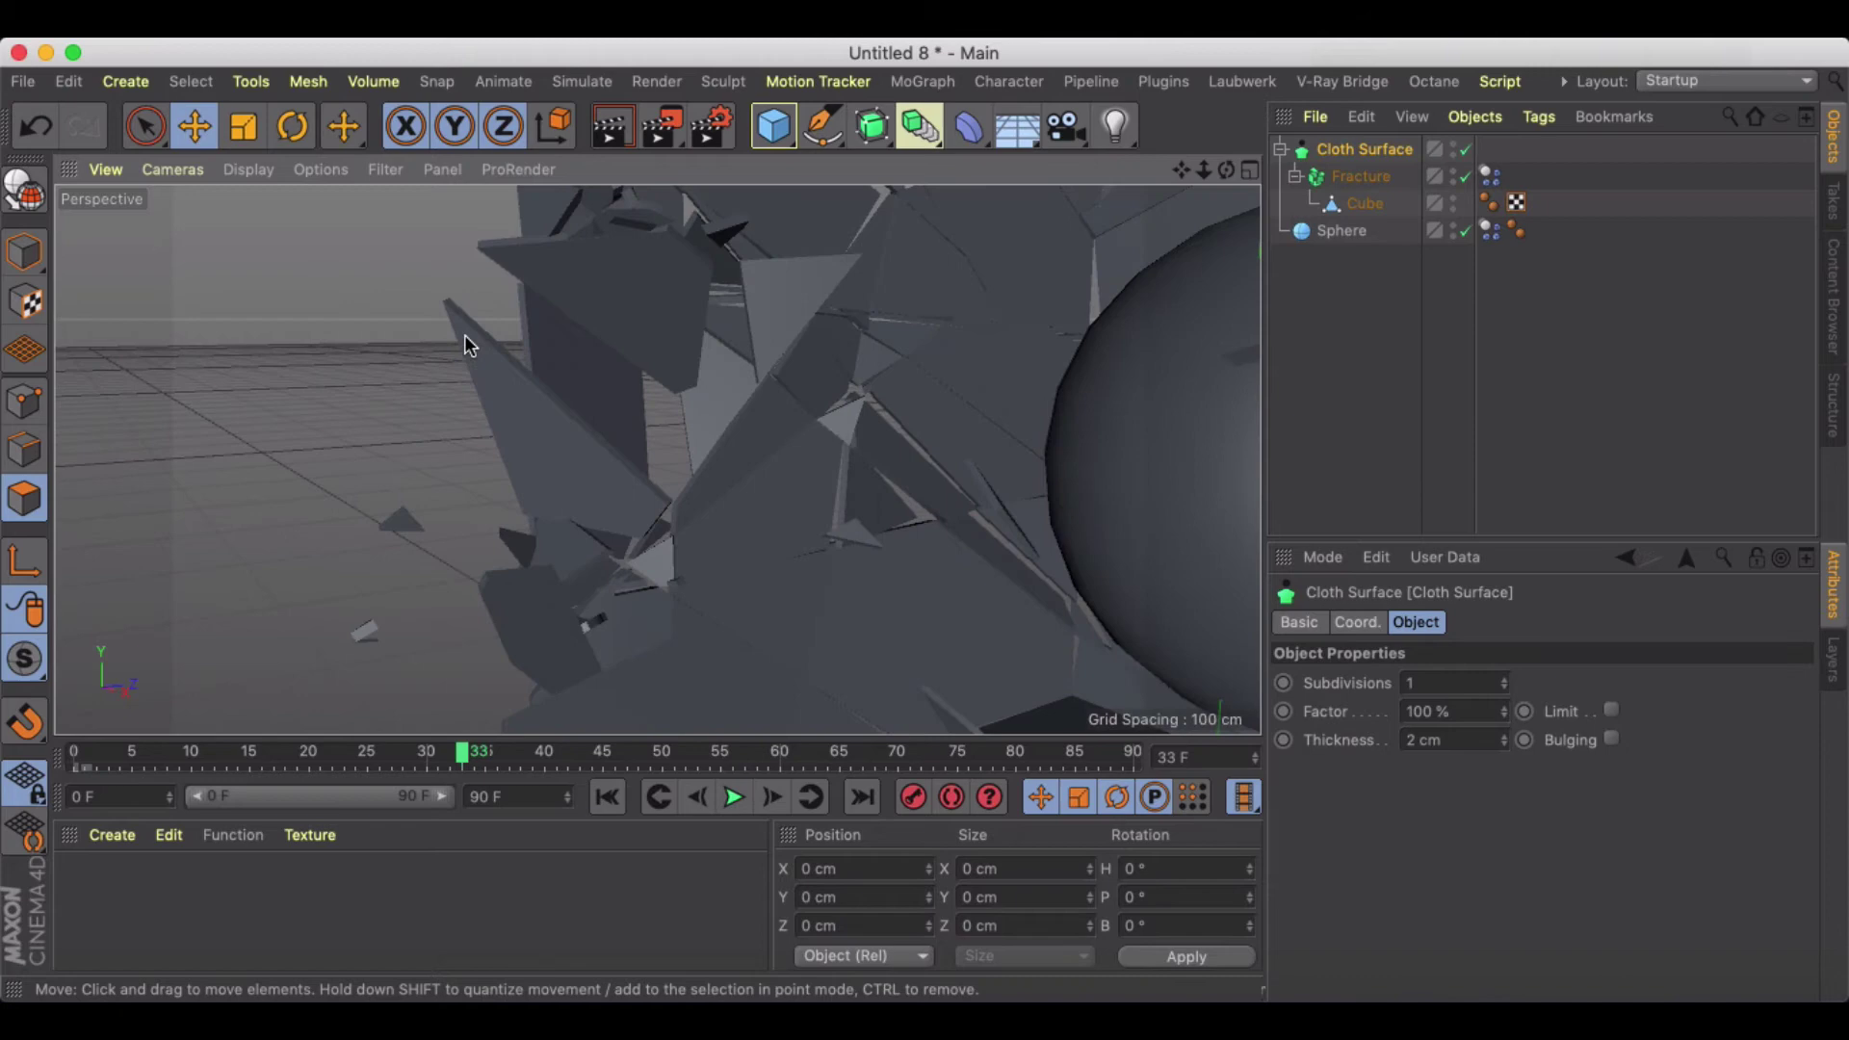
{"action": "scroll", "coordinate": [734, 525], "scroll_direction": "down", "scroll_amount": 10}
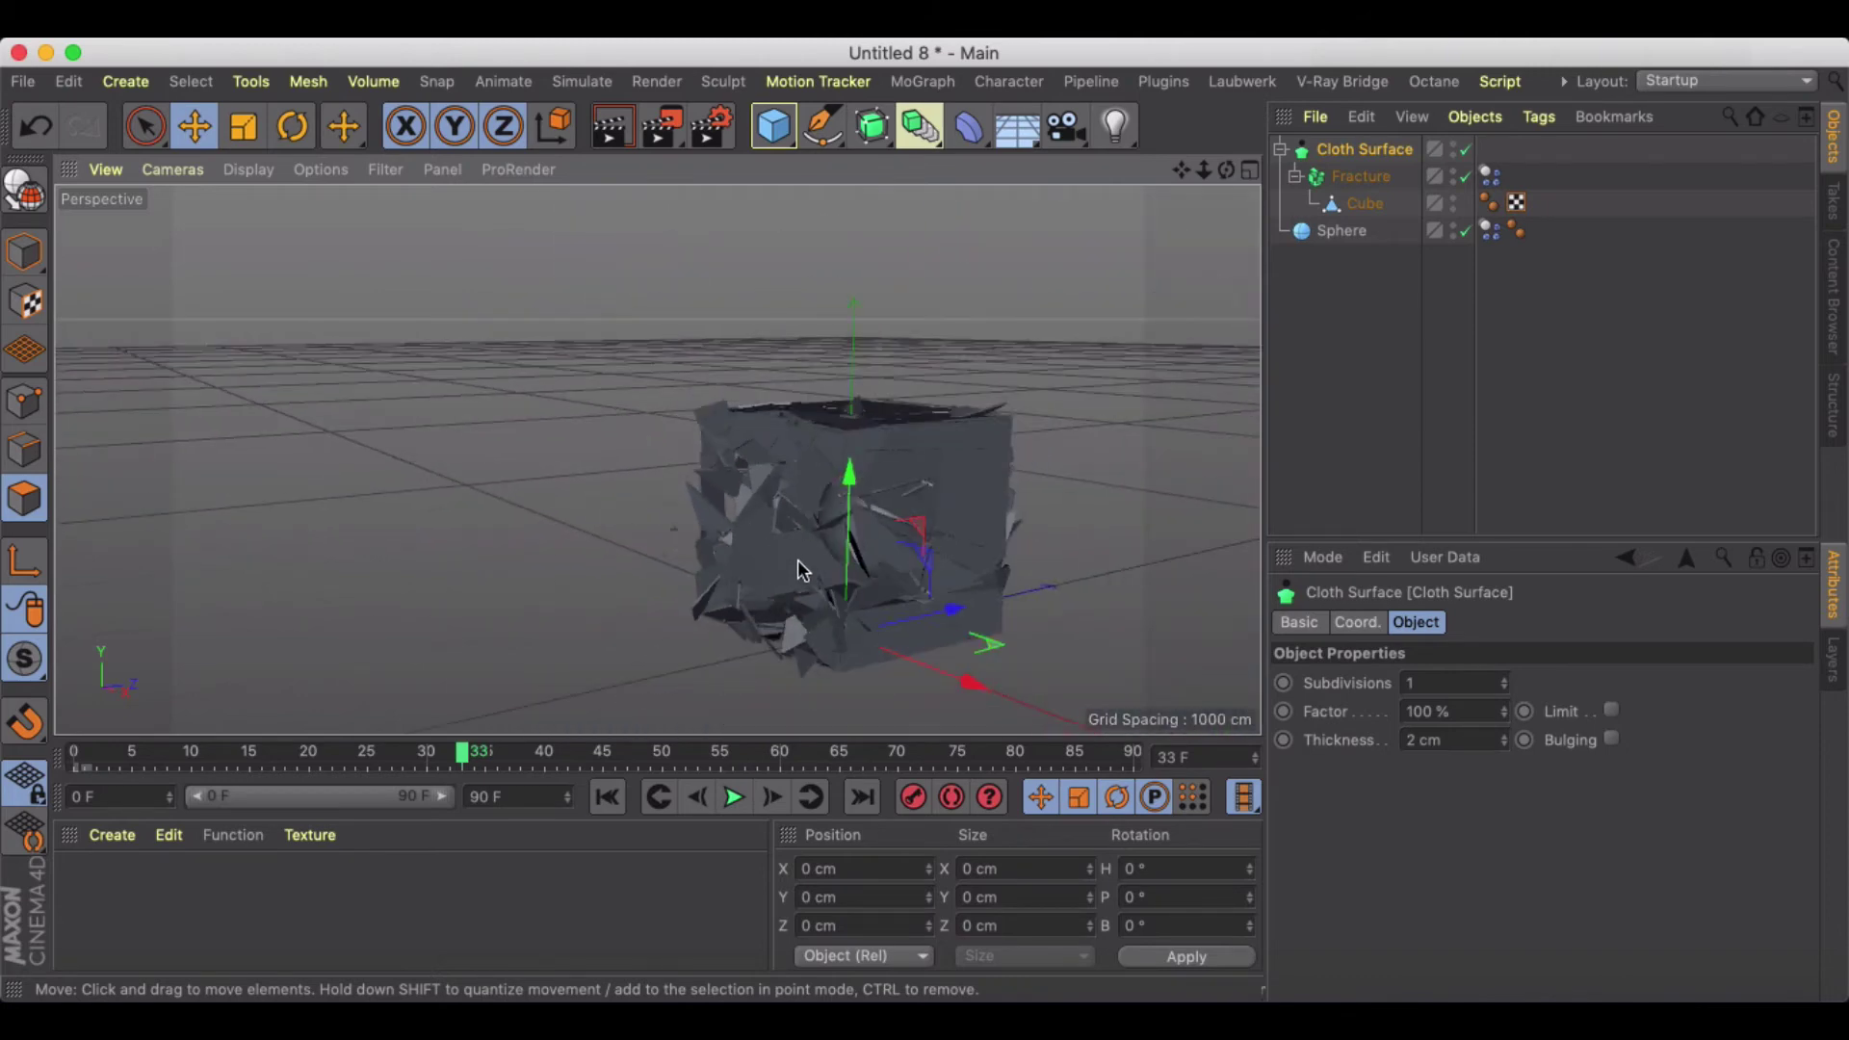
{"action": "middle_click_drag", "start_coordinate": [837, 568], "coordinate": [643, 469], "text": "alt"}
{"action": "scroll", "coordinate": [574, 470], "scroll_direction": "up", "scroll_amount": 3}
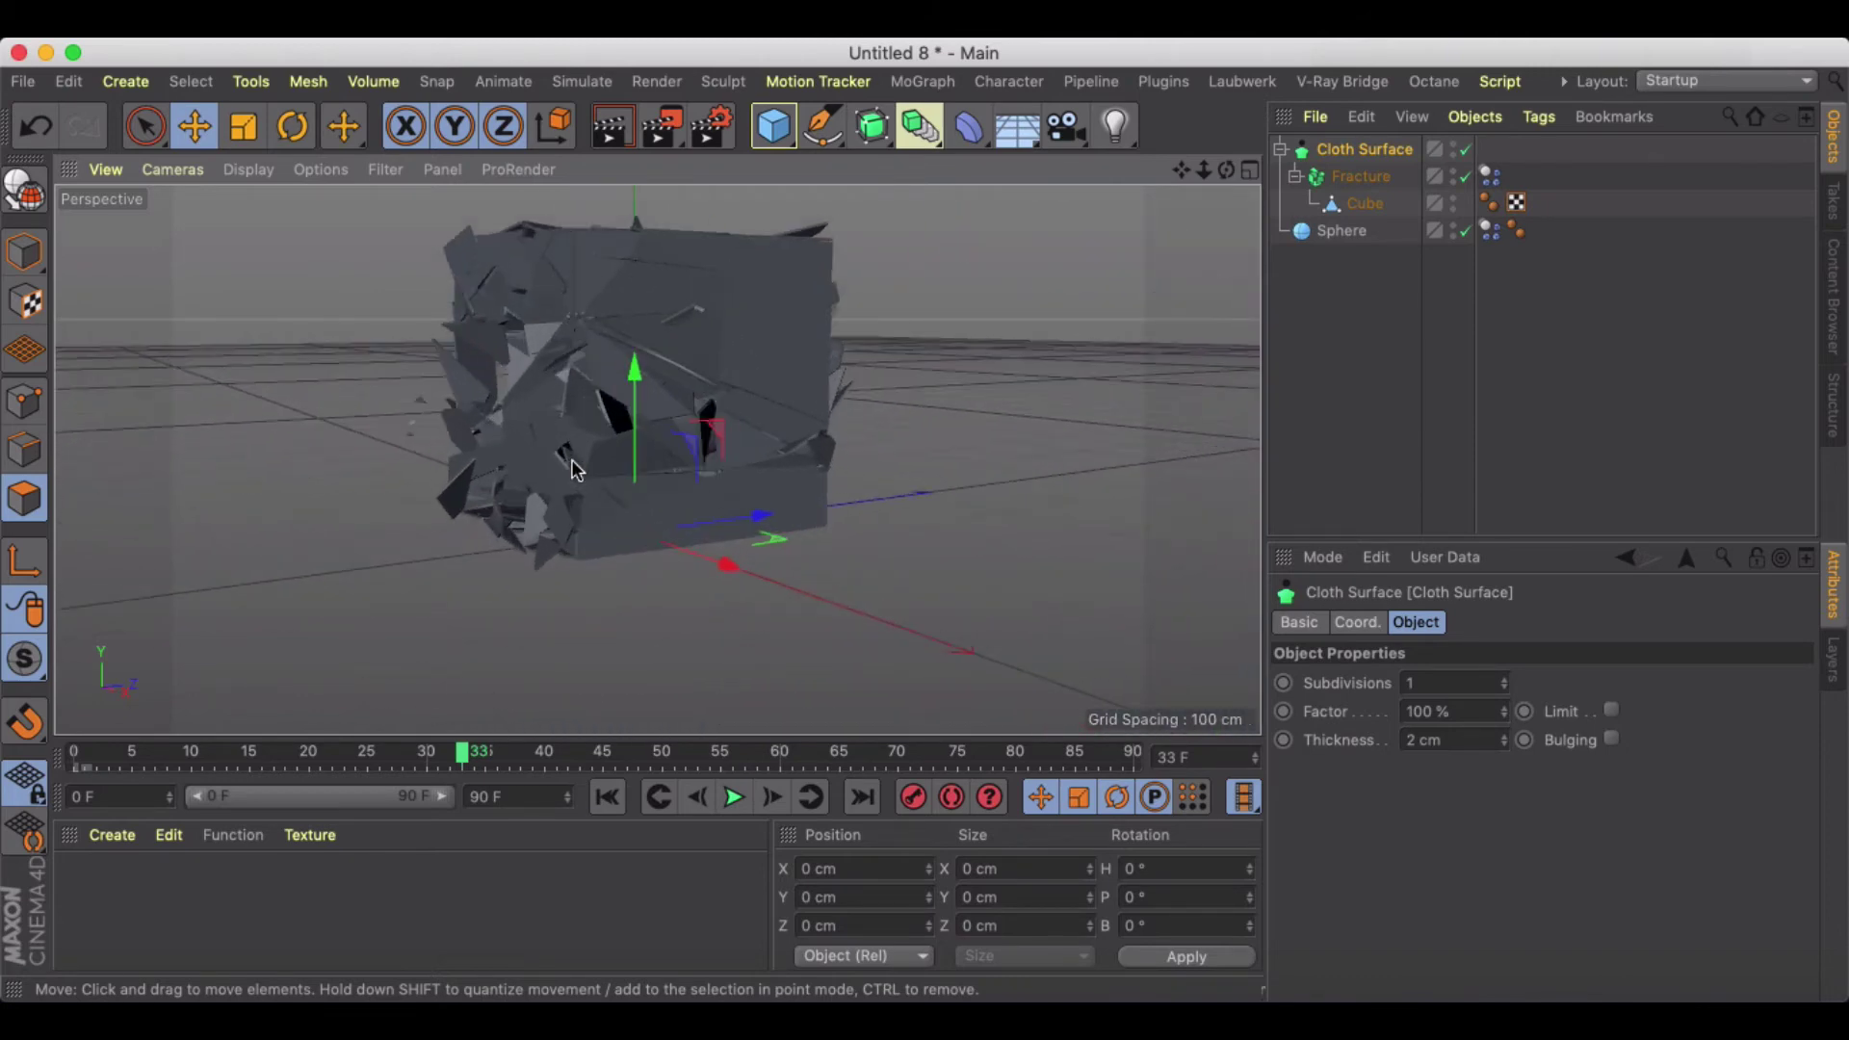
{"action": "scroll", "coordinate": [574, 470], "scroll_direction": "down", "scroll_amount": 5}
{"action": "left_click", "coordinate": [607, 796]}
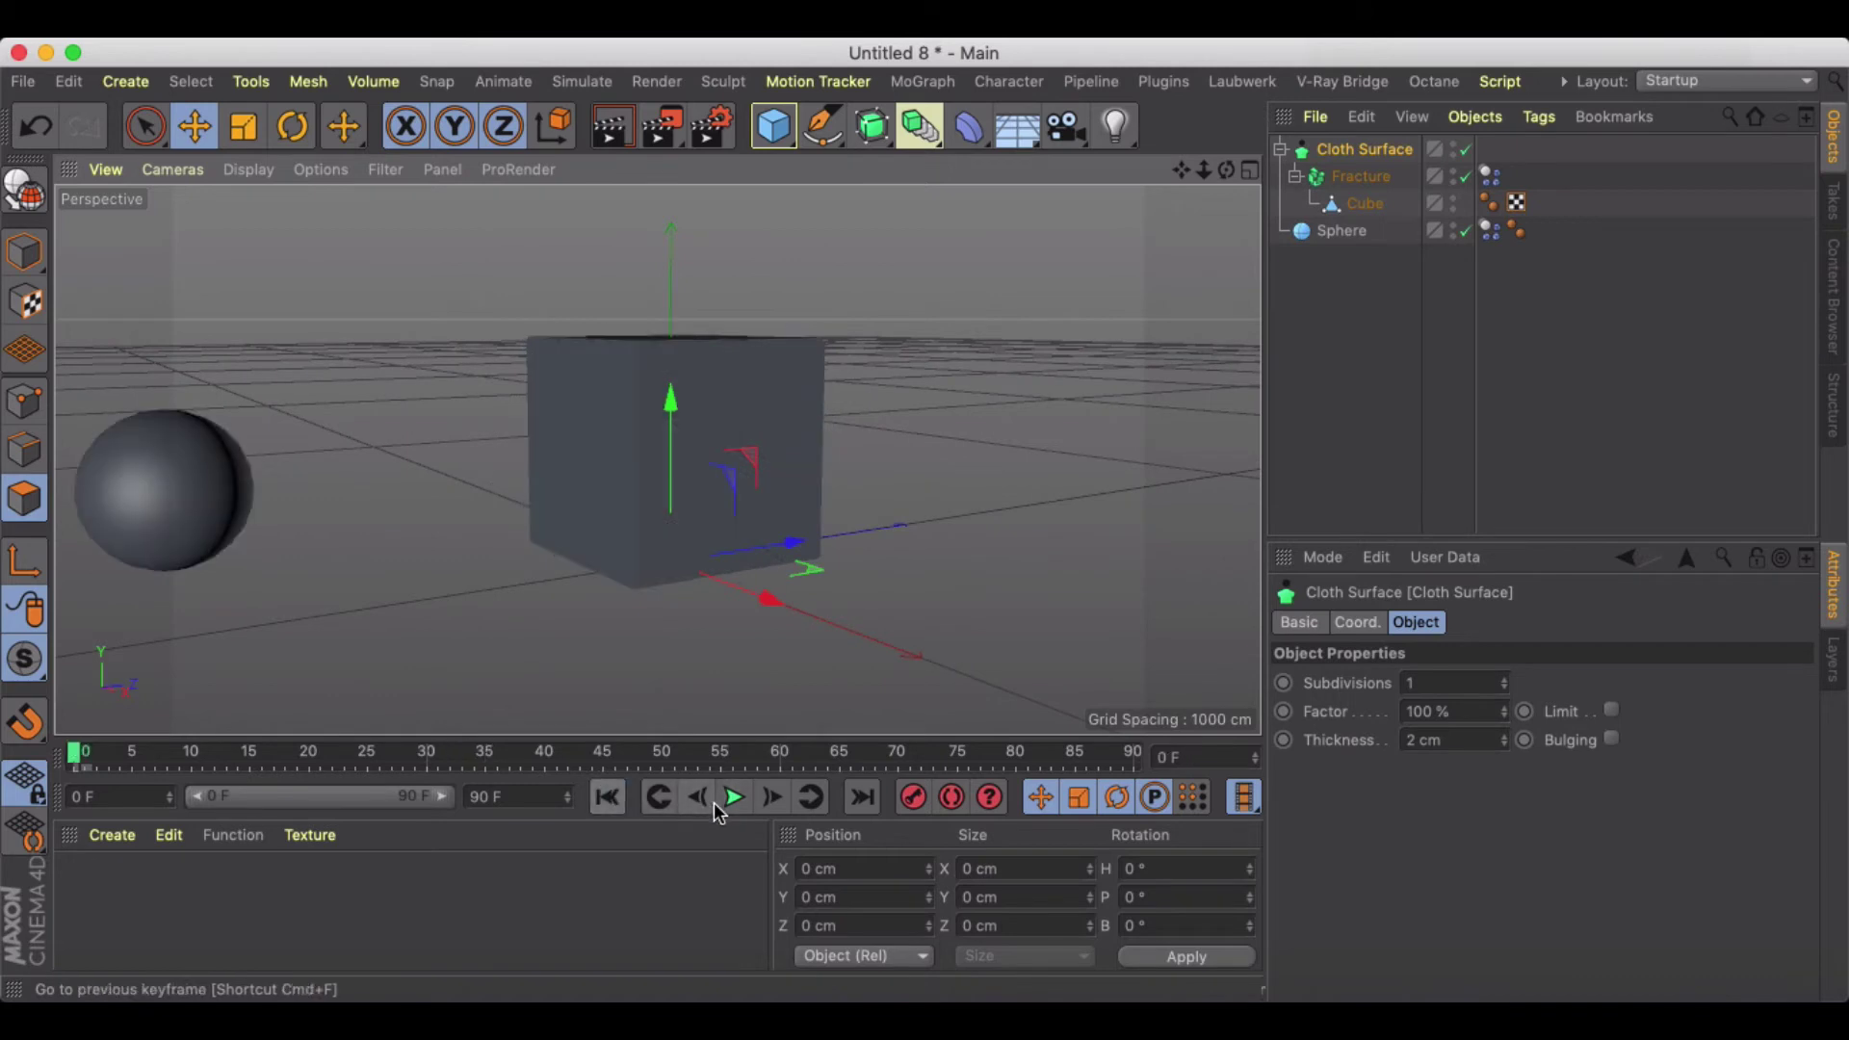
Replay the shattering to frame 55, orbit around the scattered shards, resume playback and rewind to the start
{"action": "left_click", "coordinate": [734, 796]}
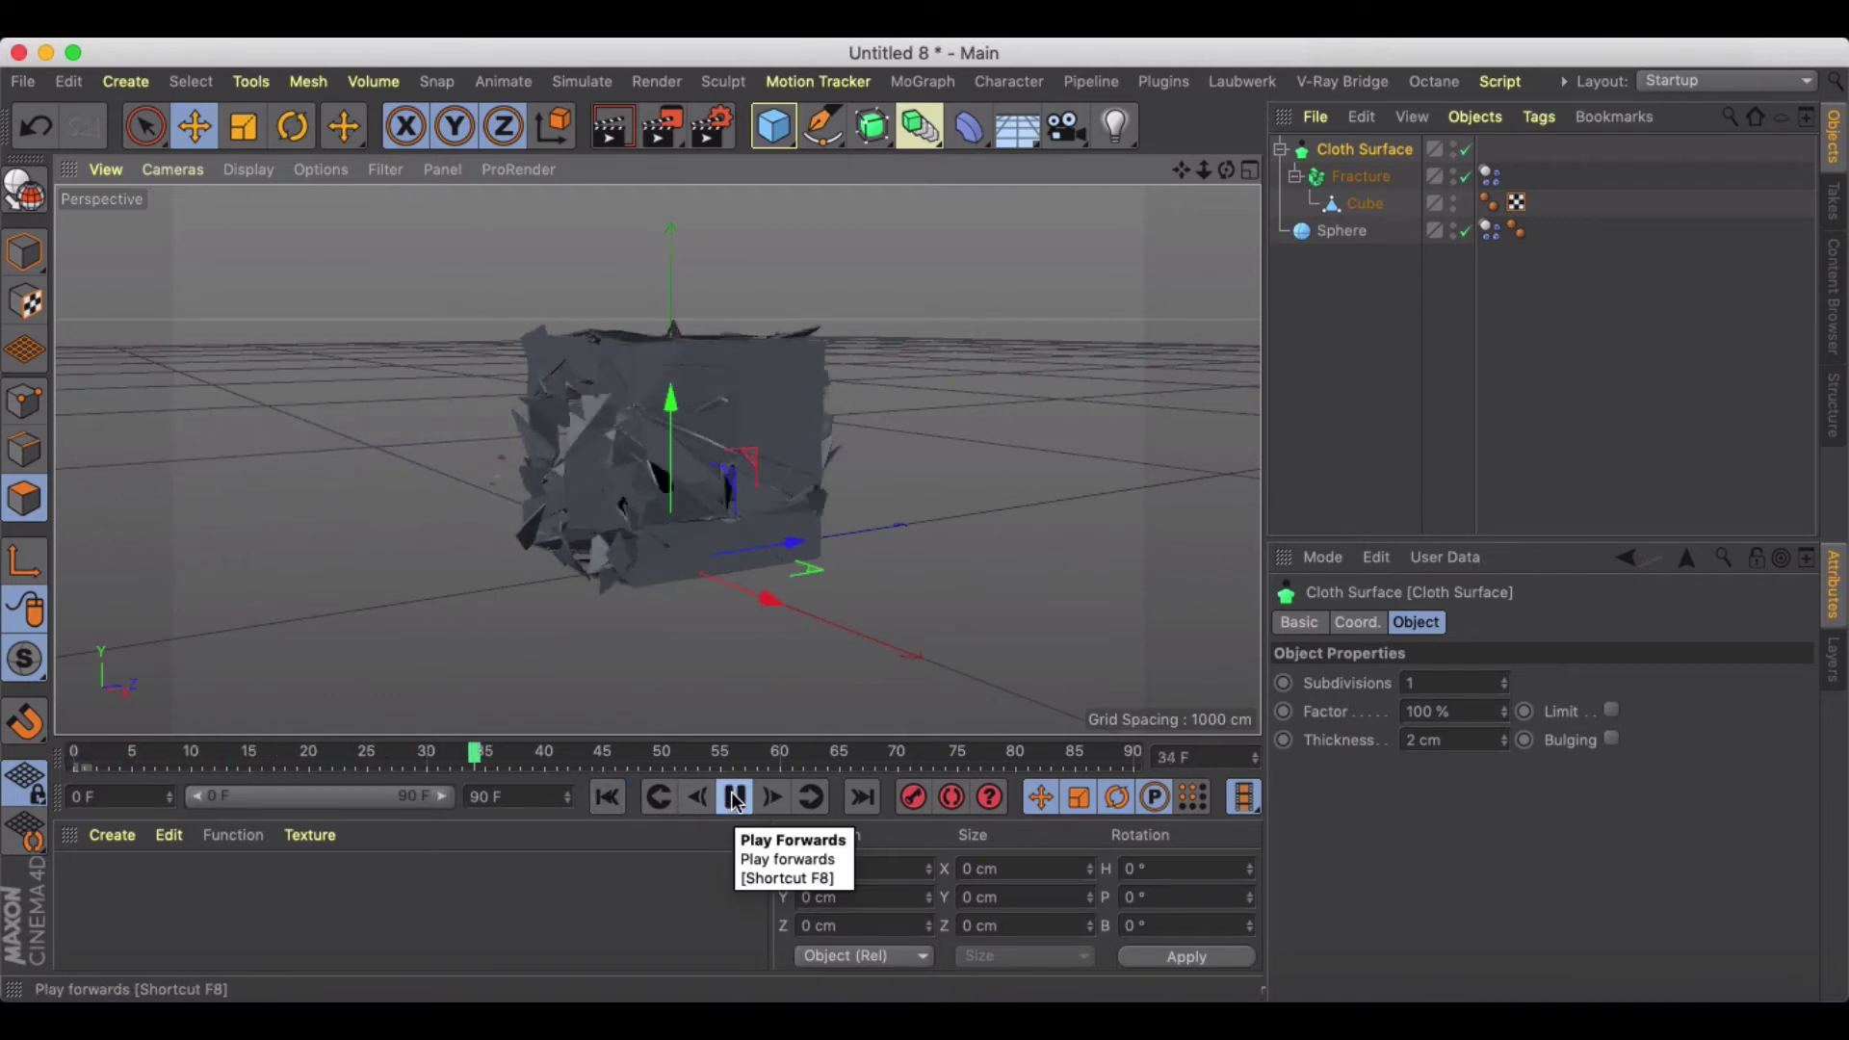
{"action": "left_click", "coordinate": [733, 798]}
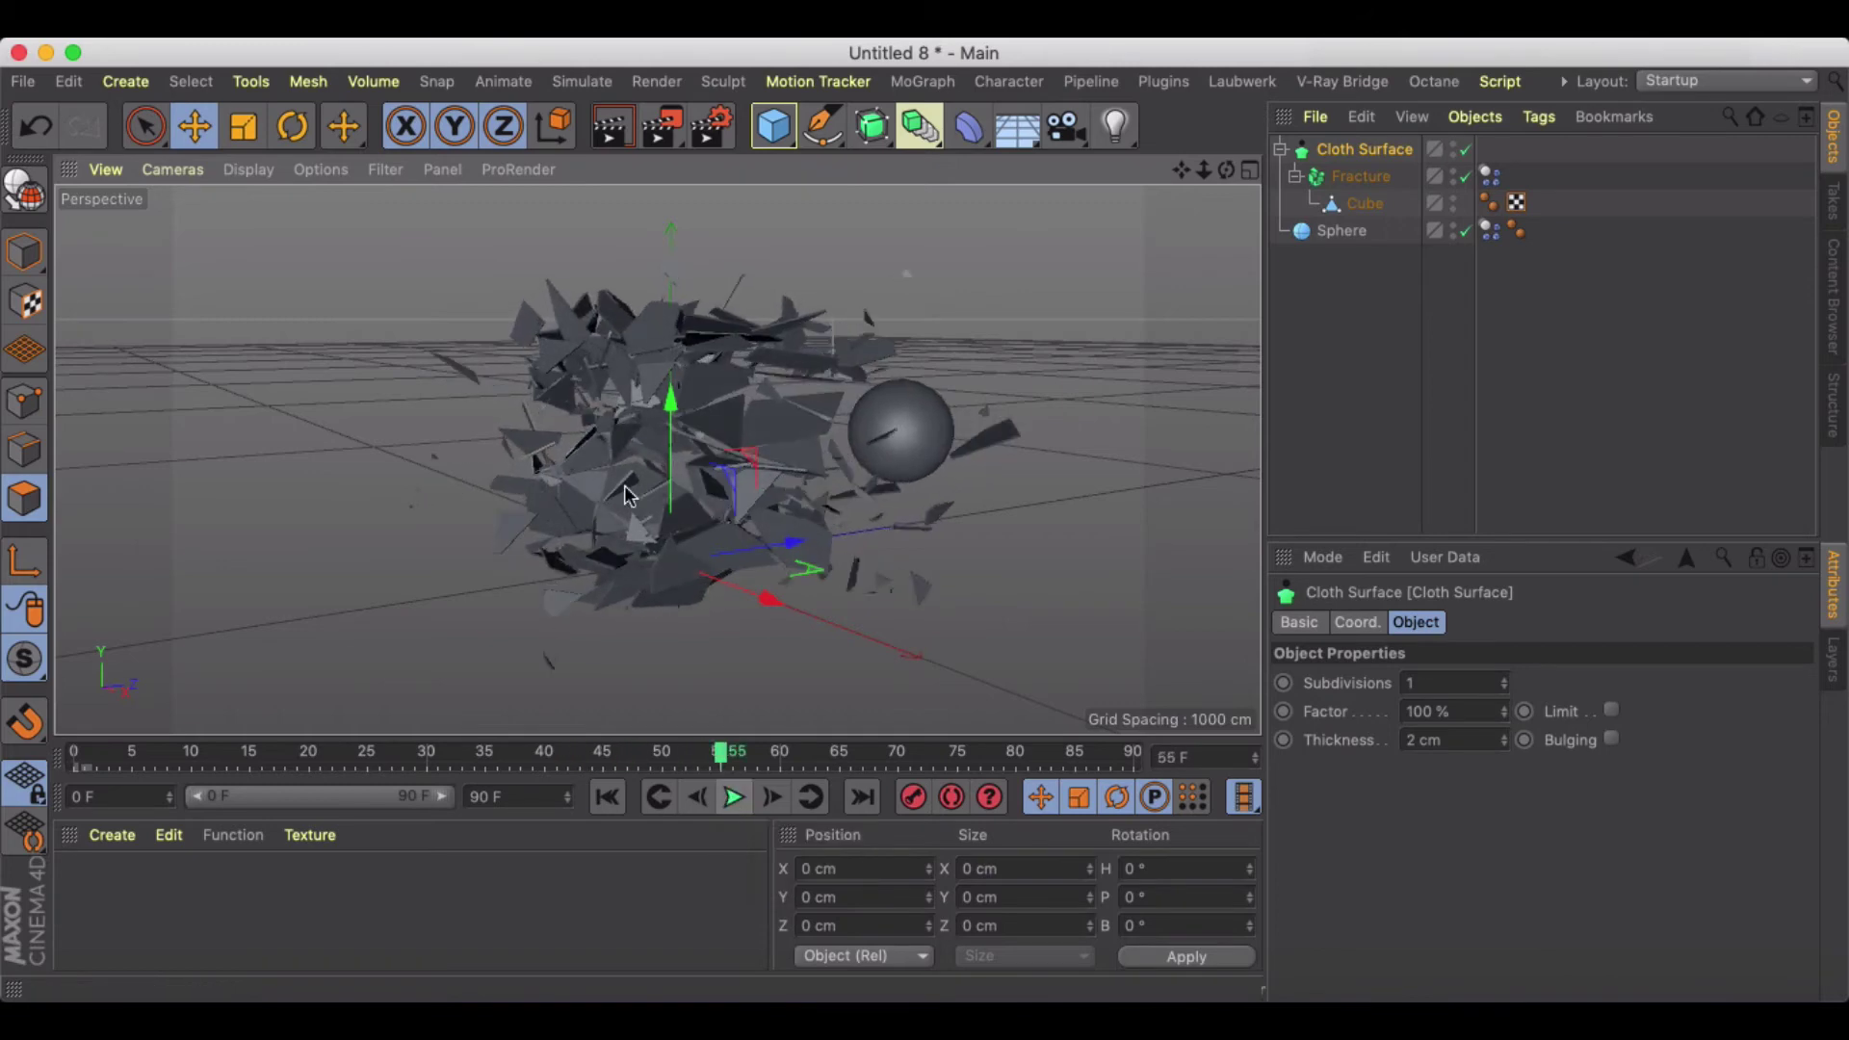
{"action": "left_click_drag", "start_coordinate": [562, 466], "coordinate": [699, 470], "text": "alt"}
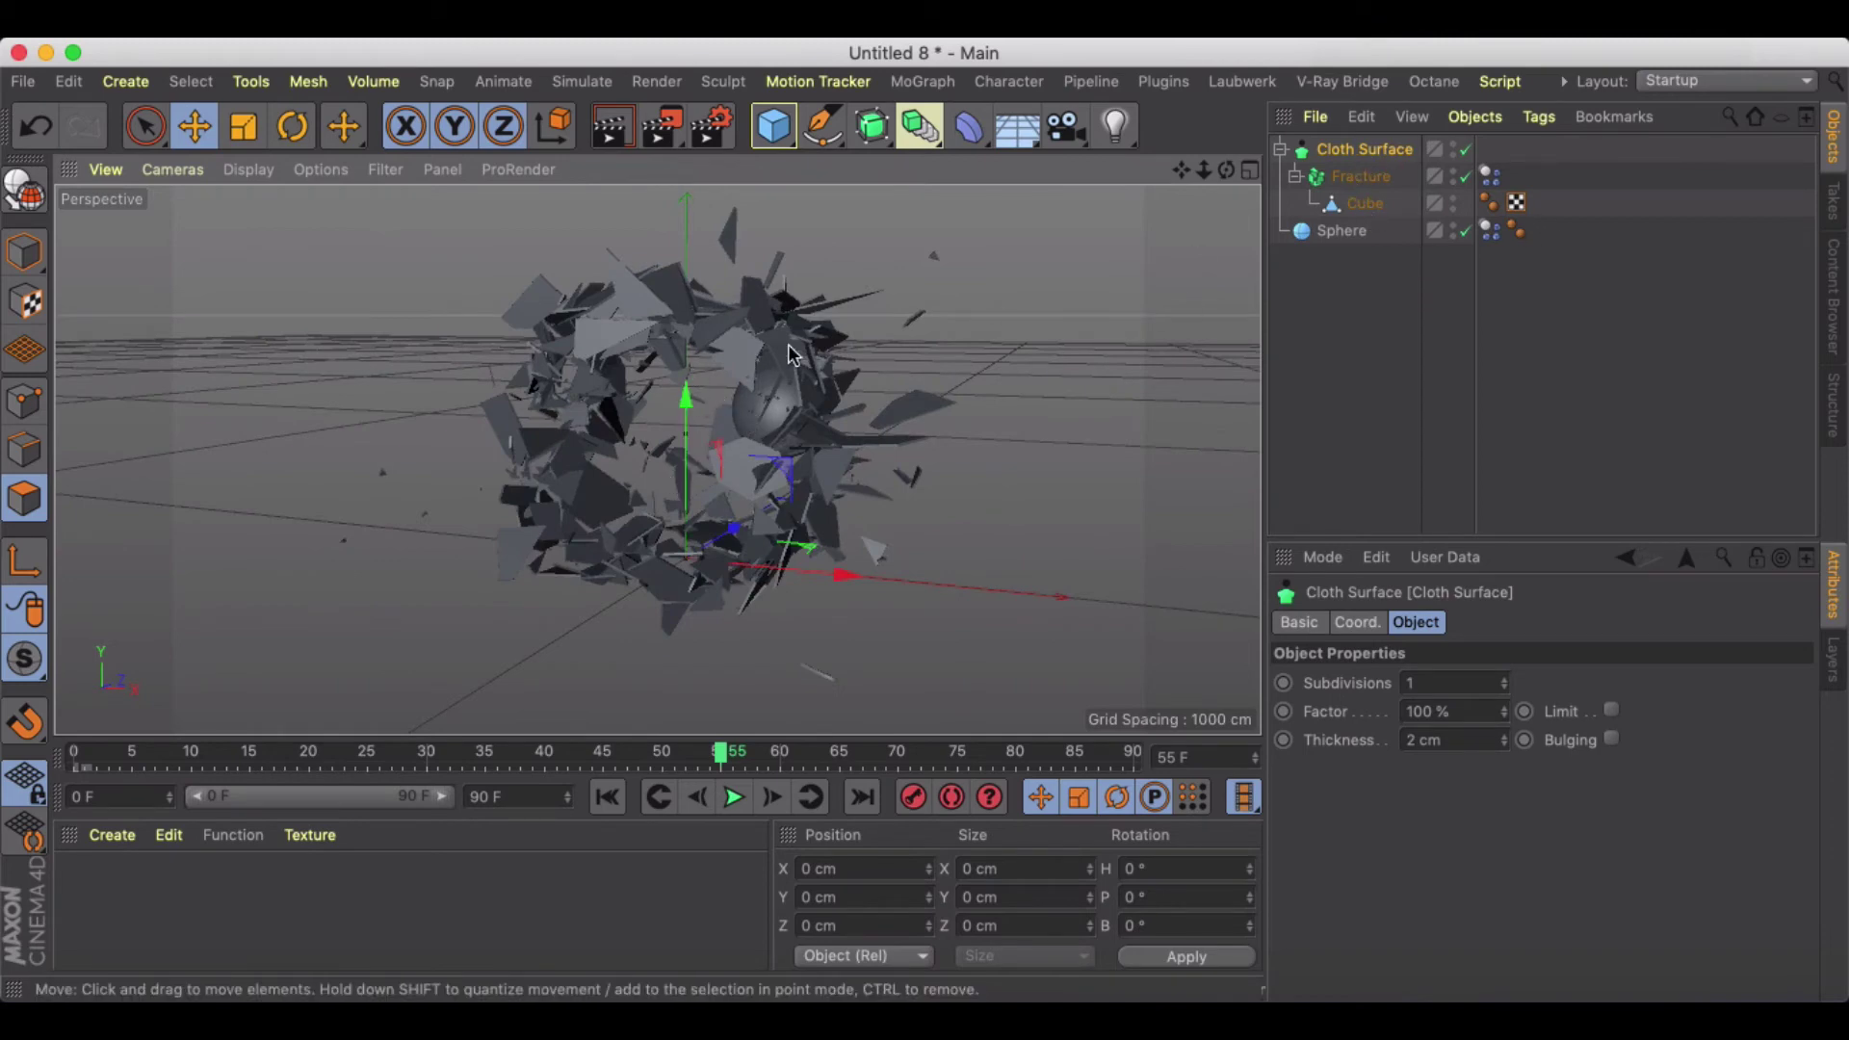
{"action": "left_click", "coordinate": [733, 797]}
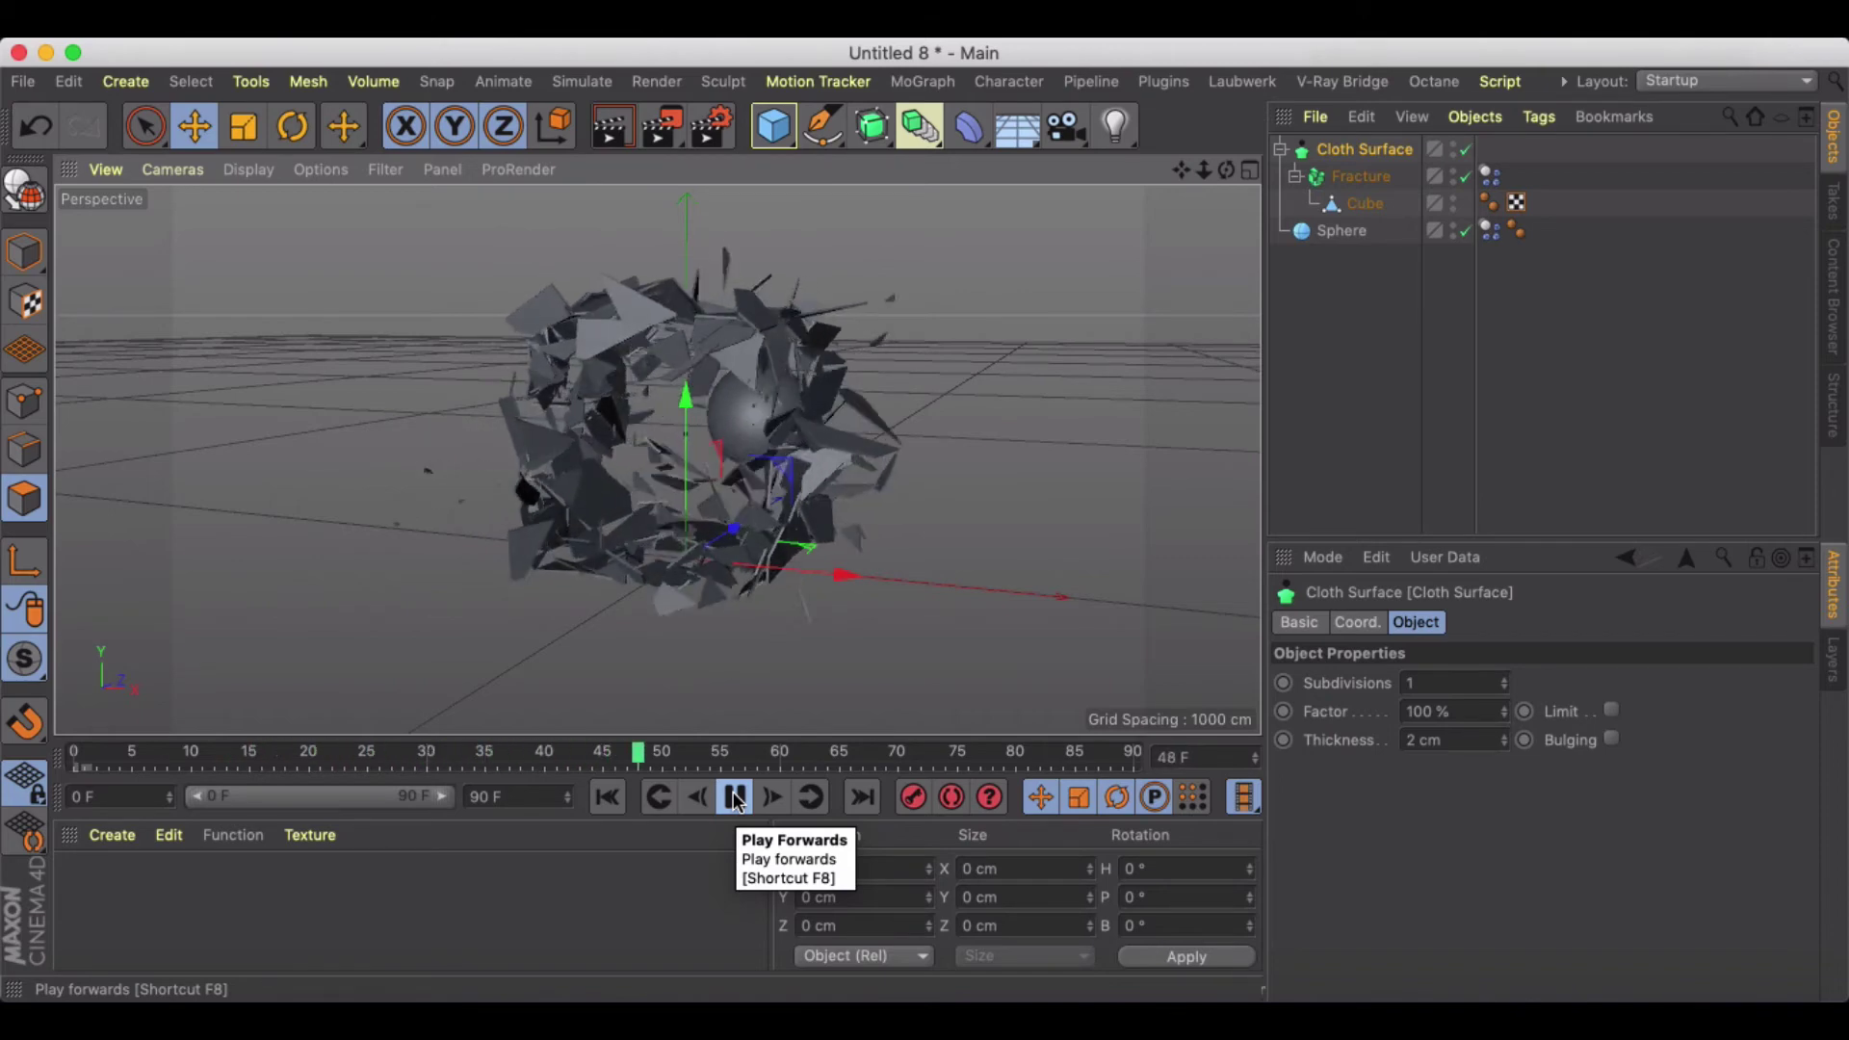
{"action": "left_click", "coordinate": [733, 797]}
{"action": "left_click", "coordinate": [606, 797]}
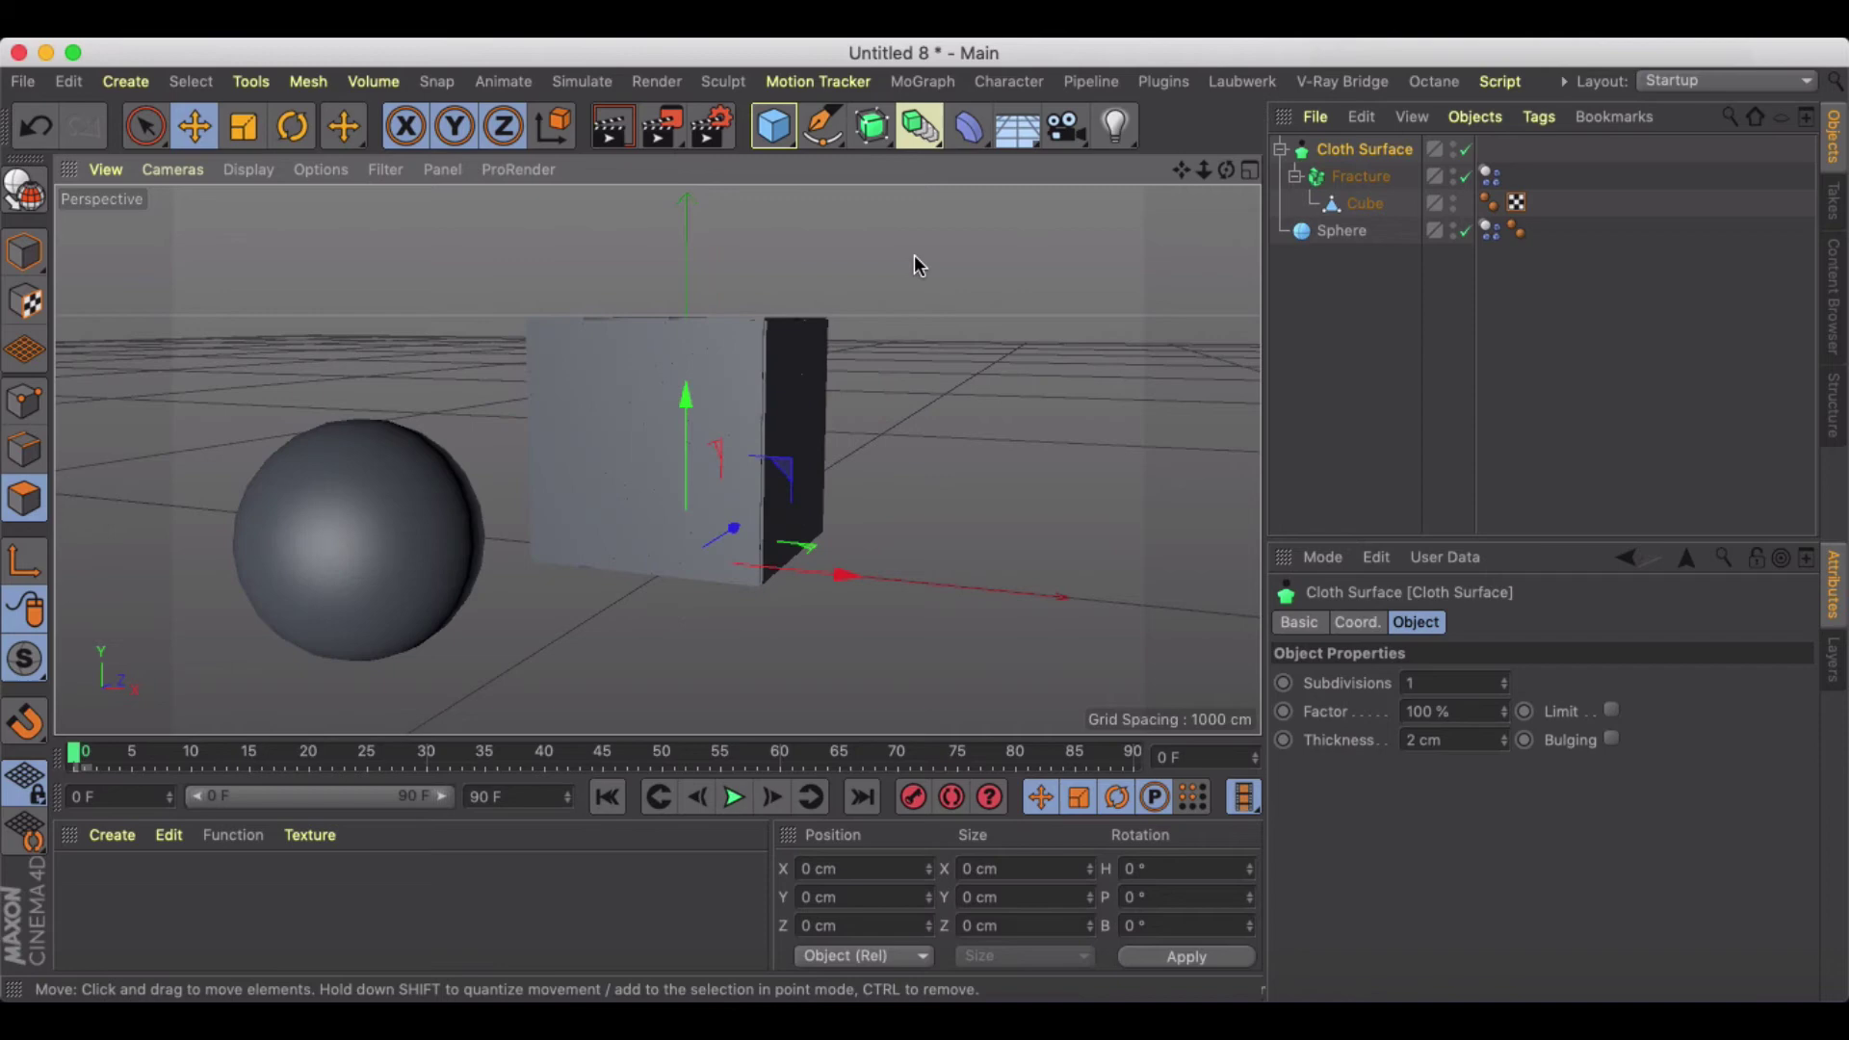
Switch to the slowmosmash.c4d project, render a preview of the view and frame the shattering glass closely
{"action": "key", "text": "v"}
{"action": "mouse_move", "coordinate": [905, 315]}
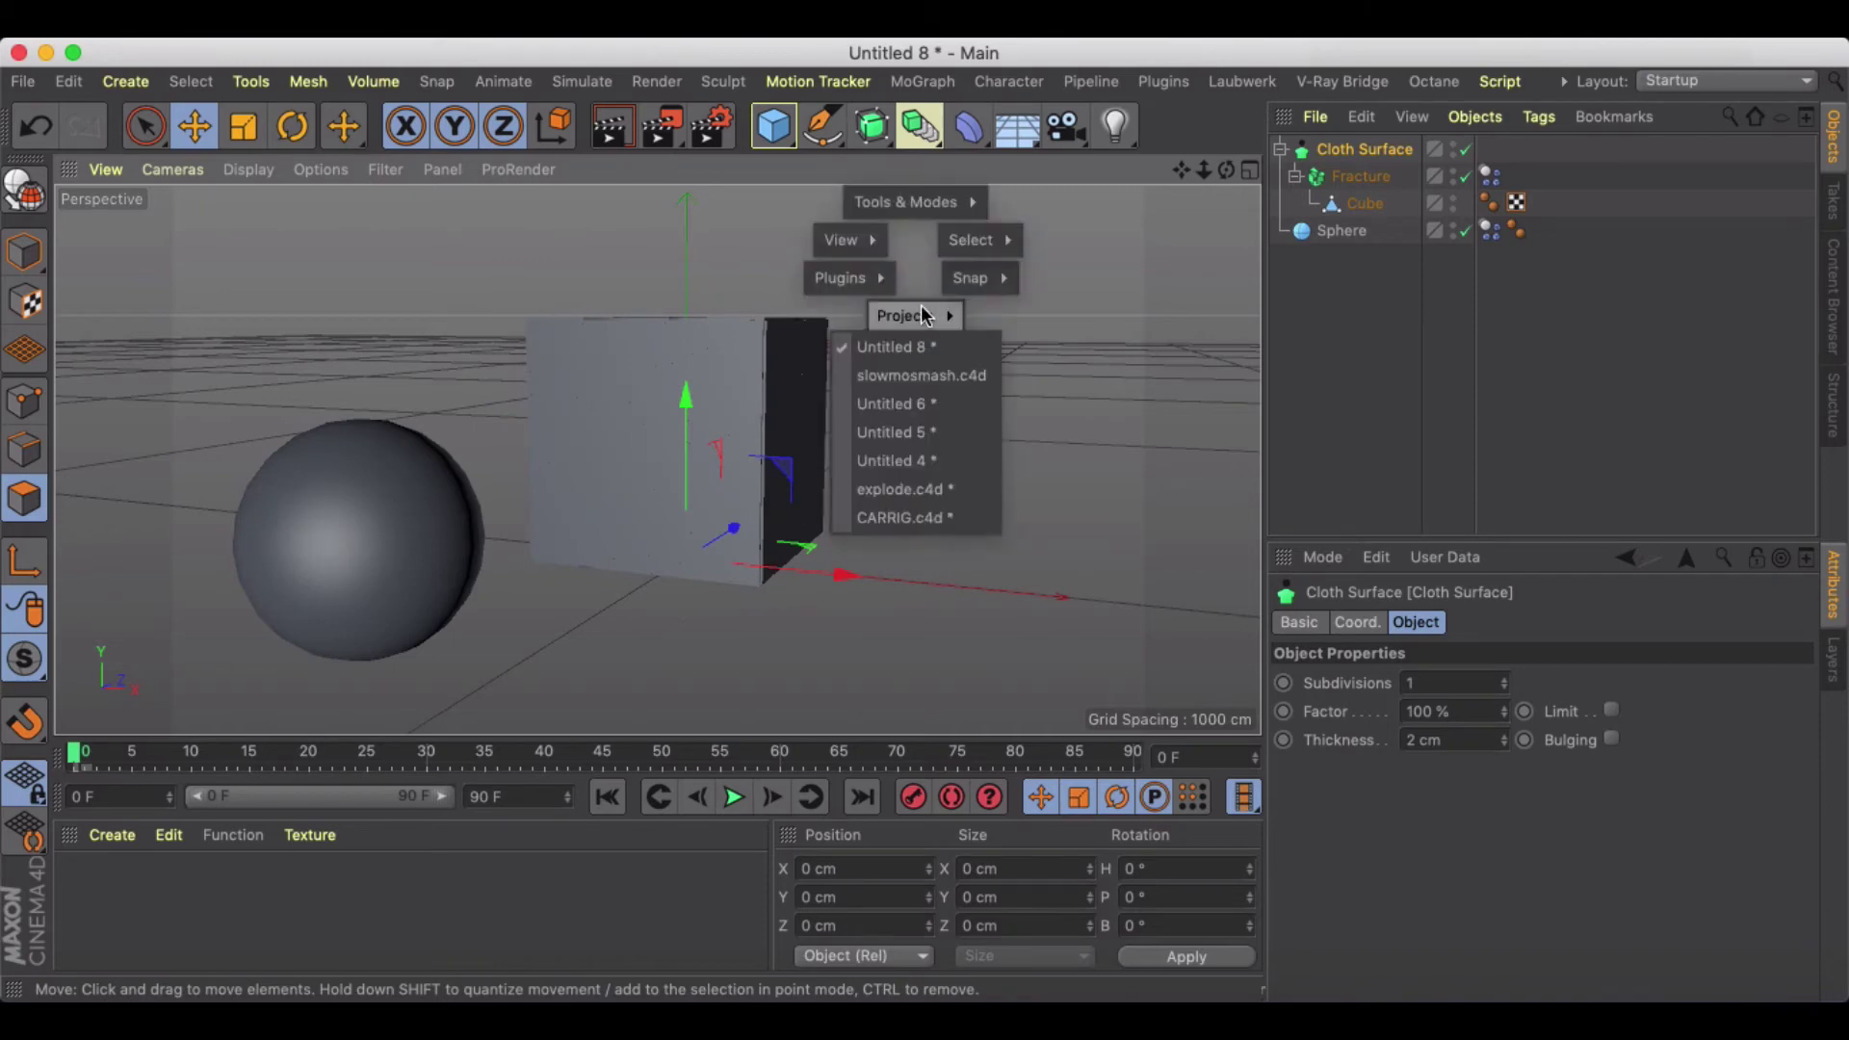
{"action": "left_click", "coordinate": [905, 375]}
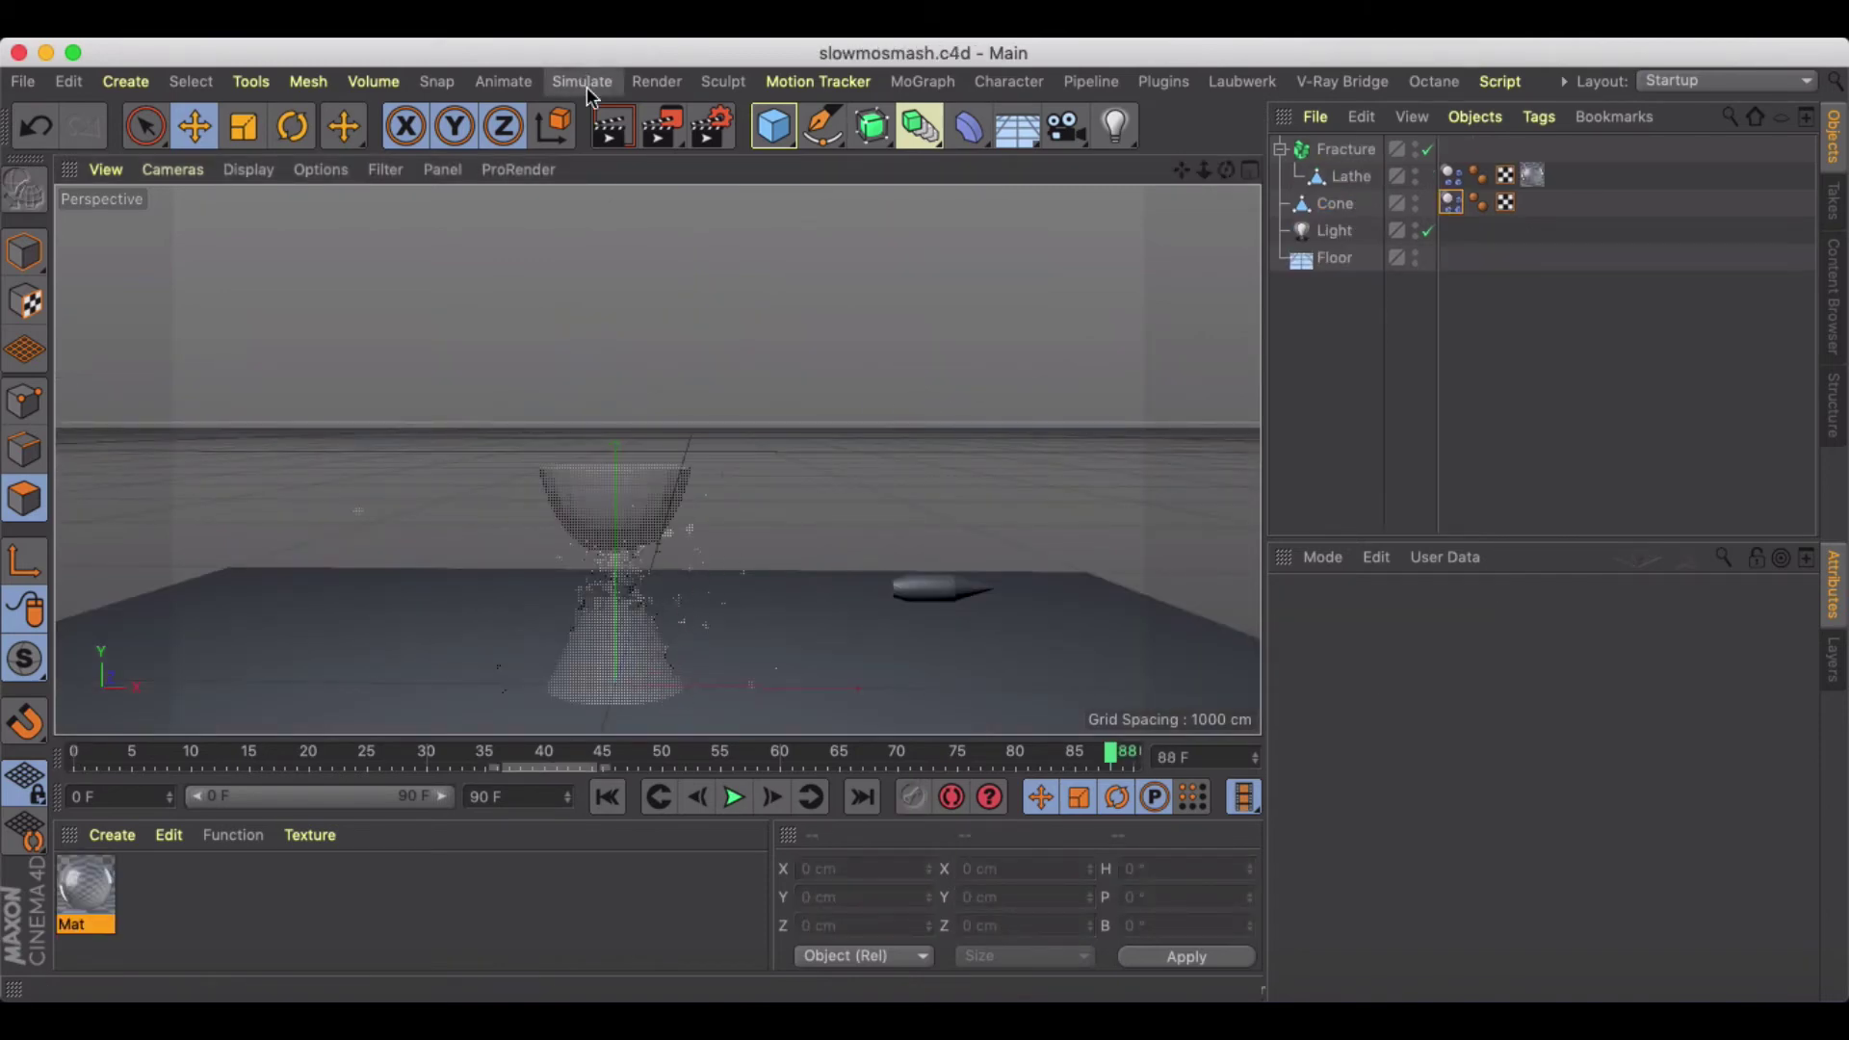
{"action": "left_click", "coordinate": [610, 125]}
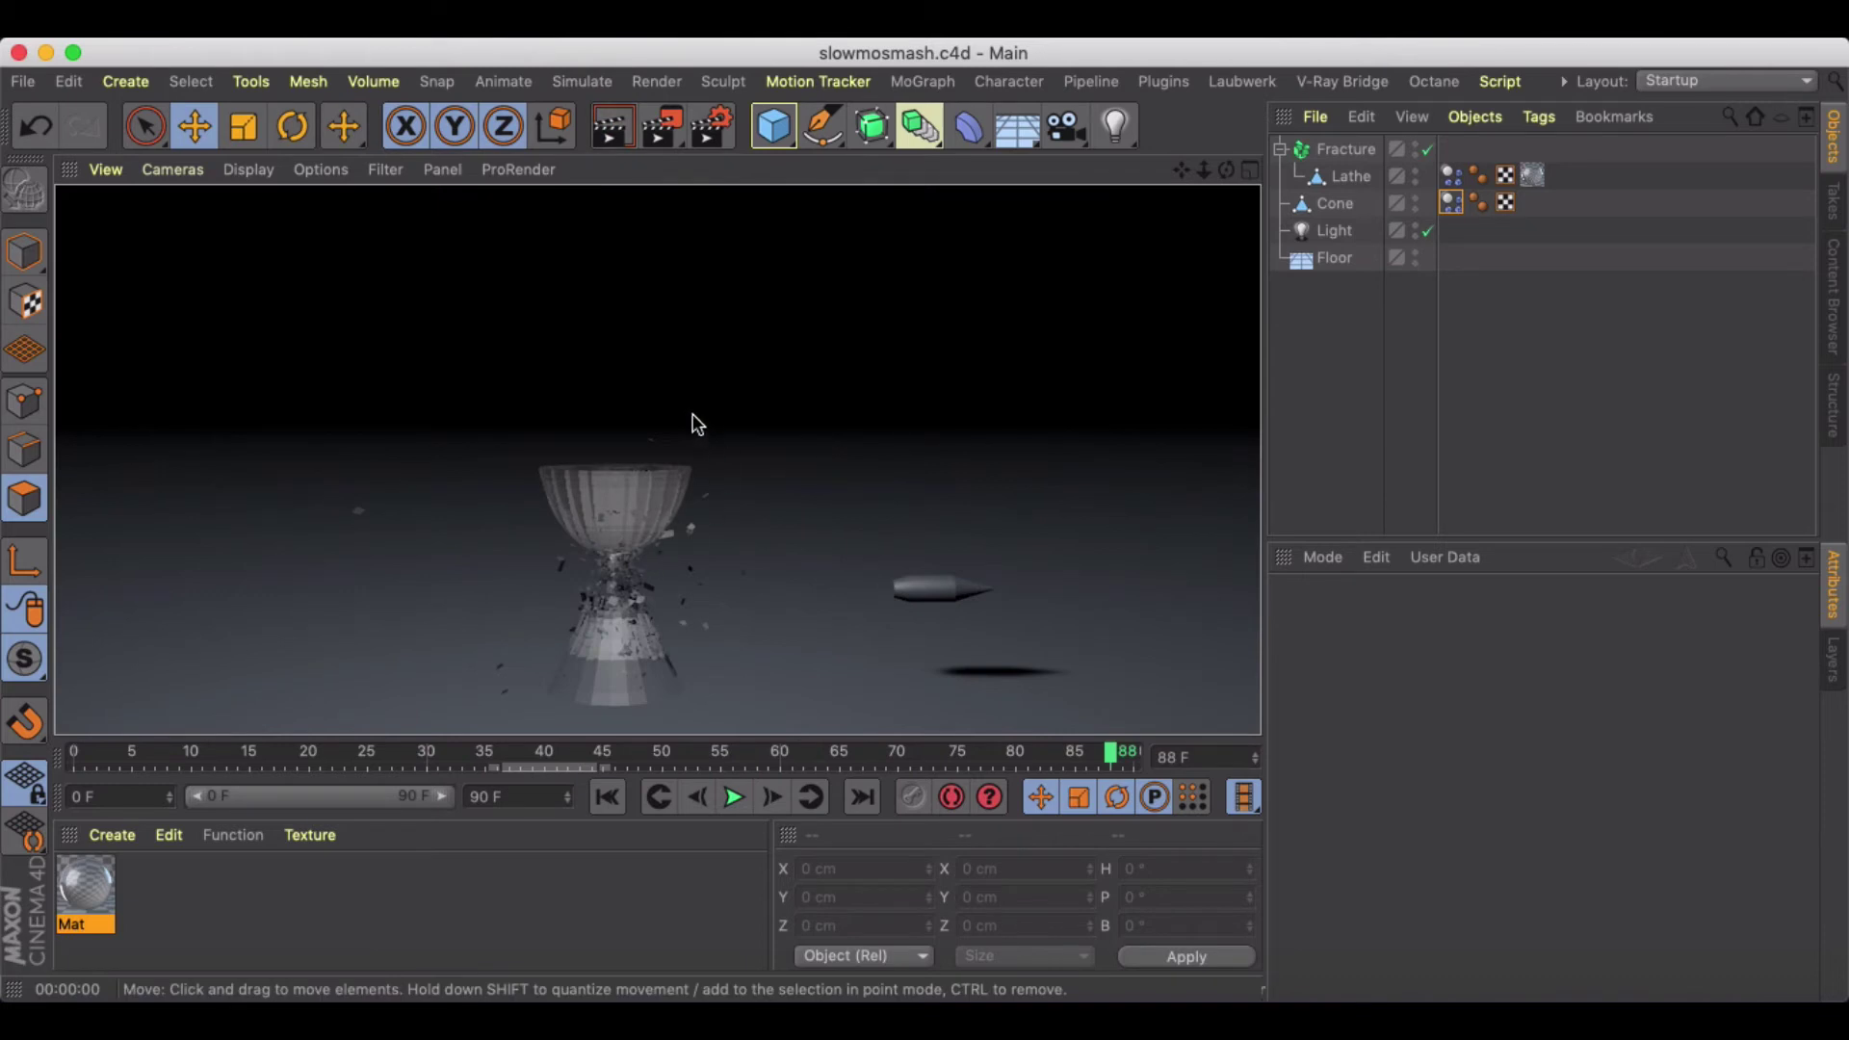
{"action": "scroll", "coordinate": [606, 502], "scroll_direction": "up", "scroll_amount": 5}
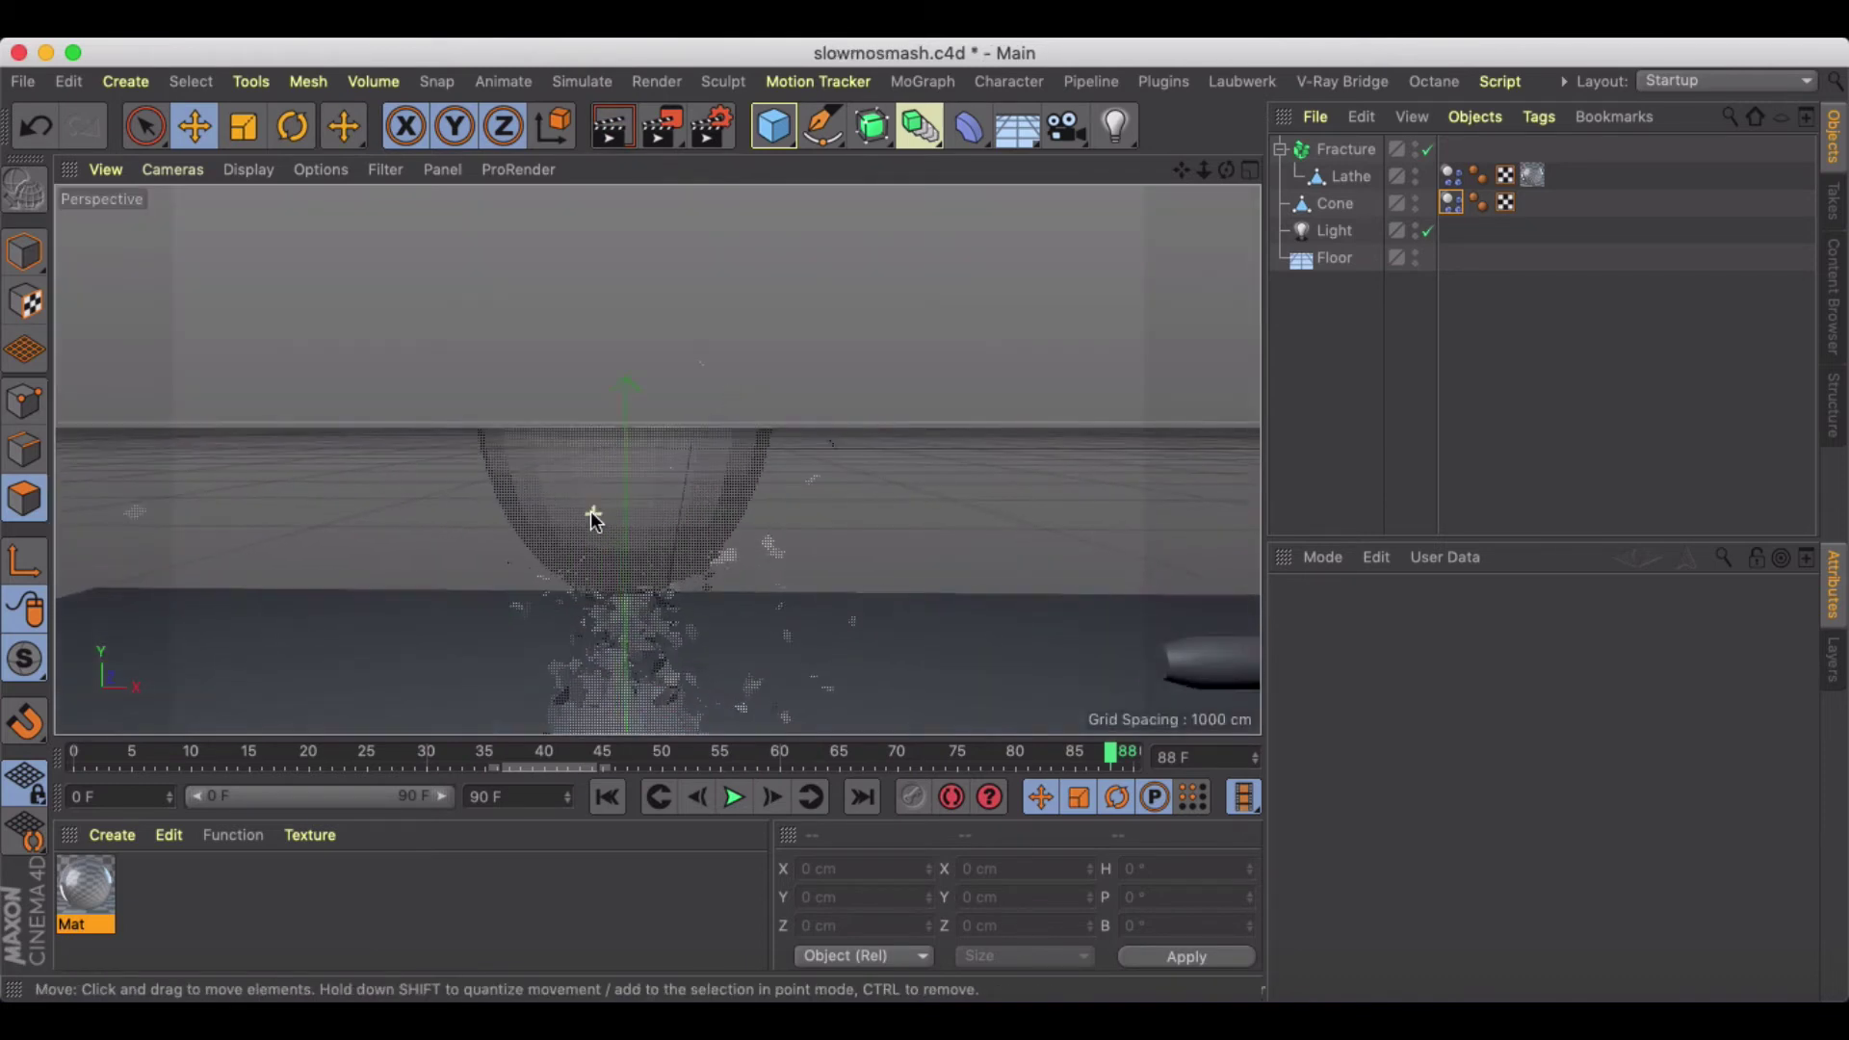
{"action": "left_click_drag", "start_coordinate": [599, 518], "coordinate": [608, 447], "text": "alt"}
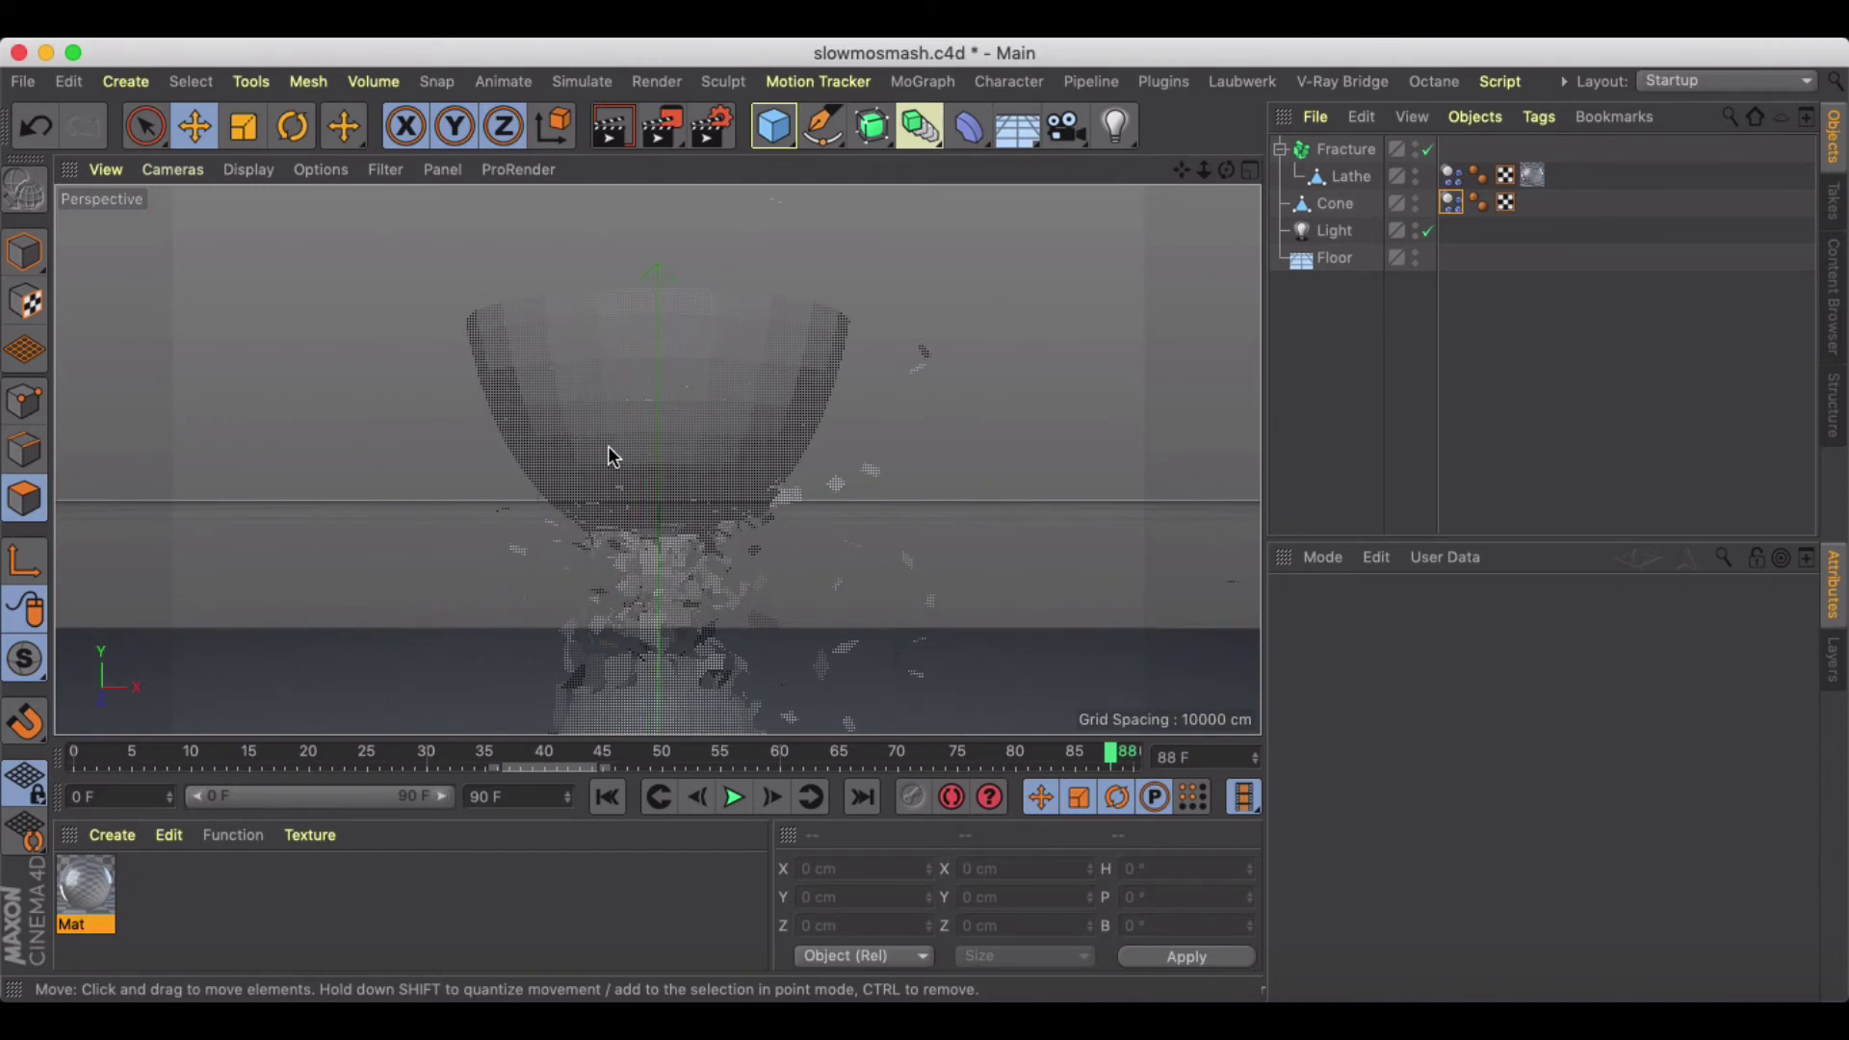
Play the bullet's impact on the glass in stages, render a preview at frame 56 and rewind to frame 0
{"action": "left_click", "coordinate": [734, 798]}
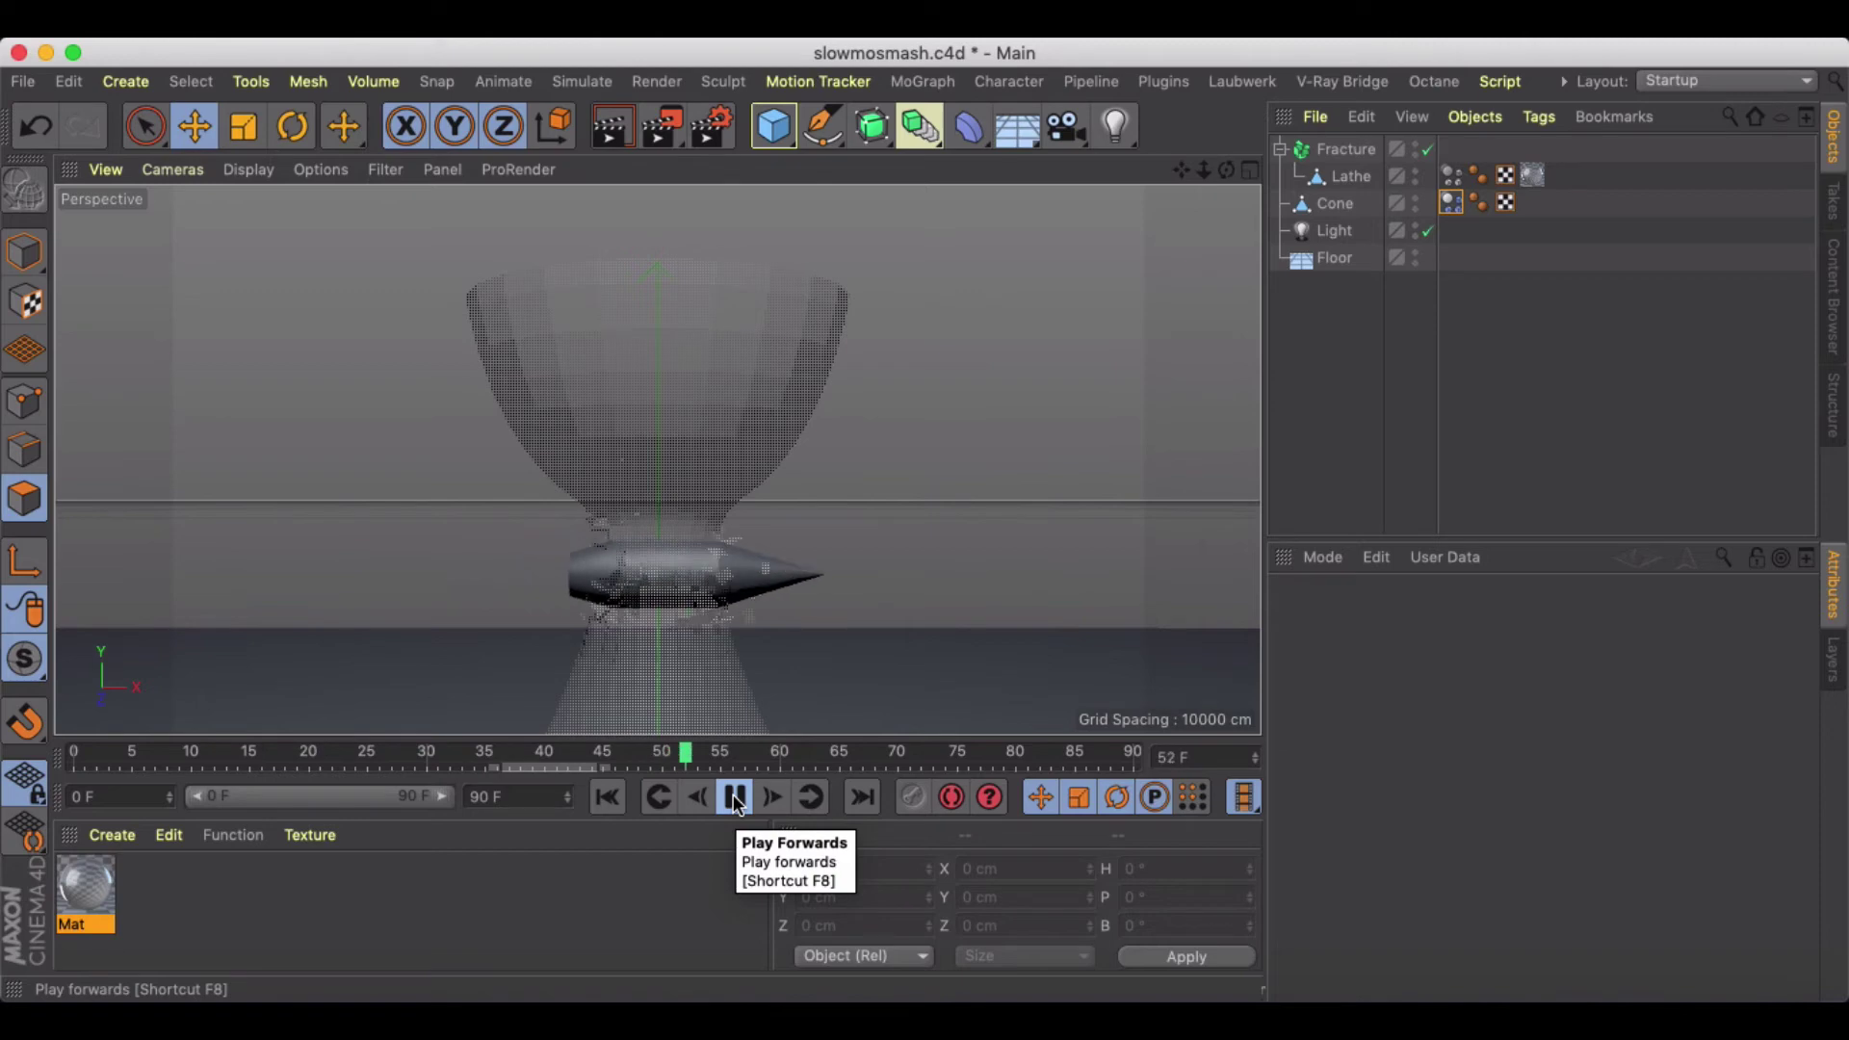
{"action": "left_click", "coordinate": [735, 799]}
{"action": "left_click", "coordinate": [613, 129]}
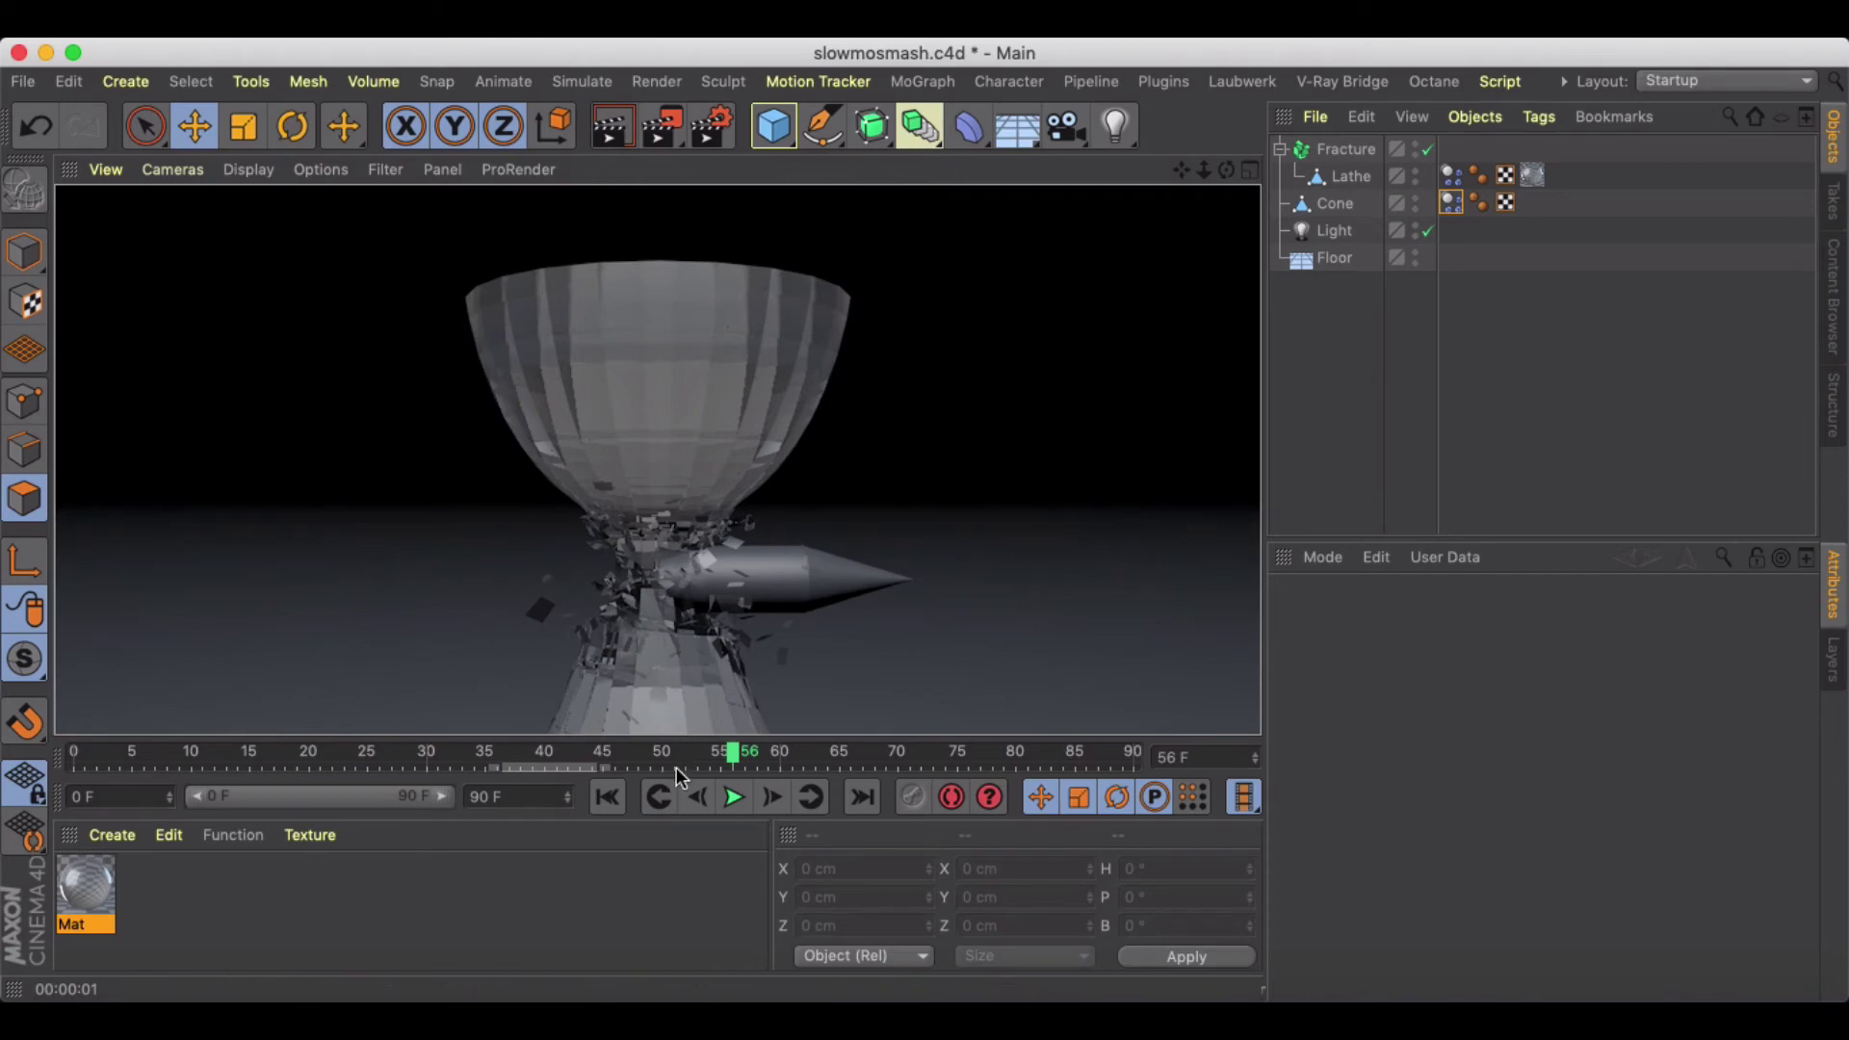
{"action": "left_click", "coordinate": [734, 798]}
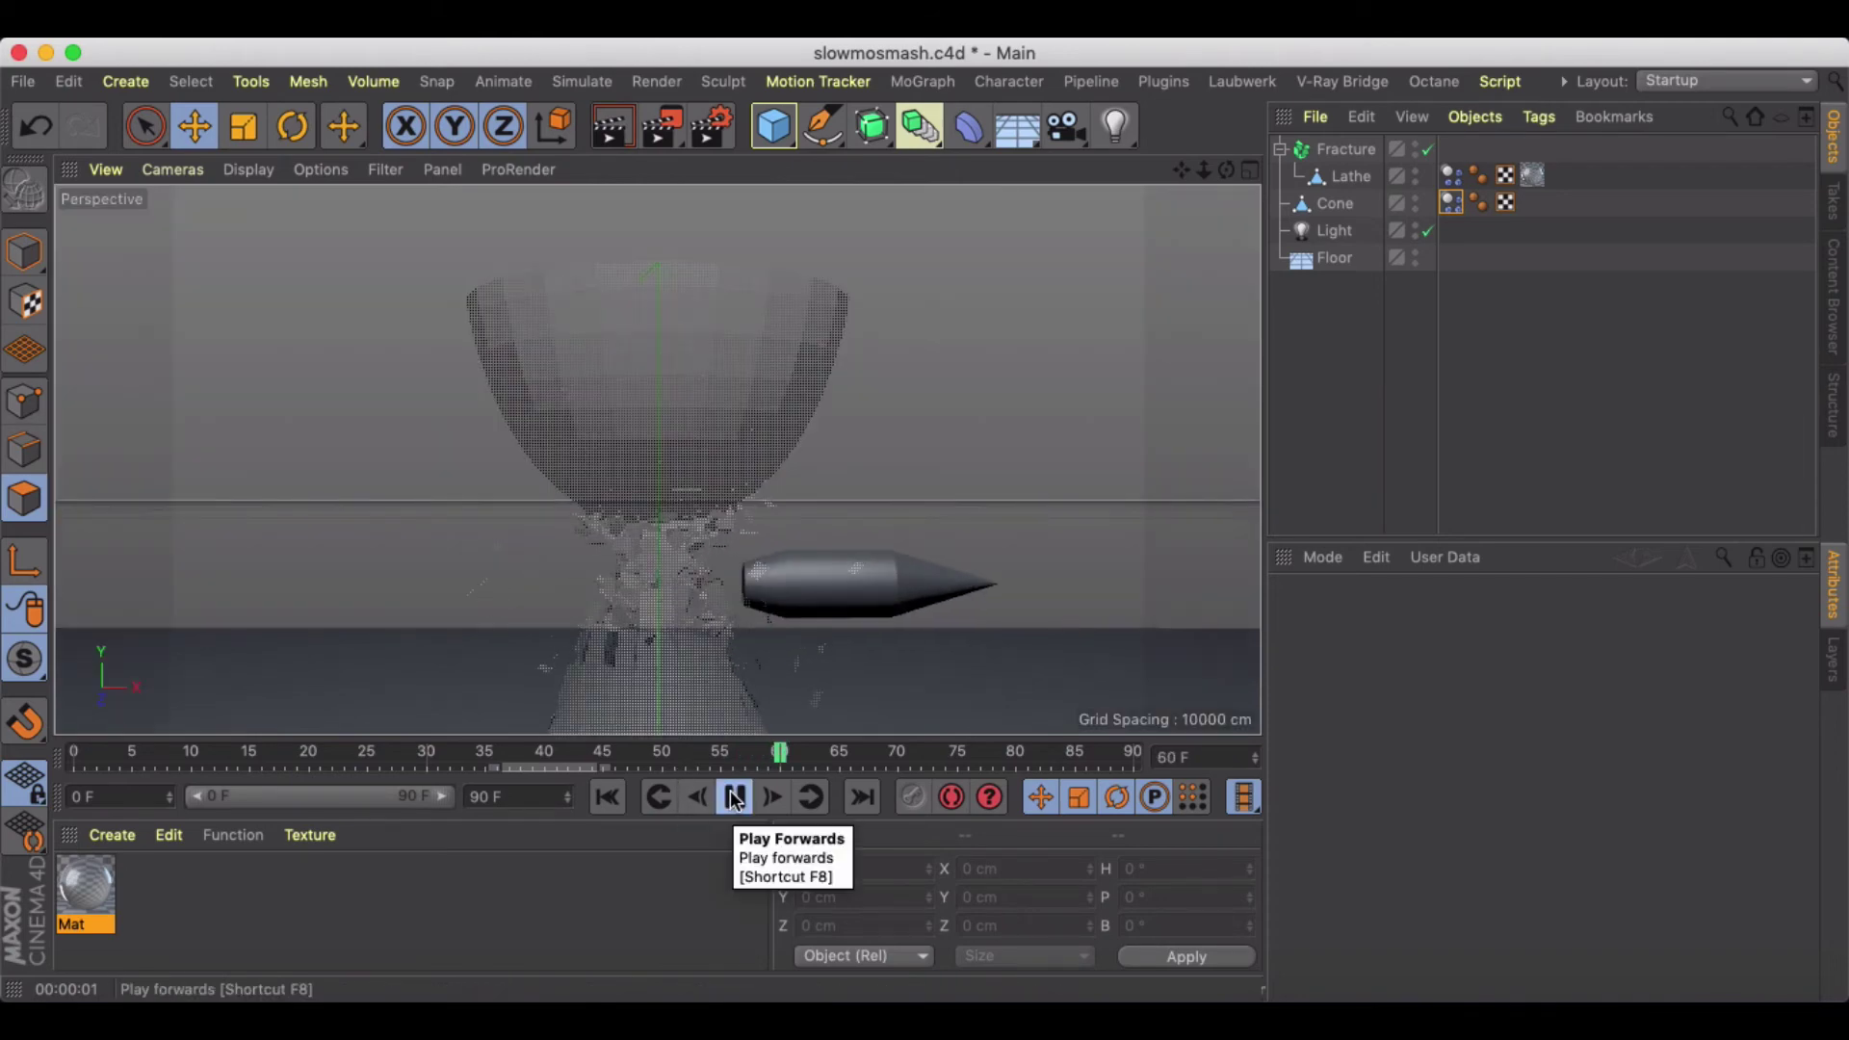
{"action": "left_click", "coordinate": [734, 798]}
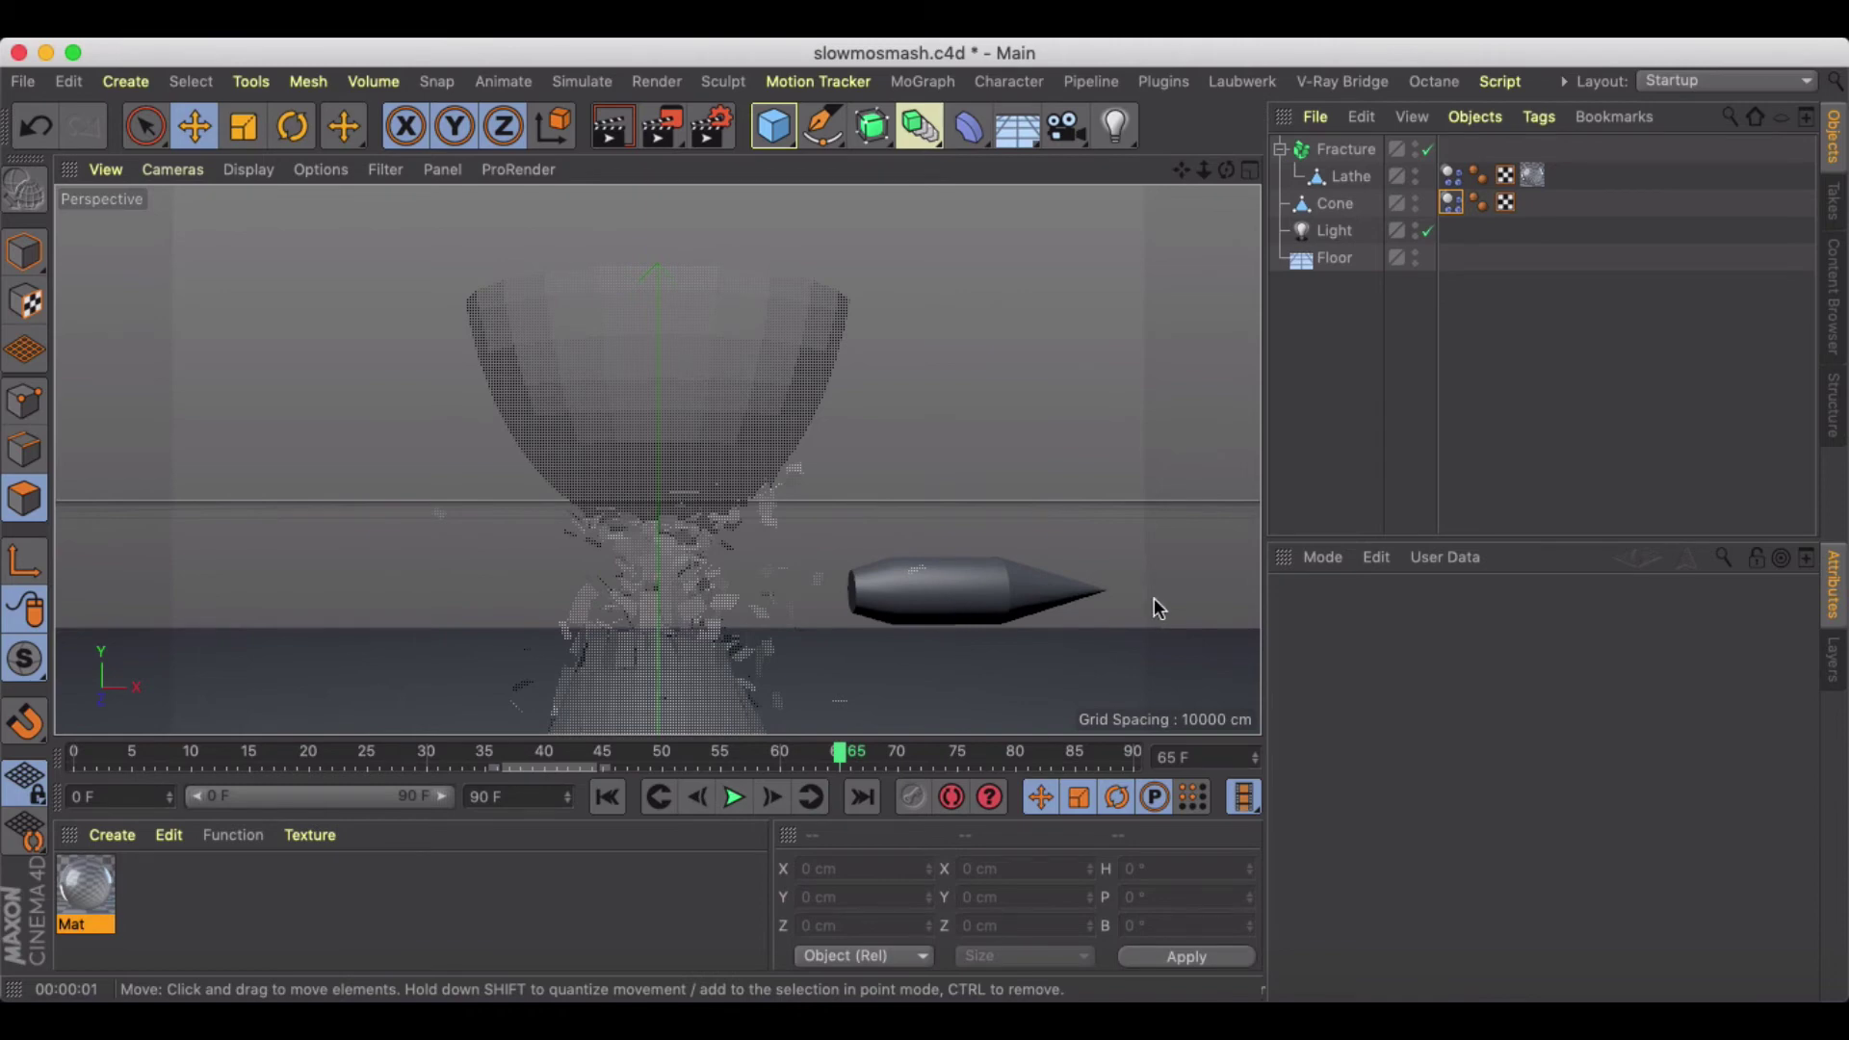
{"action": "left_click", "coordinate": [736, 798]}
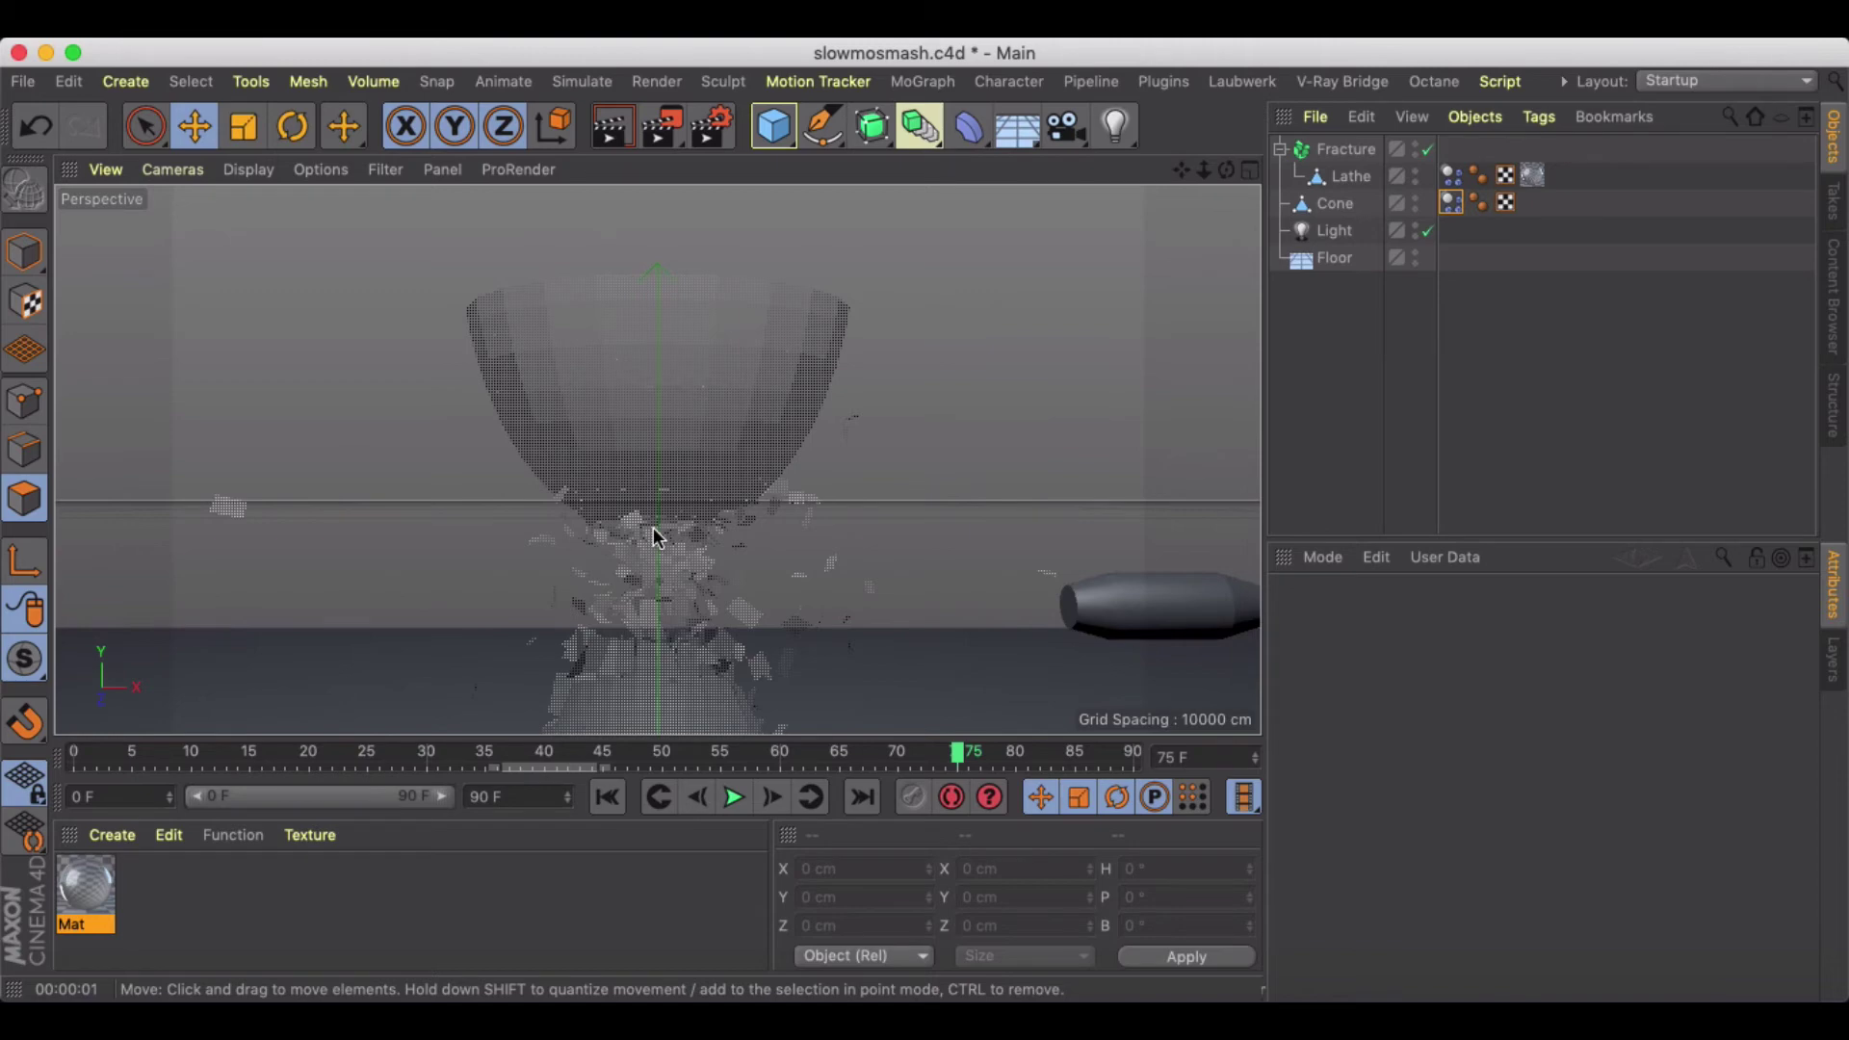
{"action": "key", "text": "shift+f"}
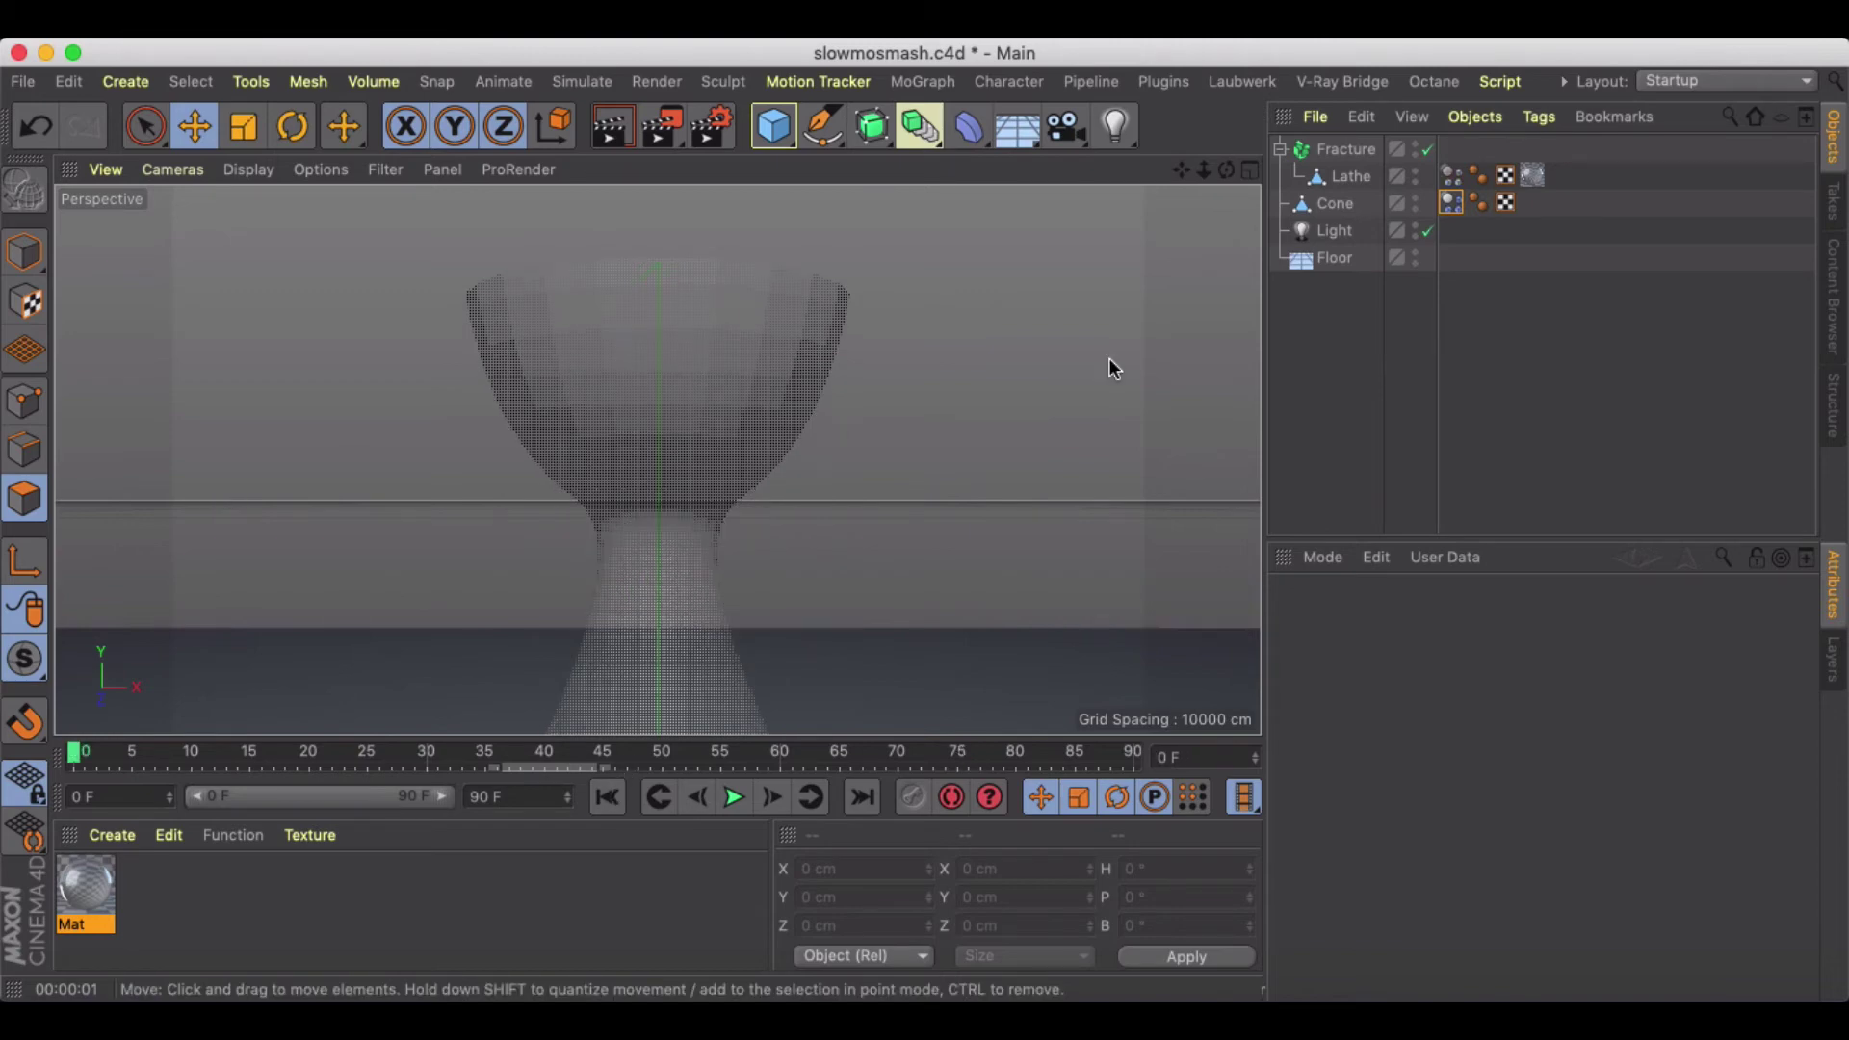
Open the project's general Dynamics settings to examine time scale and gravity, and replay the bullet's approach from the start
{"action": "left_click", "coordinate": [1321, 561]}
{"action": "left_click", "coordinate": [1340, 523]}
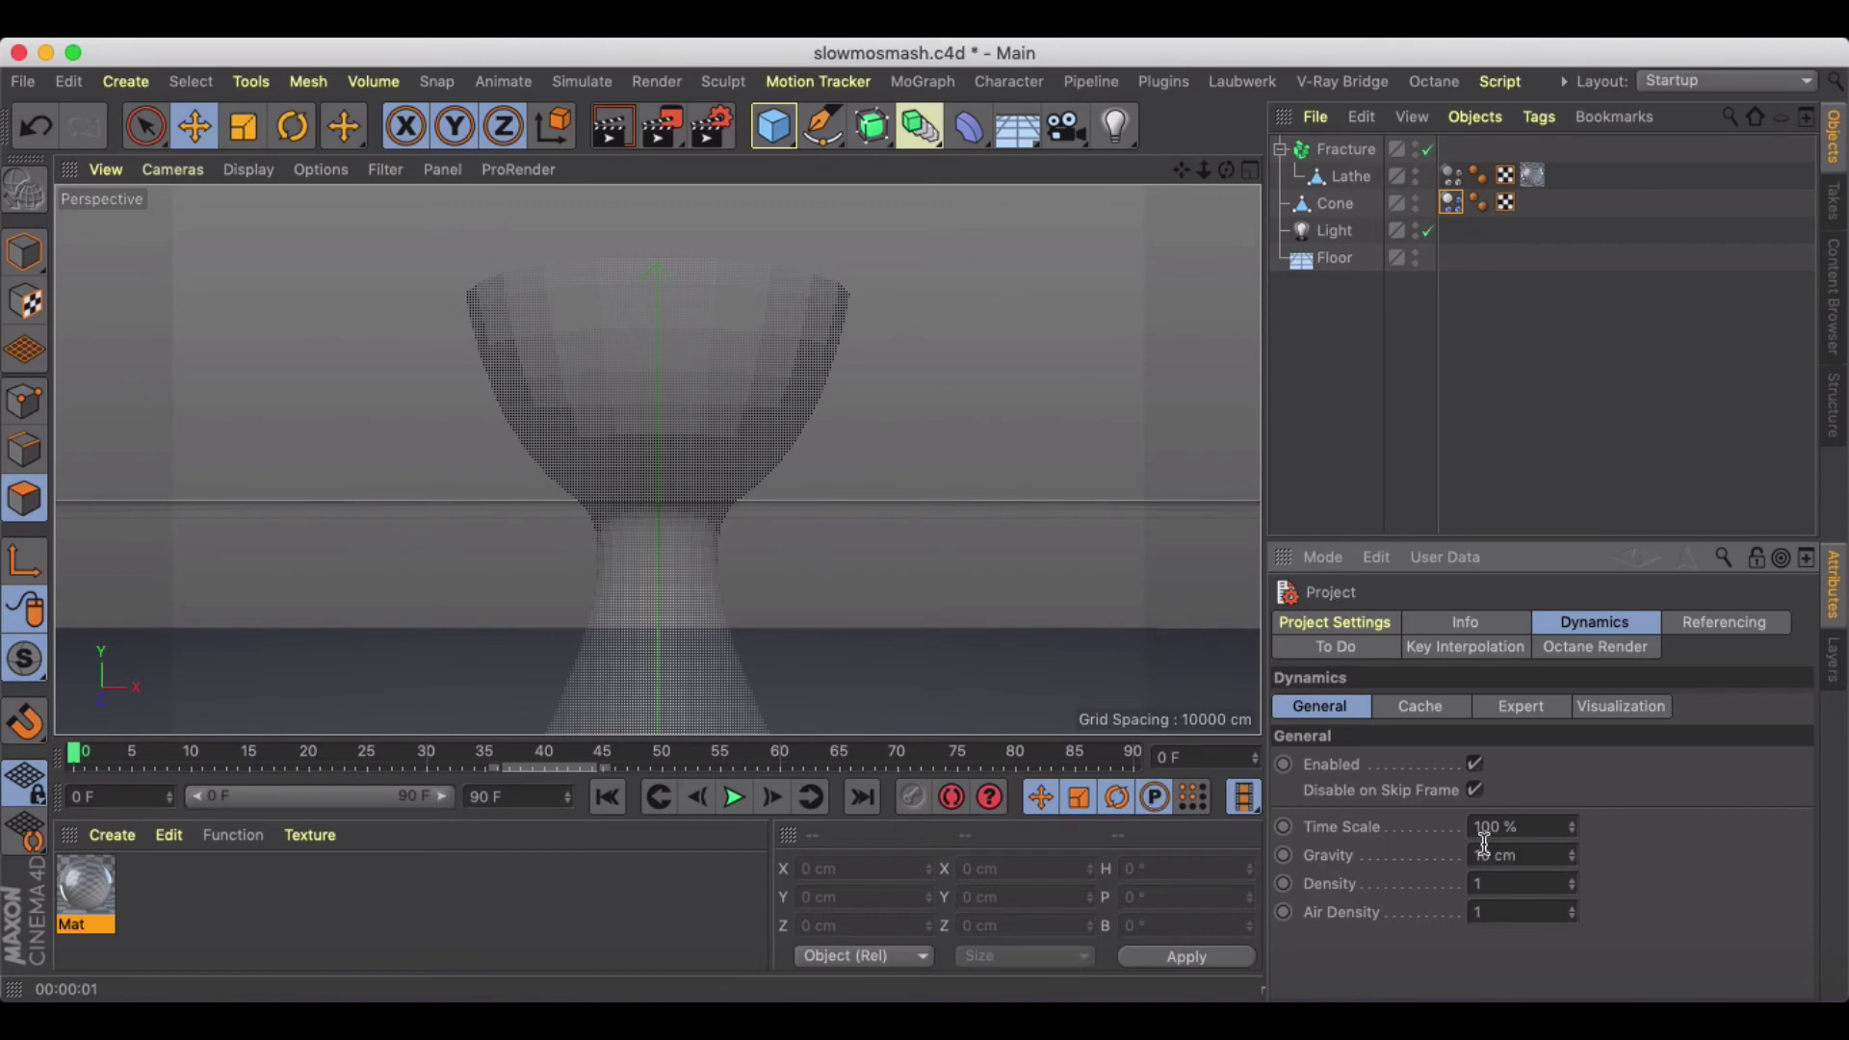
{"action": "left_click", "coordinate": [735, 799]}
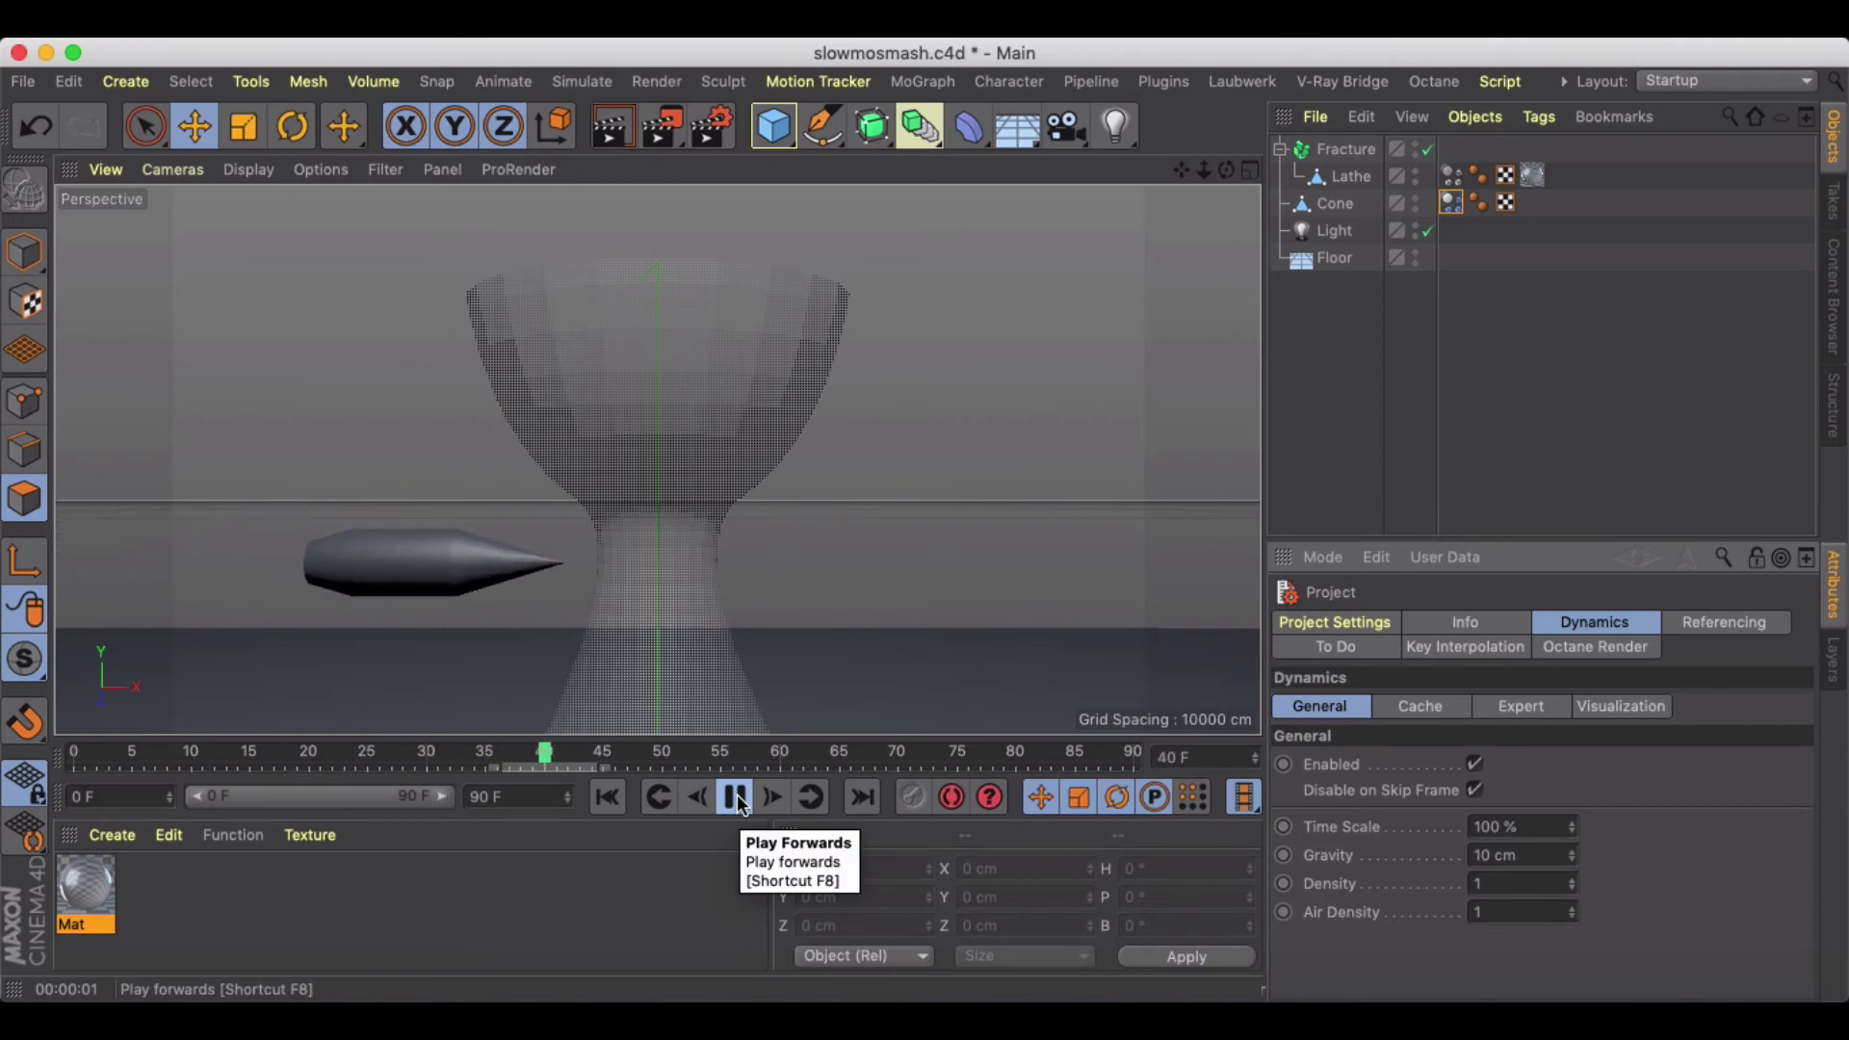
{"action": "left_click", "coordinate": [736, 798]}
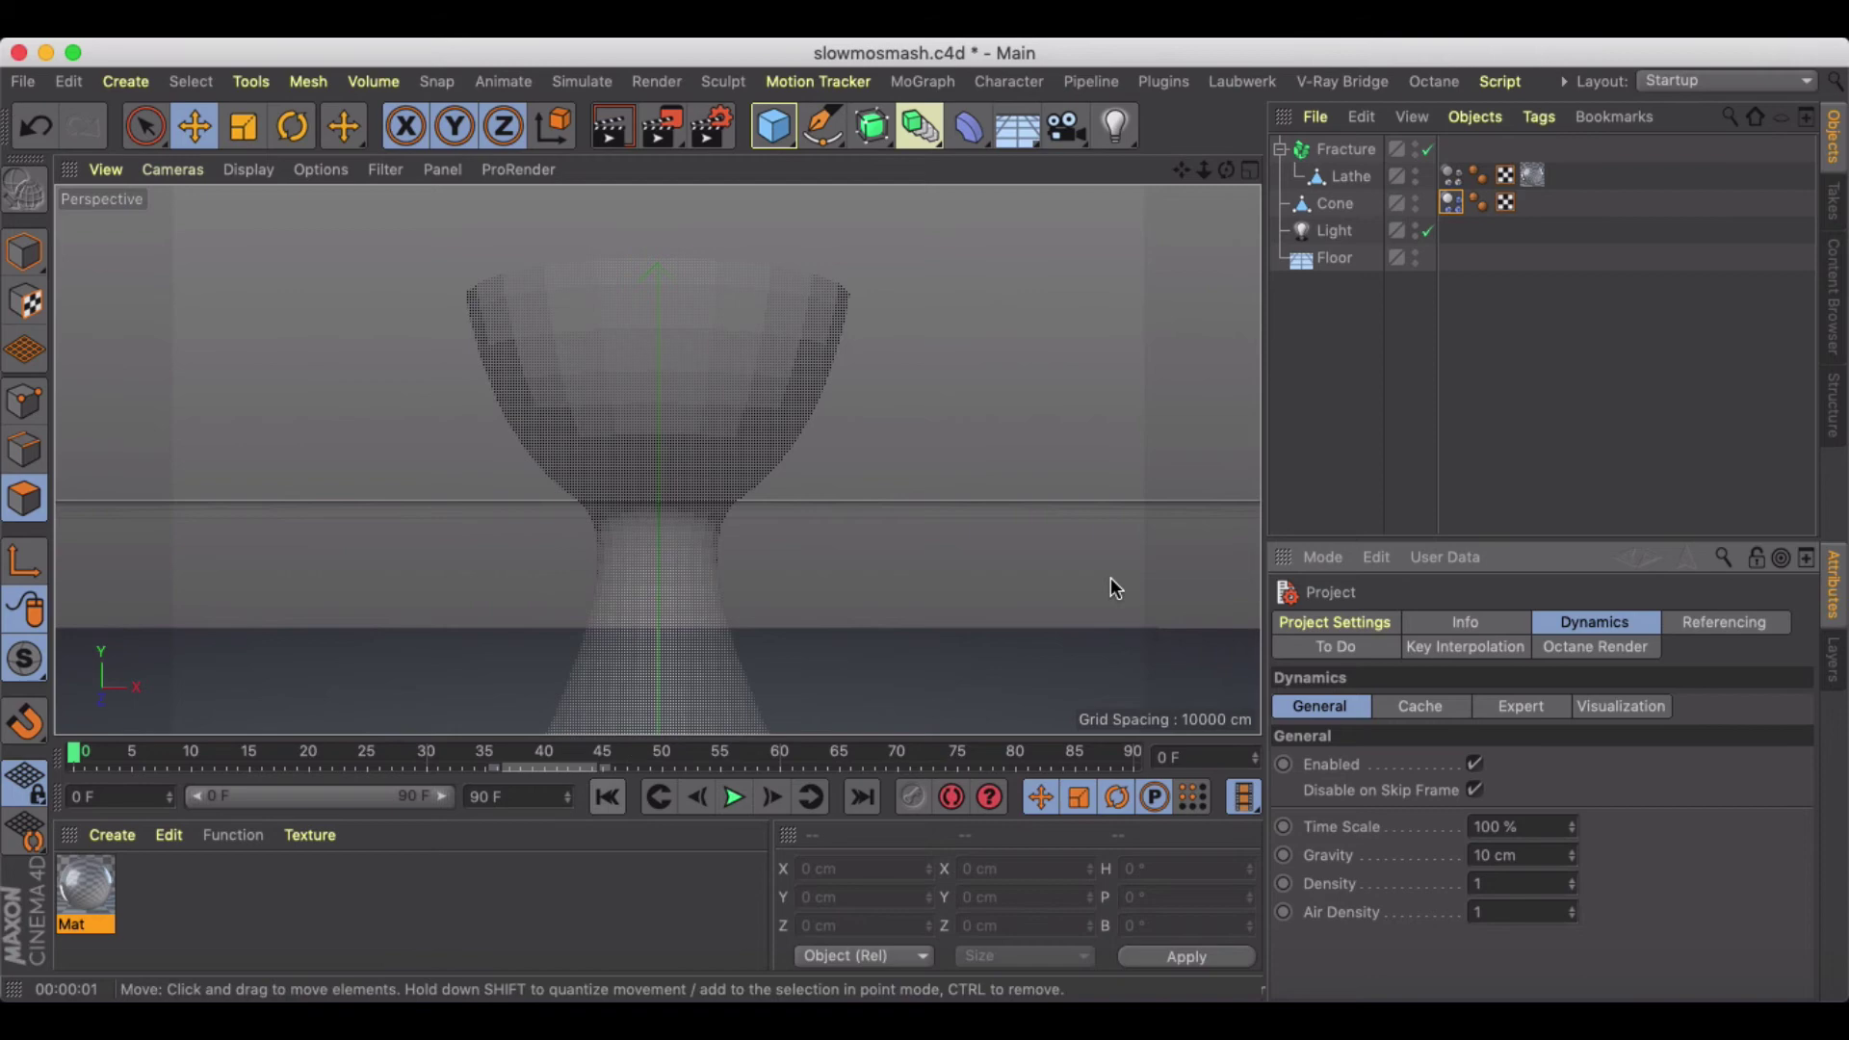
Examine the Dynamics settings in the Cone's and Lathe's Dynamics Body tags, and play the animation to see when dynamics activate
{"action": "left_click", "coordinate": [1451, 201]}
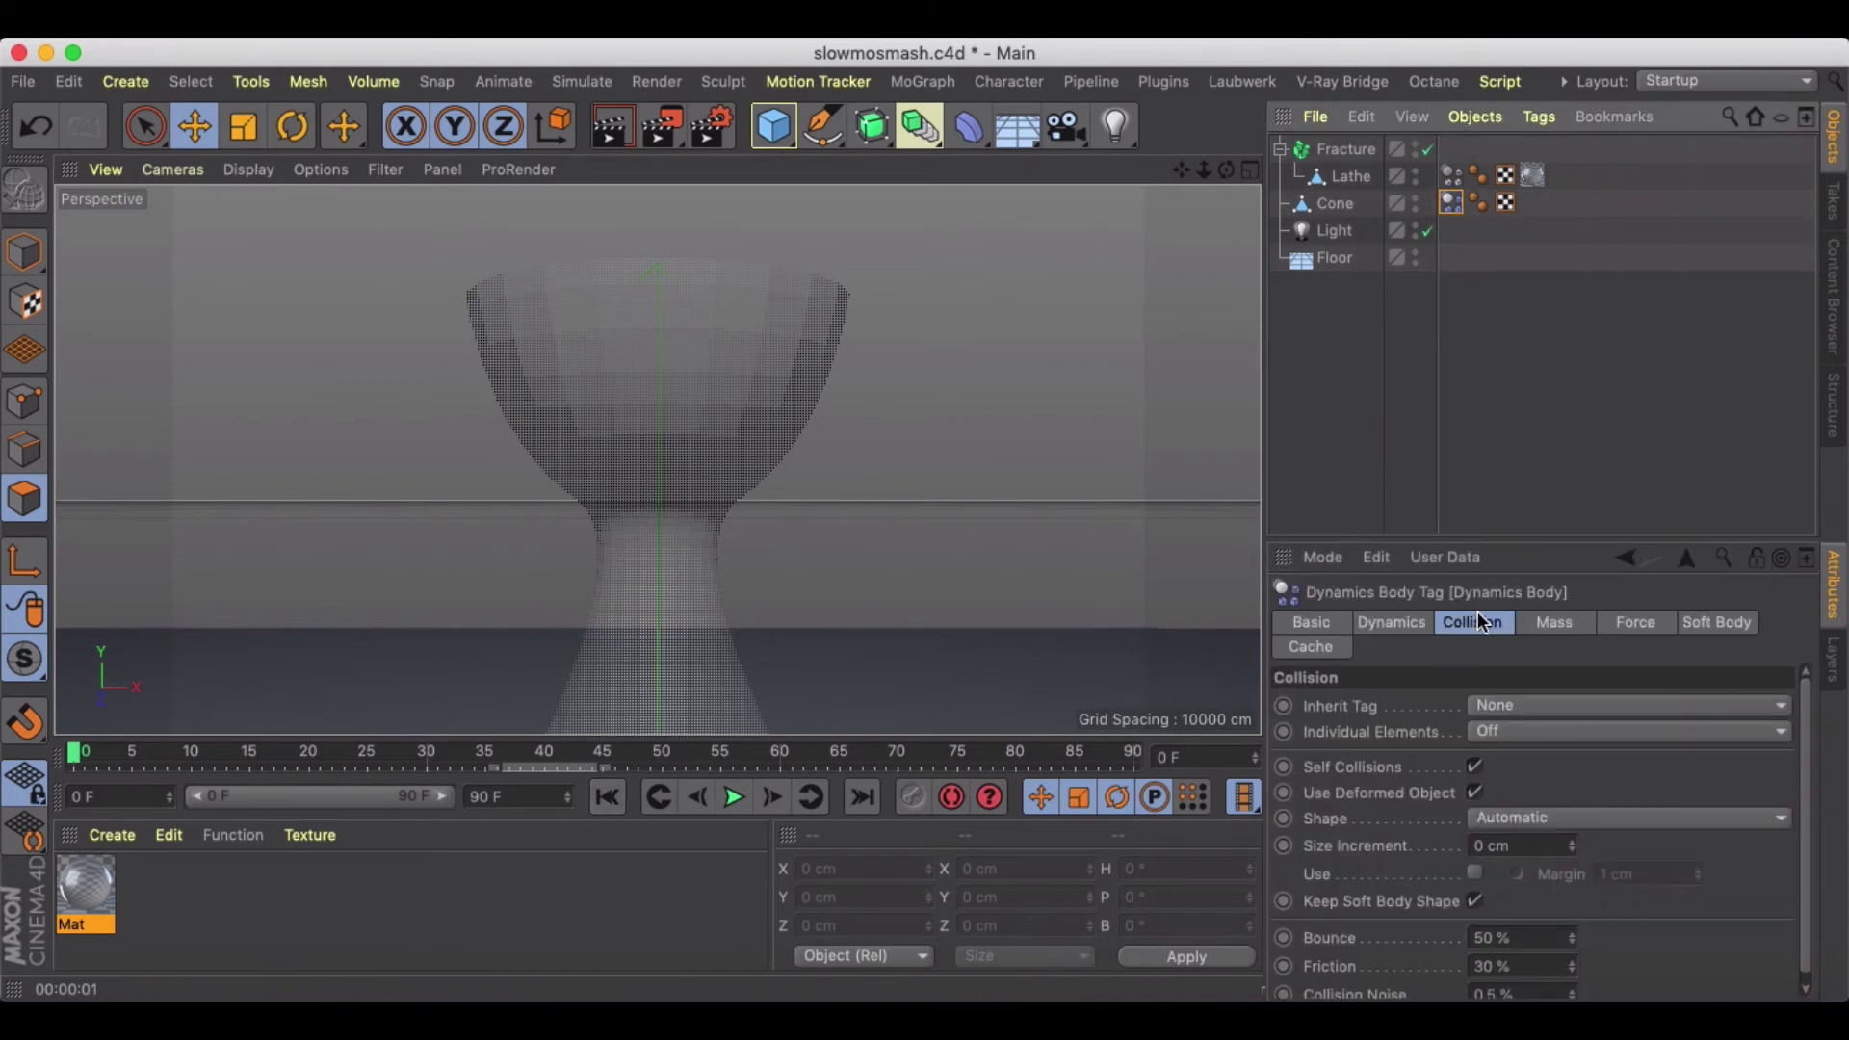
{"action": "left_click", "coordinate": [1324, 622]}
{"action": "left_click", "coordinate": [1390, 622]}
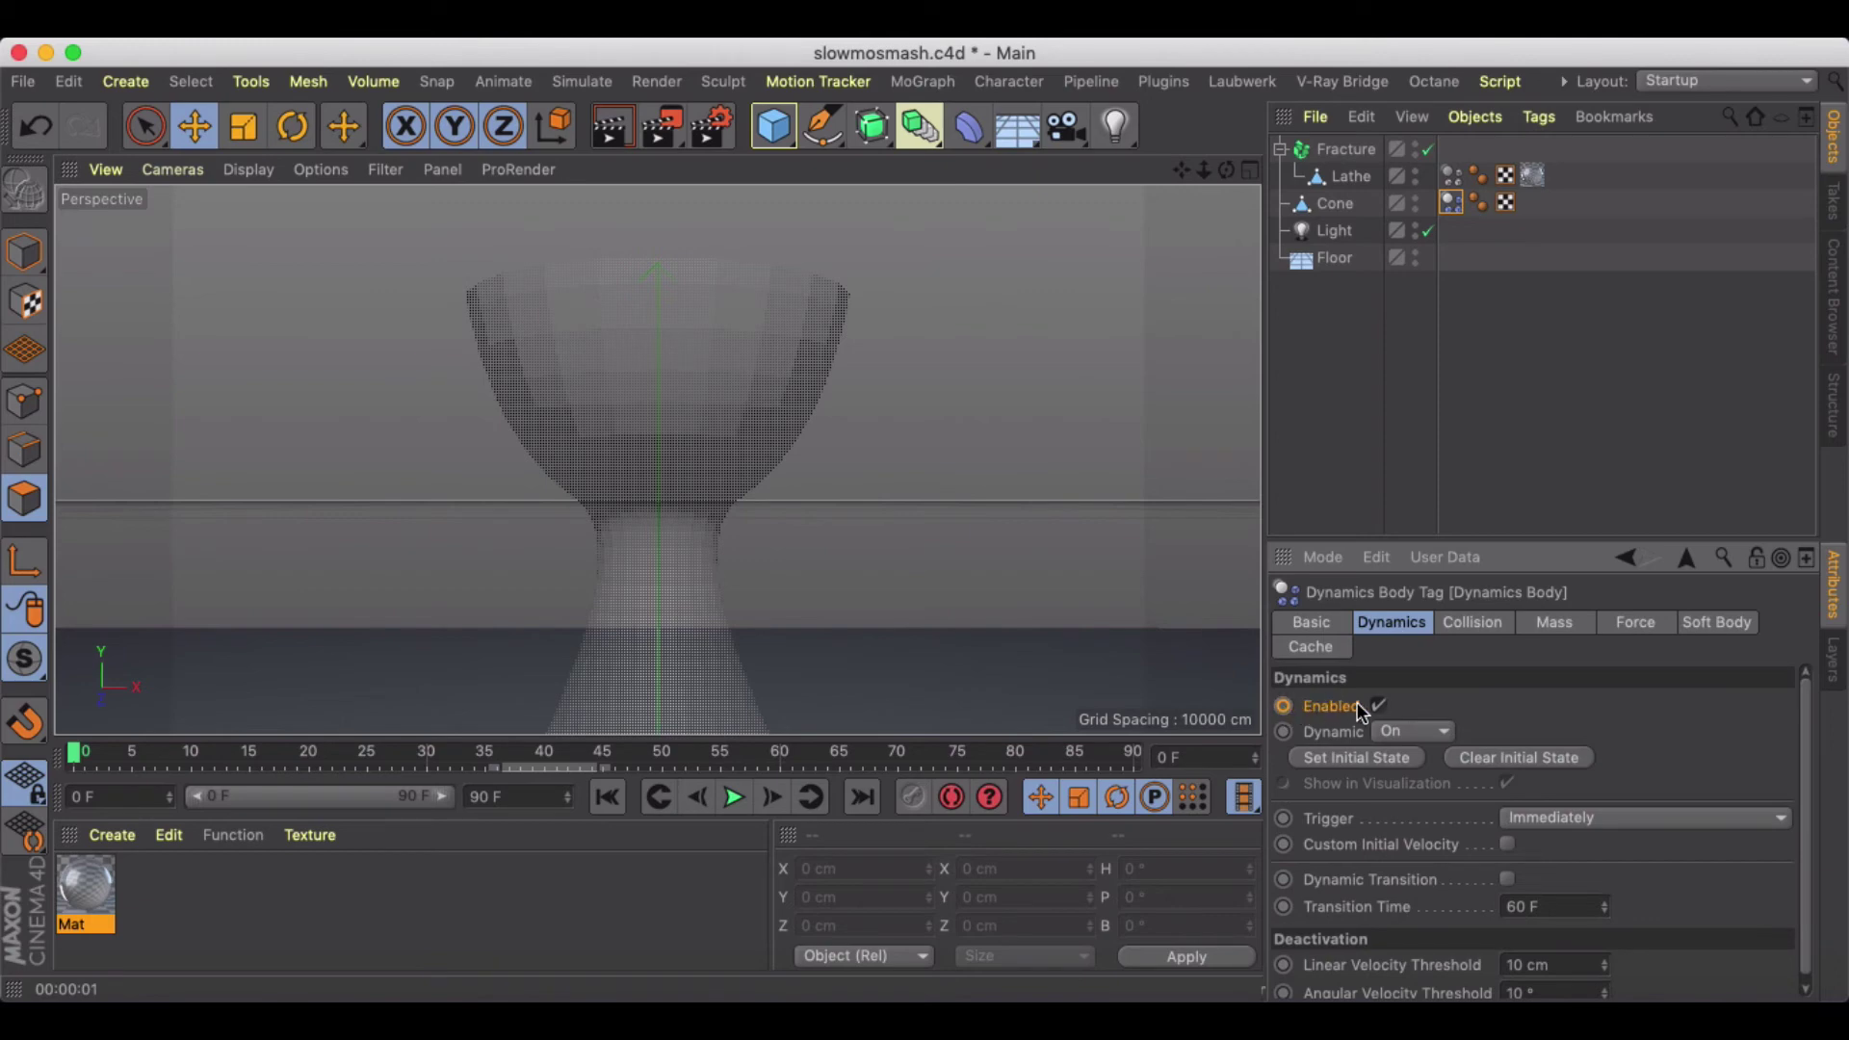
{"action": "left_click", "coordinate": [1453, 179]}
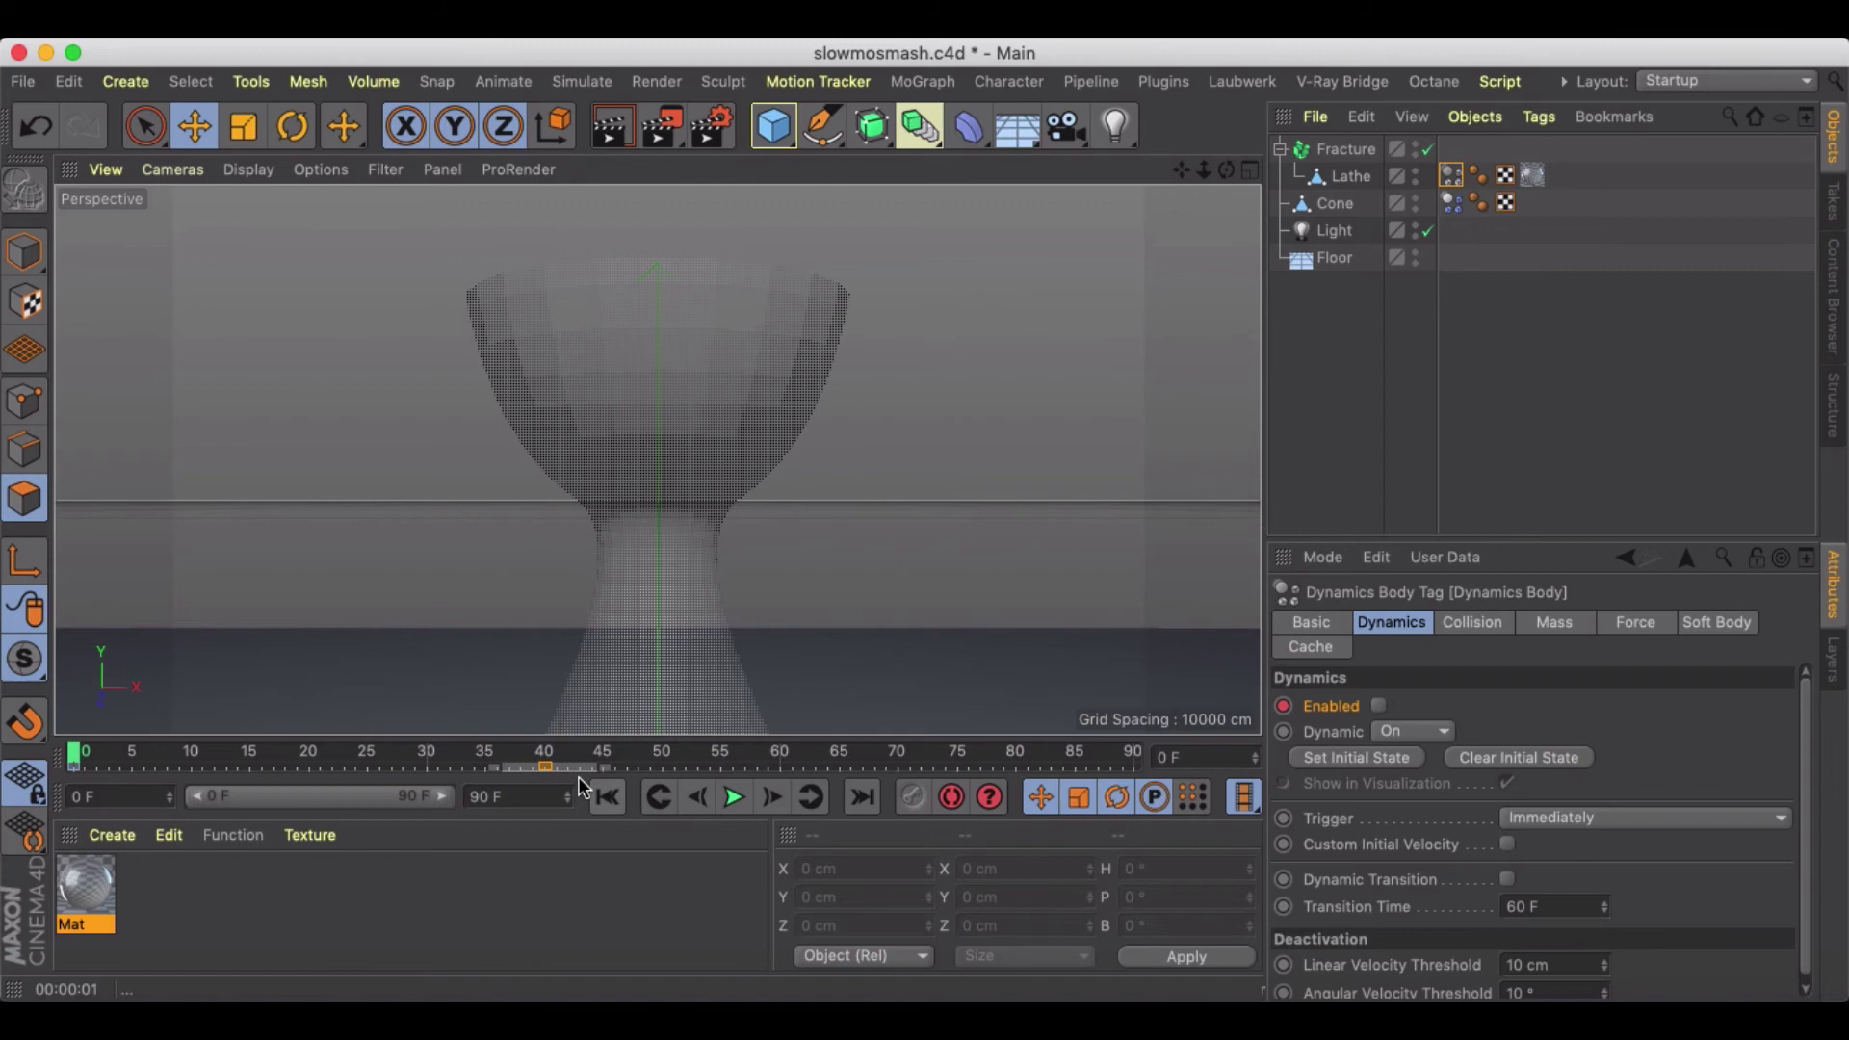
{"action": "left_click", "coordinate": [734, 797]}
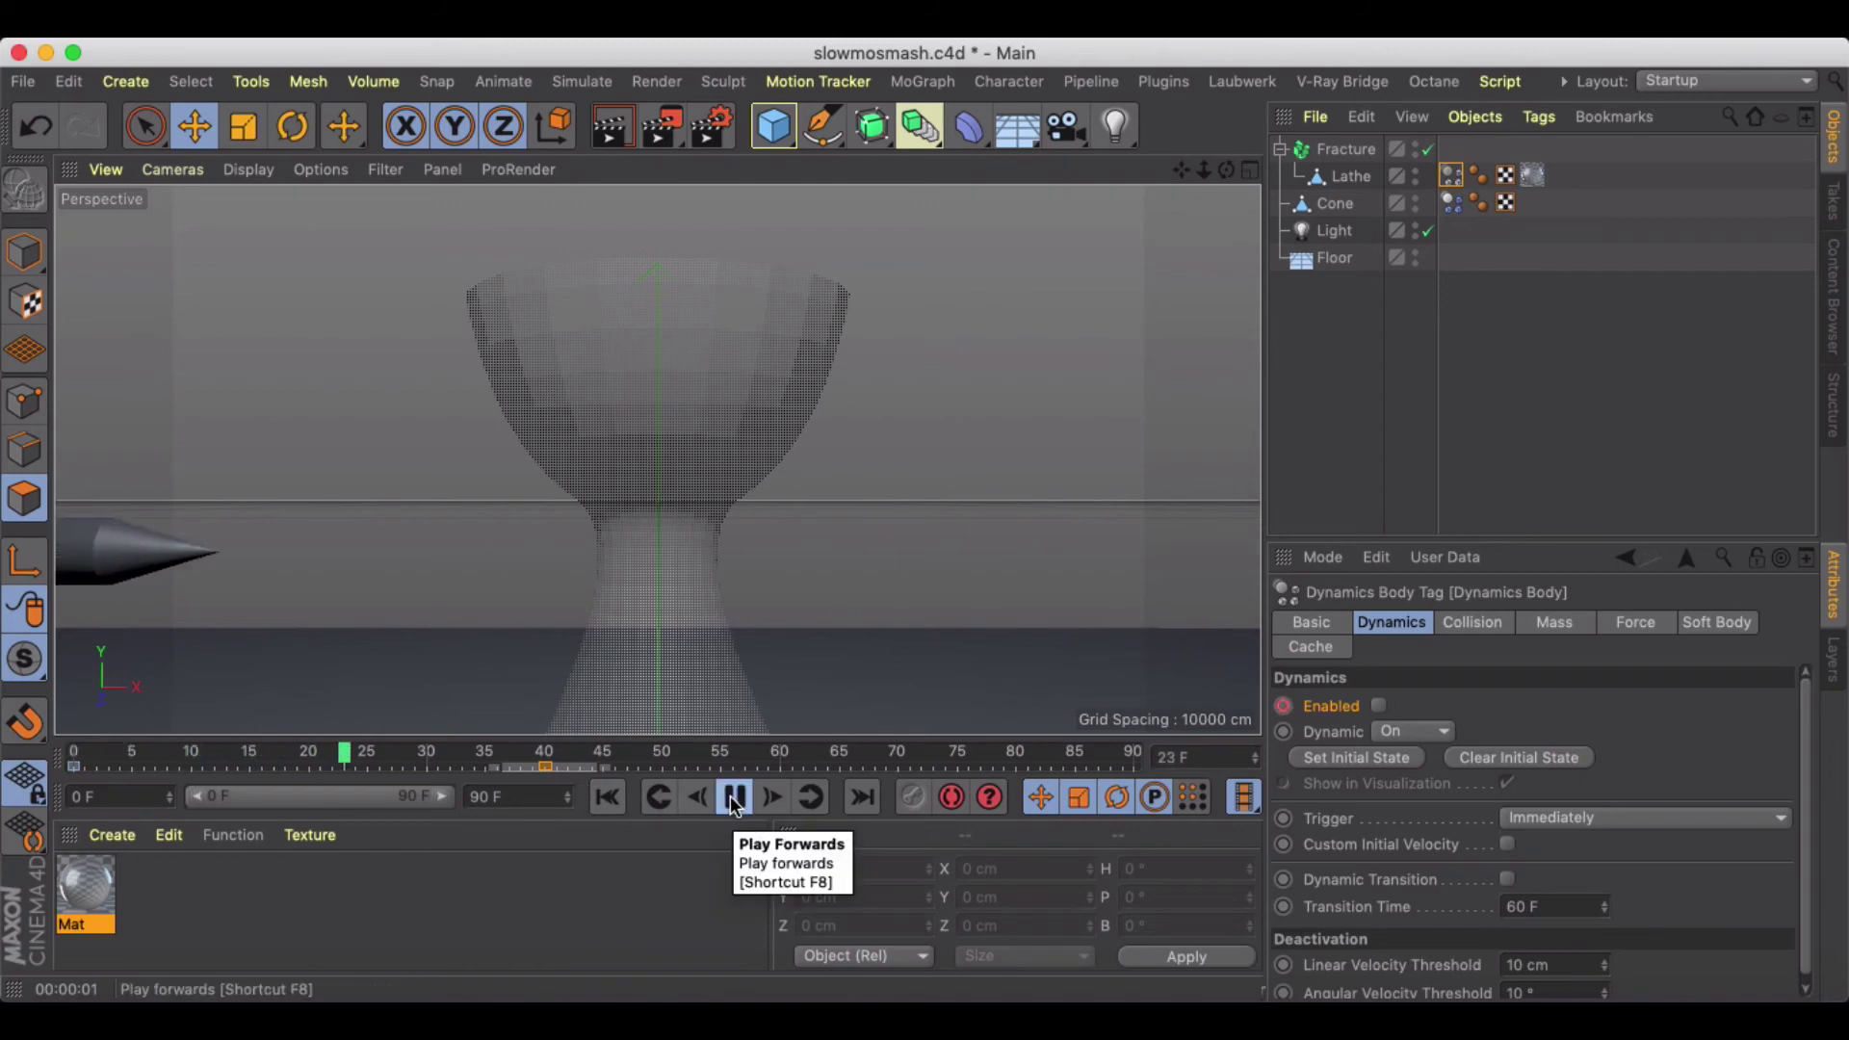
{"action": "left_click", "coordinate": [734, 797]}
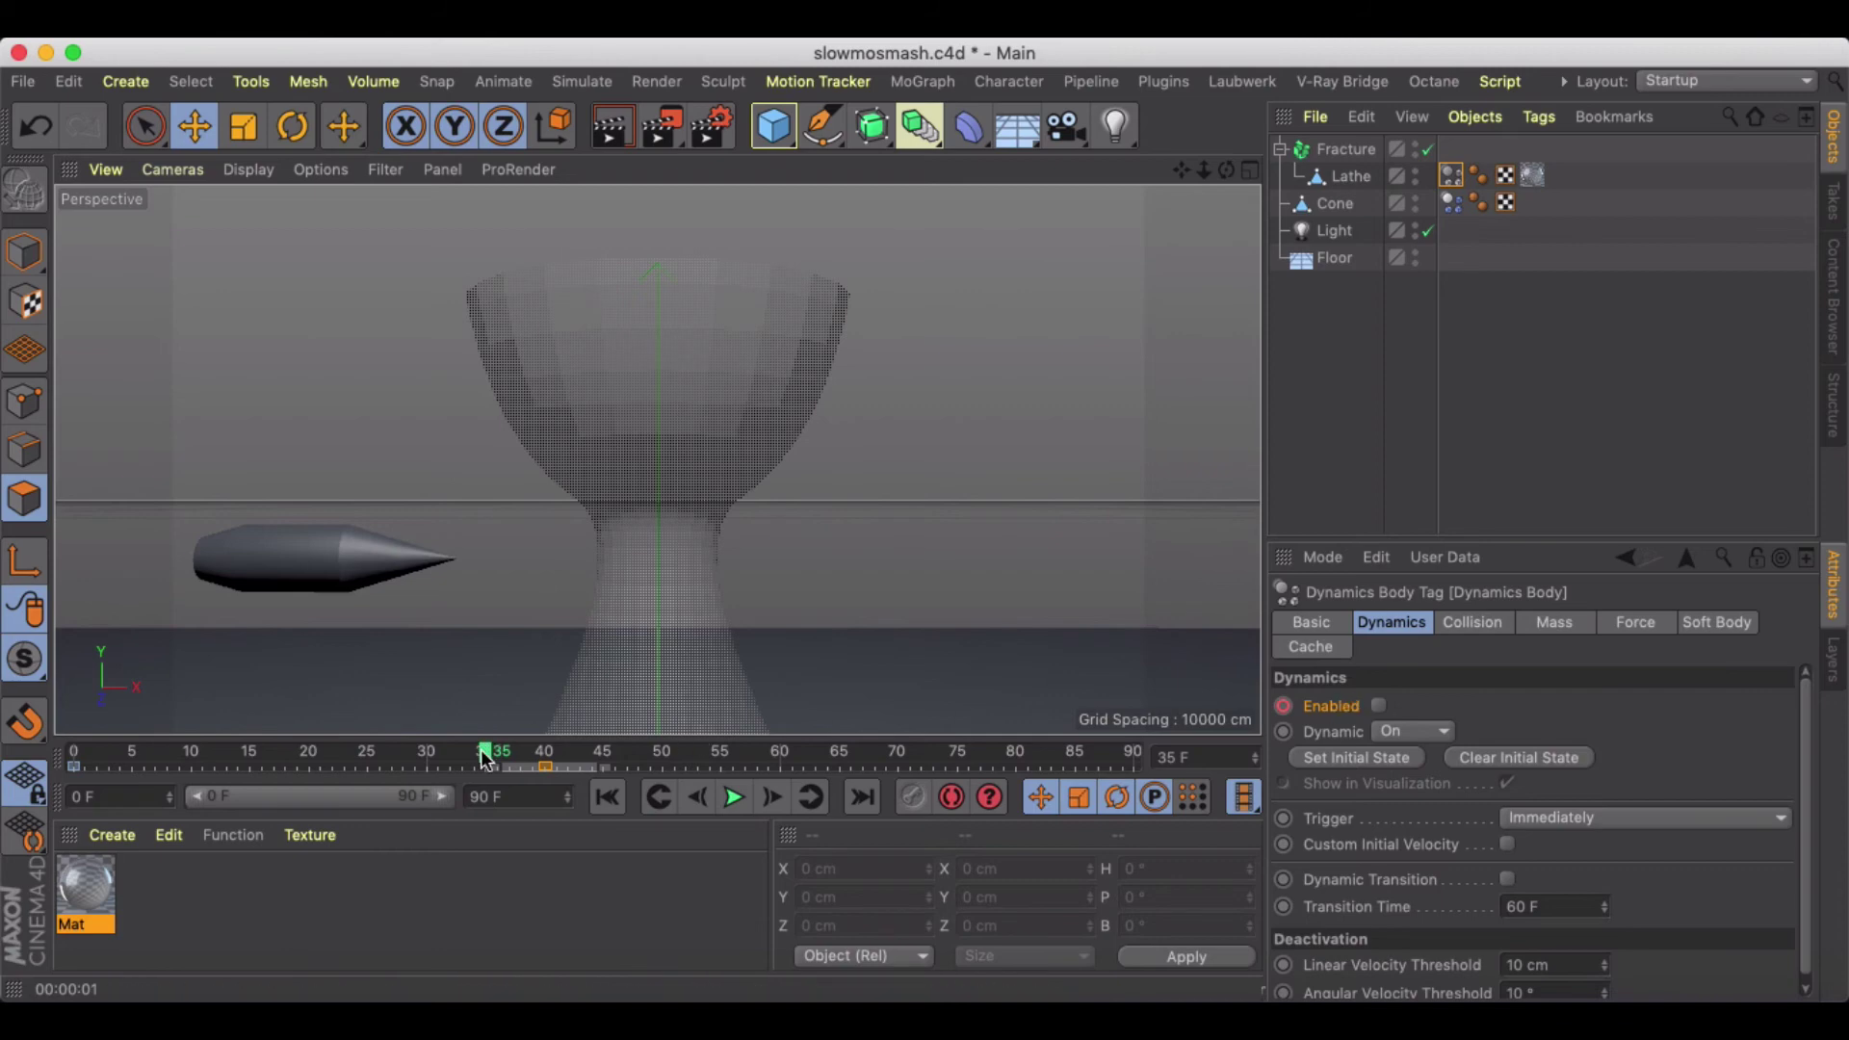
Remove the keyframes for Enabled on the Lathe's Dynamics Body tag, check the tag and rewind to frame 0
{"action": "left_click", "coordinate": [155, 761]}
{"action": "left_click", "coordinate": [87, 765]}
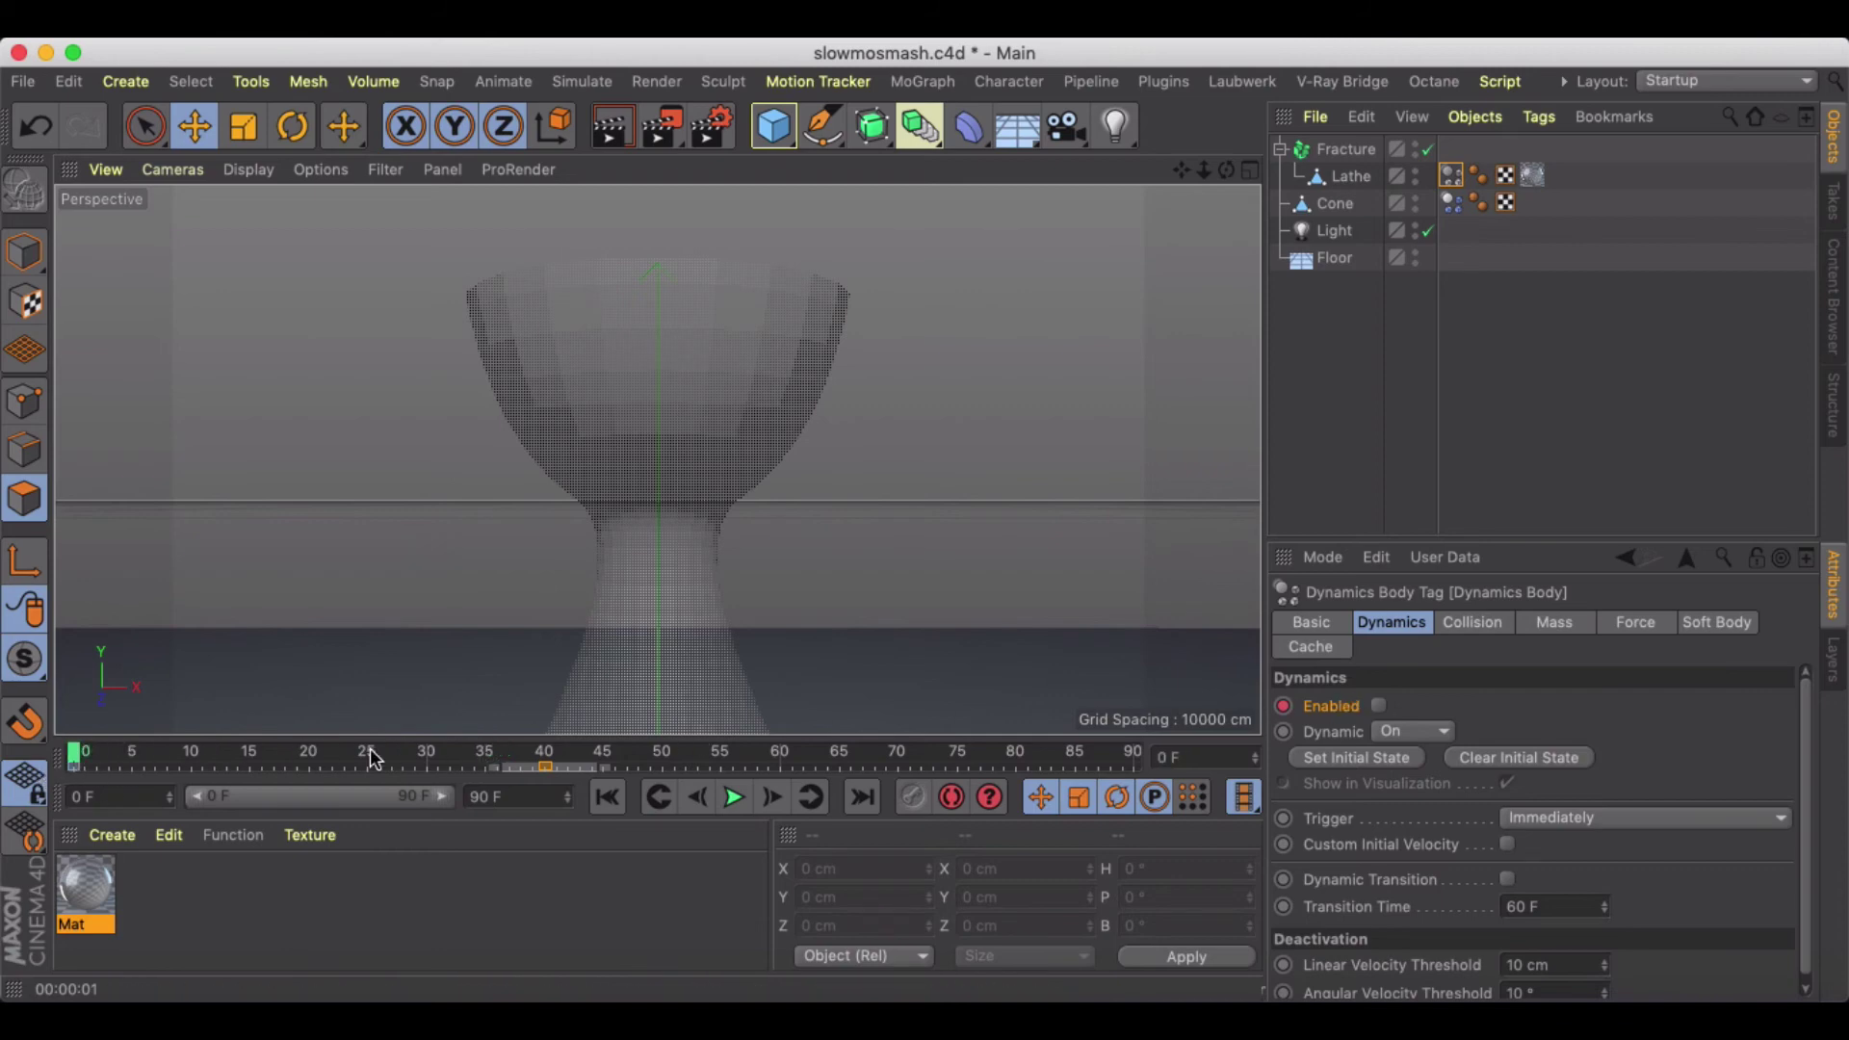
{"action": "left_click", "coordinate": [664, 769]}
{"action": "left_click_drag", "start_coordinate": [666, 773], "coordinate": [29, 763]}
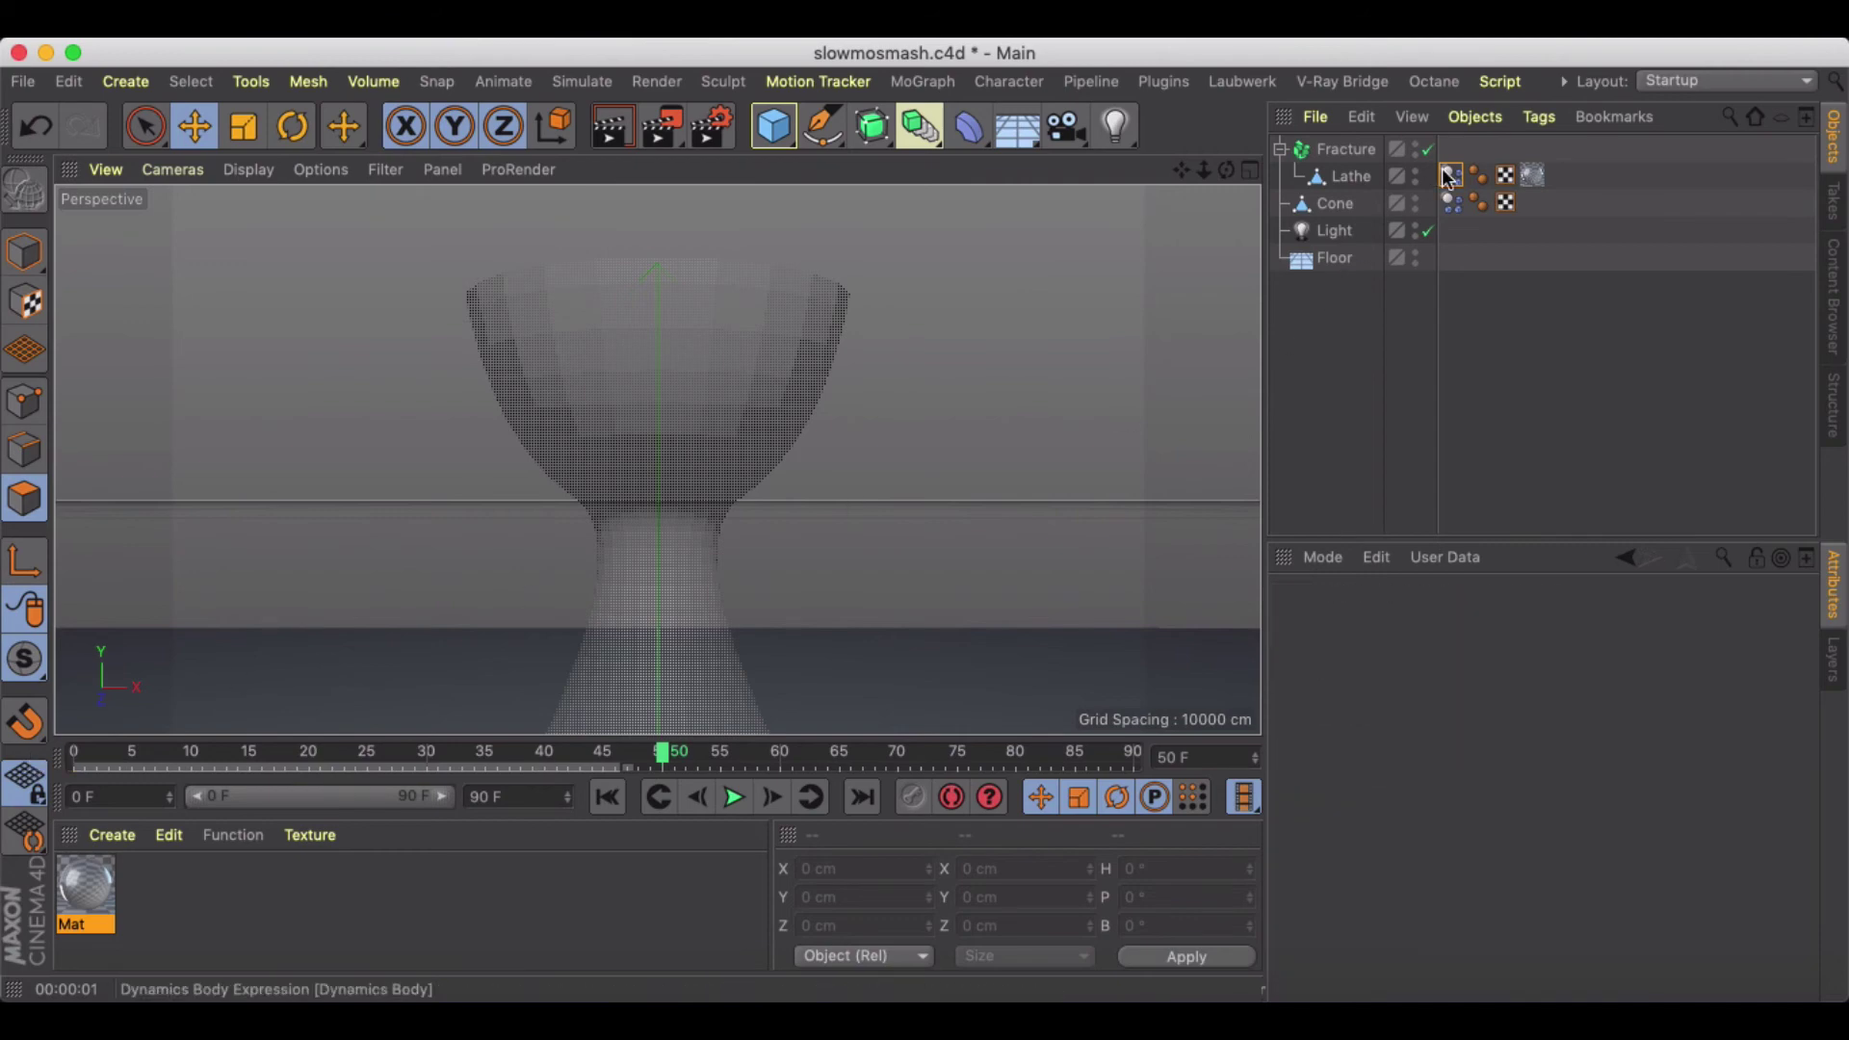
{"action": "left_click", "coordinate": [1451, 177]}
{"action": "left_click", "coordinate": [607, 797]}
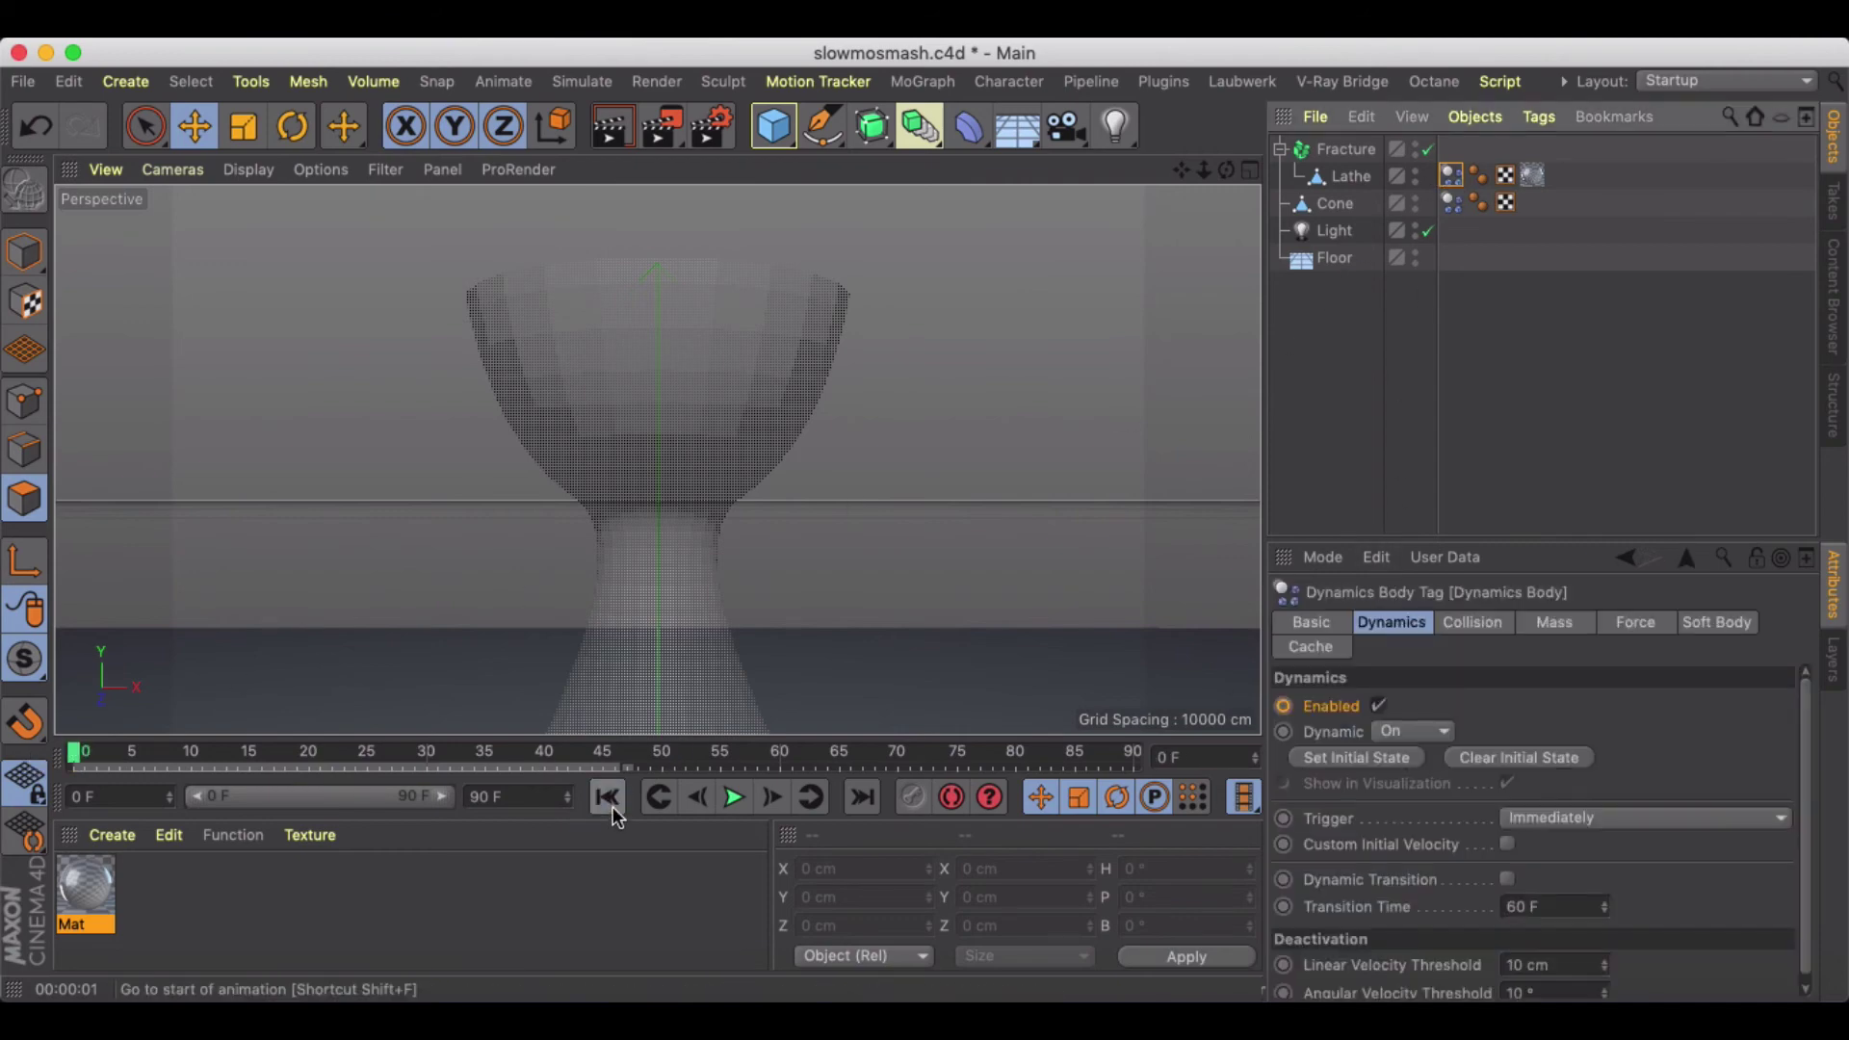
Play the animation with the glass's dynamics enabled from the start, stop after the bullet enters view and rewind to frame 0
{"action": "left_click", "coordinate": [733, 800]}
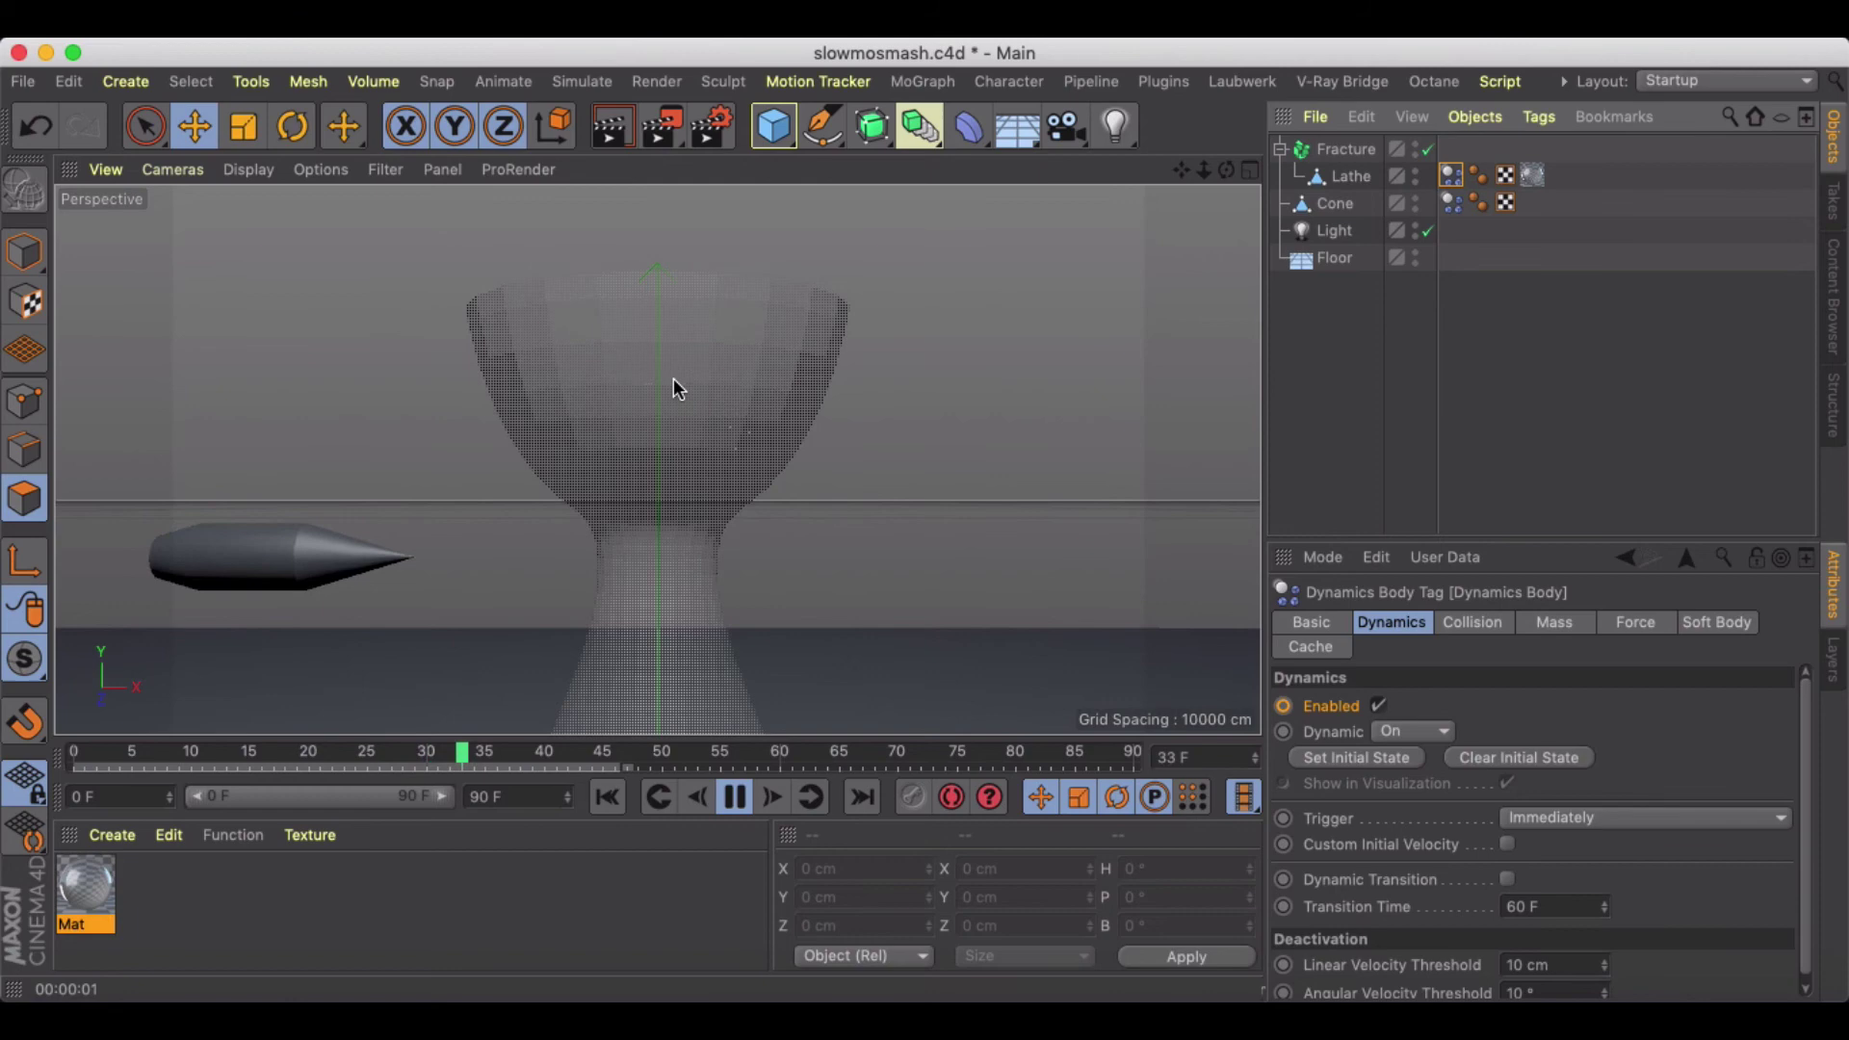
{"action": "left_click", "coordinate": [734, 796]}
{"action": "left_click", "coordinate": [607, 797]}
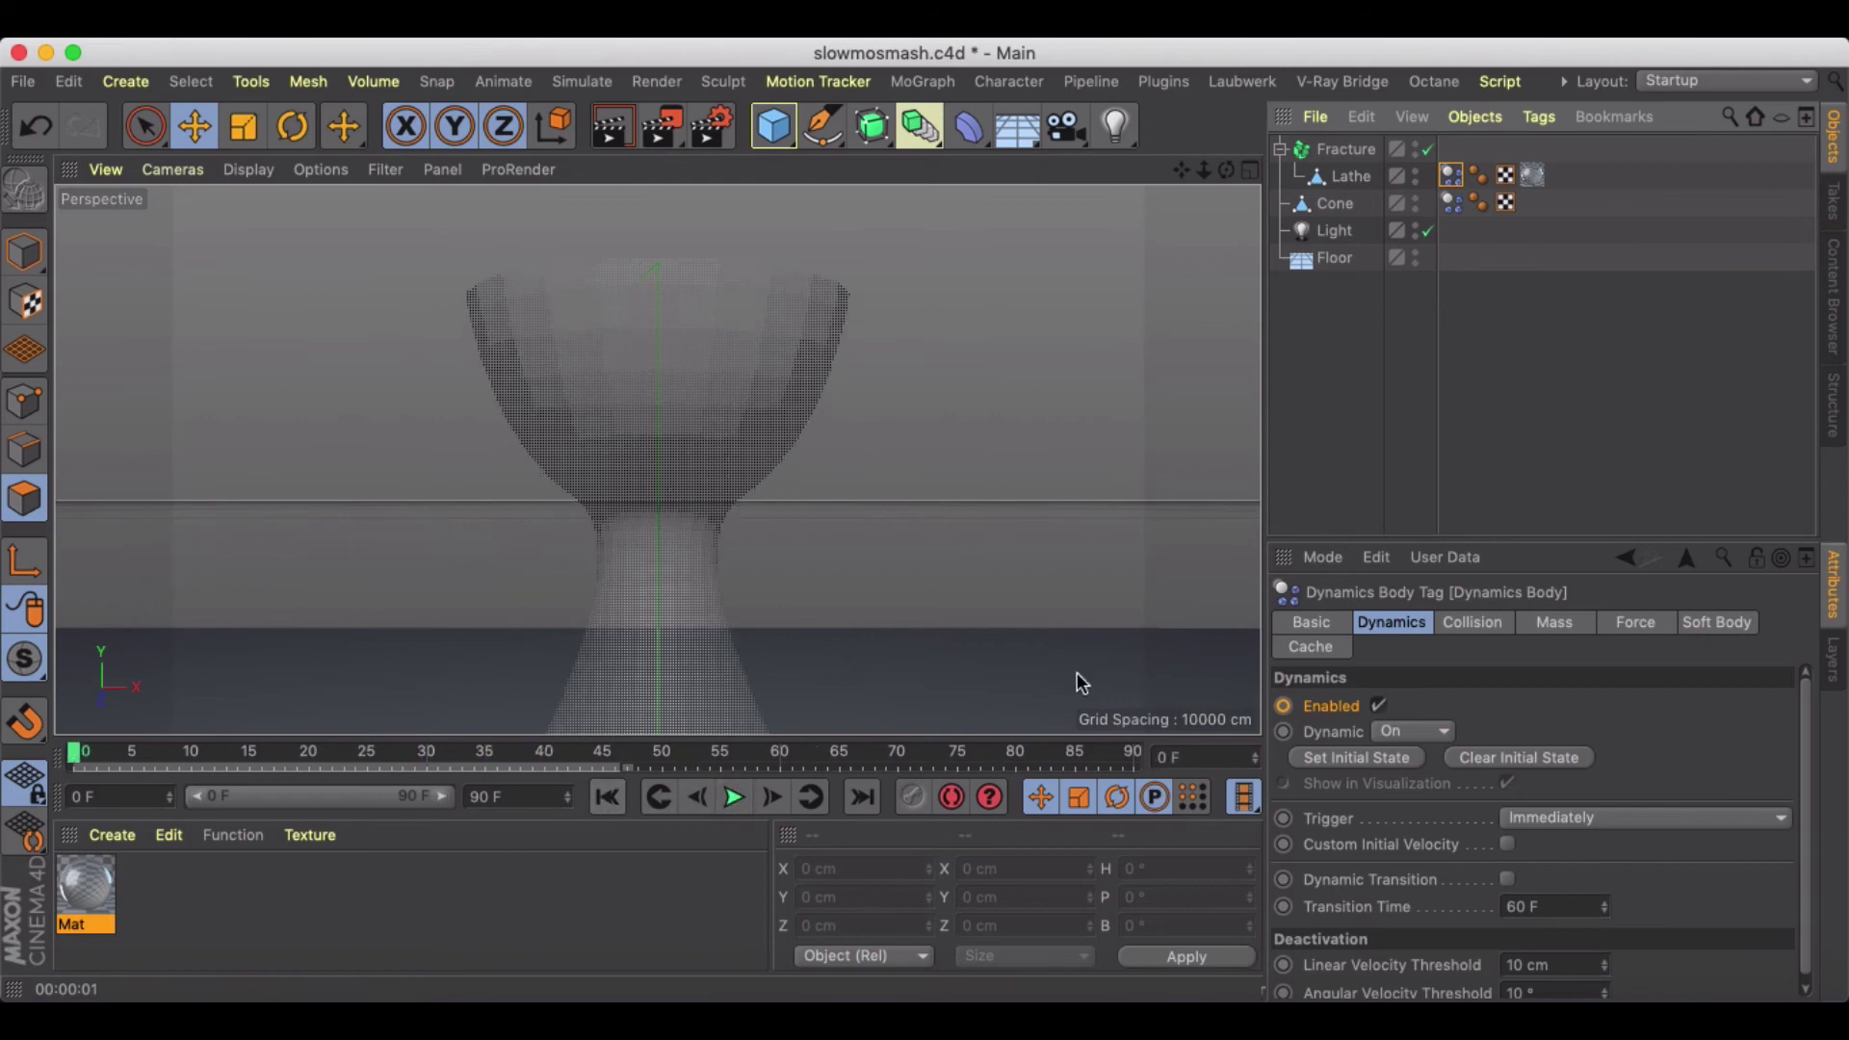
Set Gravity in the project's Dynamics settings to 1000 cm, play the glass's motion up to frame 10 and rewind
{"action": "left_click", "coordinate": [1321, 556]}
{"action": "left_click", "coordinate": [1345, 523]}
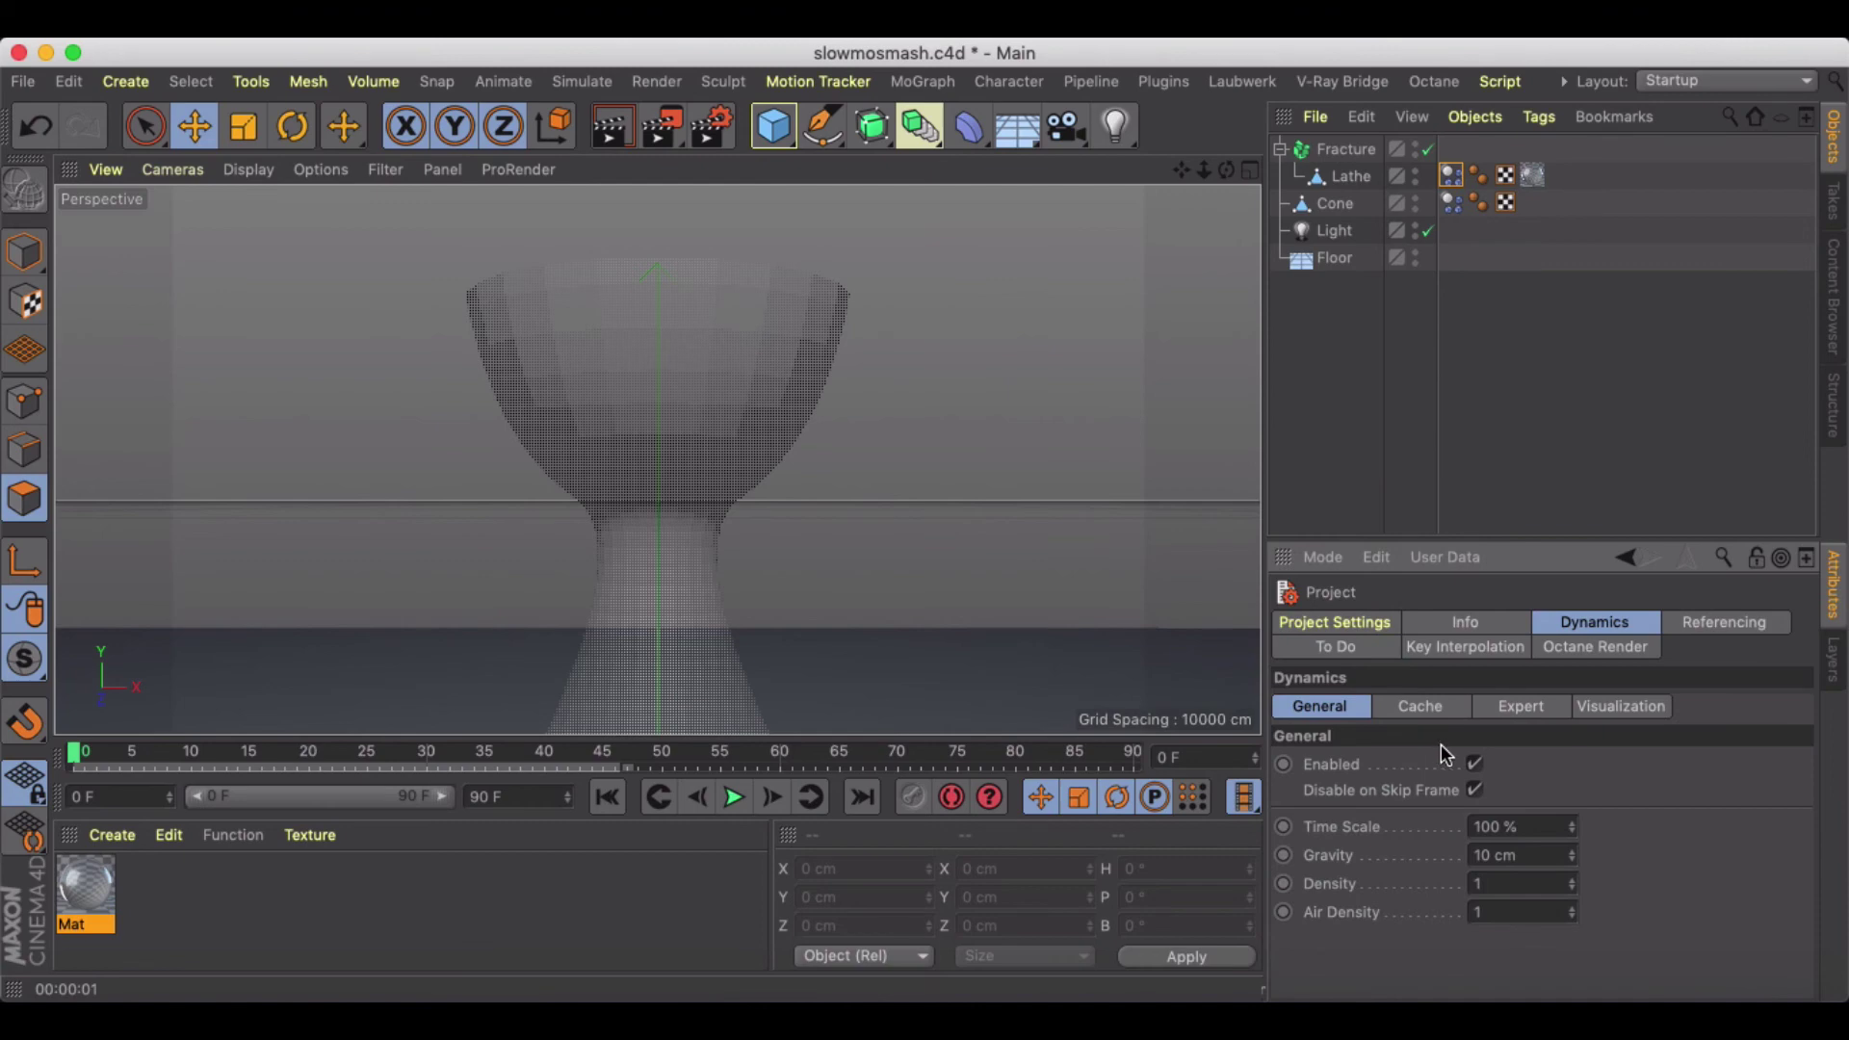
{"action": "double_click", "coordinate": [1539, 855]}
{"action": "type", "text": "1000"}
{"action": "key", "text": "Return"}
{"action": "left_click", "coordinate": [733, 800]}
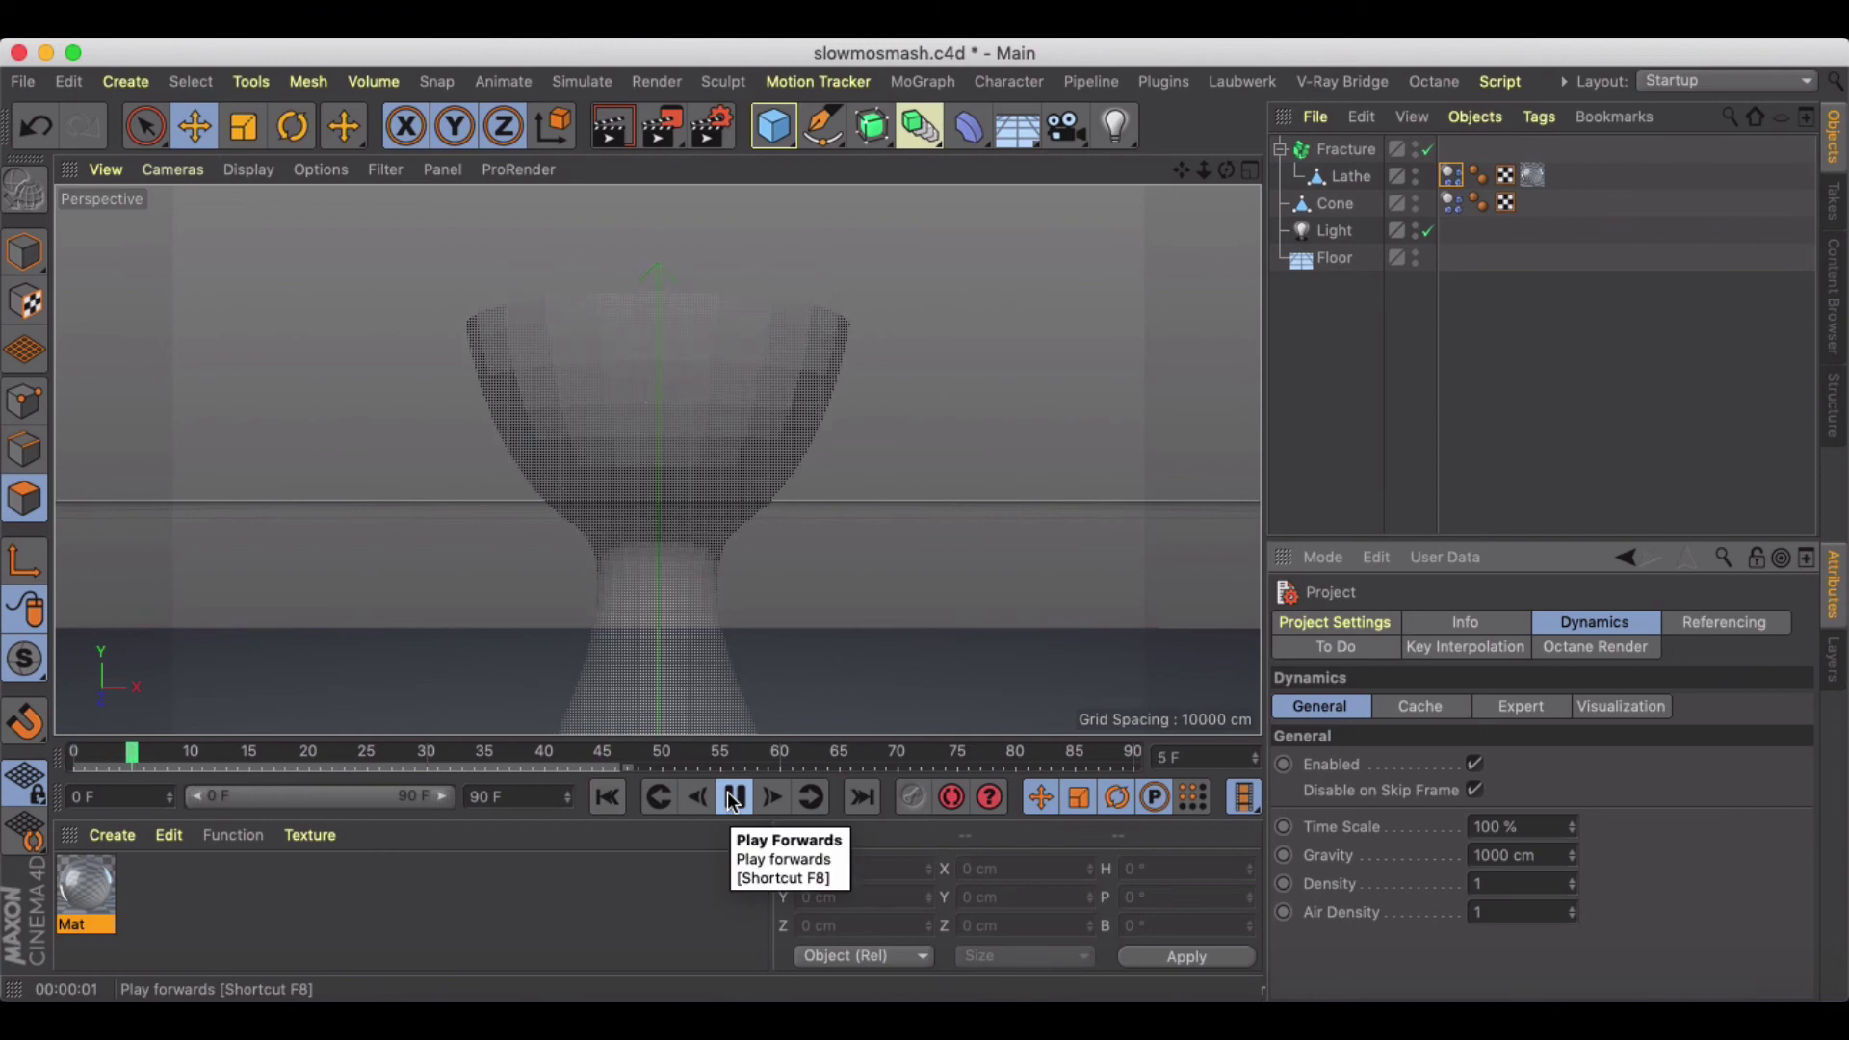
{"action": "left_click", "coordinate": [732, 800]}
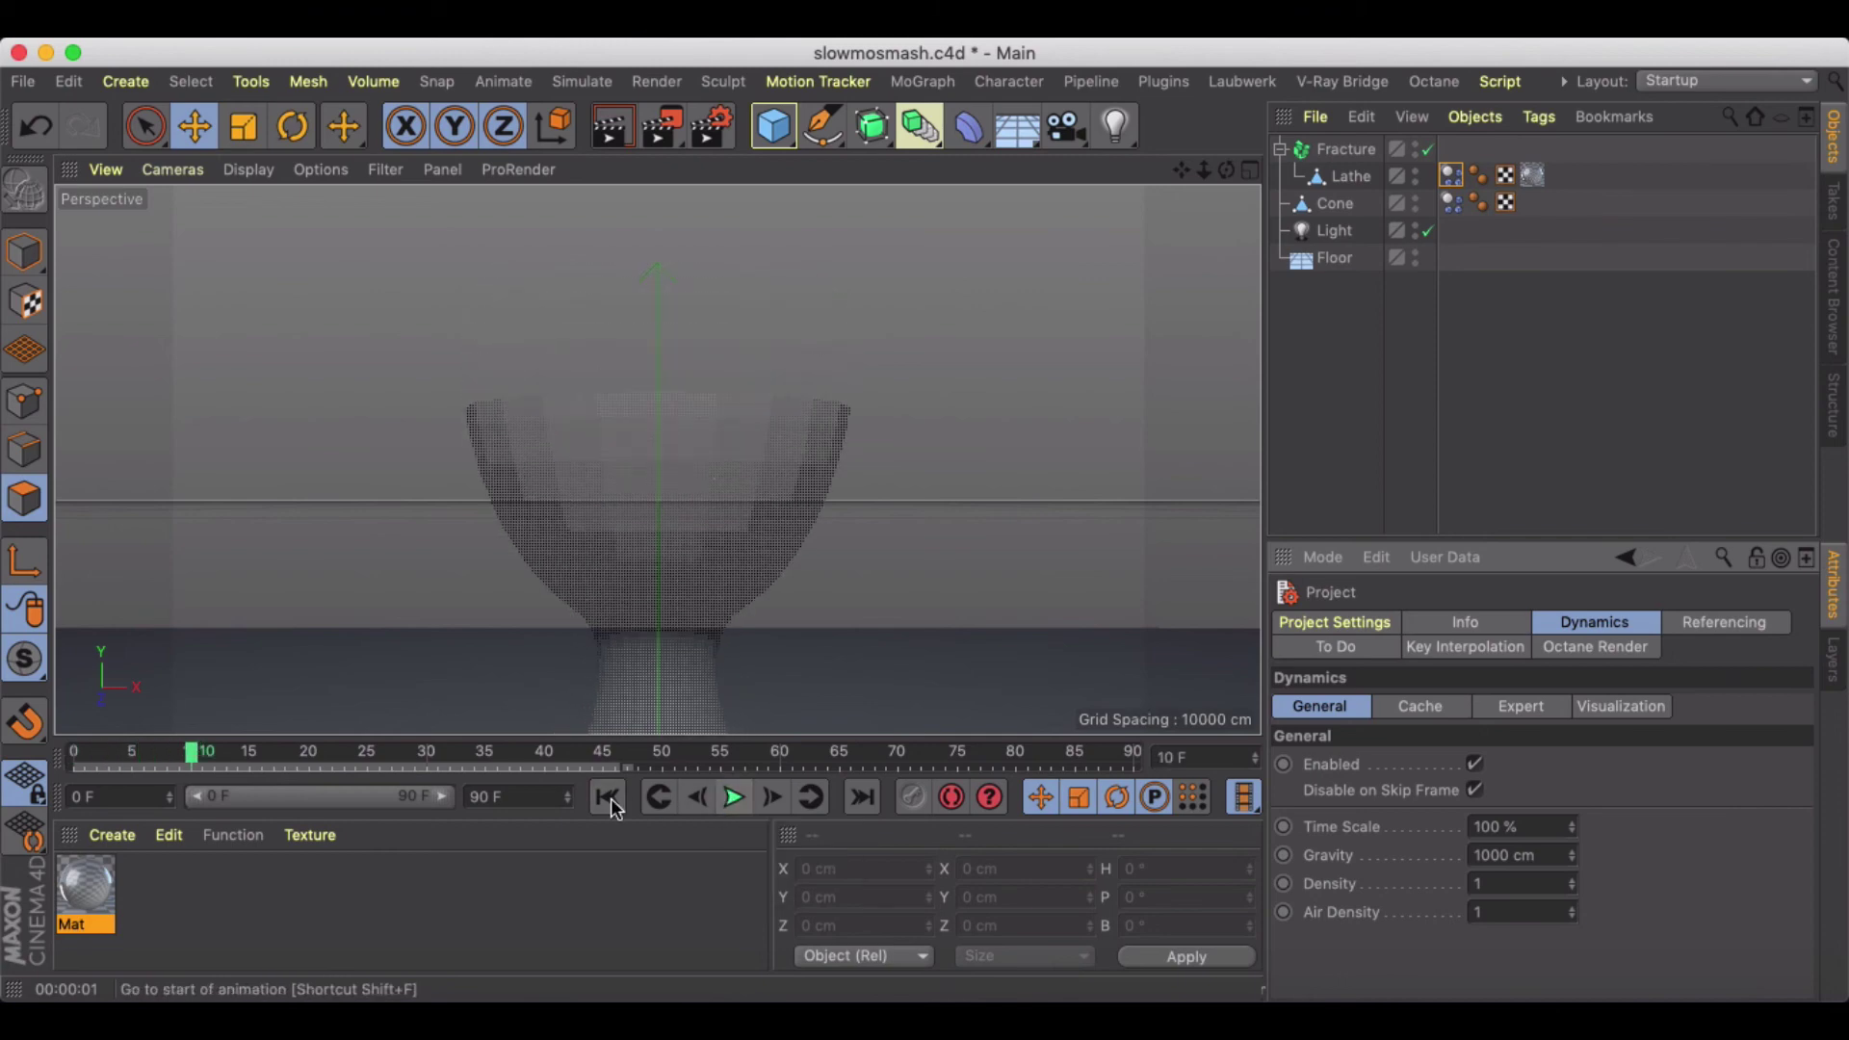
{"action": "left_click", "coordinate": [610, 800]}
Undo the removal of the Enabled keyframes on the Lathe's Dynamics Body tag, play to about frame 38 and rewind
{"action": "key", "text": "super+z"}
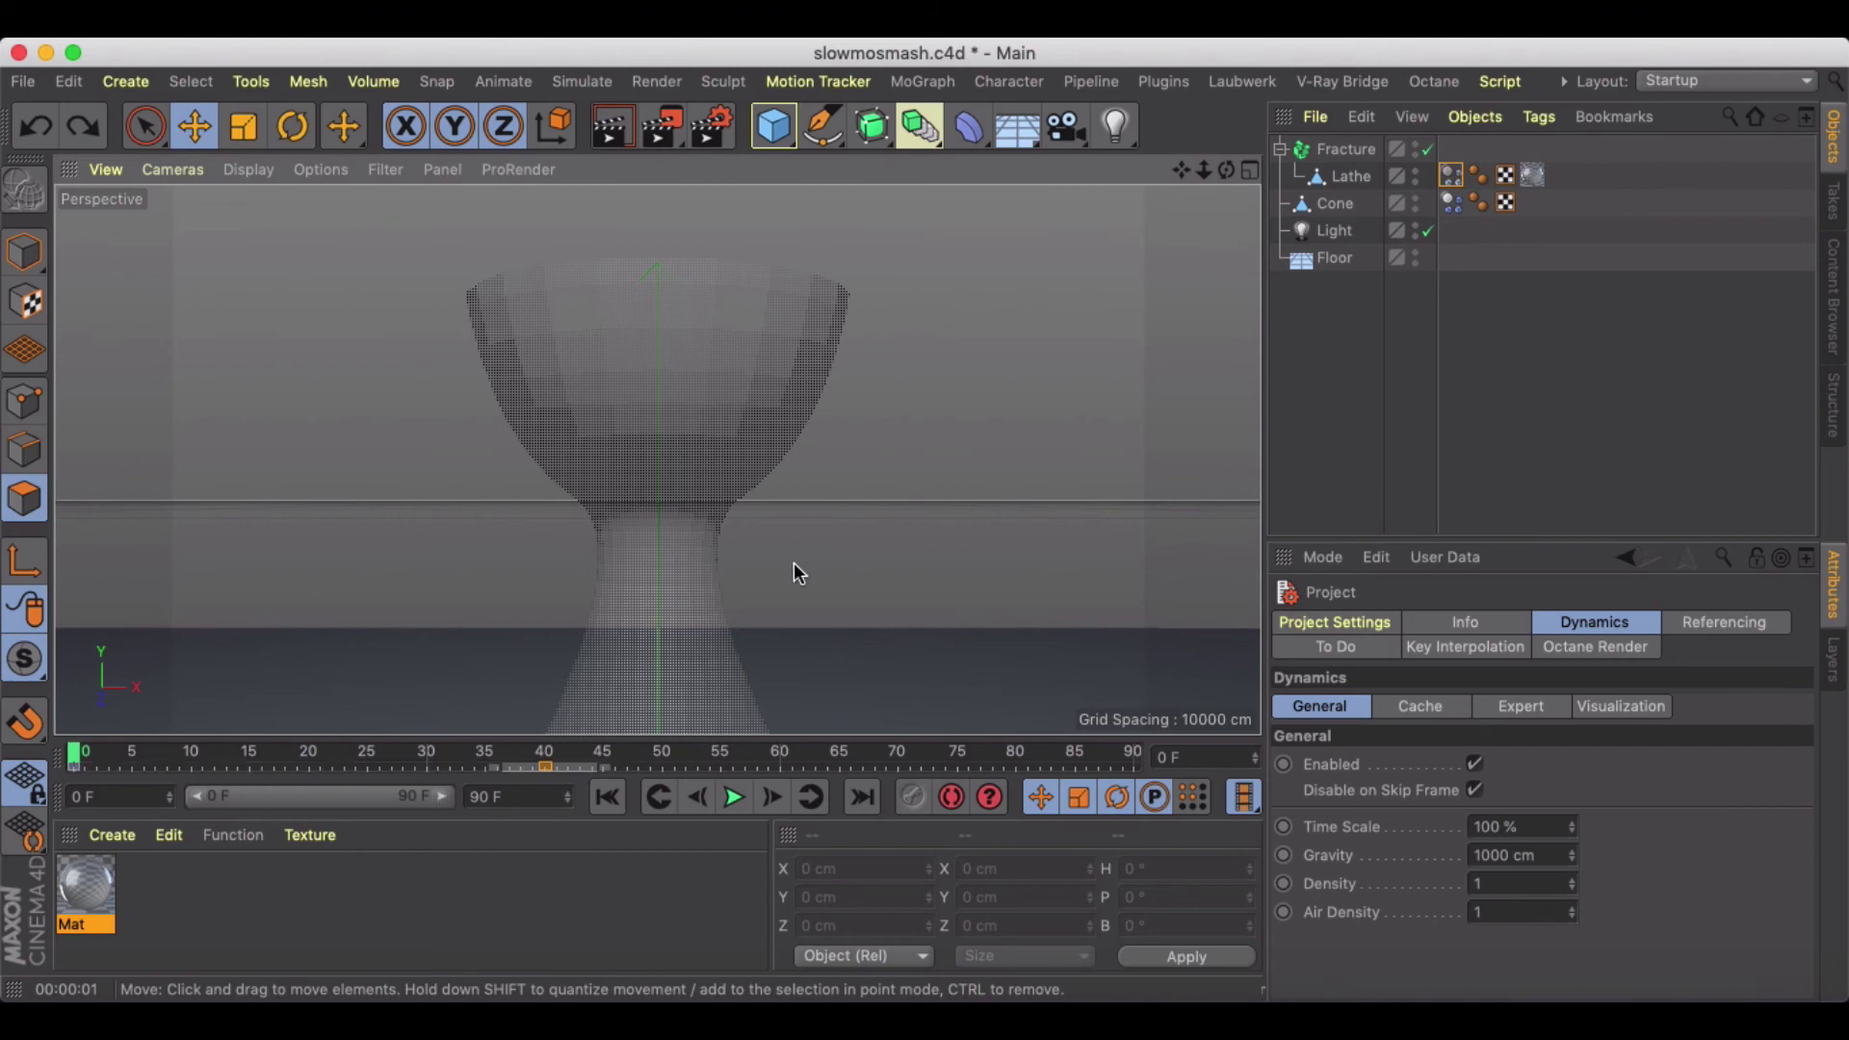
{"action": "left_click", "coordinate": [734, 798]}
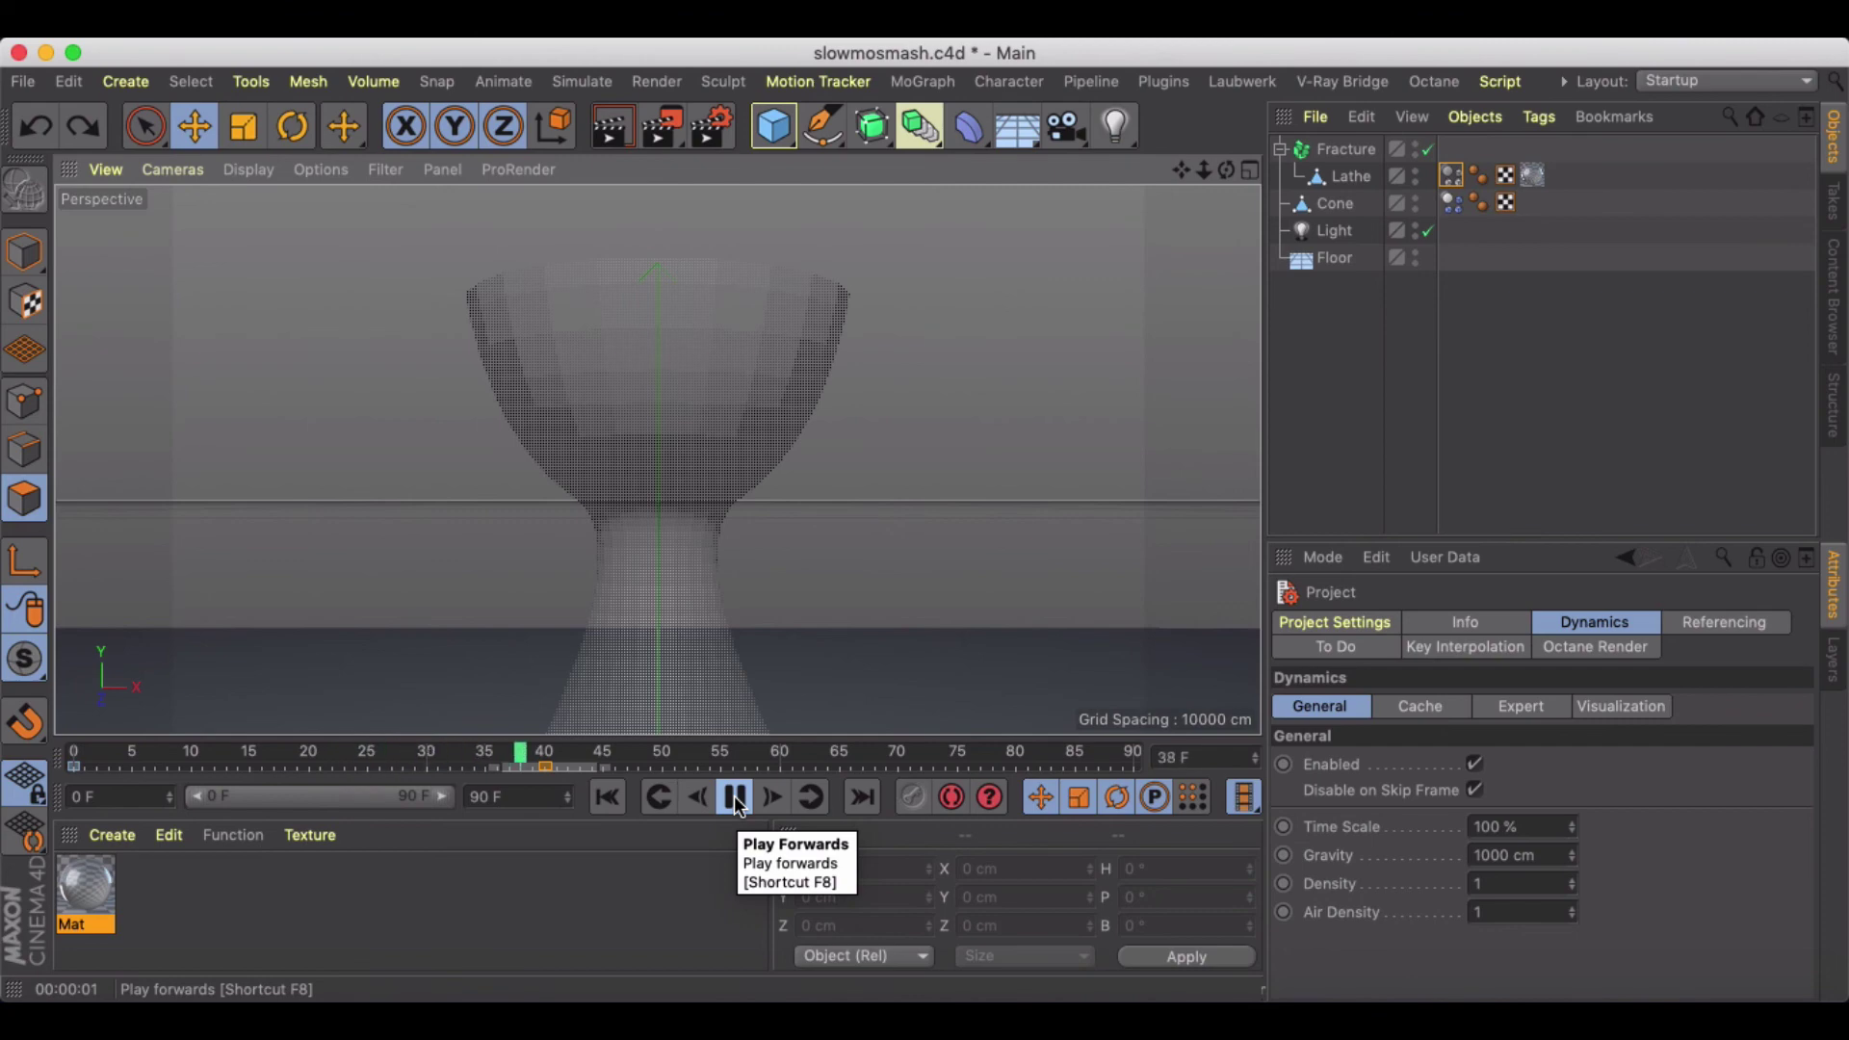
{"action": "left_click", "coordinate": [735, 799]}
{"action": "left_click", "coordinate": [608, 796]}
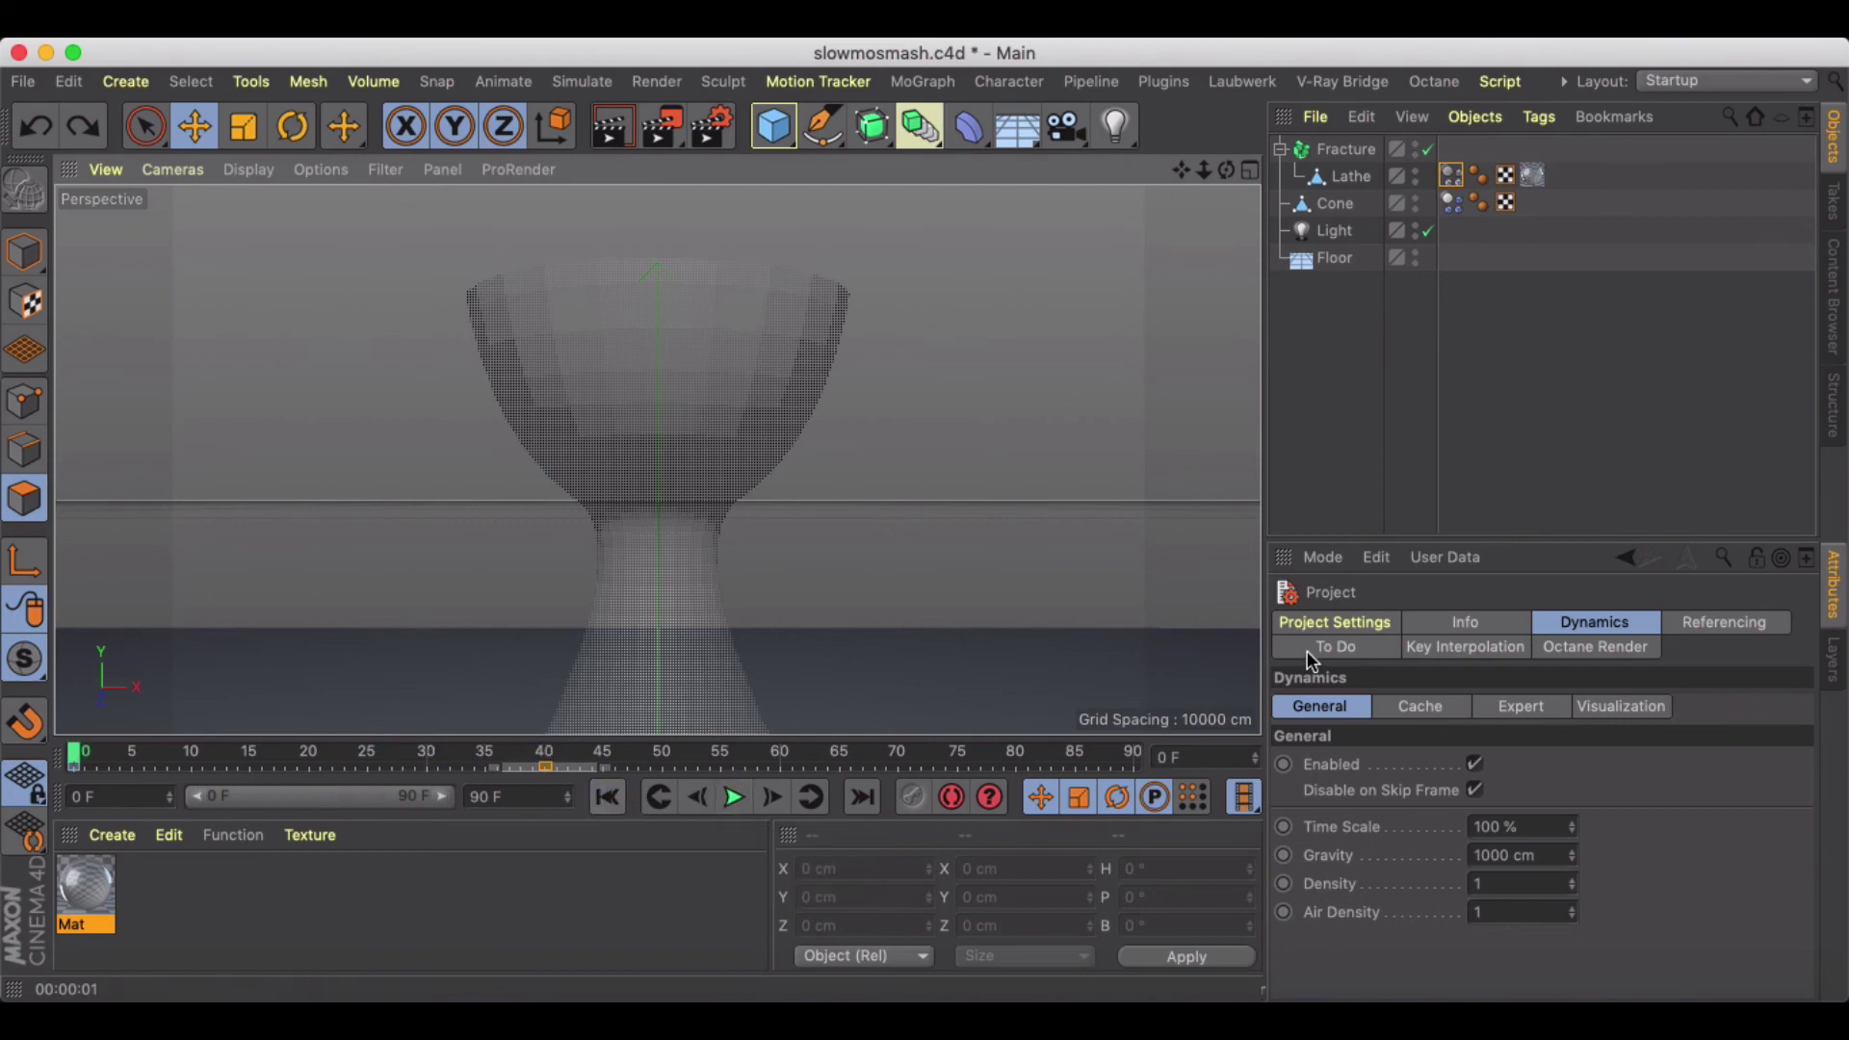
Examine the keyframed Enabled setting in the Lathe's Dynamics Body tag by scrubbing to frame 73, and return to frame 0
{"action": "left_click", "coordinate": [1452, 177]}
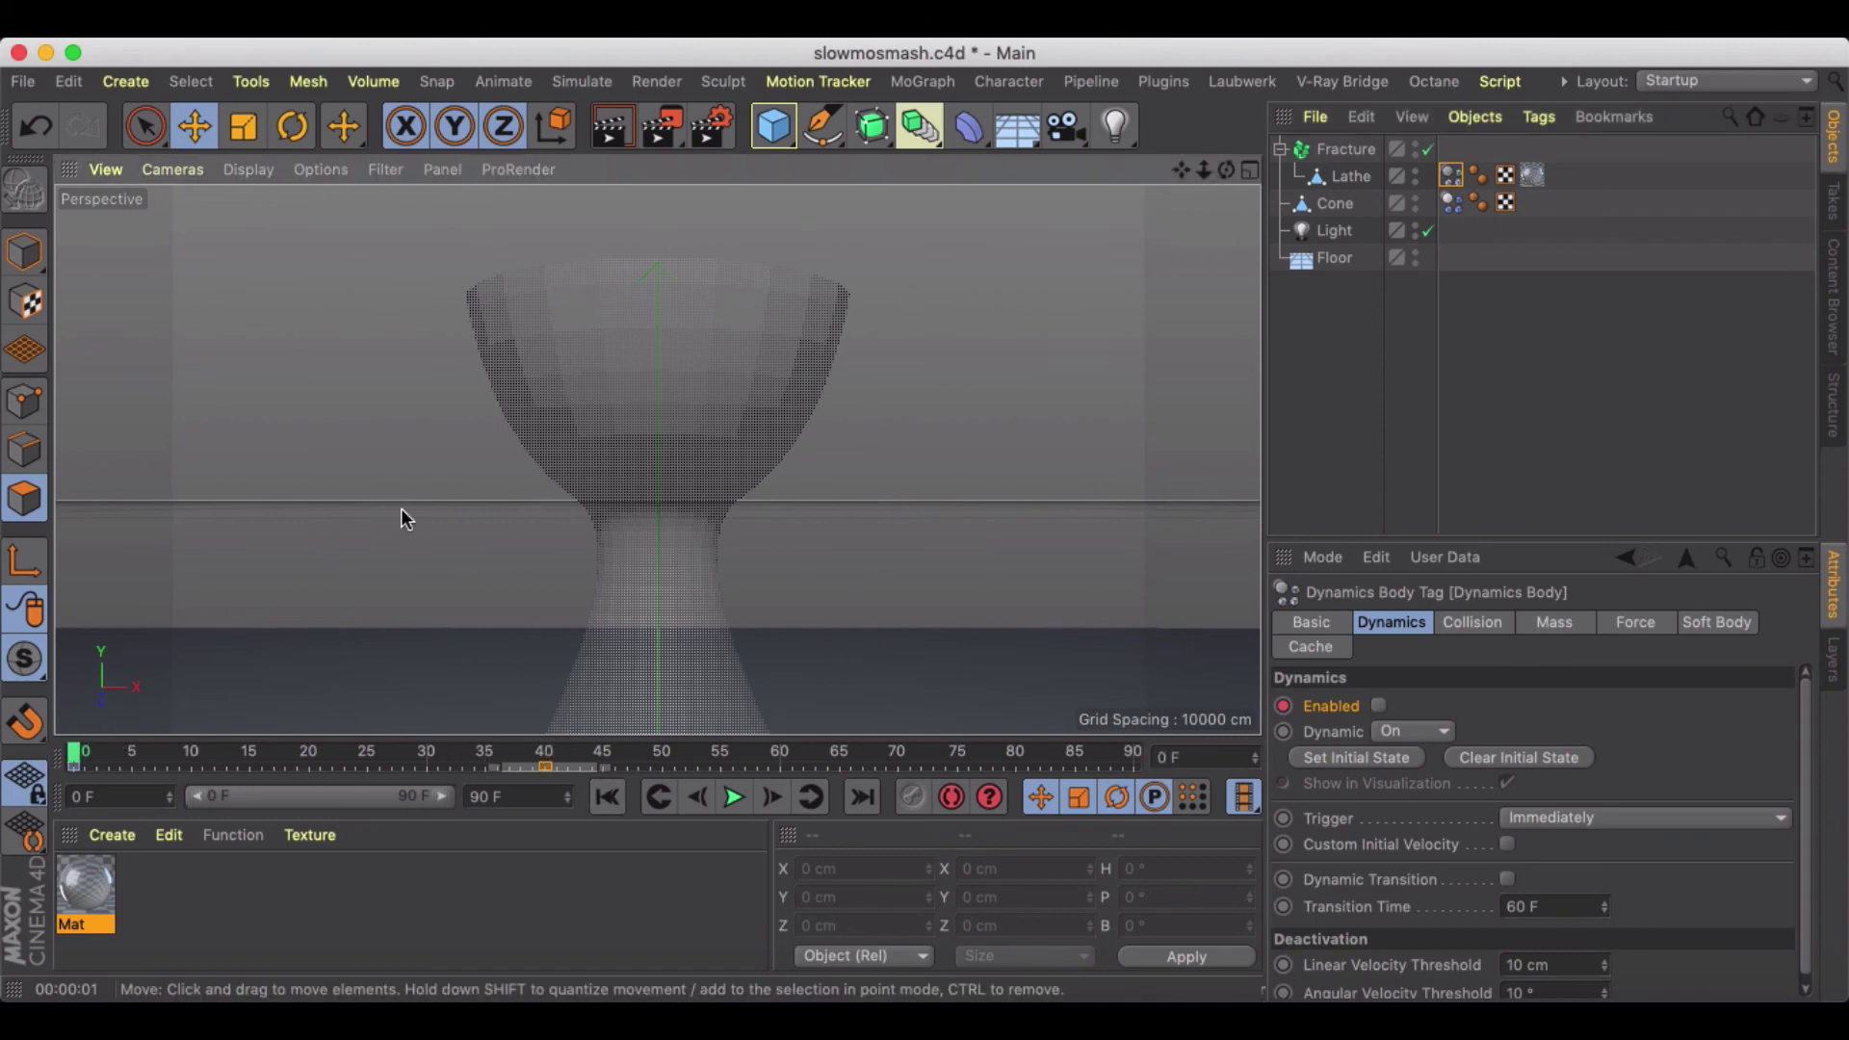
{"action": "scroll", "coordinate": [404, 518], "scroll_direction": "down", "scroll_amount": 4}
{"action": "scroll", "coordinate": [414, 517], "scroll_direction": "down", "scroll_amount": 3}
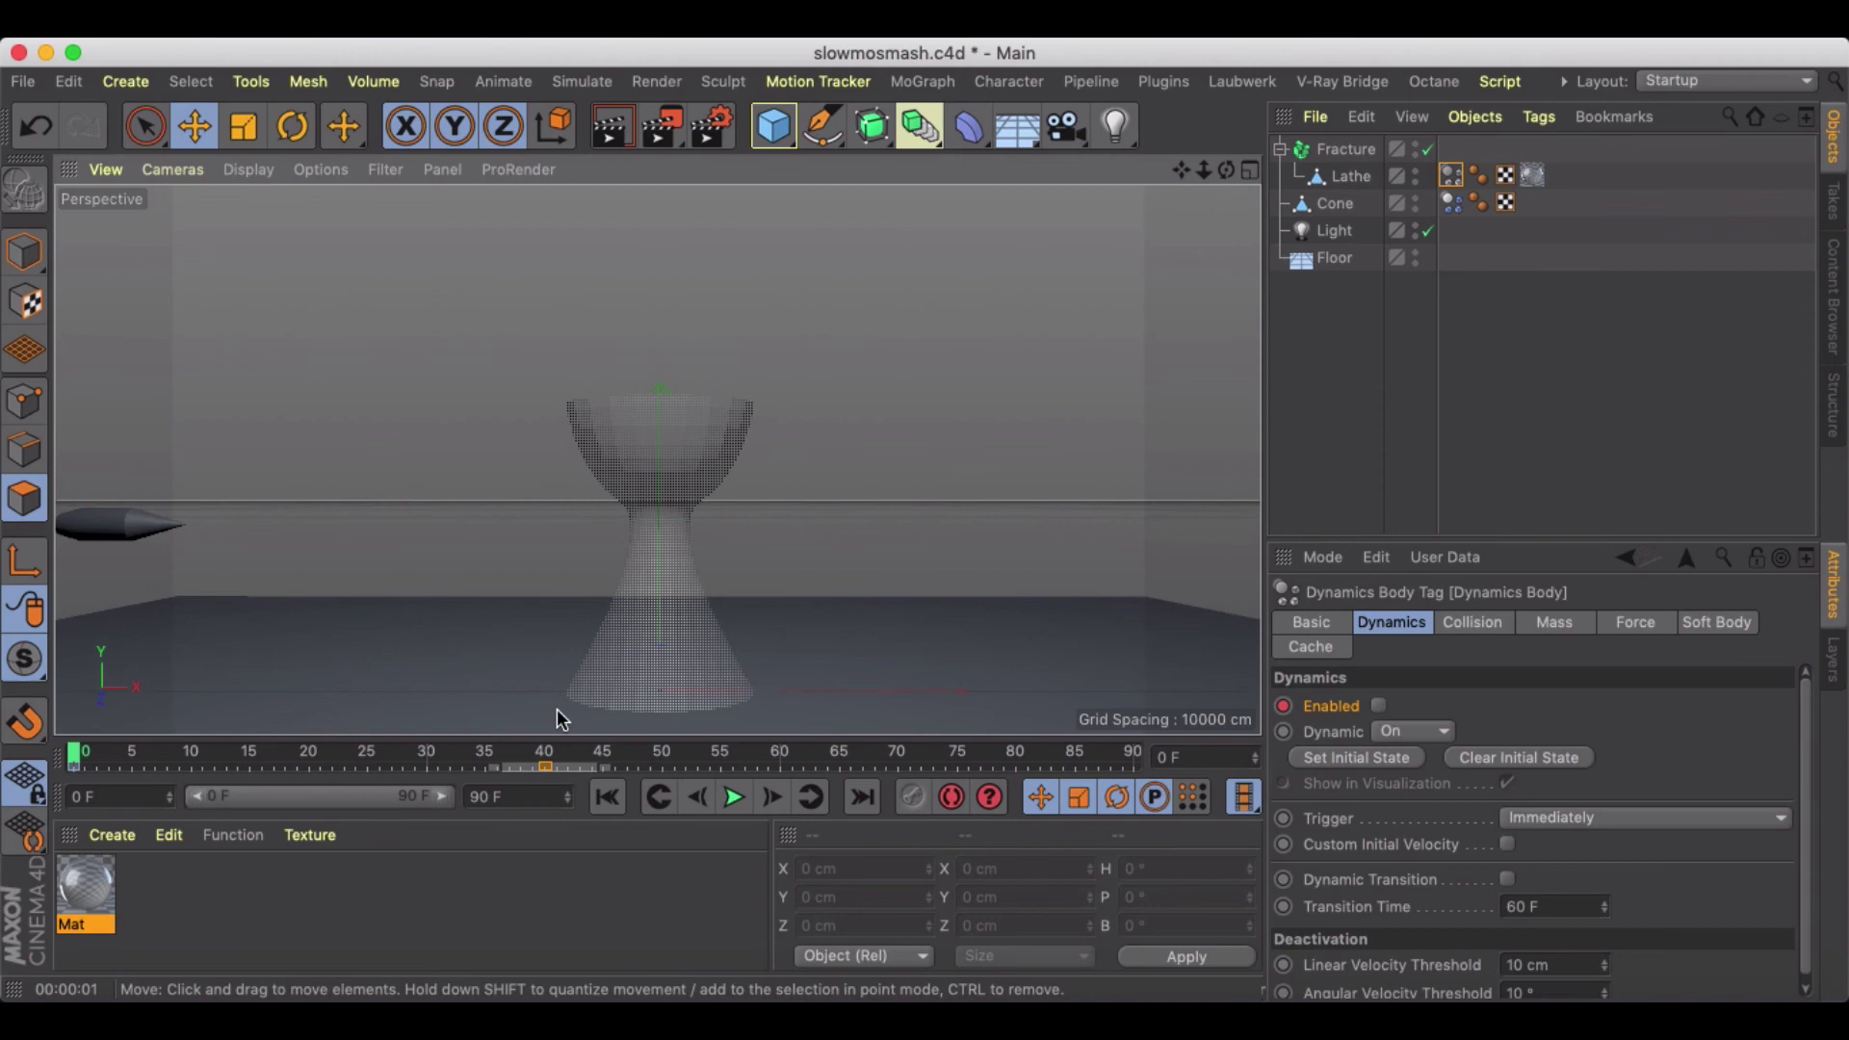
{"action": "left_click_drag", "start_coordinate": [720, 757], "coordinate": [958, 761]}
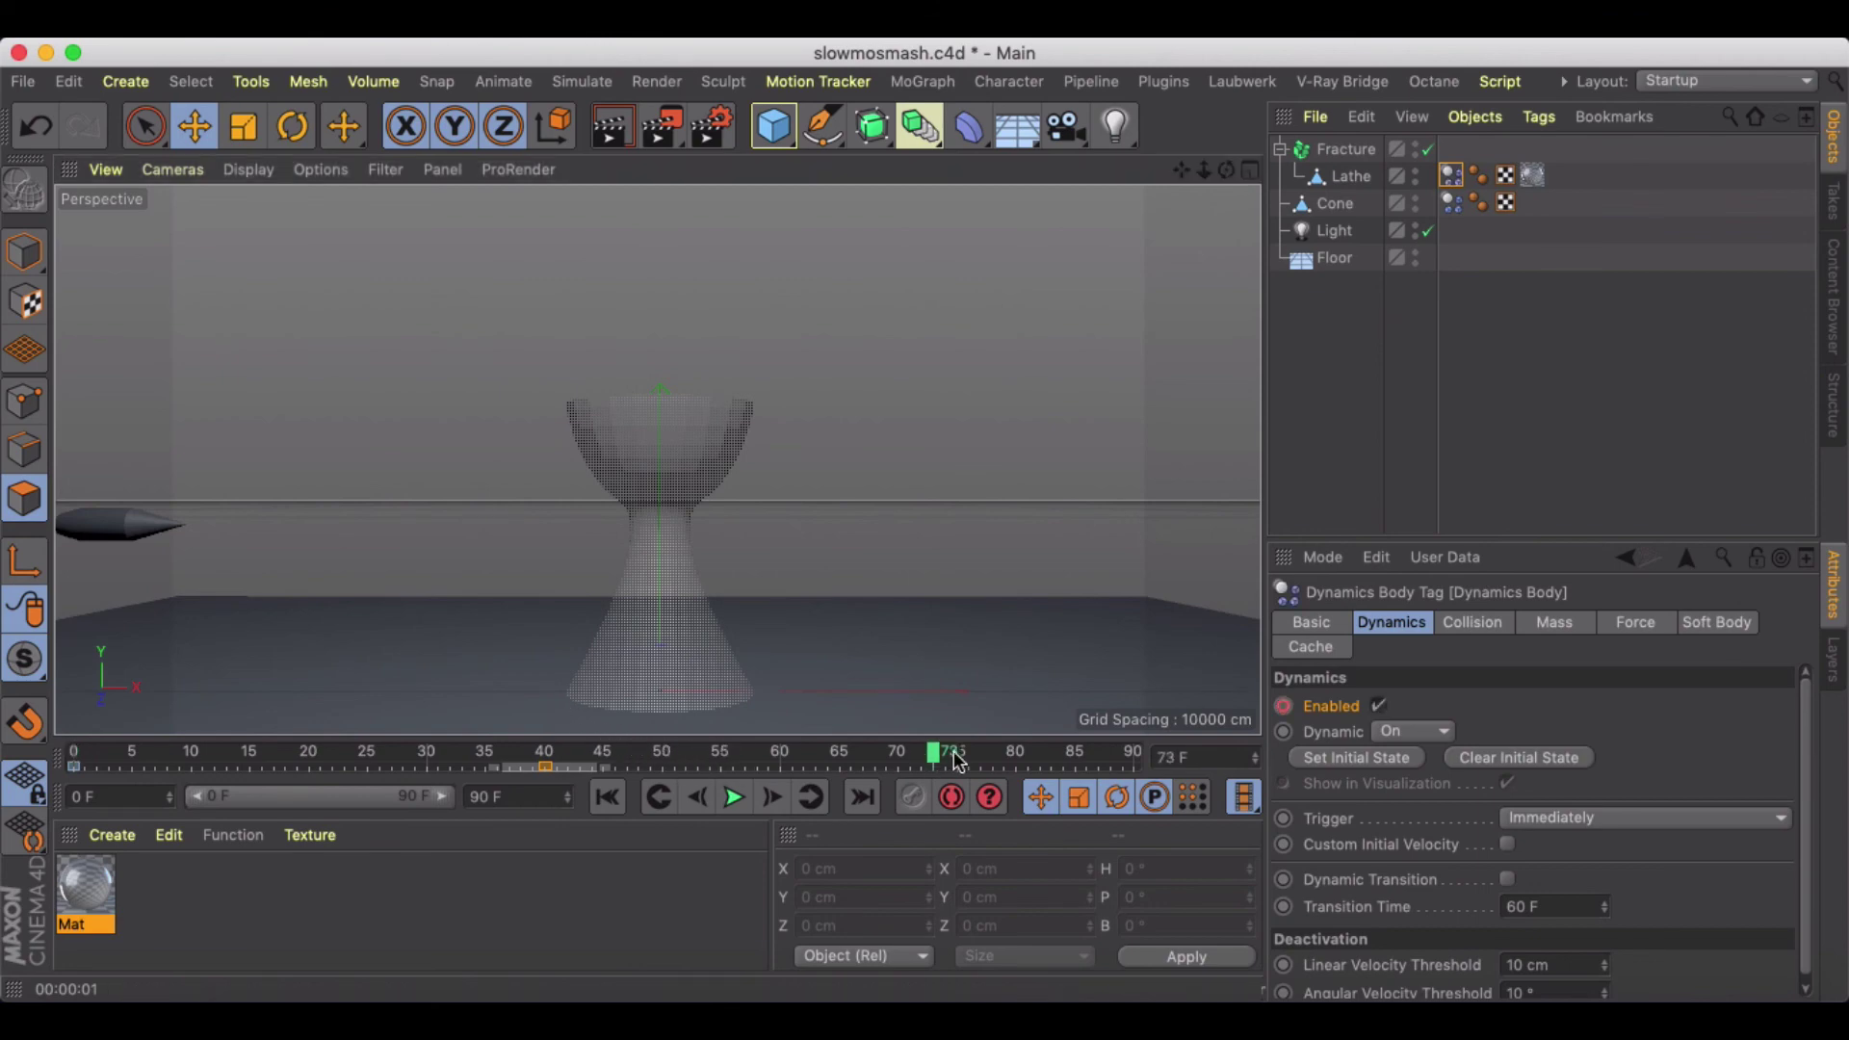
{"action": "left_click", "coordinate": [607, 796]}
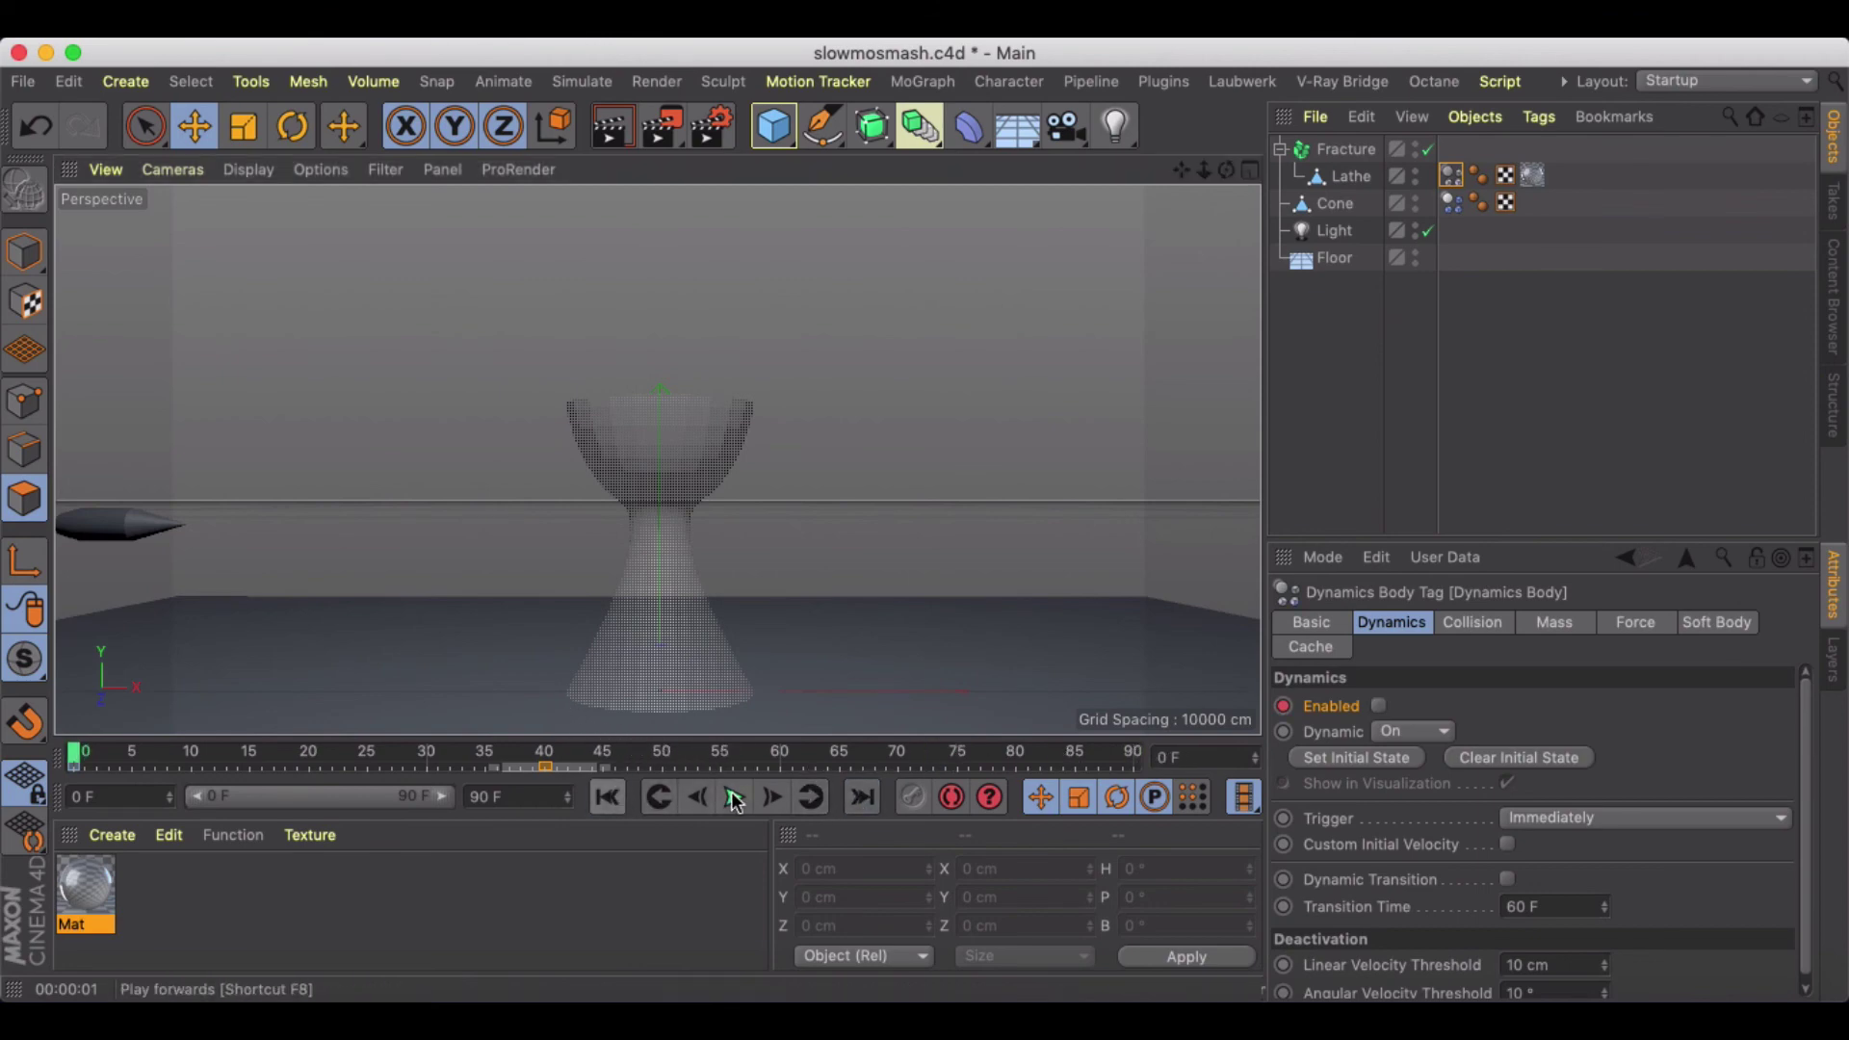
Play the bullet's approach from frame 0 twice to examine its path under 1000 cm gravity, rewinding after each run
{"action": "left_click", "coordinate": [733, 797]}
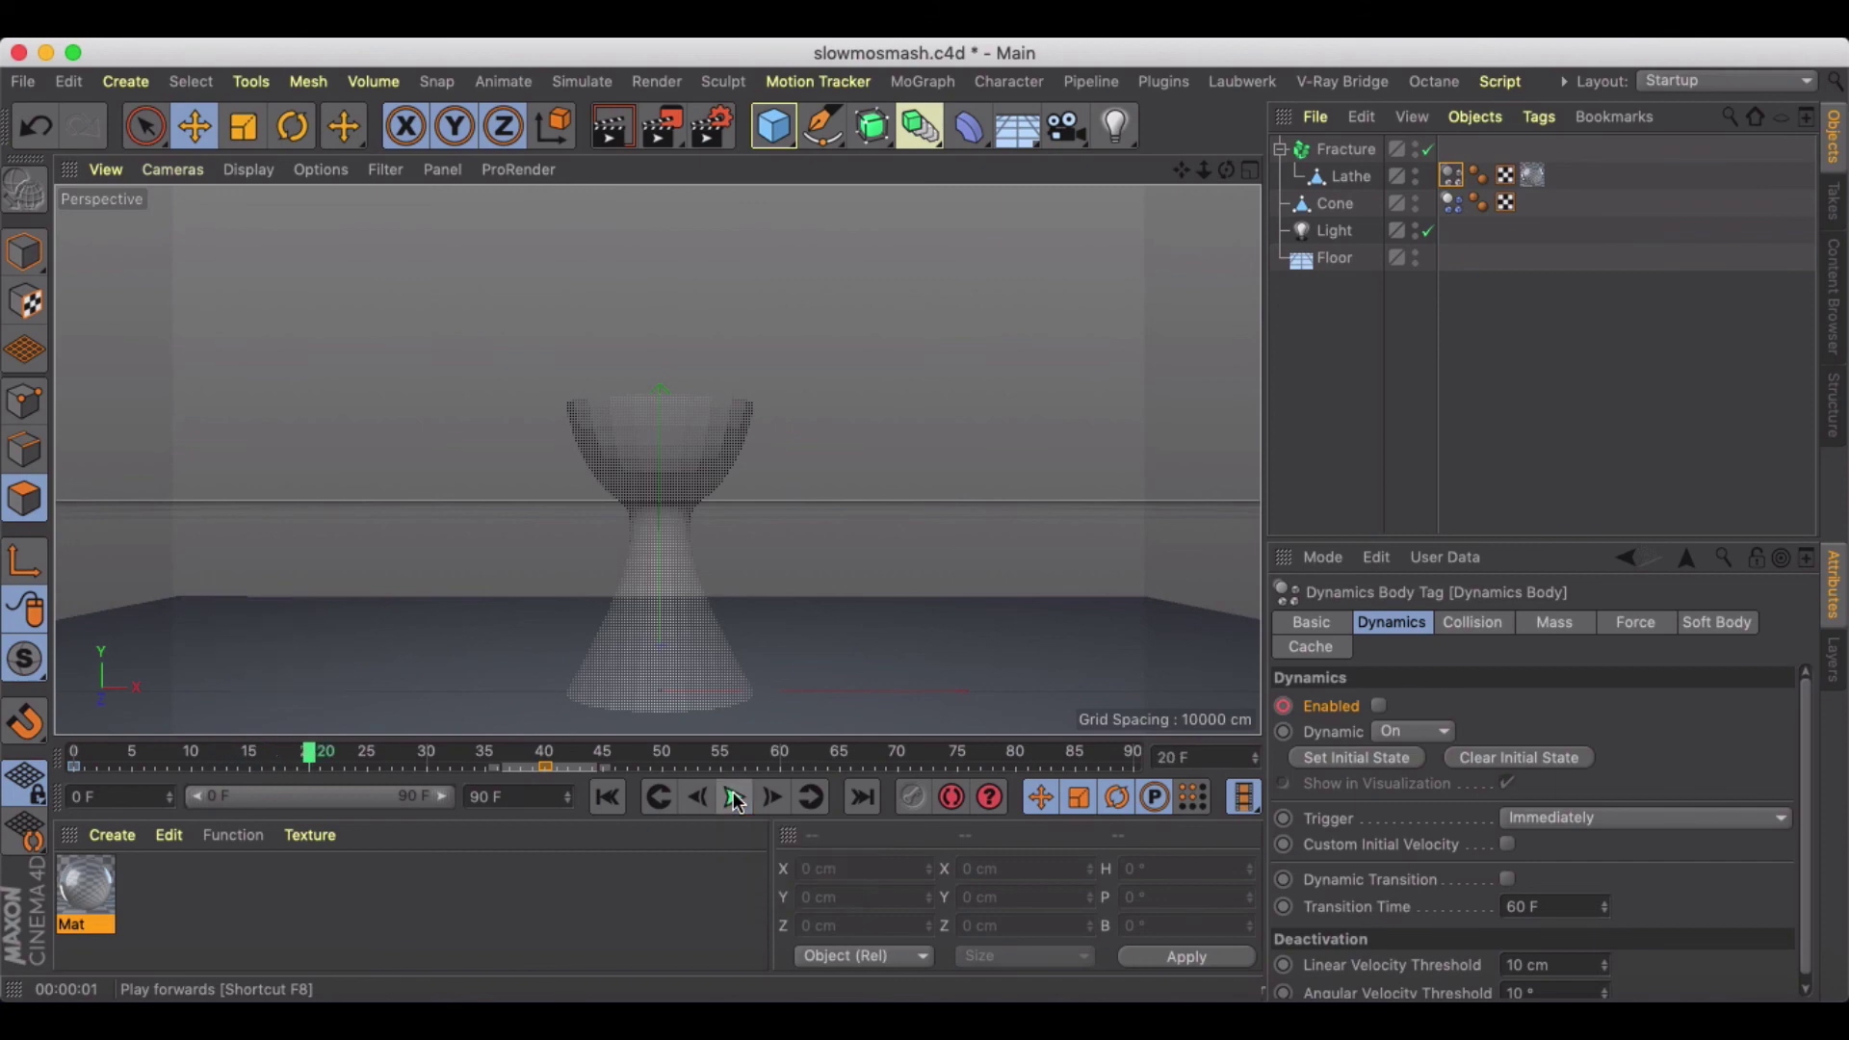
{"action": "left_click", "coordinate": [607, 796]}
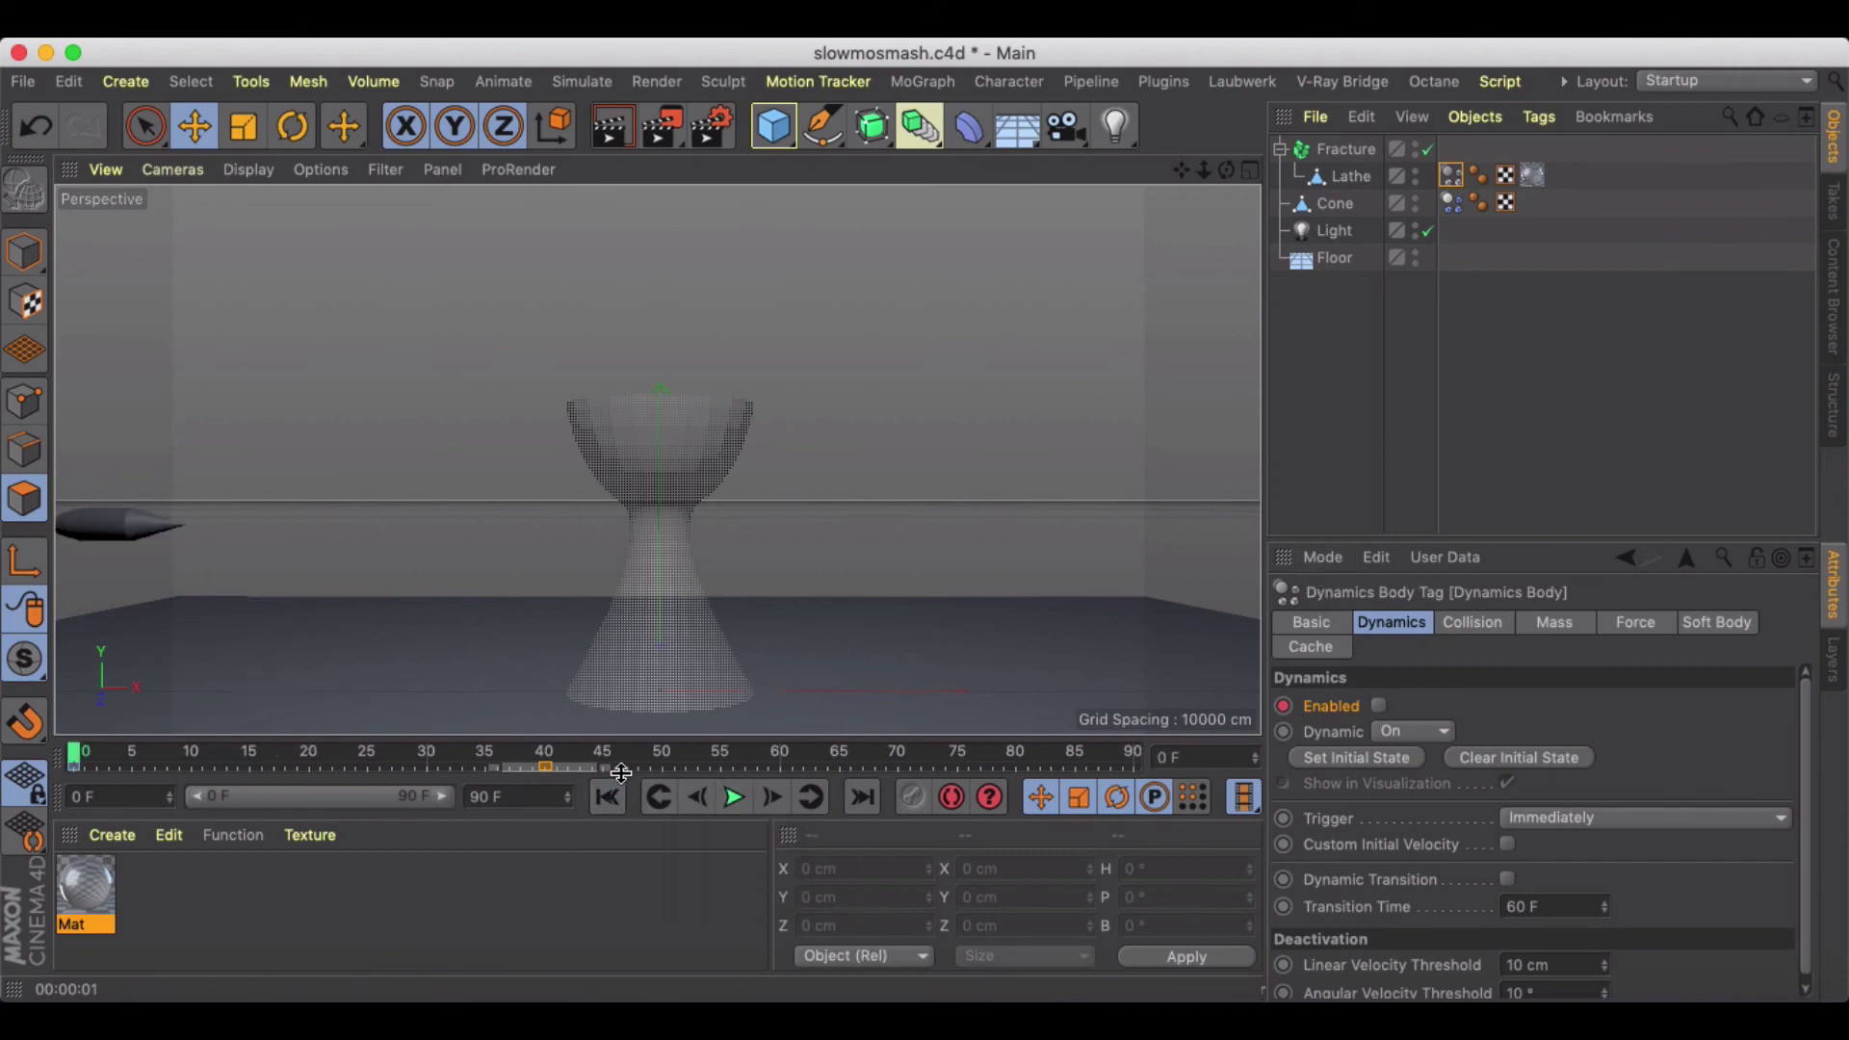
{"action": "left_click", "coordinate": [738, 797]}
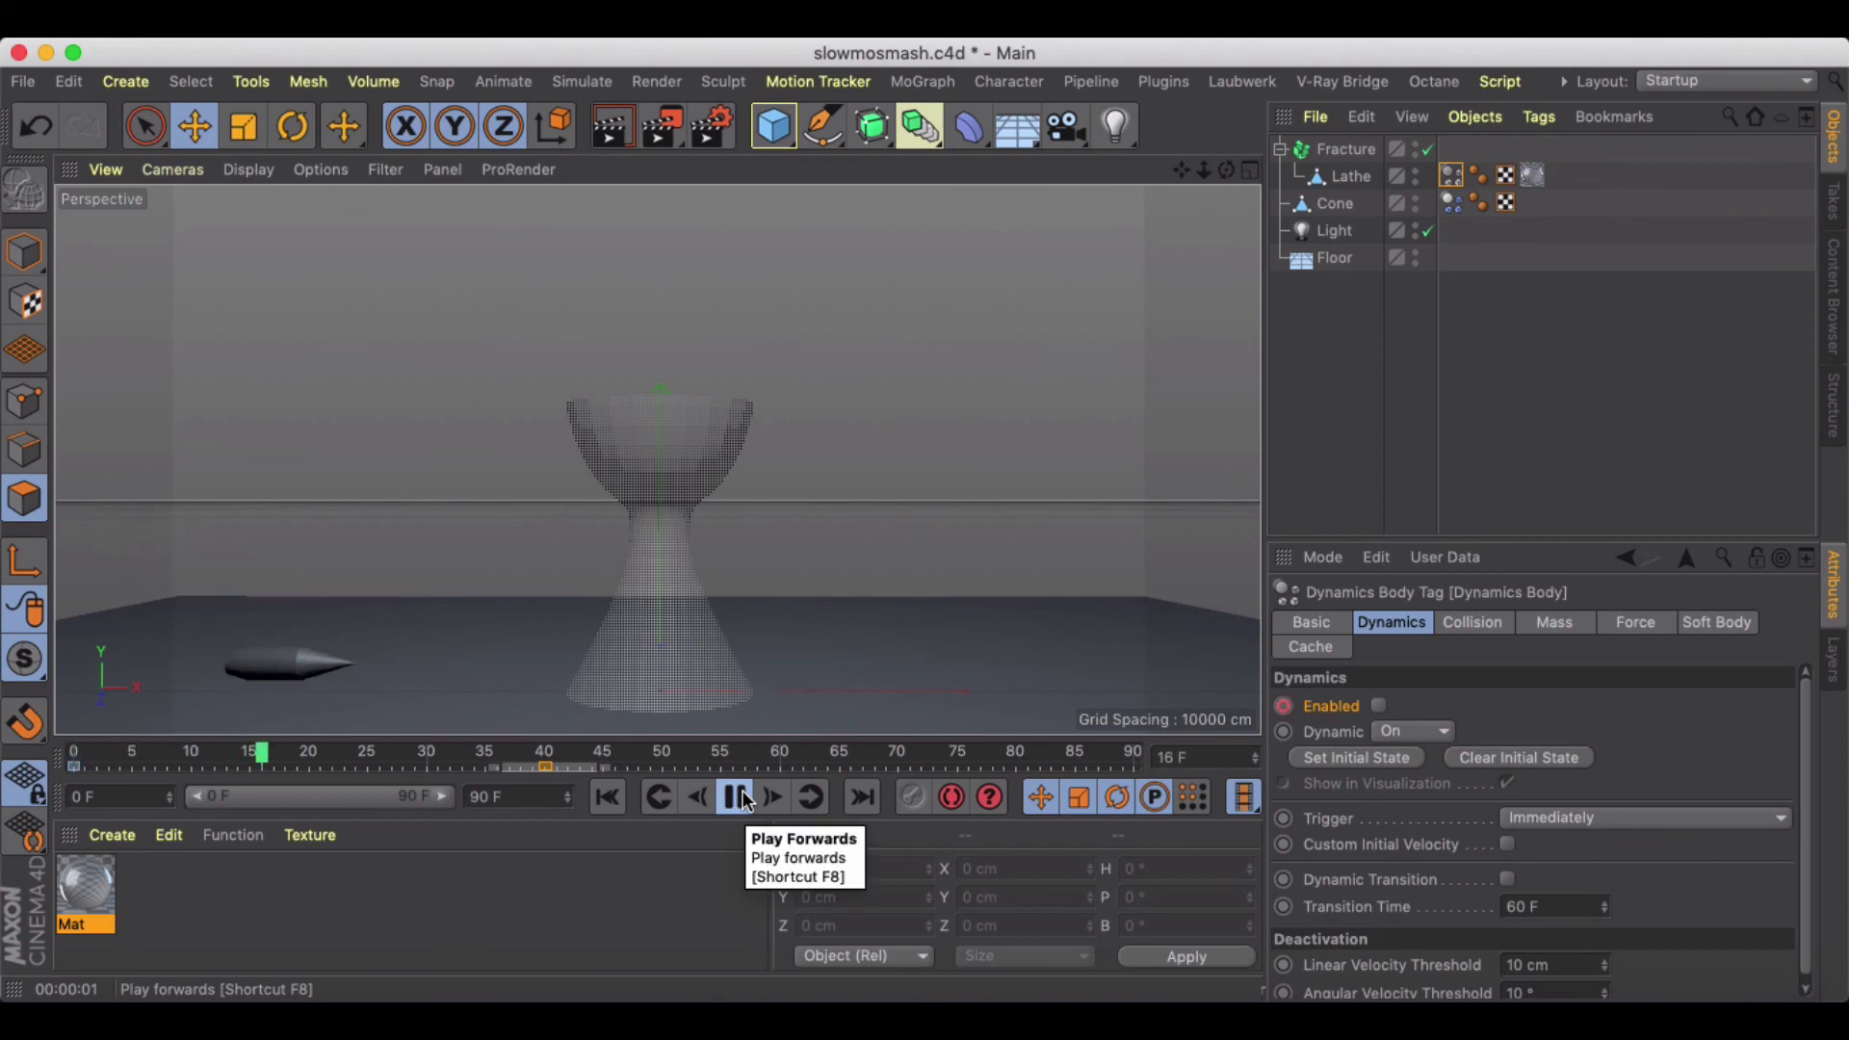
{"action": "left_click", "coordinate": [737, 797]}
{"action": "left_click", "coordinate": [608, 796]}
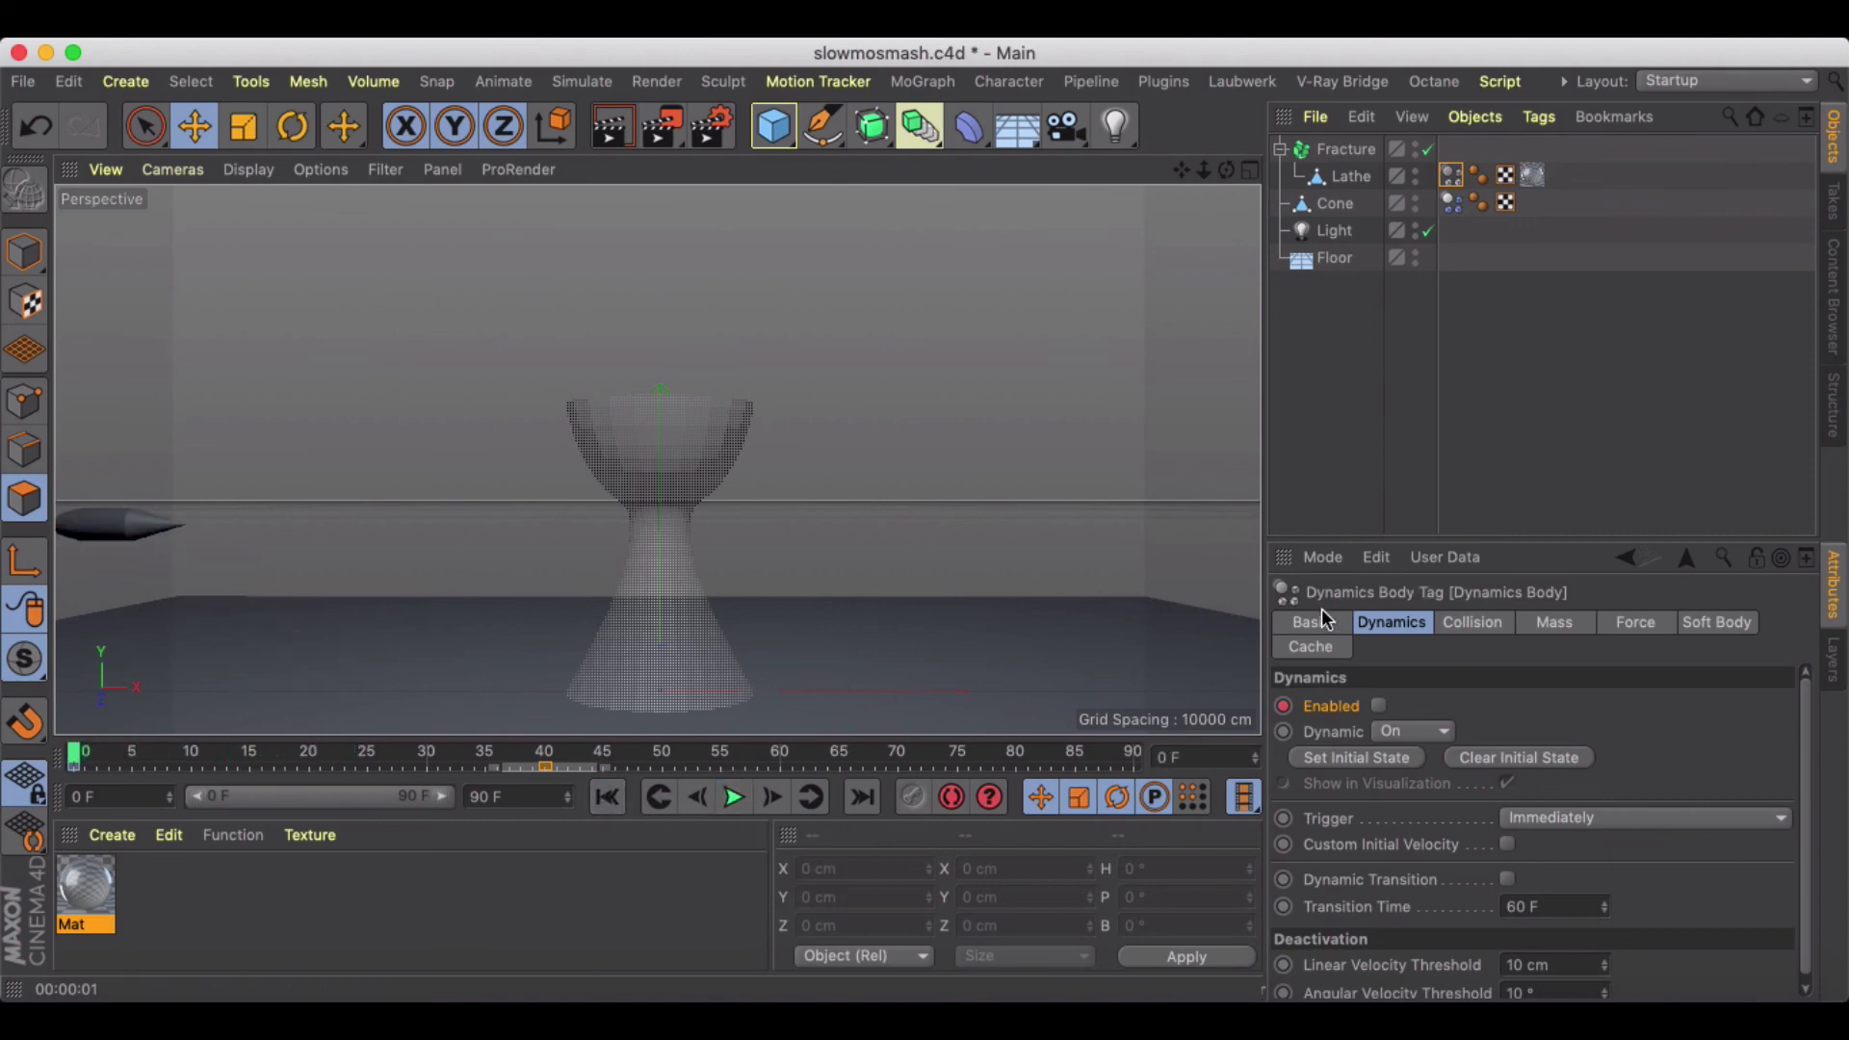
Set Gravity in the project's general Dynamics settings to 10 cm
{"action": "right_click", "coordinate": [1330, 535]}
{"action": "key", "text": "ctrl+d"}
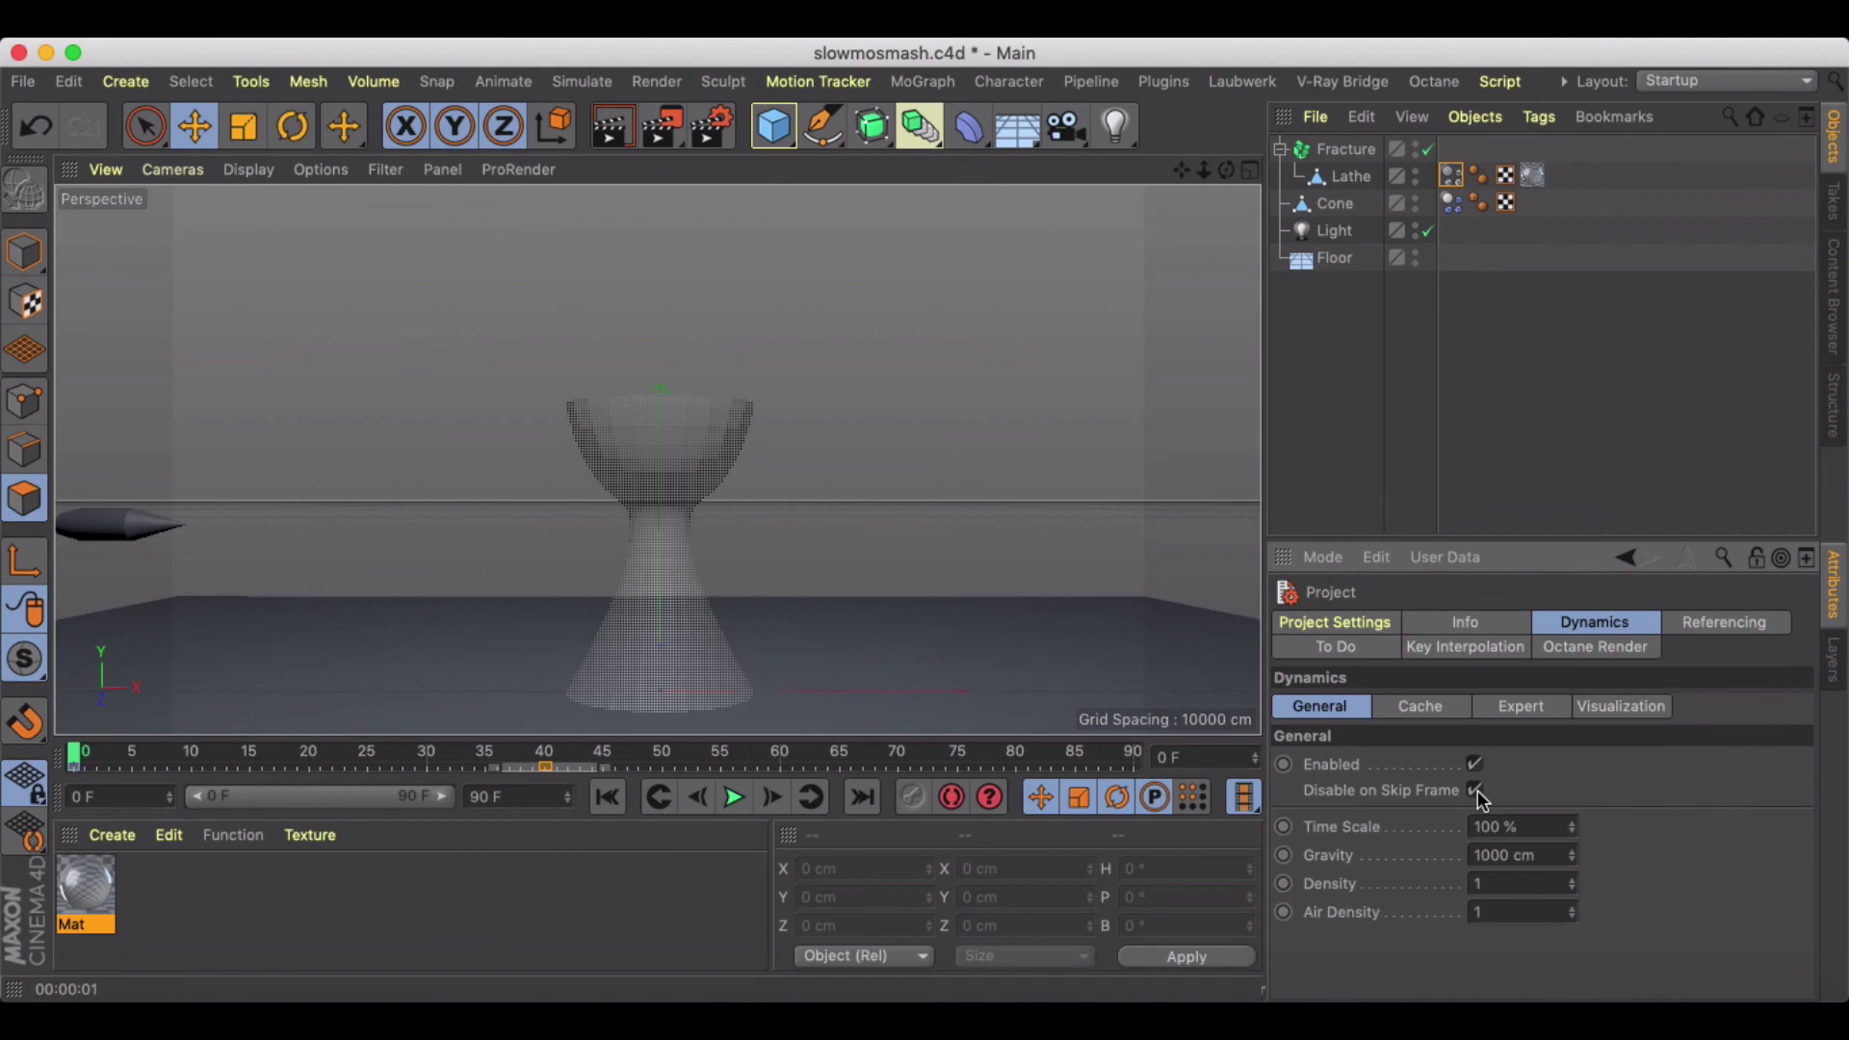
{"action": "left_click", "coordinate": [1521, 855]}
{"action": "type", "text": "10"}
{"action": "key", "text": "Return"}
Play the bullet's approach to the glass up to frame 41 and rewind to frame 0
{"action": "left_click", "coordinate": [734, 797]}
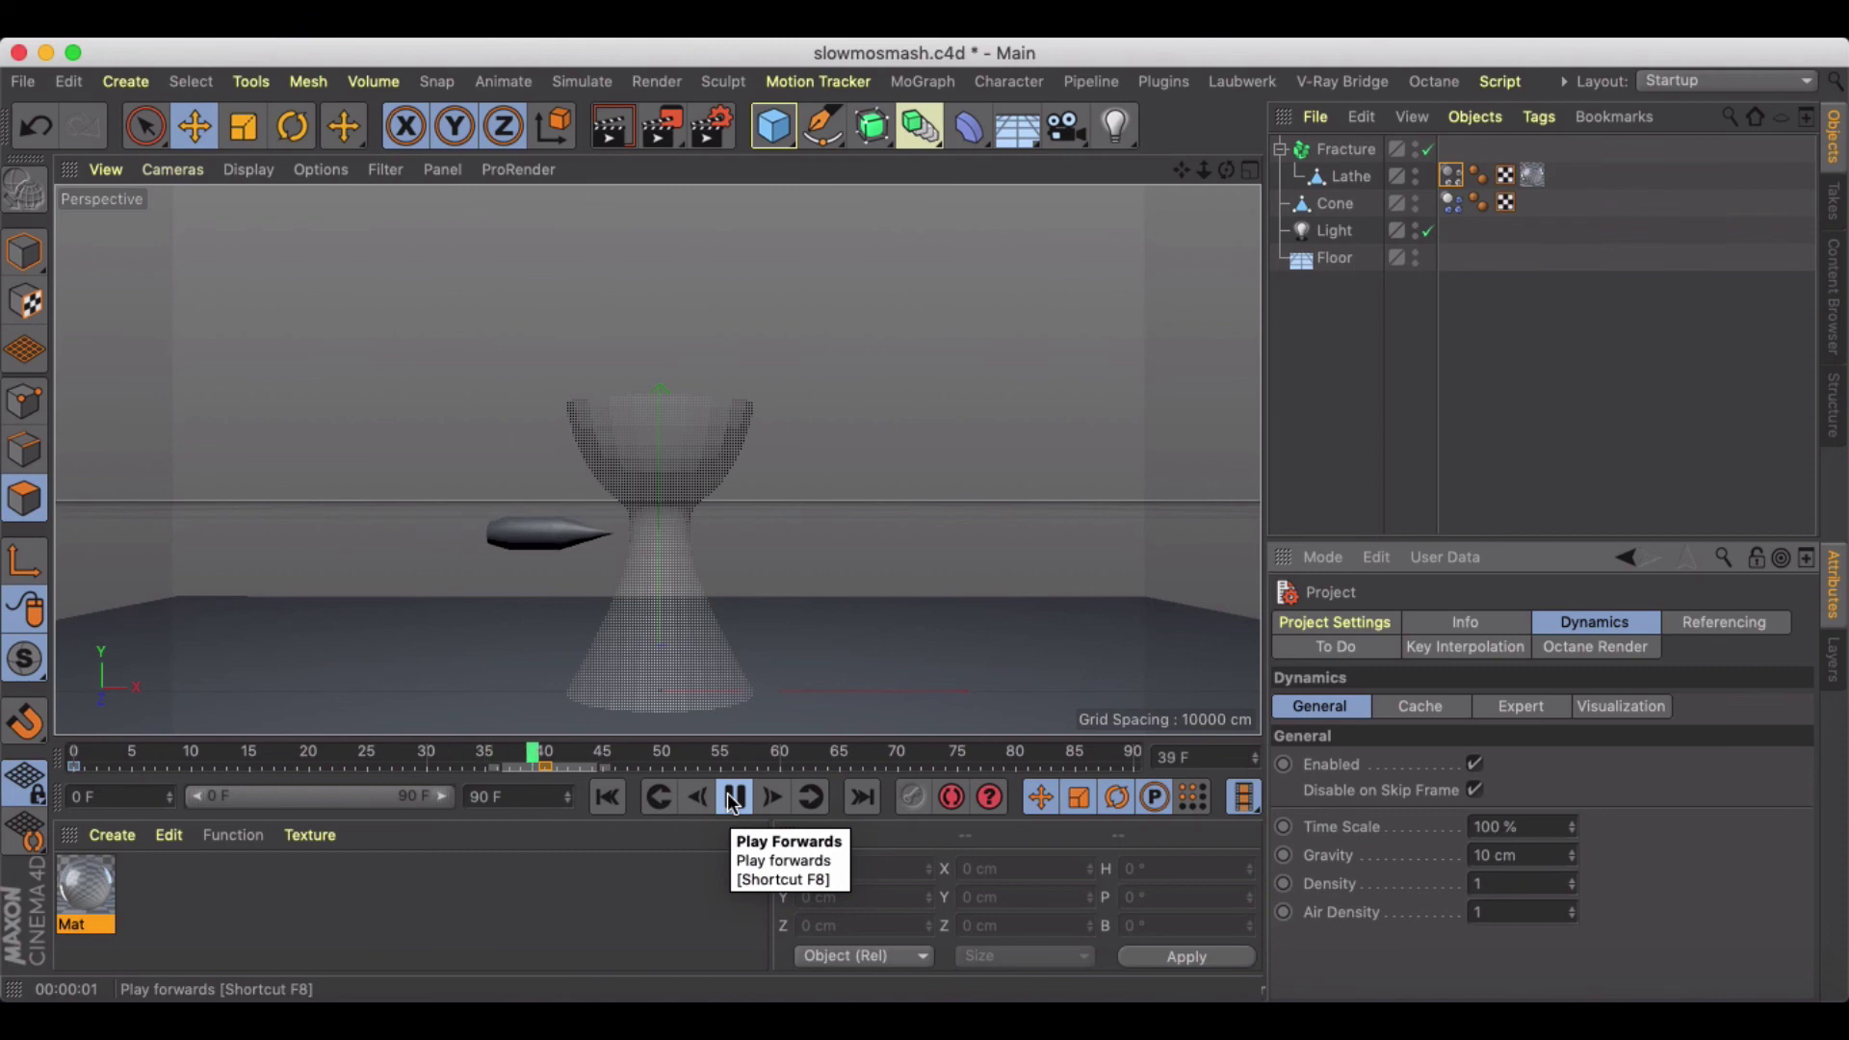
{"action": "left_click", "coordinate": [734, 797]}
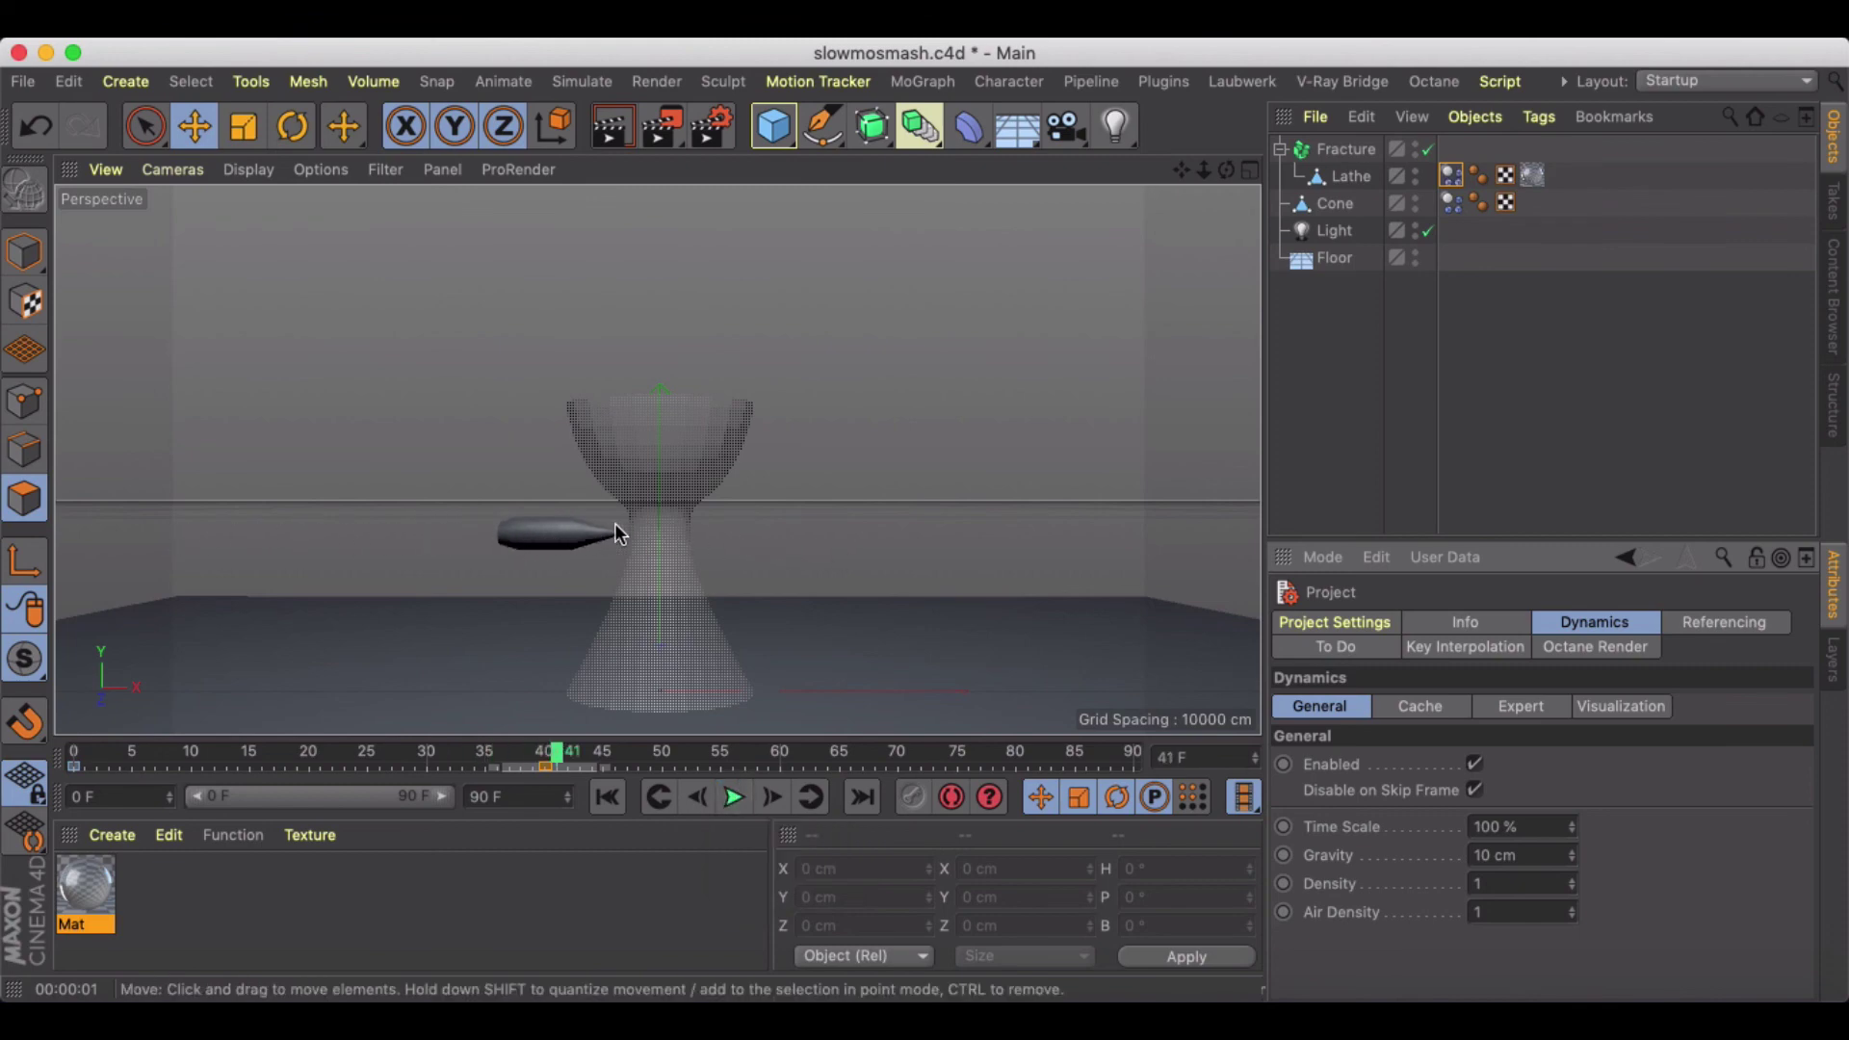
{"action": "left_click", "coordinate": [608, 797]}
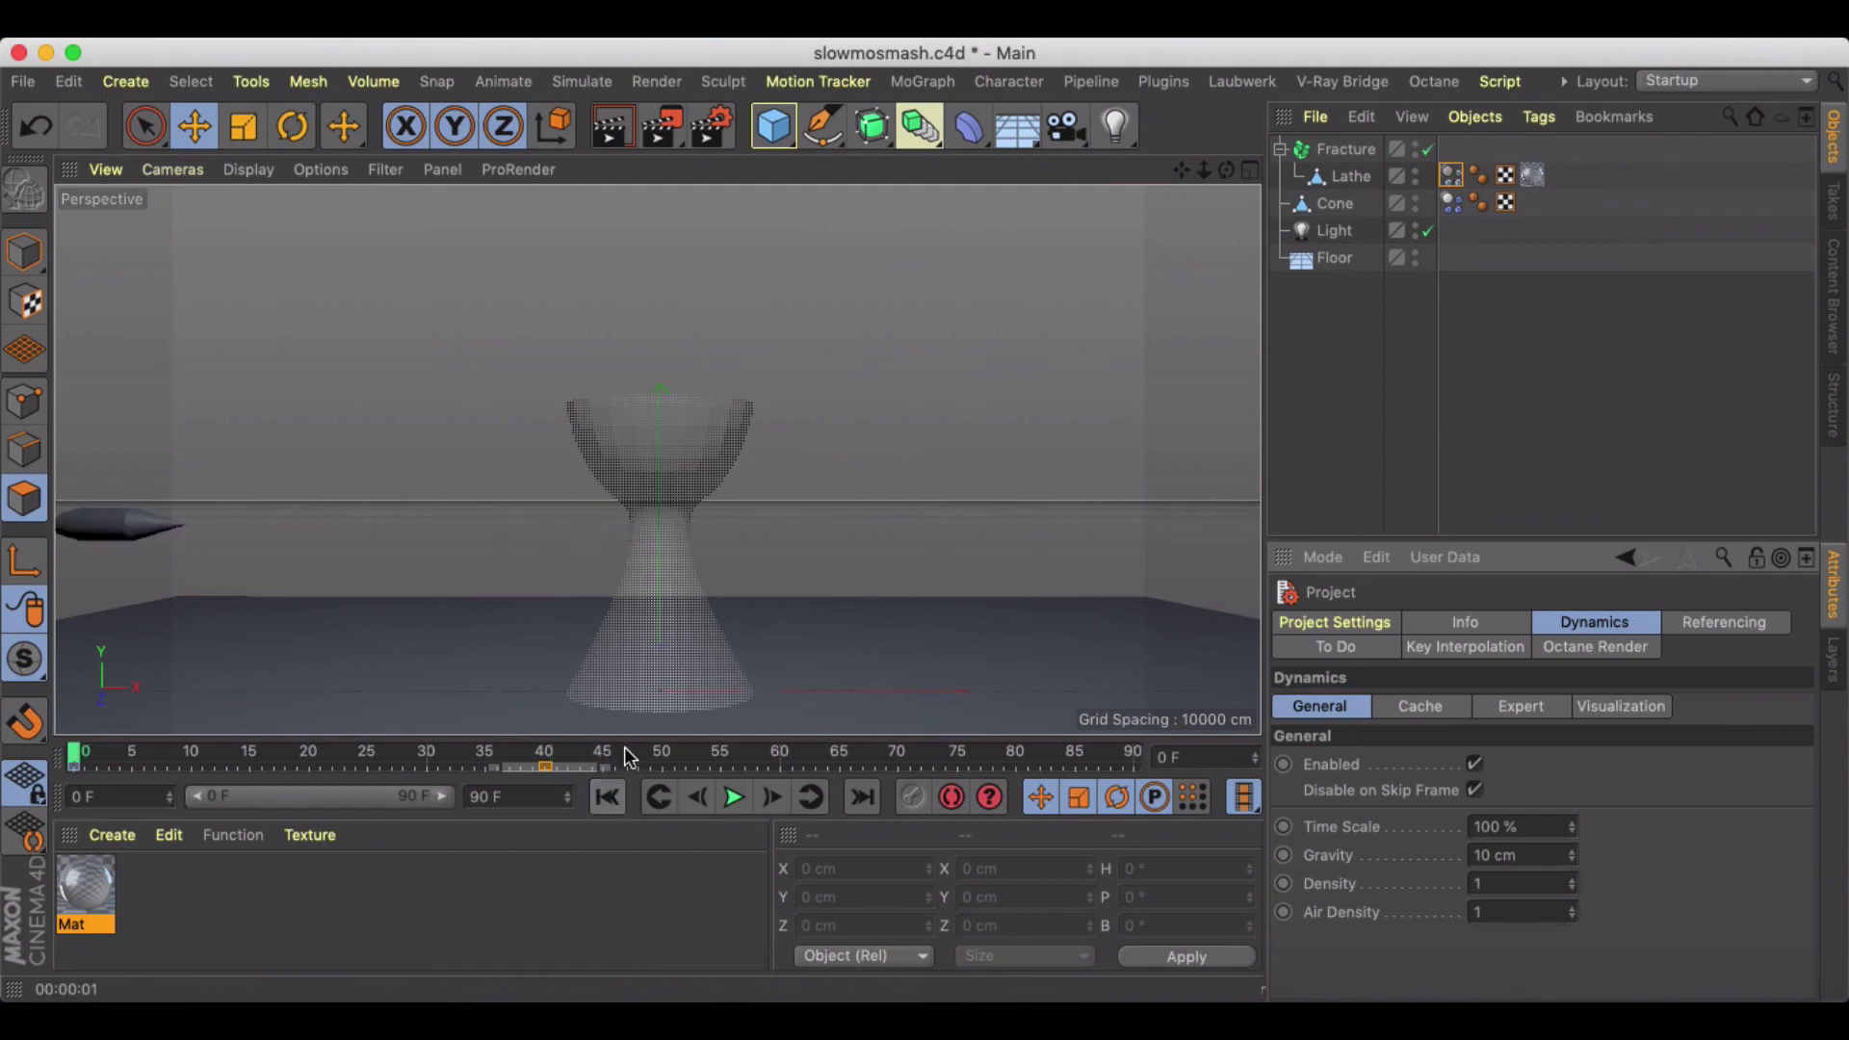
{"action": "scroll", "coordinate": [659, 523], "scroll_direction": "up", "scroll_amount": 3}
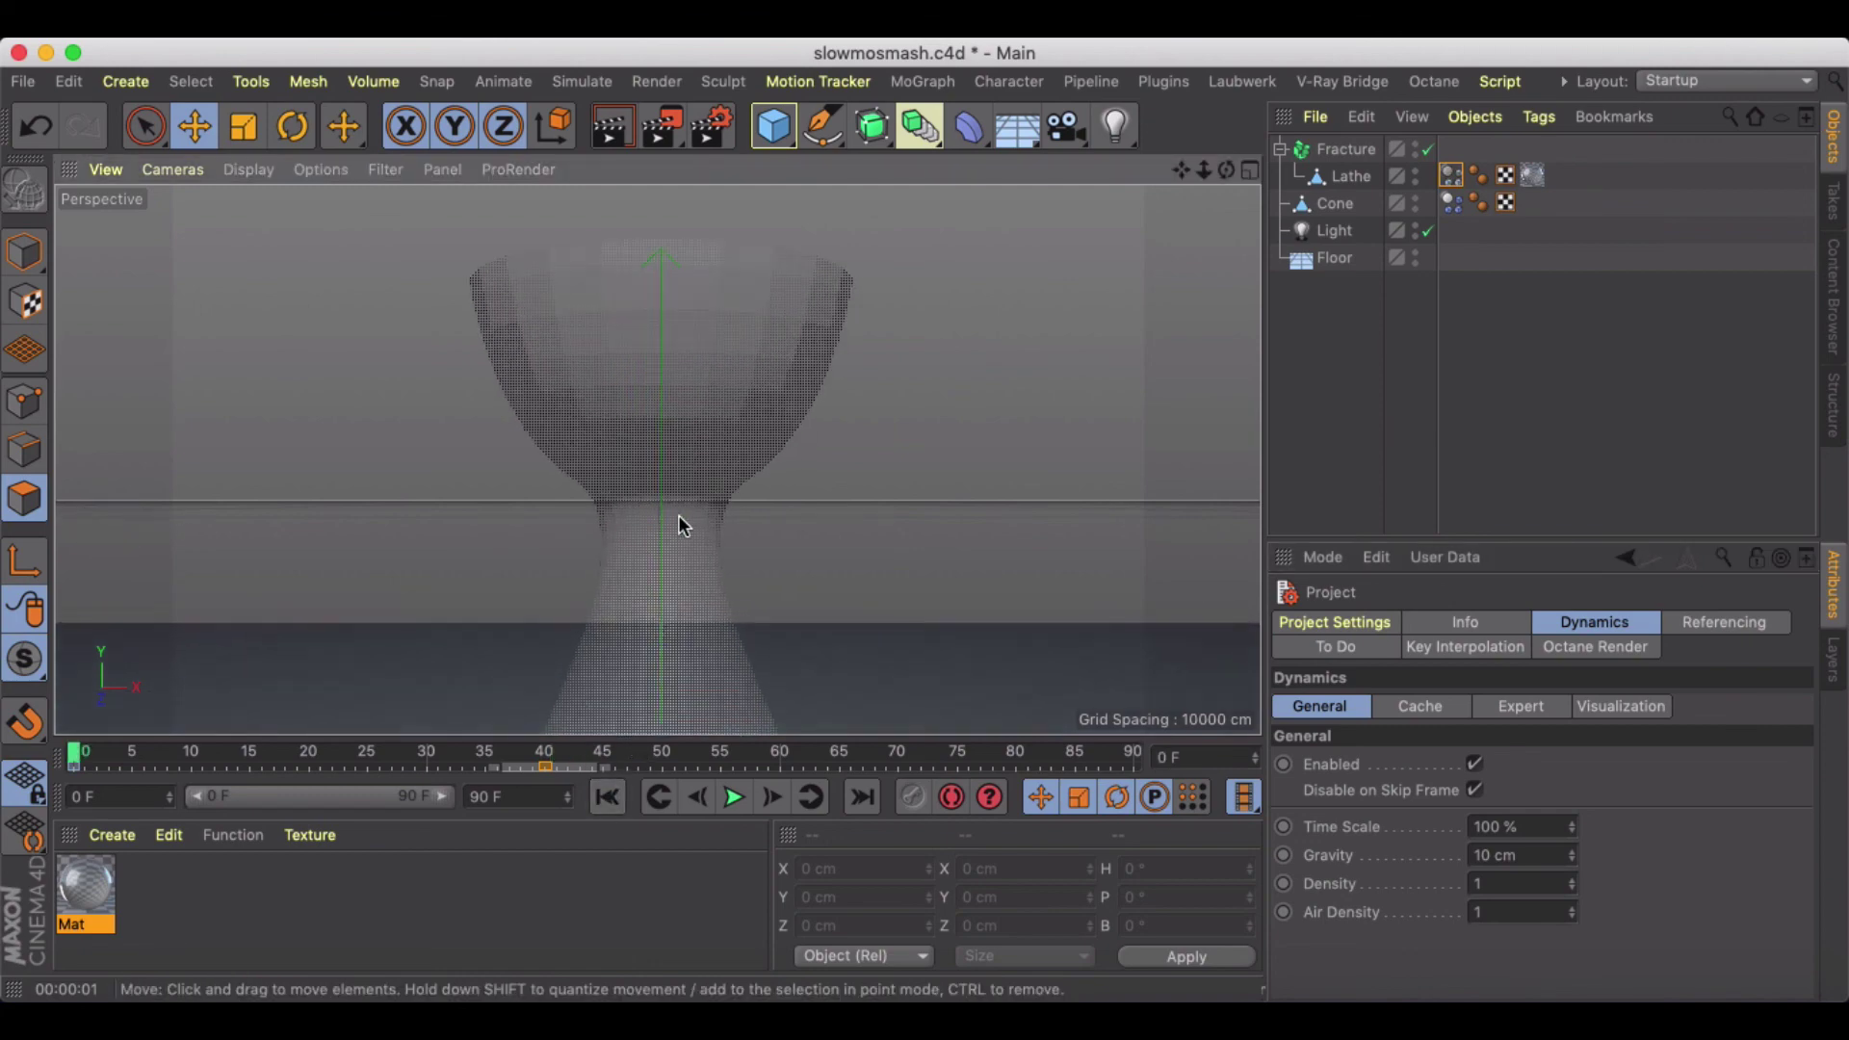